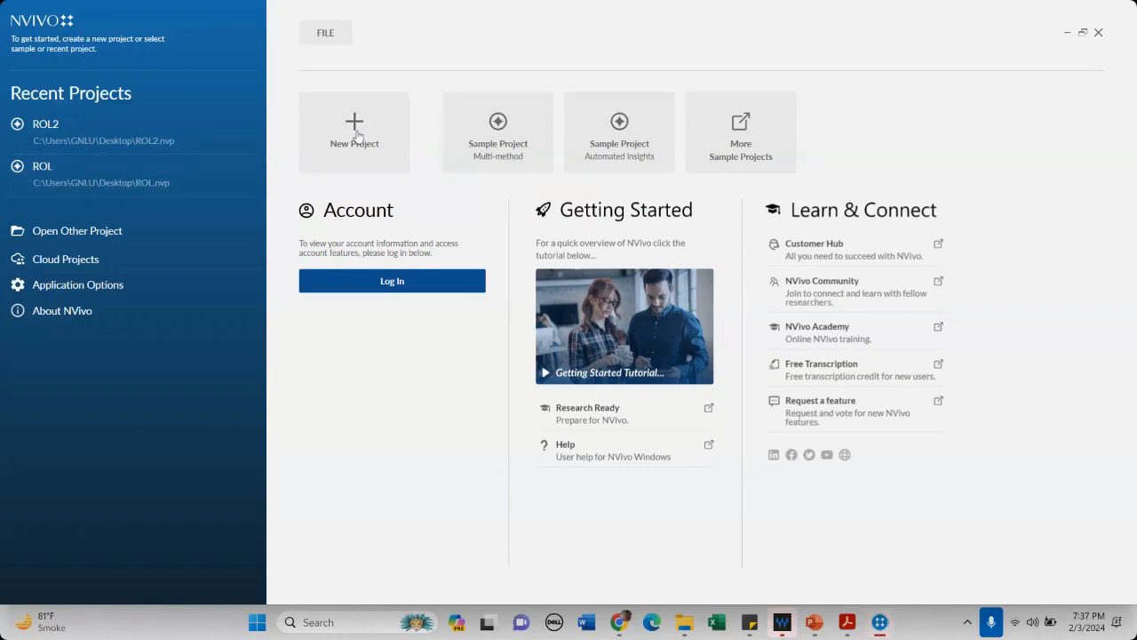
- Create a new project titled "ROL on SEE" with the default language, save reminder and recovery settings
click(356, 134)
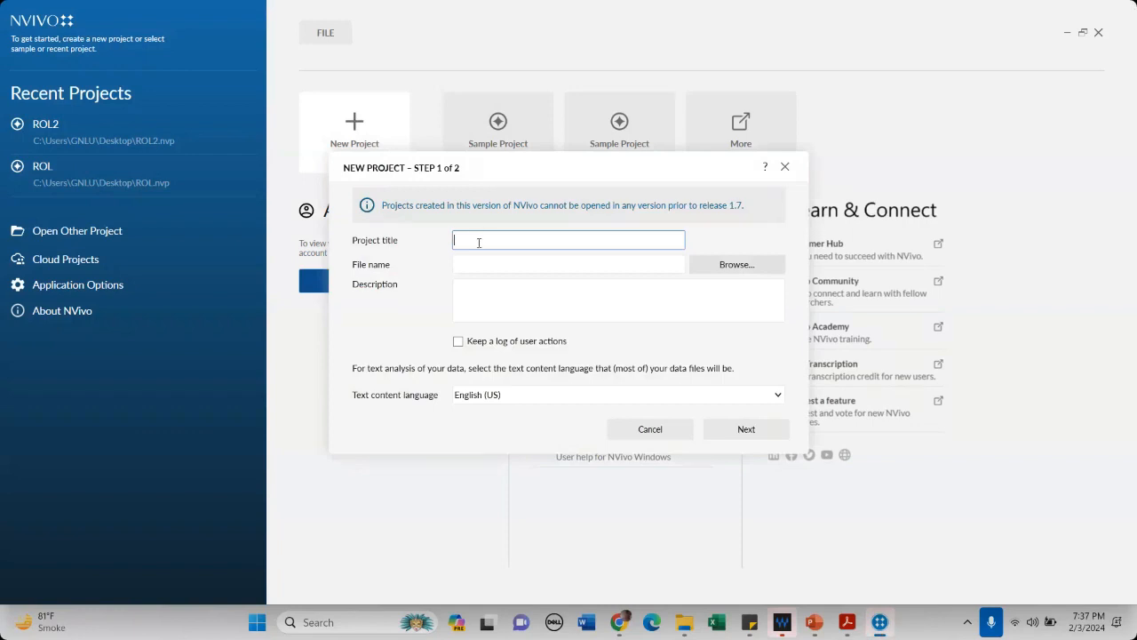
text(ROL on)
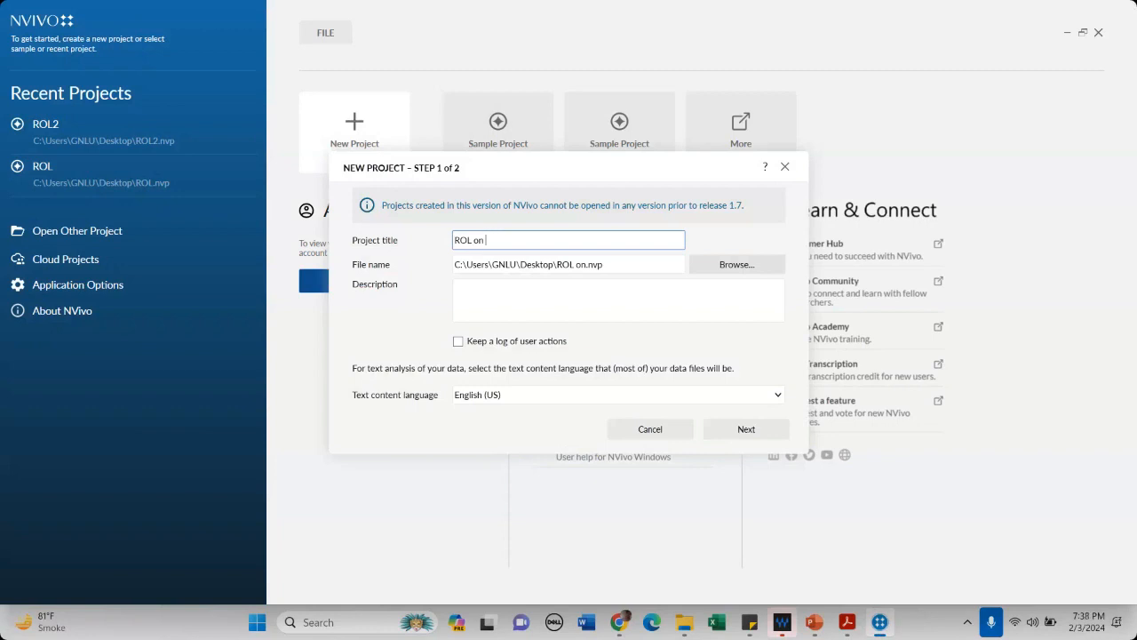
text(SEE)
click(568, 263)
click(739, 433)
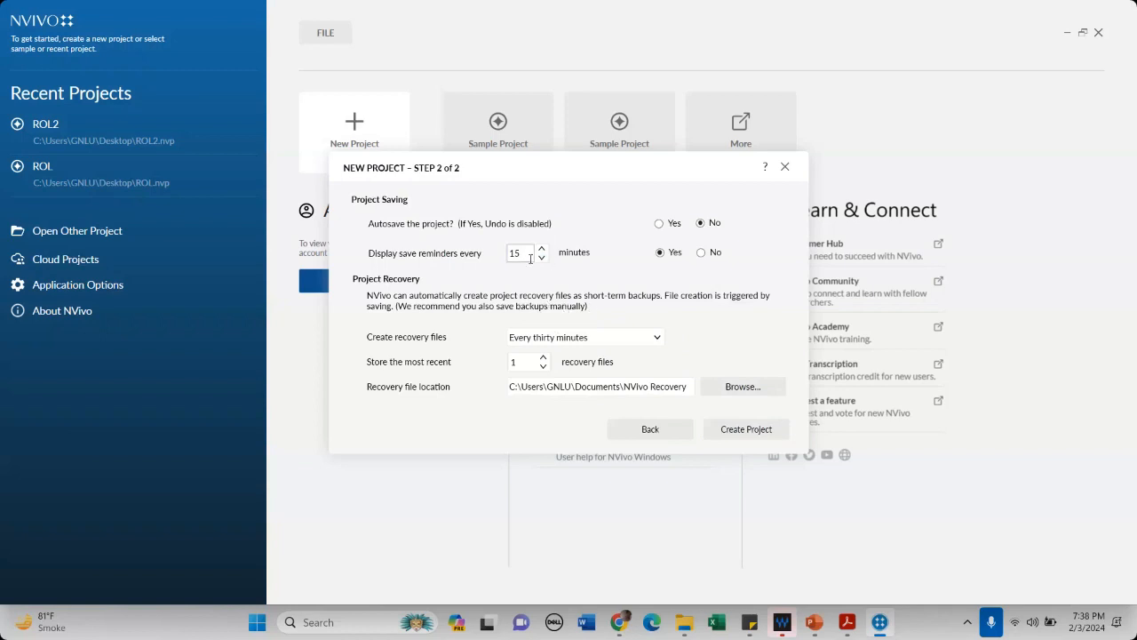
click(746, 430)
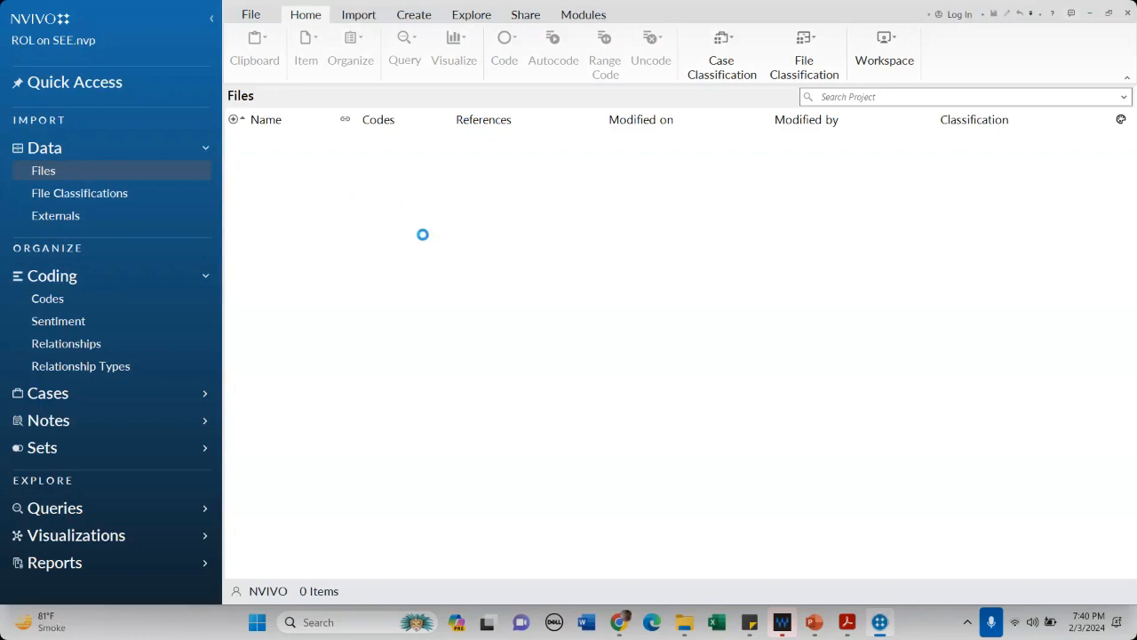
click(360, 18)
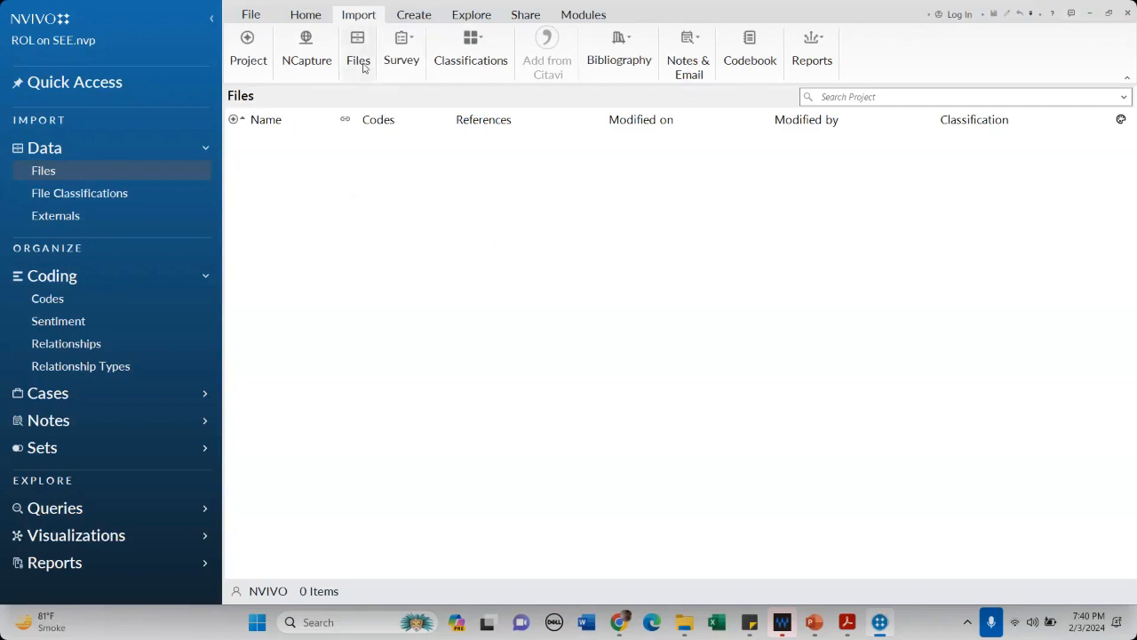
click(358, 60)
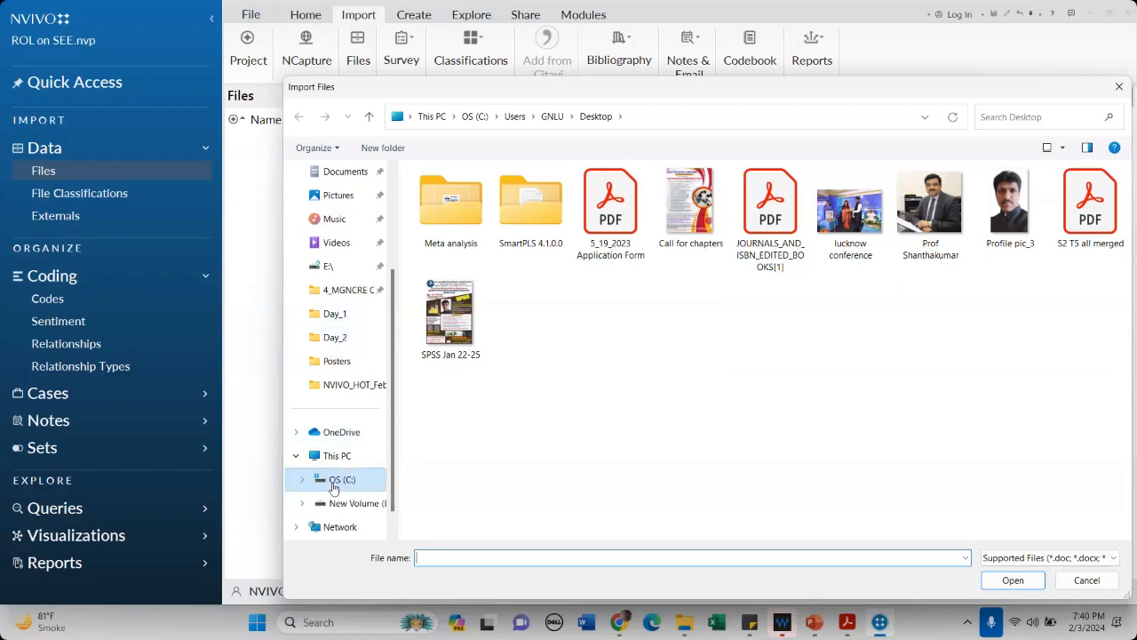
scroll(334, 488, down, 1)
click(346, 480)
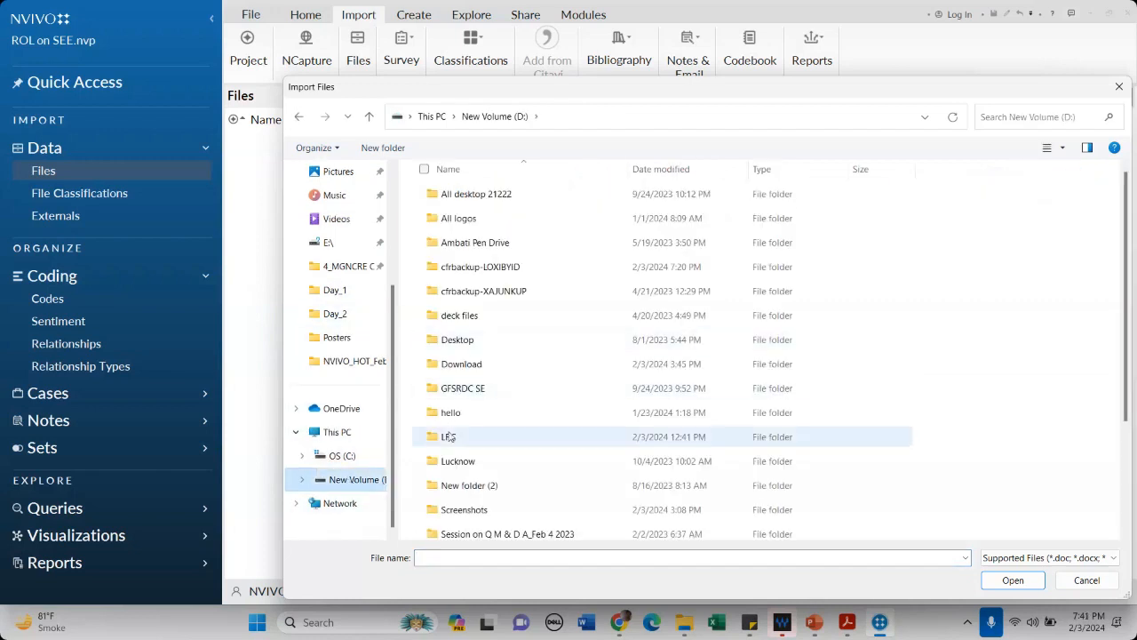
double_click(449, 436)
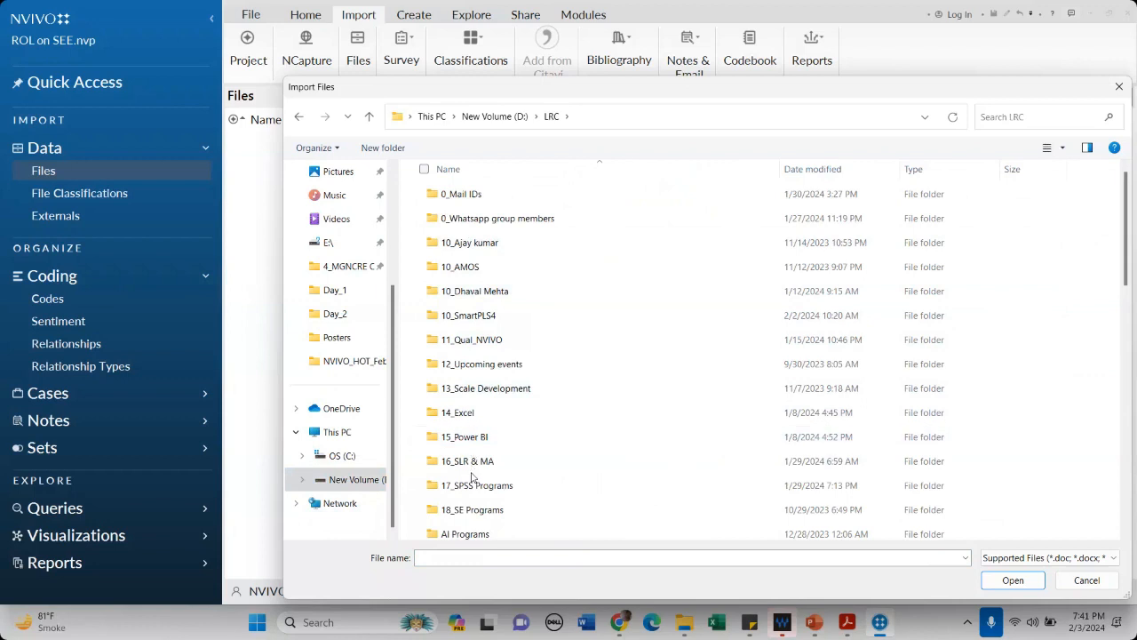
double_click(471, 339)
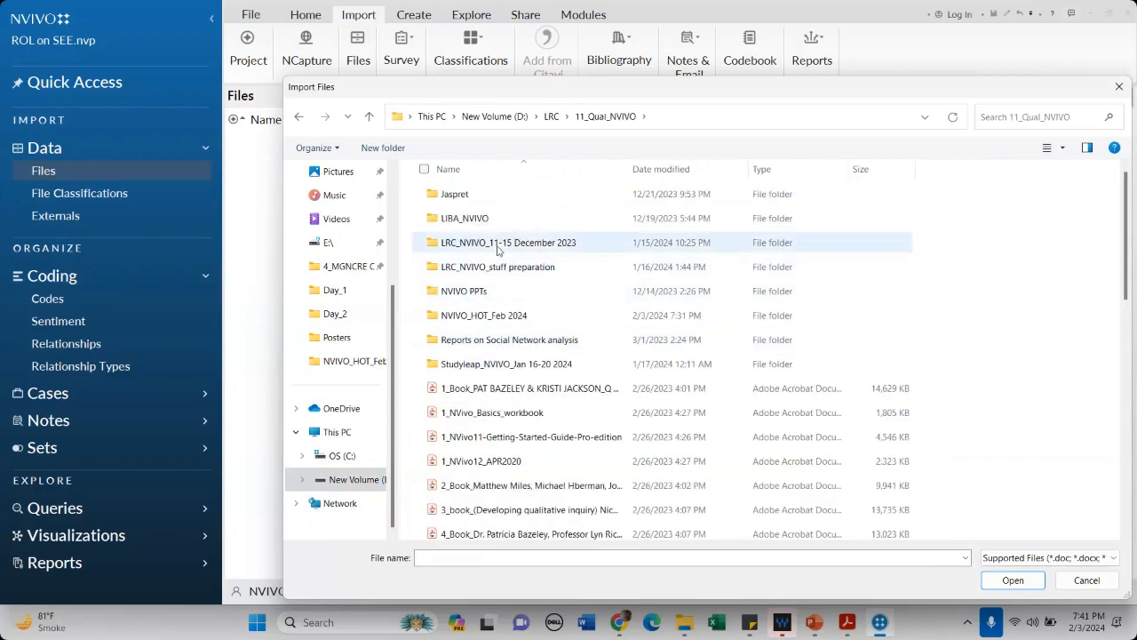
double_click(498, 249)
click(463, 294)
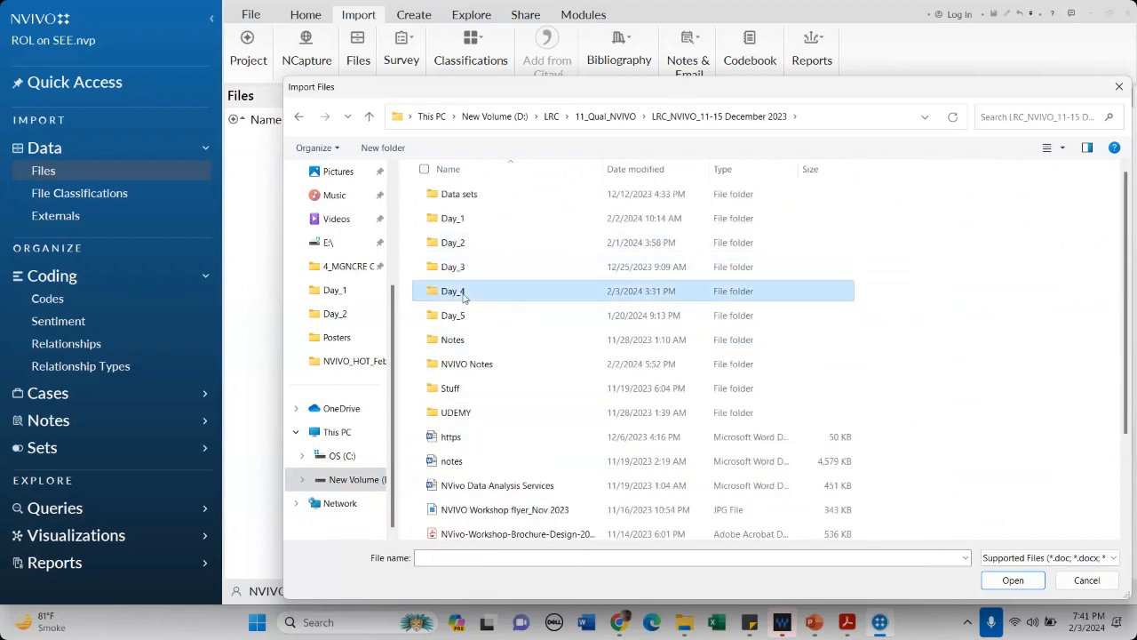
double_click(463, 297)
double_click(444, 220)
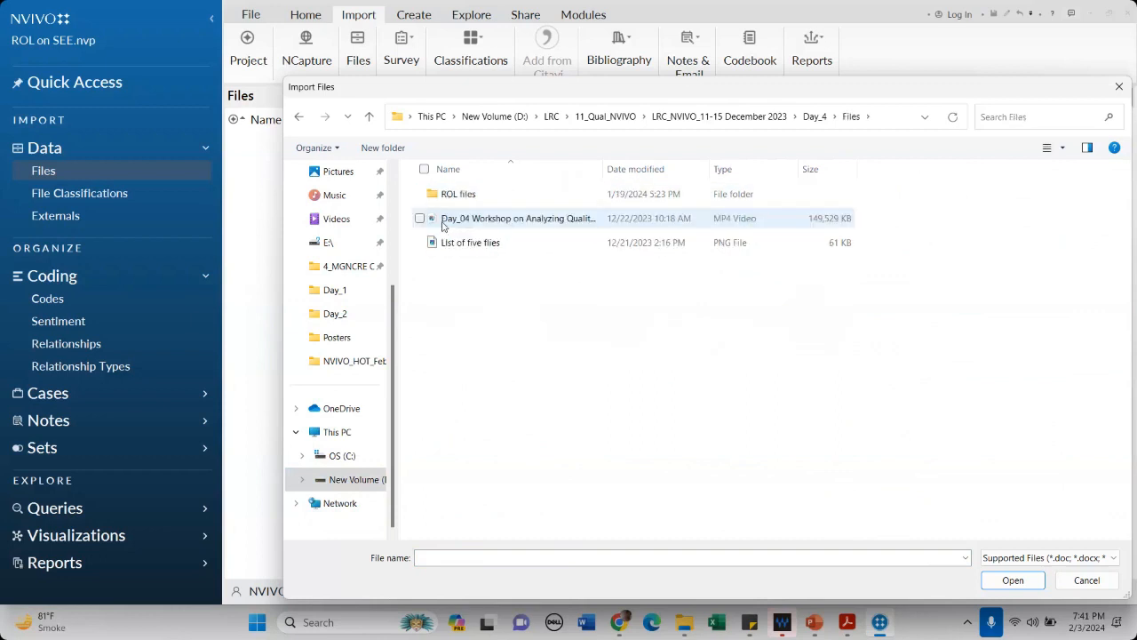
double_click(460, 195)
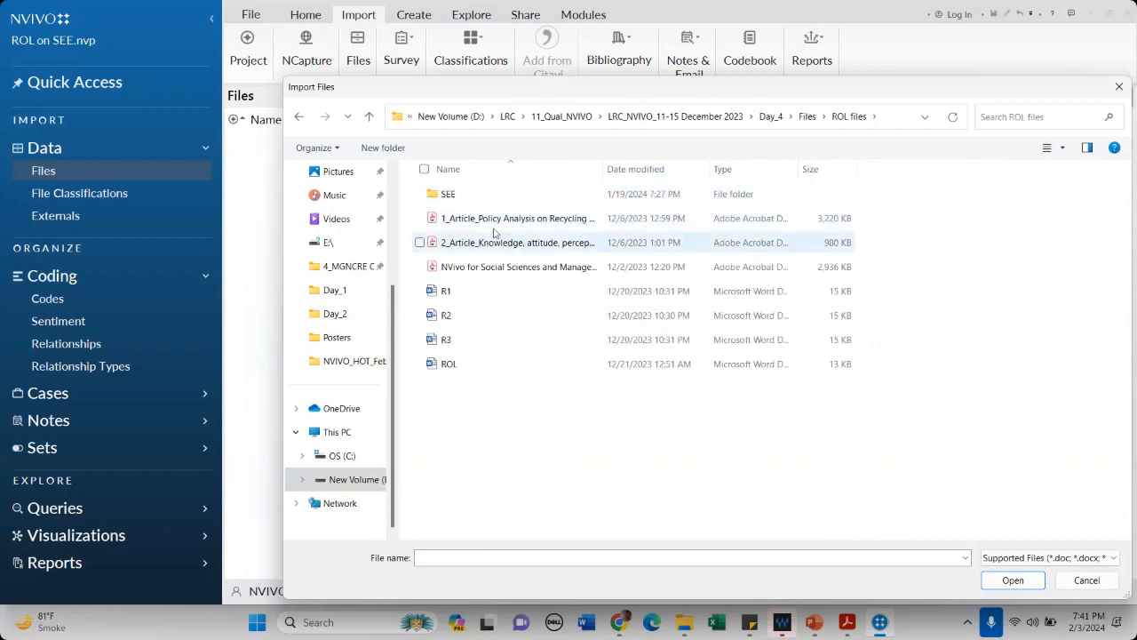
double_click(448, 195)
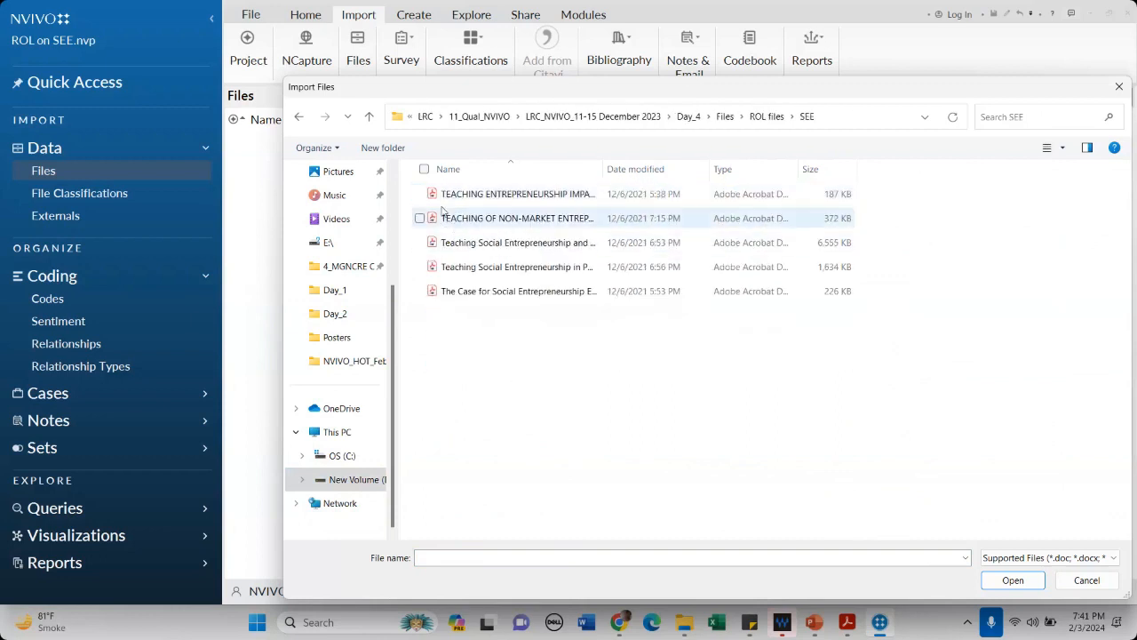
click(425, 170)
drag(906, 87, 766, 52)
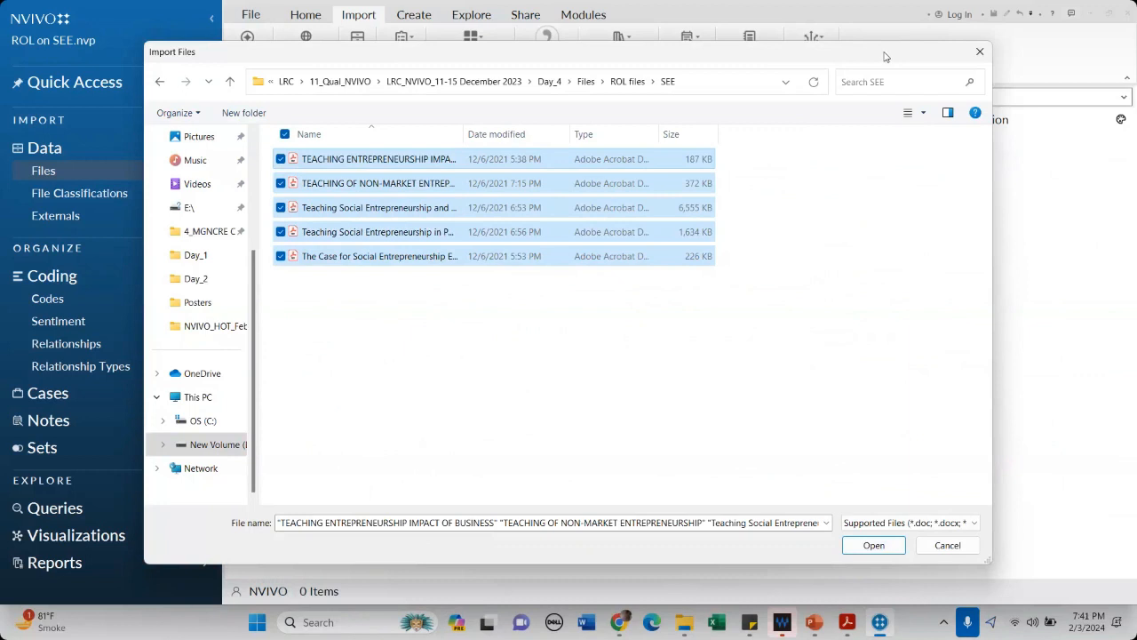
drag(883, 56, 800, 51)
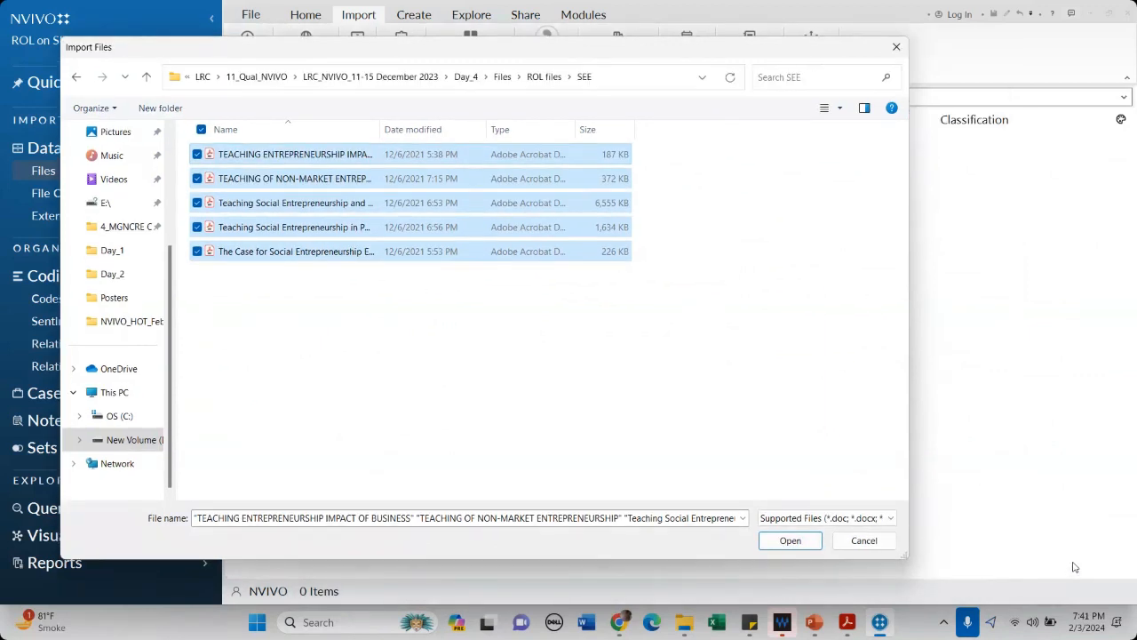
click(898, 50)
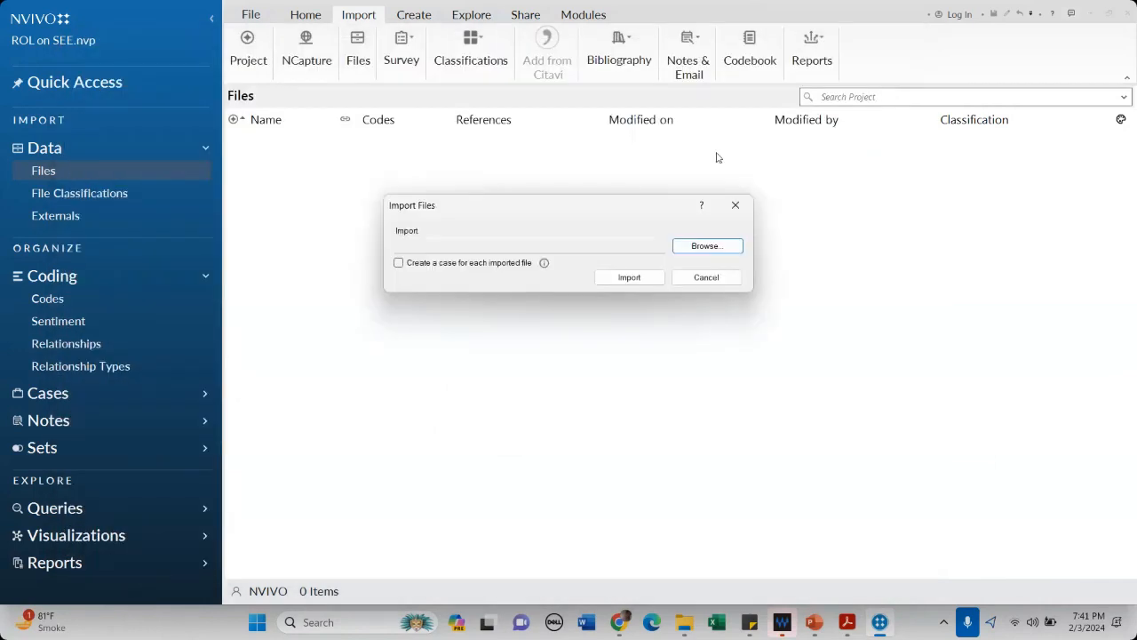
click(735, 207)
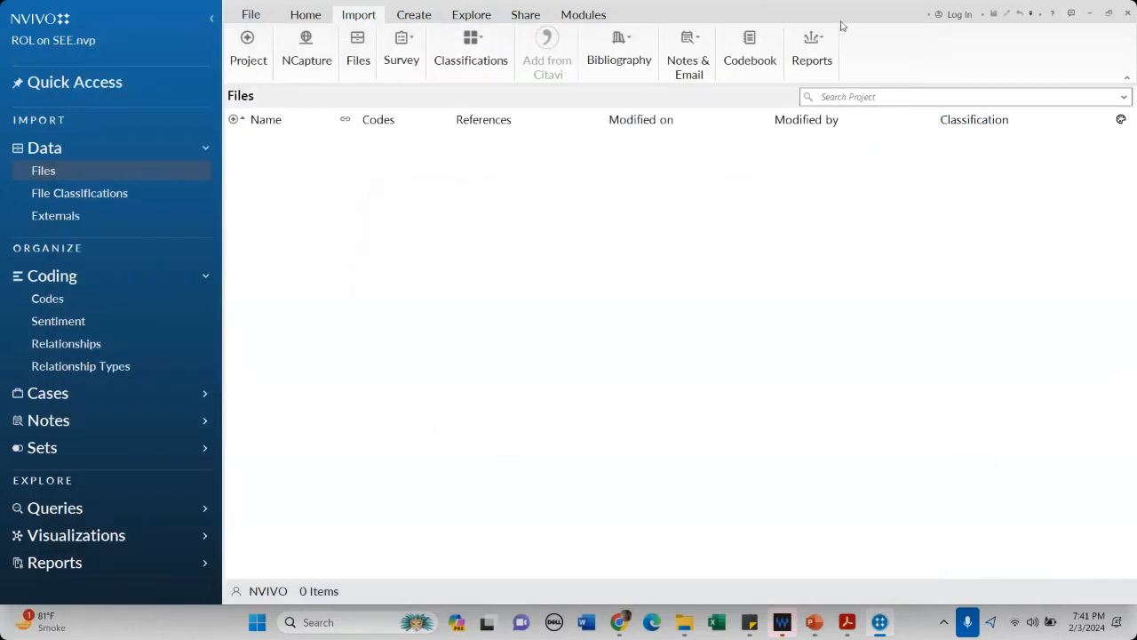
- Minimize the NVivo window, switch to Chrome and open the Google home page in a new tab
double_click(813, 12)
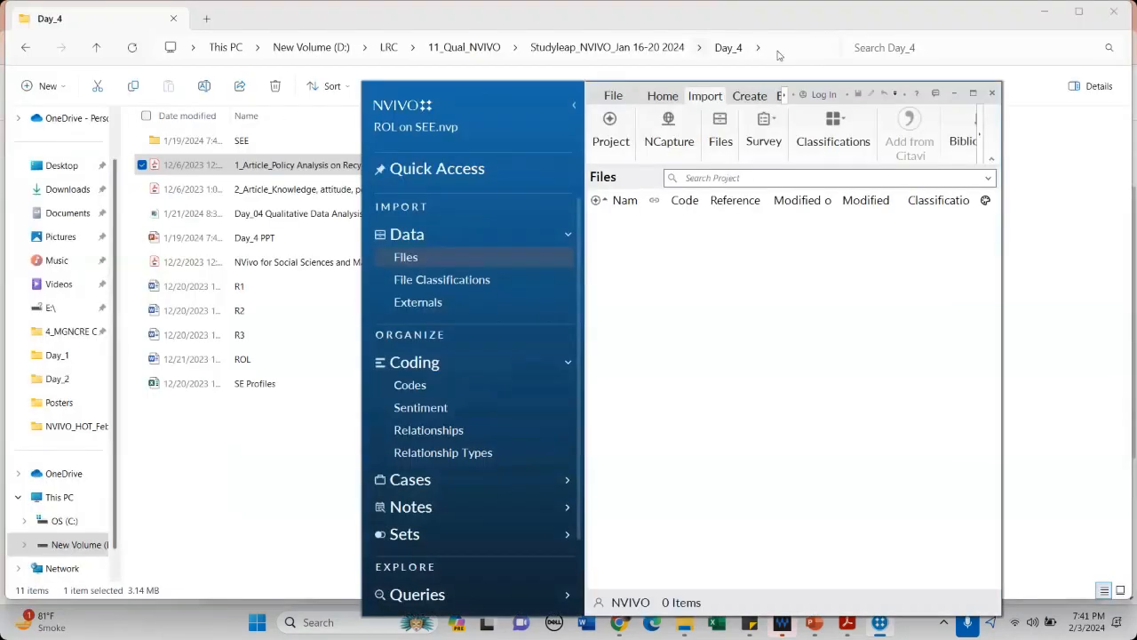
click(957, 94)
click(619, 622)
click(216, 15)
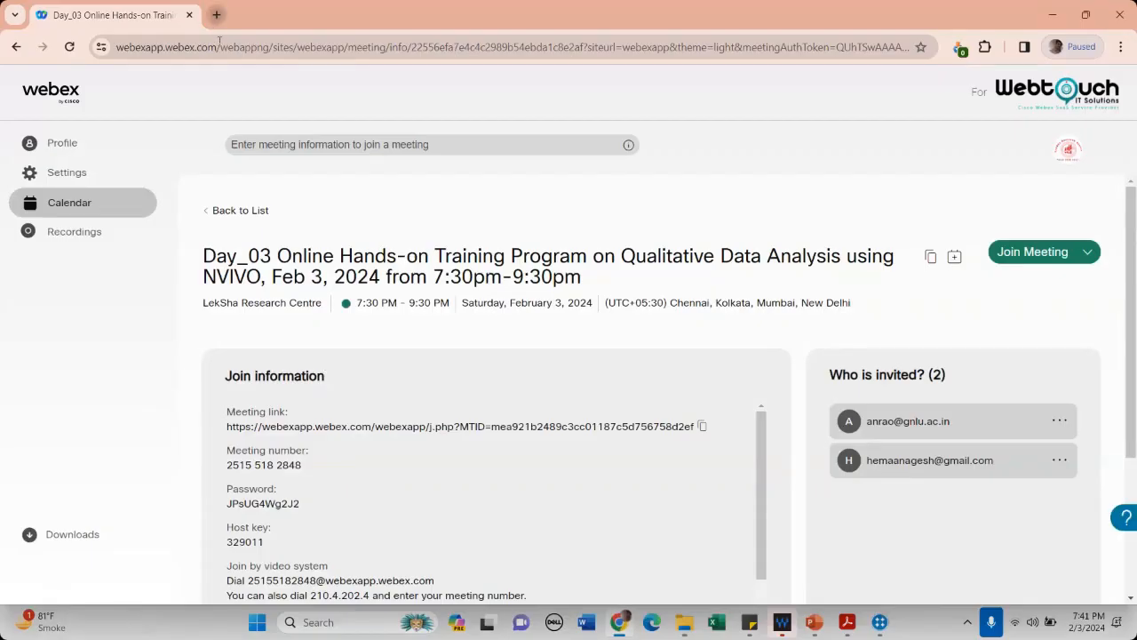
text(go)
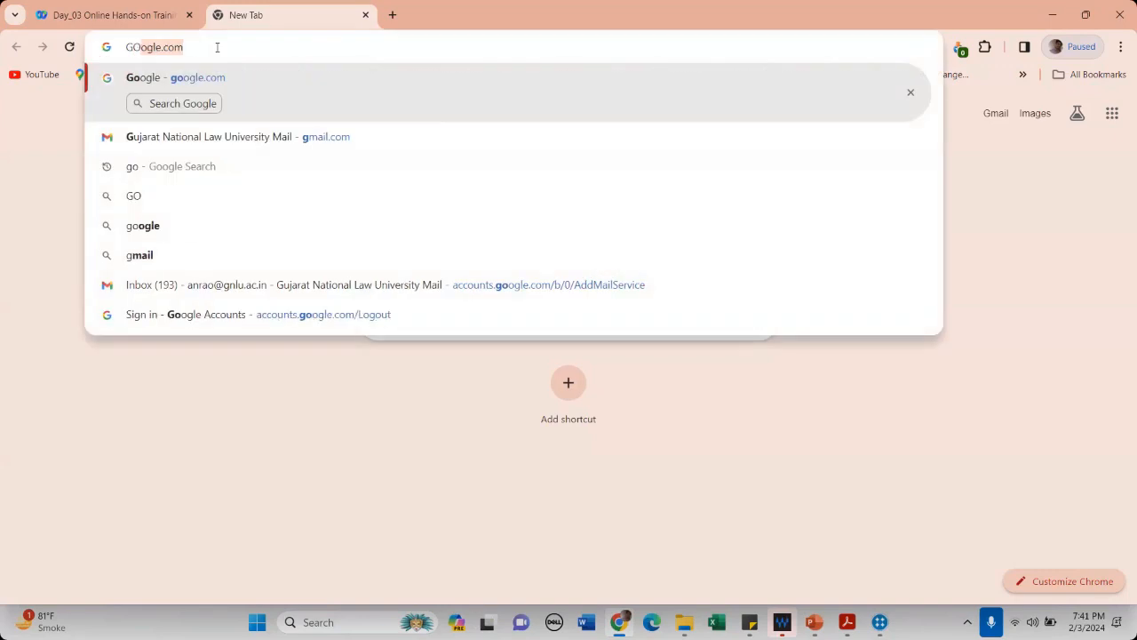
key(Return)
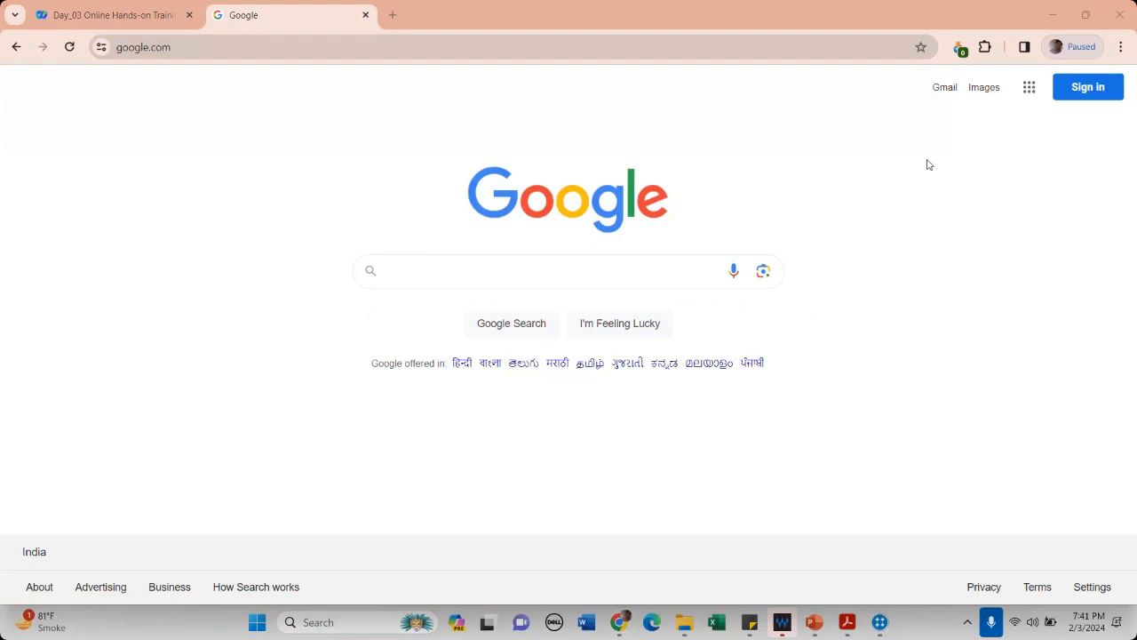
- Minimize the Chrome window and the Day_4 and Downloads folder windows to reach the desktop
drag(716, 14, 716, 124)
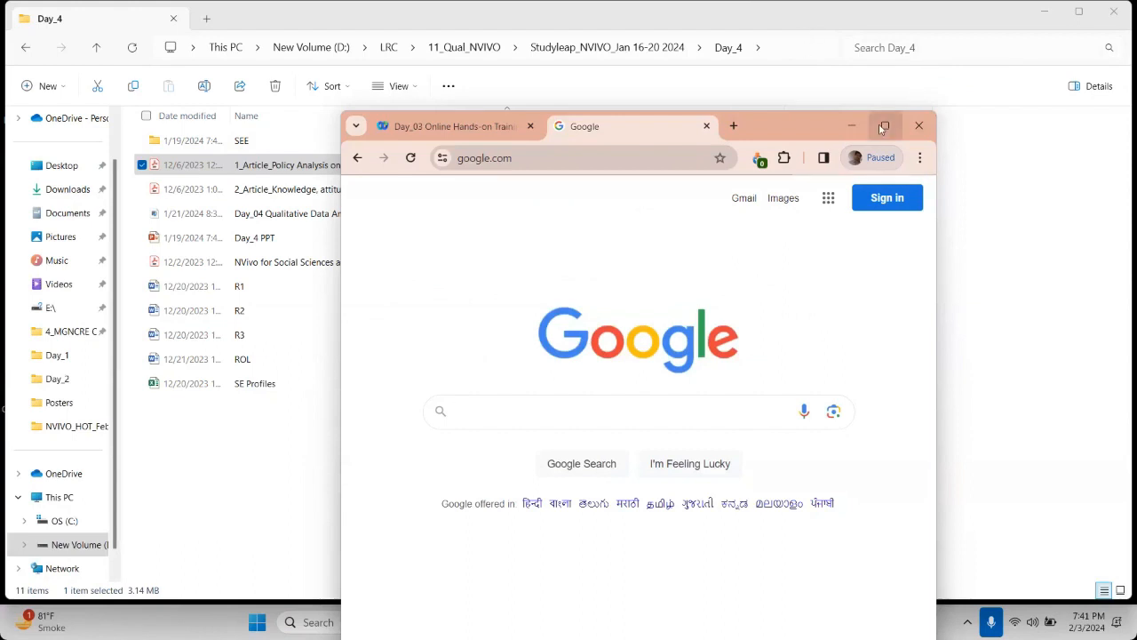
mouse_move(880, 128)
click(853, 128)
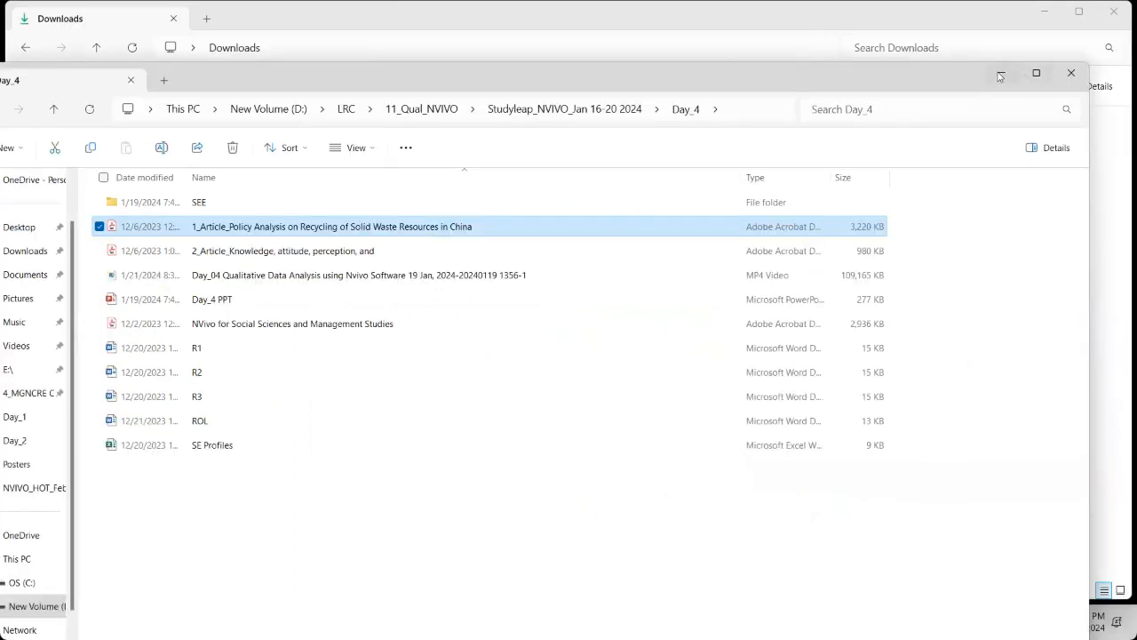
click(1001, 76)
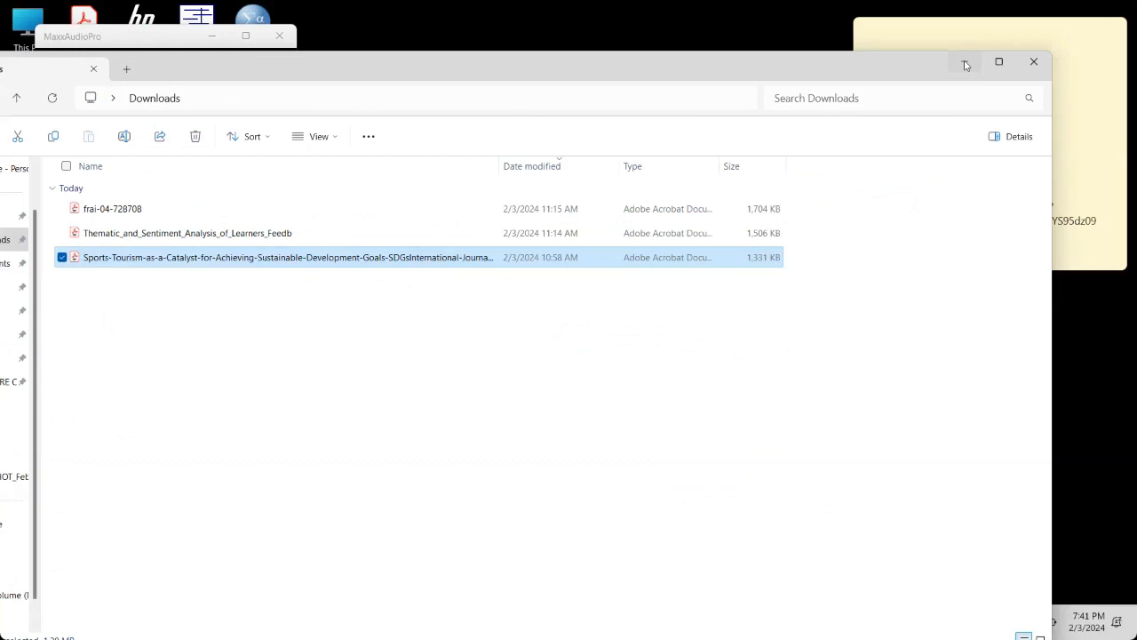
click(966, 64)
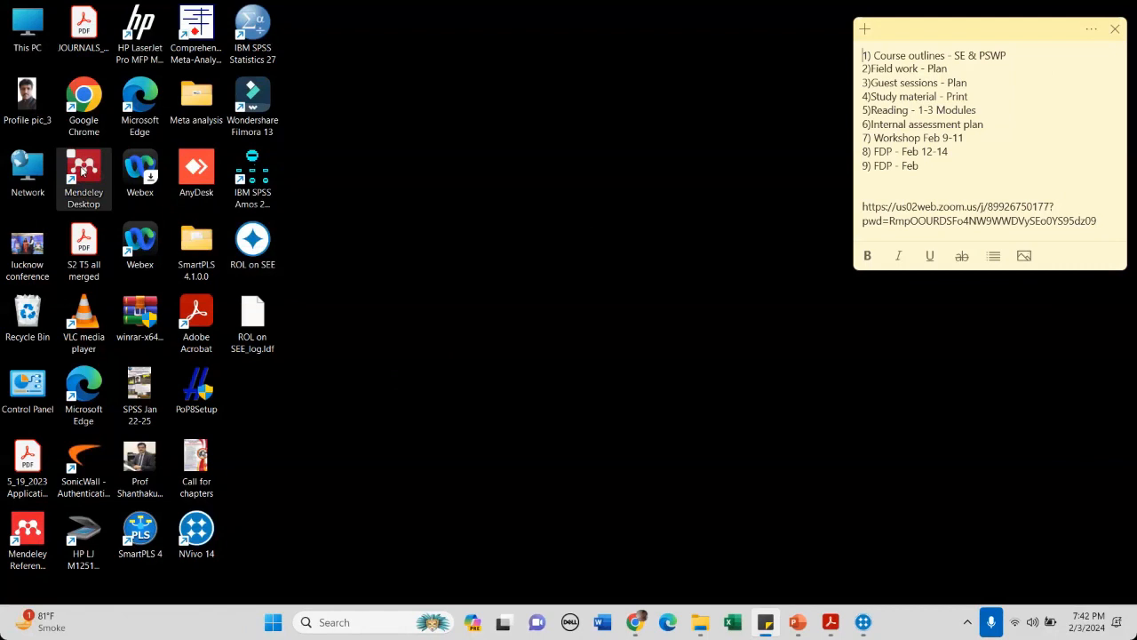
- Launch Mendeley Desktop from the desktop and maximize its window
click(85, 173)
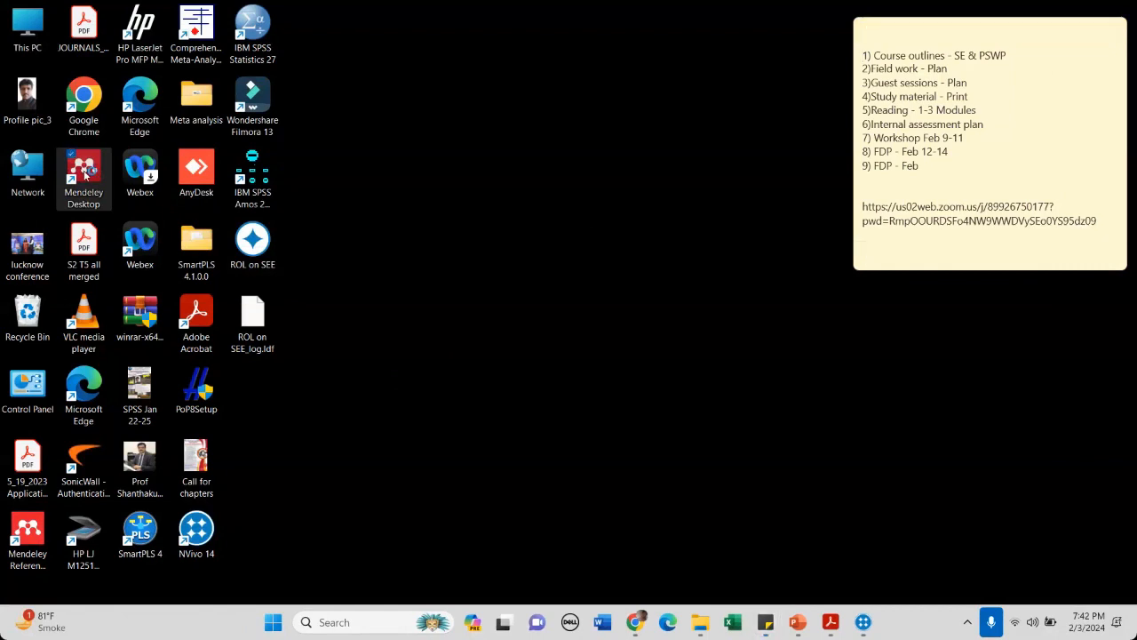
double_click(85, 174)
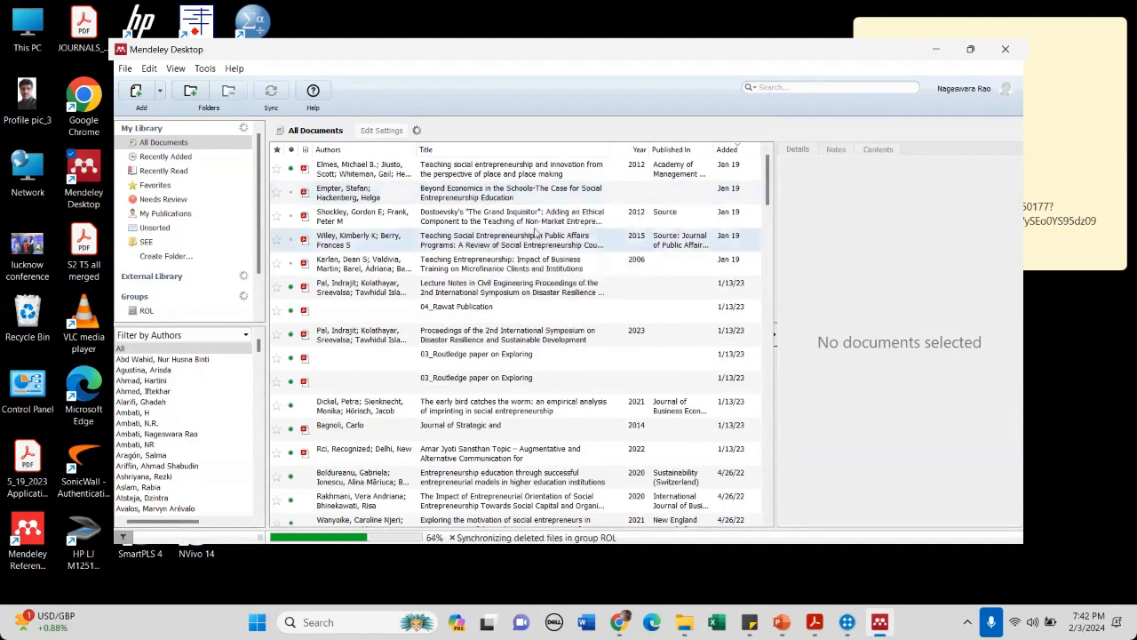
drag(802, 59, 771, 86)
click(823, 81)
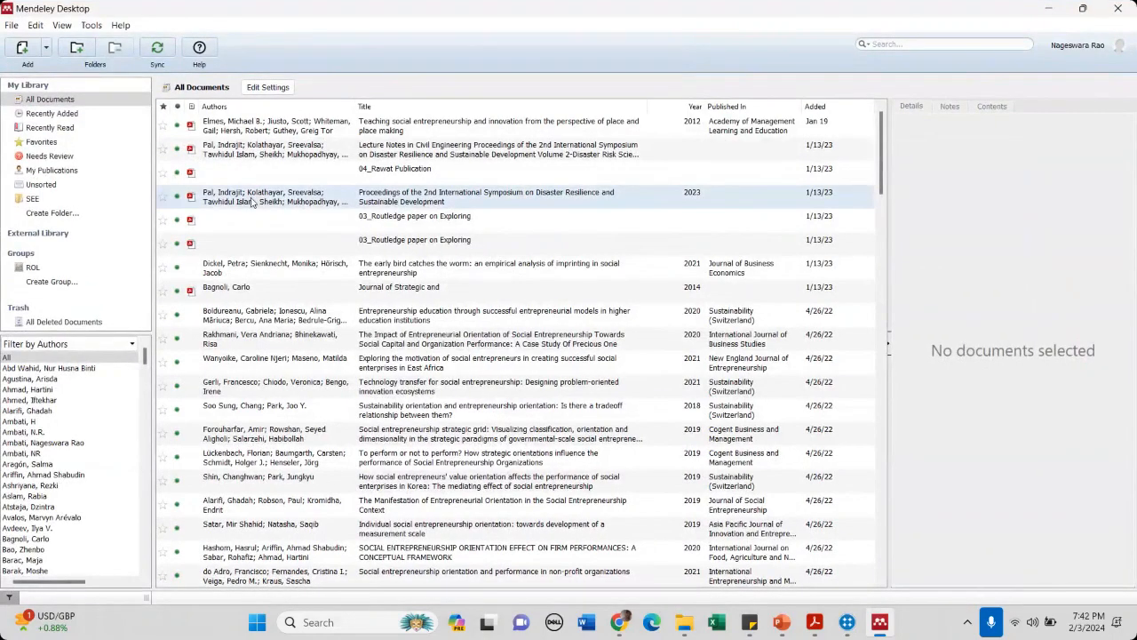
- Examine the references listed under All Documents and in the SEE folder of the library
scroll(460, 273, down, 10)
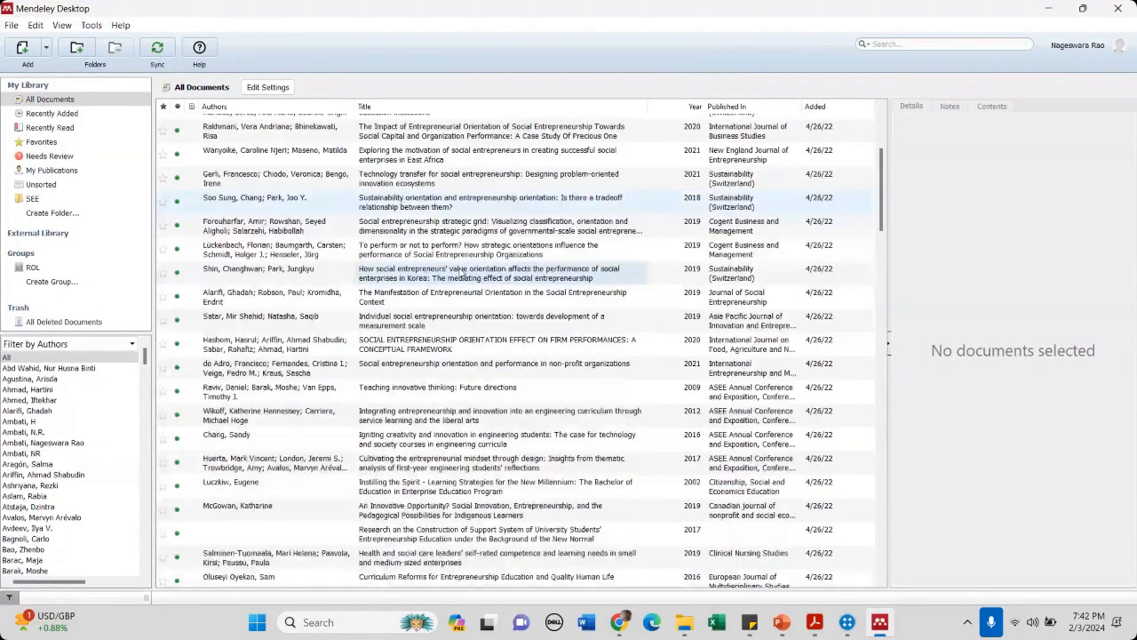
scroll(460, 273, up, 12)
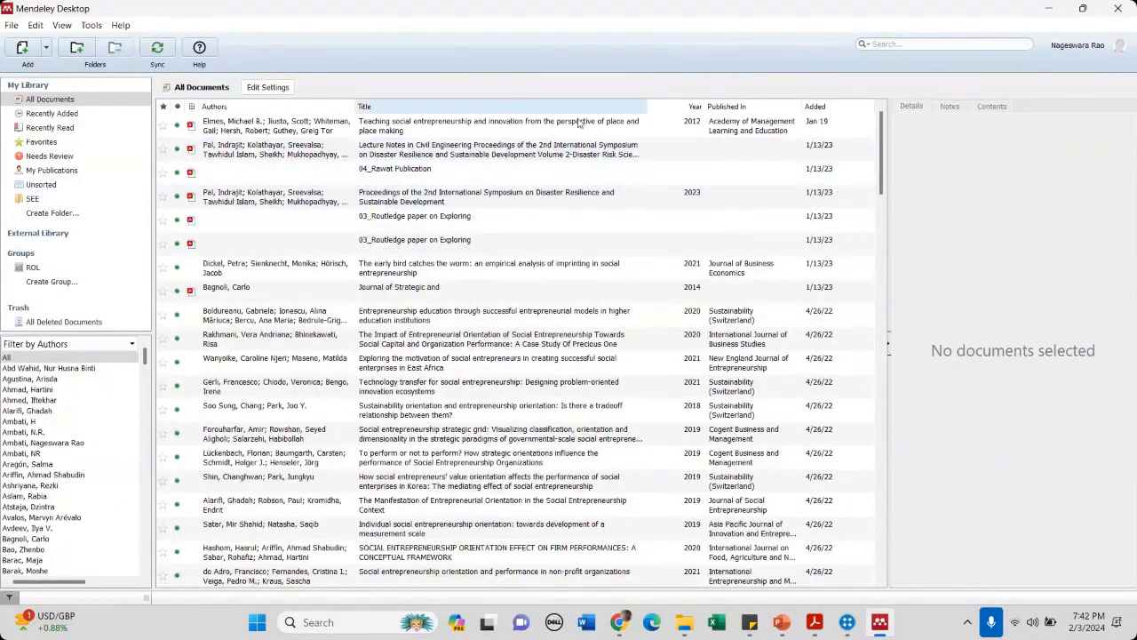
click(34, 198)
scroll(531, 224, down, 15)
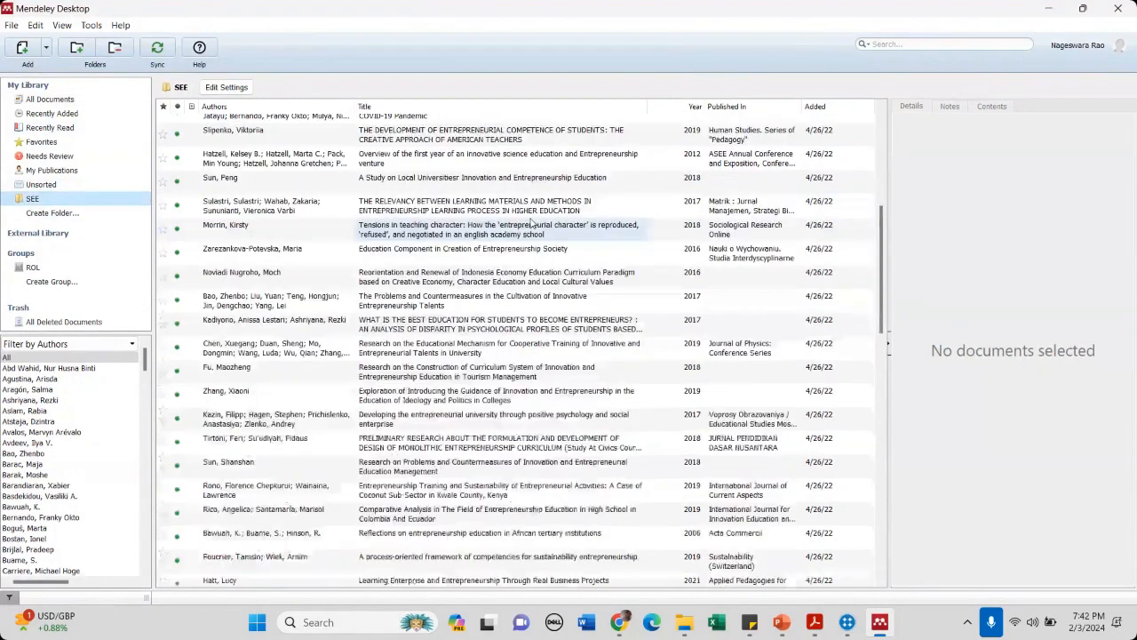
scroll(477, 296, up, 10)
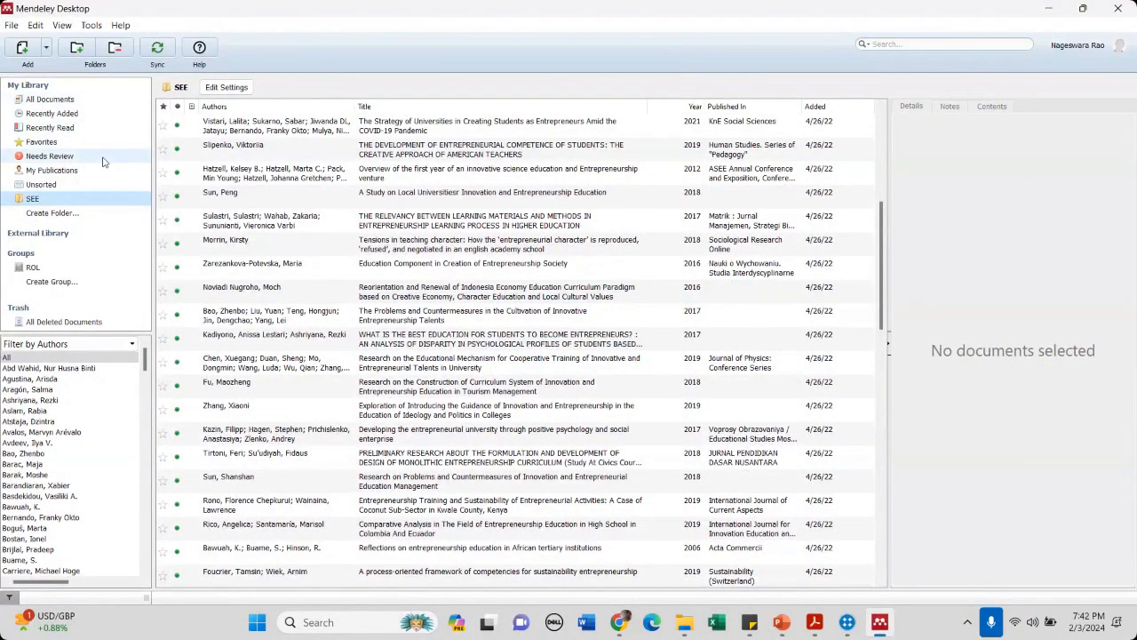
scroll(533, 258, down, 5)
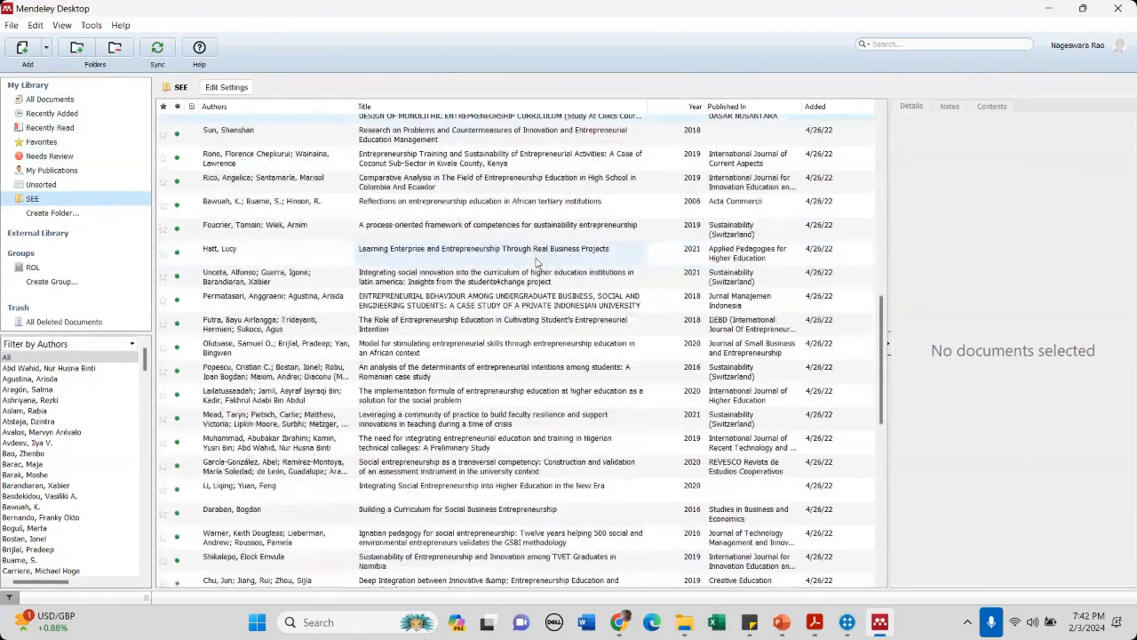
scroll(536, 262, down, 5)
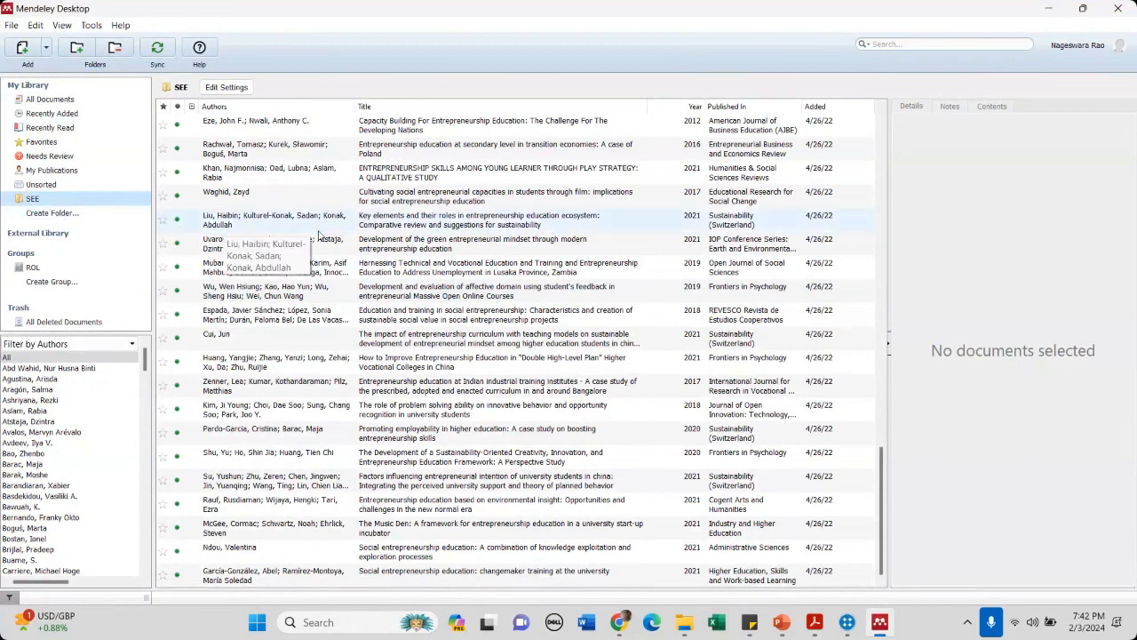
scroll(474, 254, up, 10)
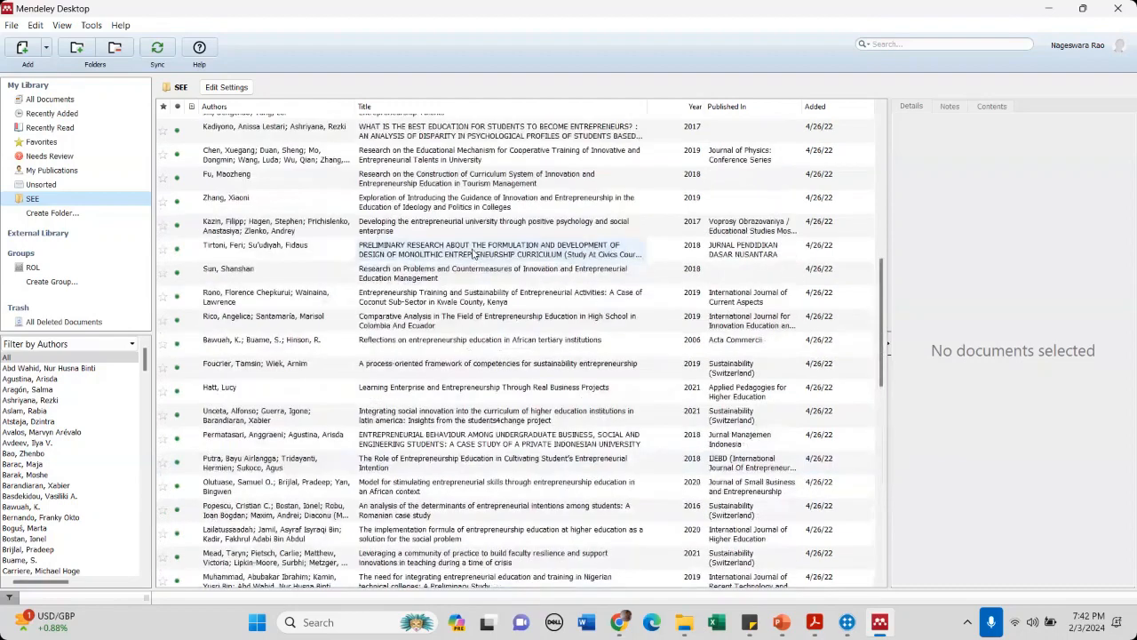
- Examine the references in the SEE folder and check the Recently Read and Recently Added lists
scroll(473, 255, up, 4)
scroll(419, 249, up, 4)
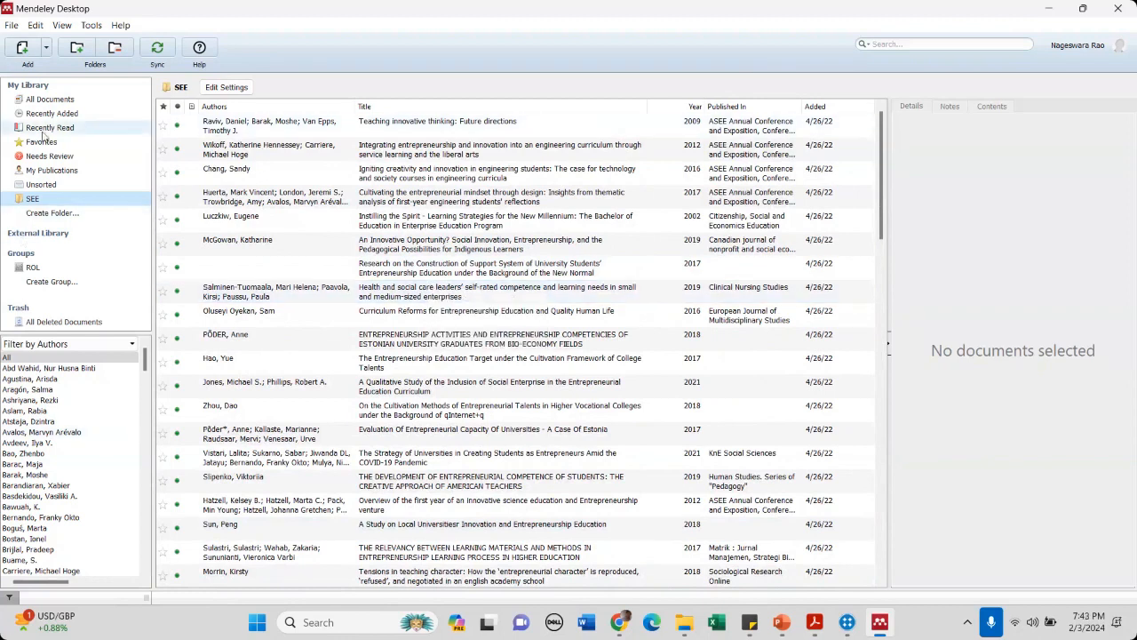
click(84, 130)
drag(475, 106, 646, 114)
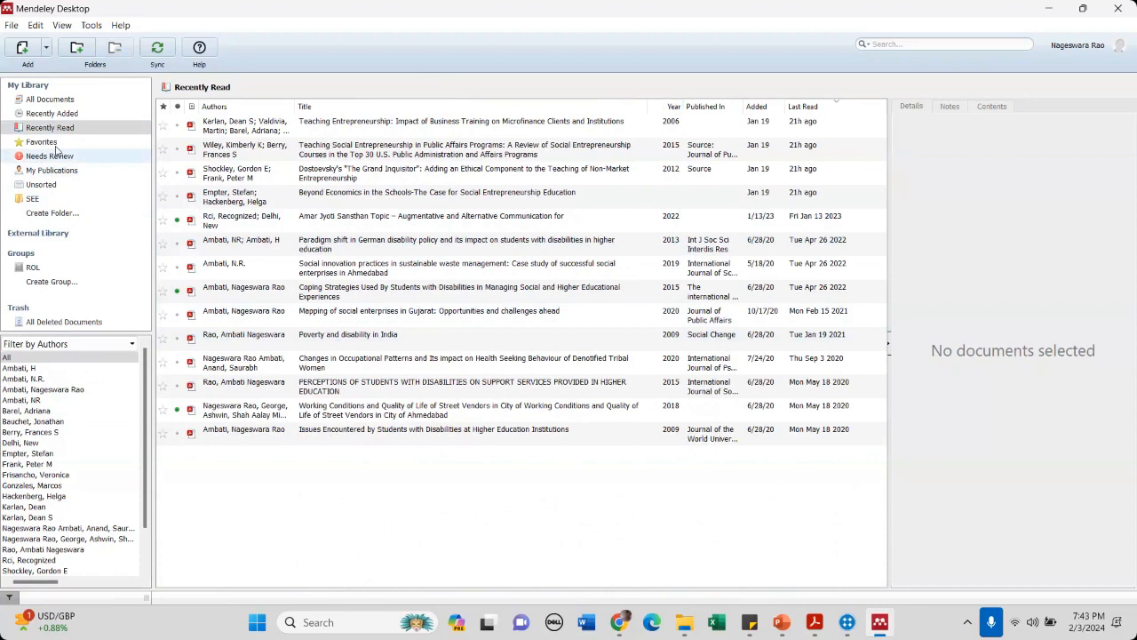
click(51, 114)
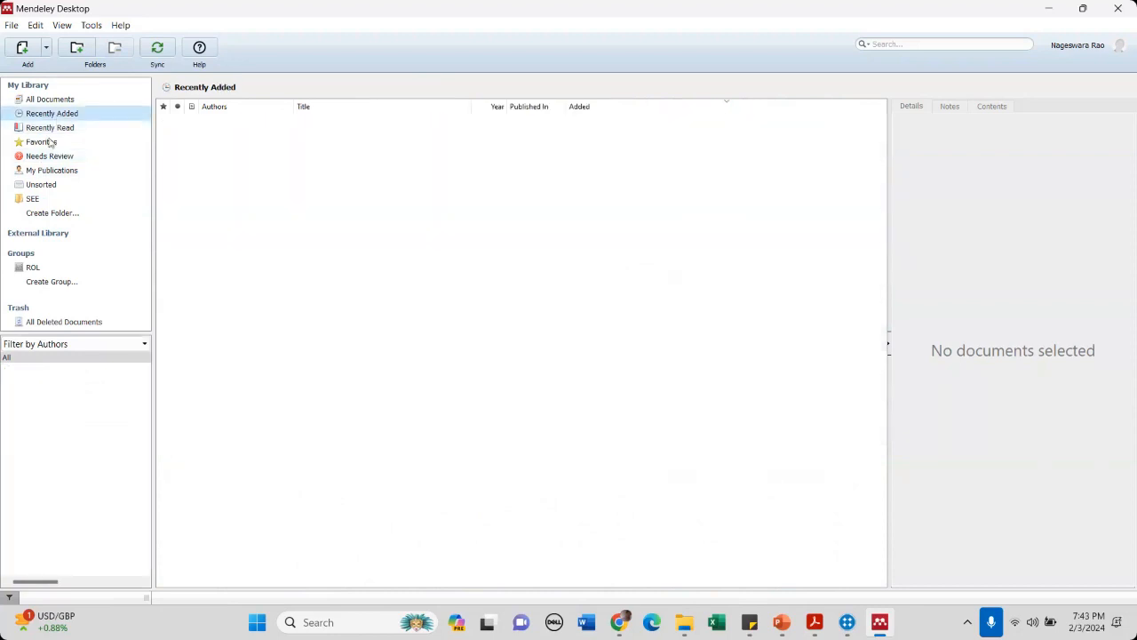
click(31, 203)
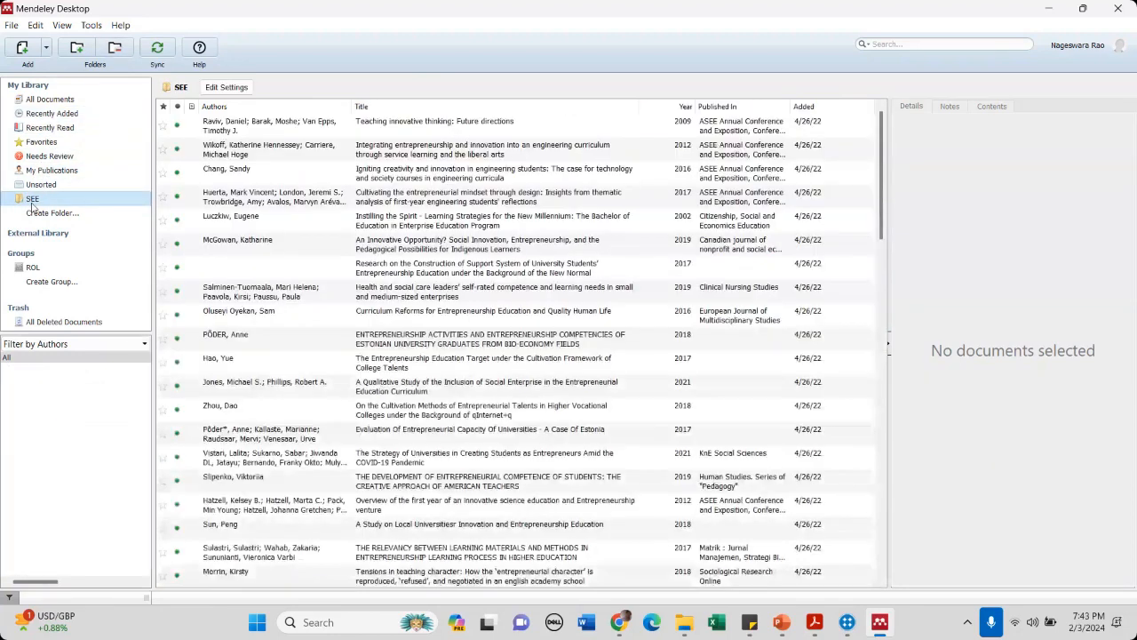
scroll(621, 184, down, 5)
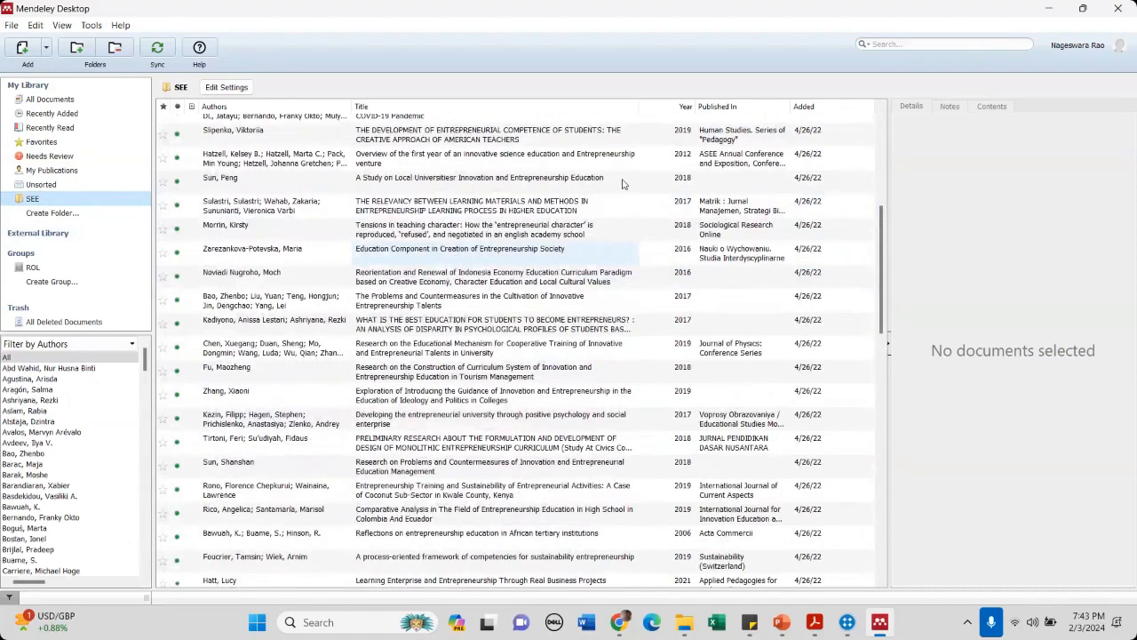
scroll(879, 425, down, 3)
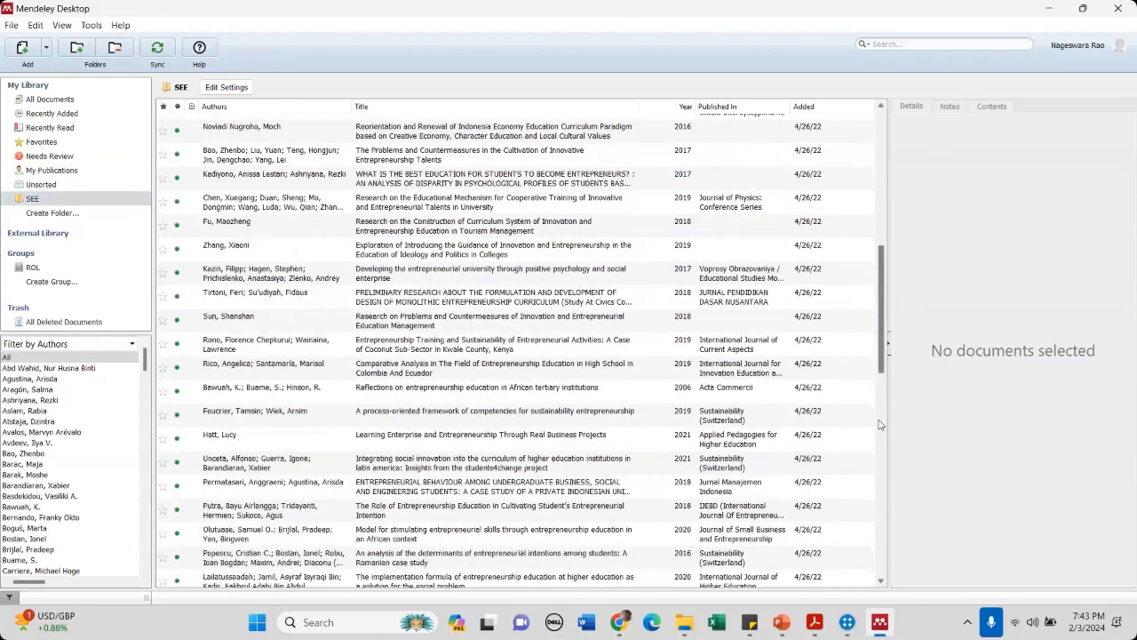
scroll(879, 425, down, 7)
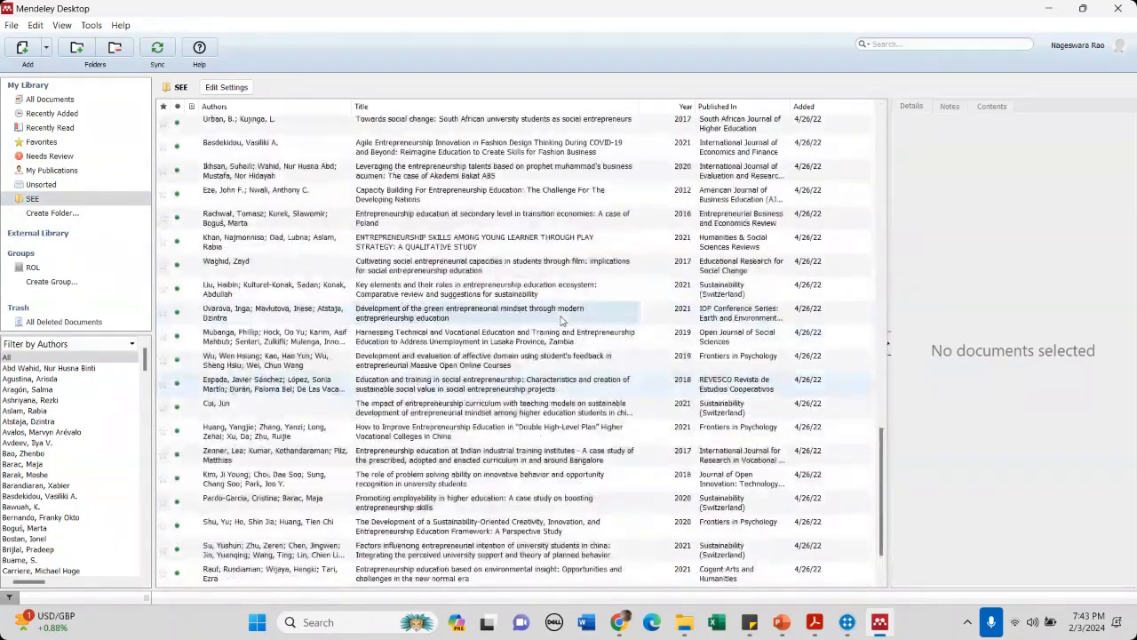
scroll(562, 320, up, 15)
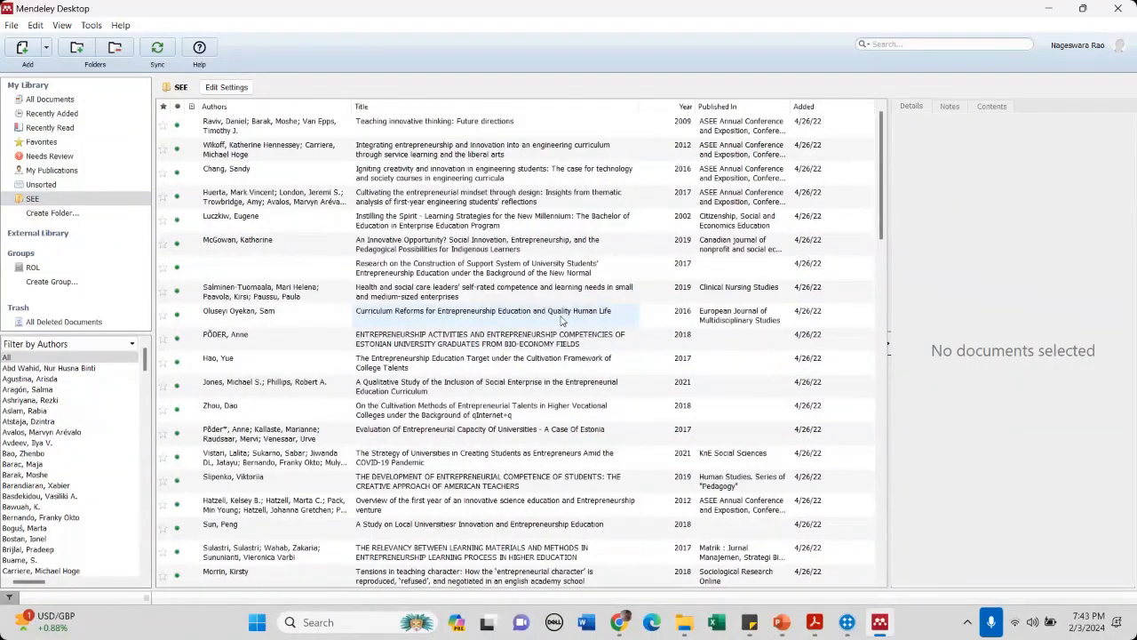
- Compare the Recently Read, Recently Added, My Publications, SEE and All Documents lists to find suitable references
click(50, 127)
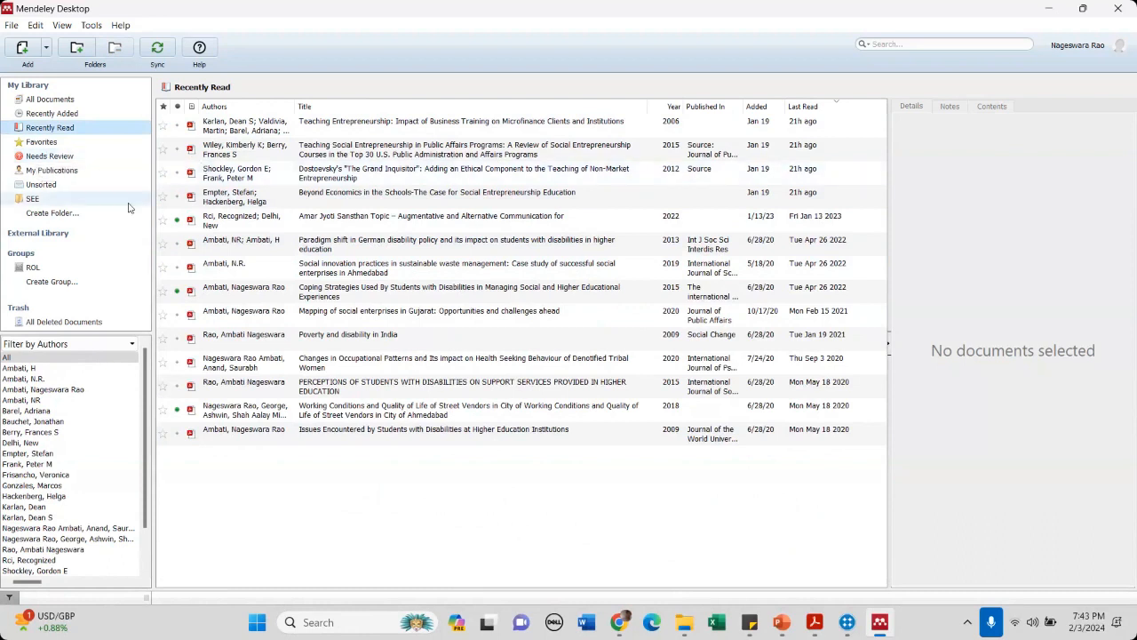
click(62, 113)
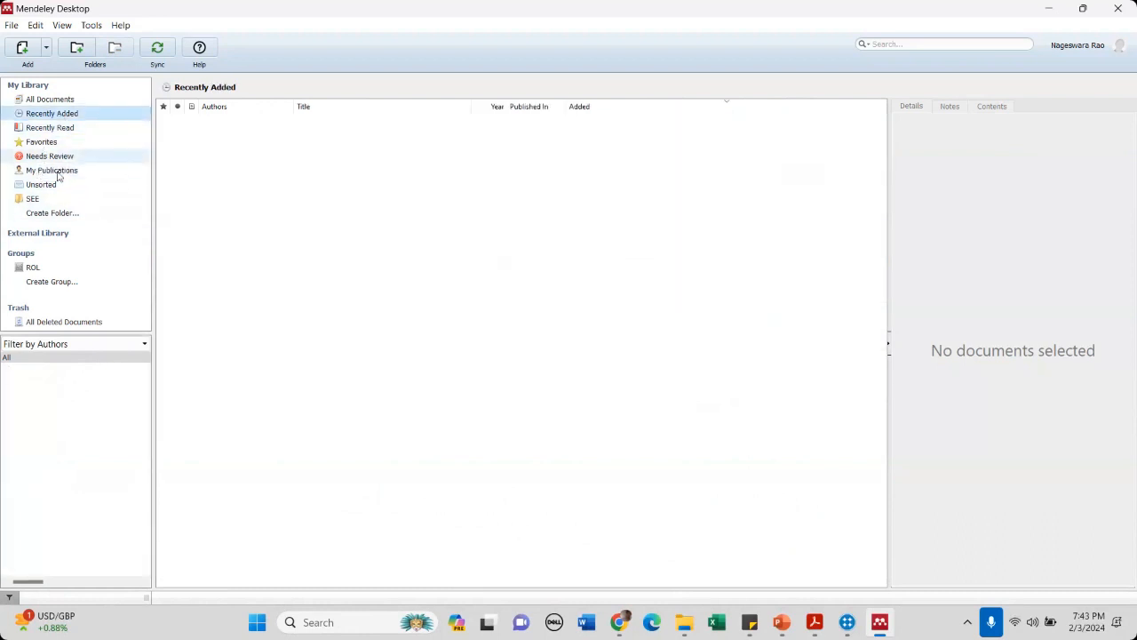
click(51, 172)
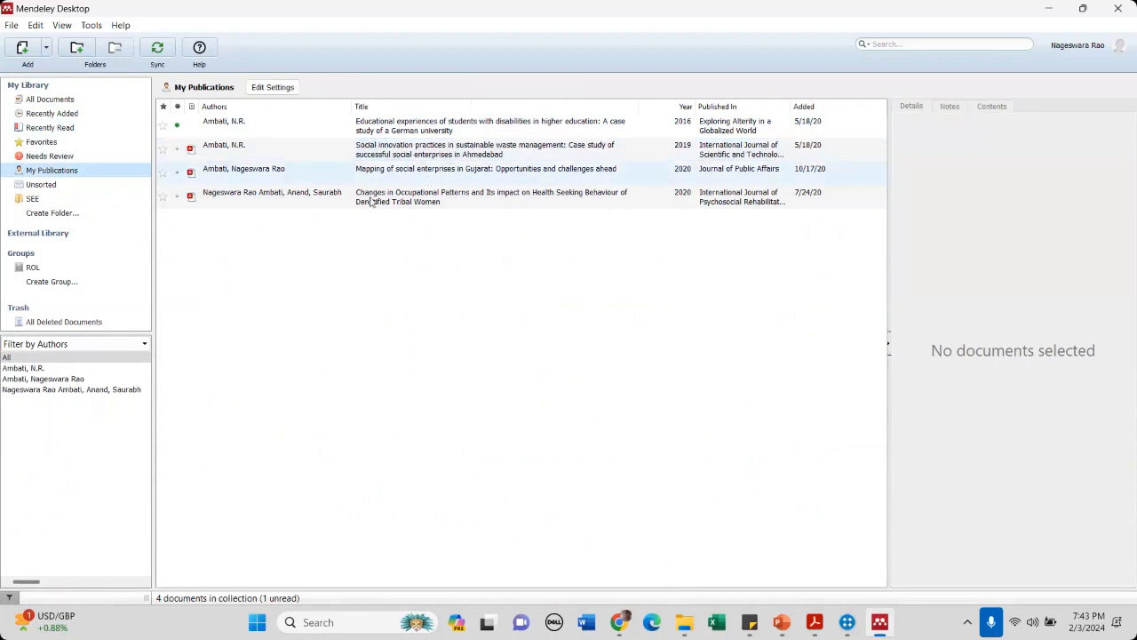
click(49, 127)
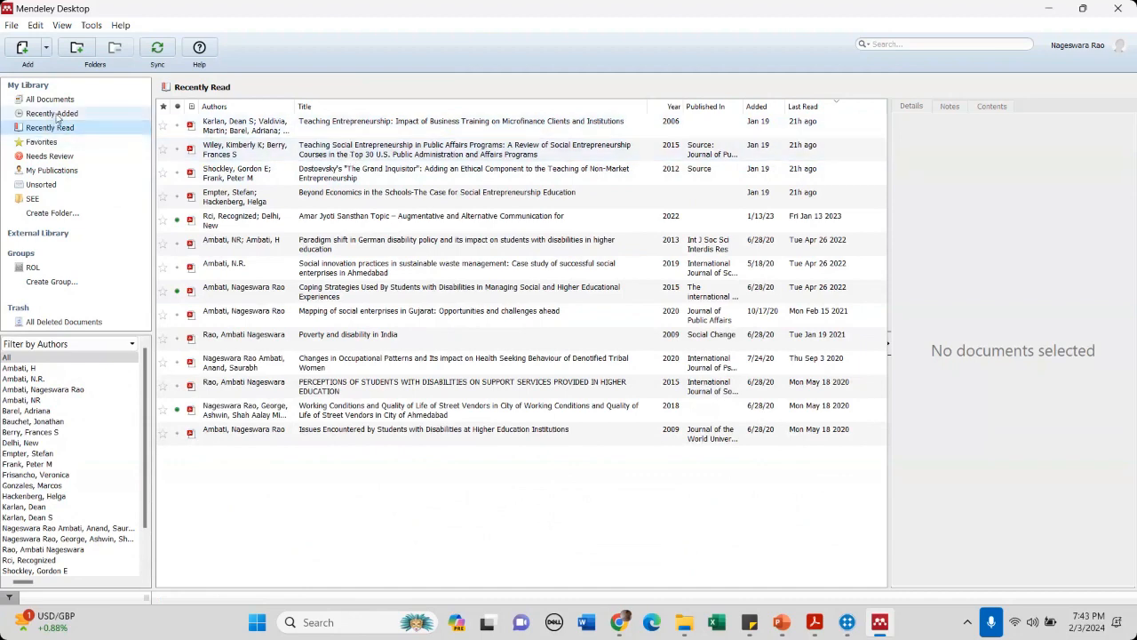
click(32, 200)
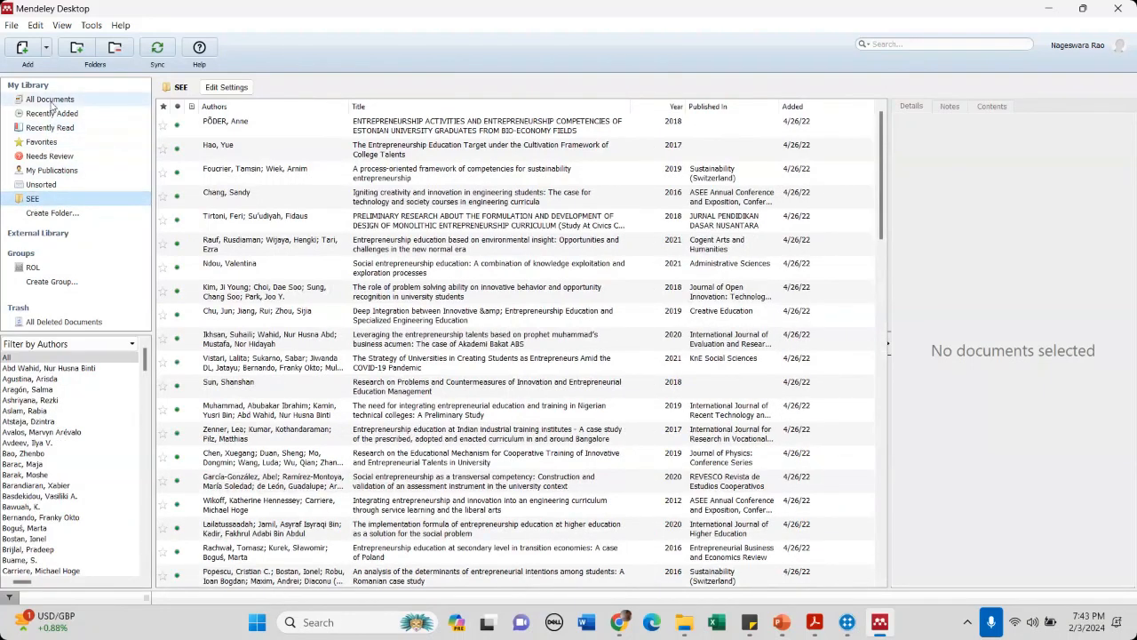
click(51, 103)
- Select the first five references in the Recently Read list, from "Teaching Entrepreneurship" to "Amar Jyoti Sansthan Topic"
click(50, 128)
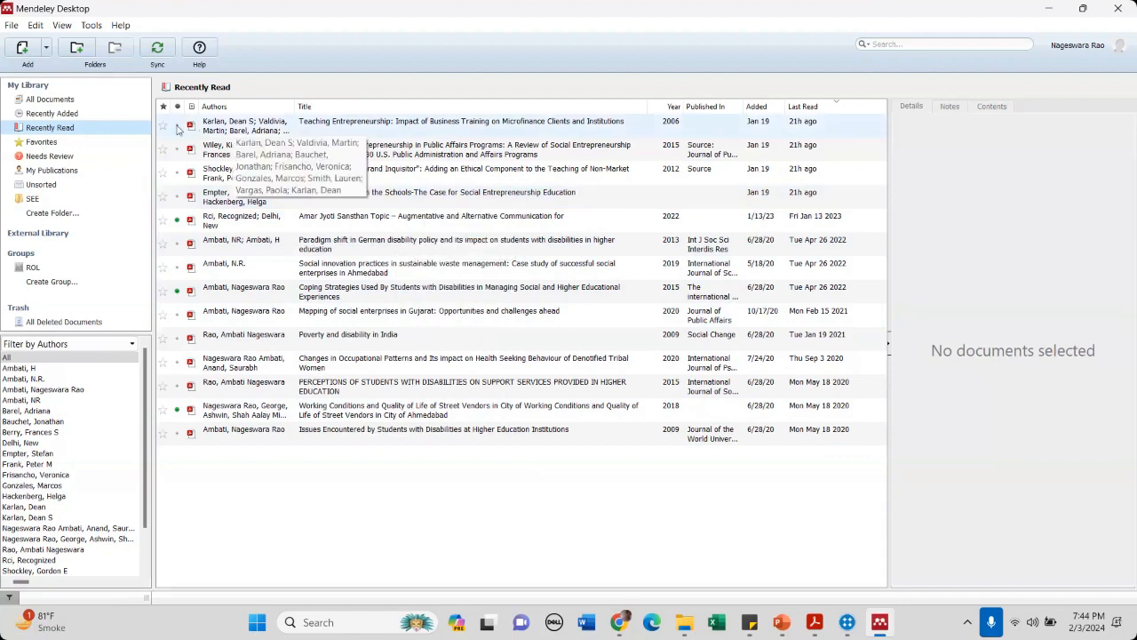
click(329, 131)
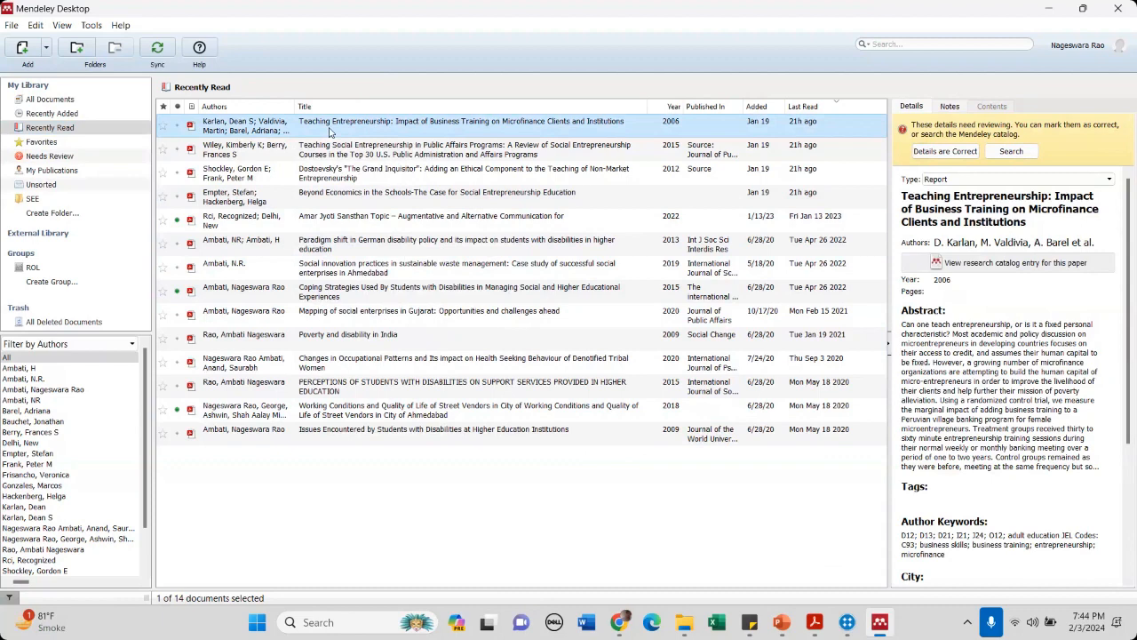
ctrl+click(356, 155)
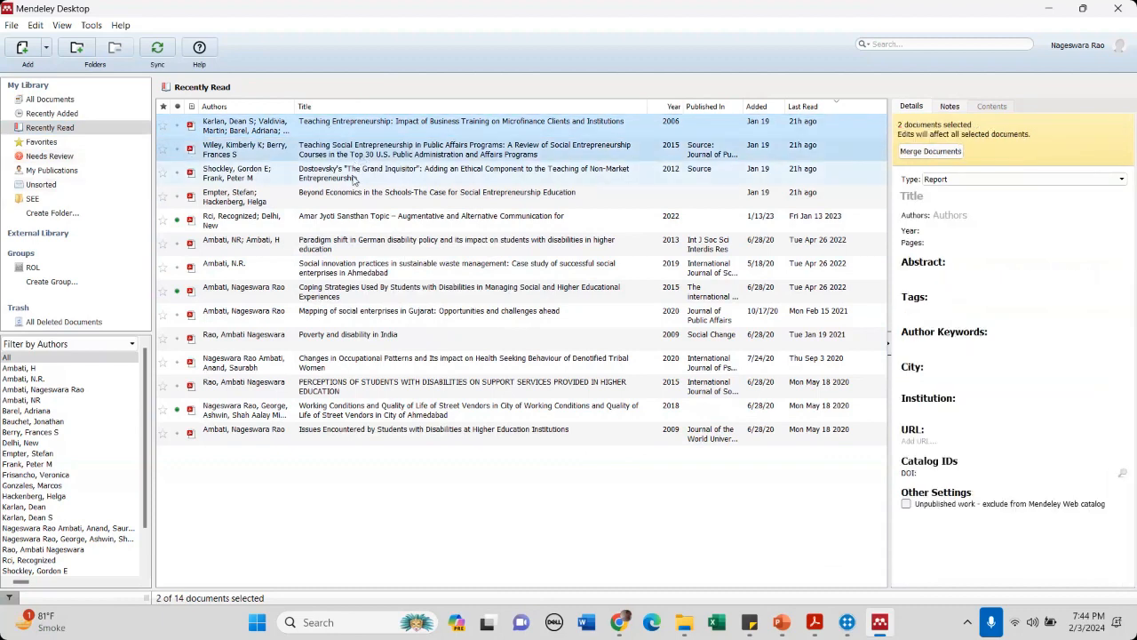
ctrl+click(352, 179)
ctrl+click(353, 197)
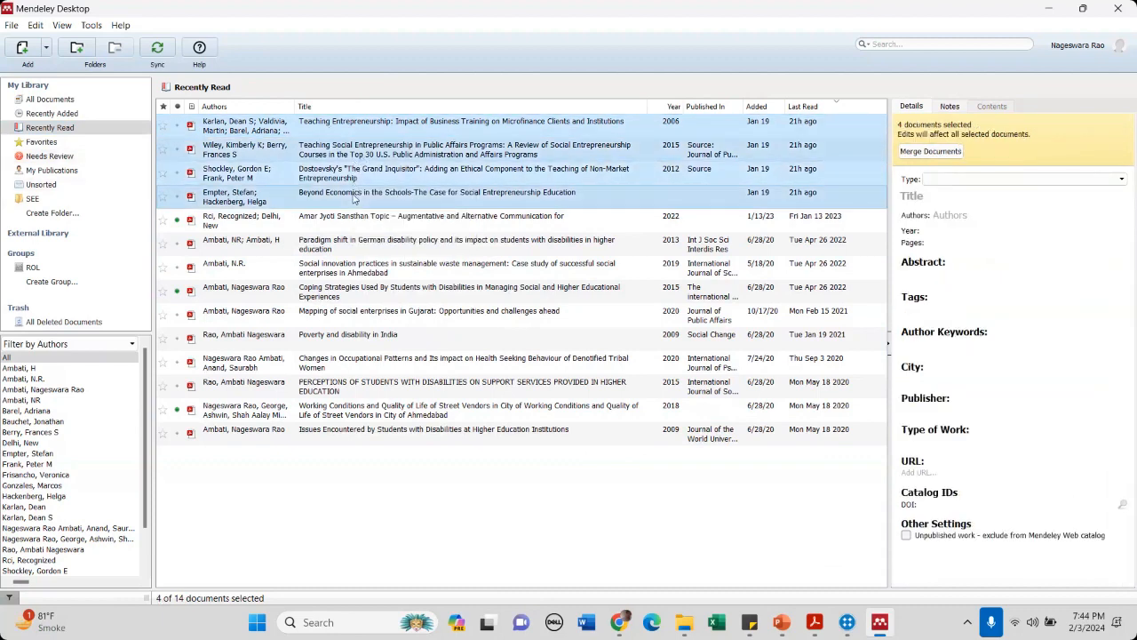
ctrl+click(349, 217)
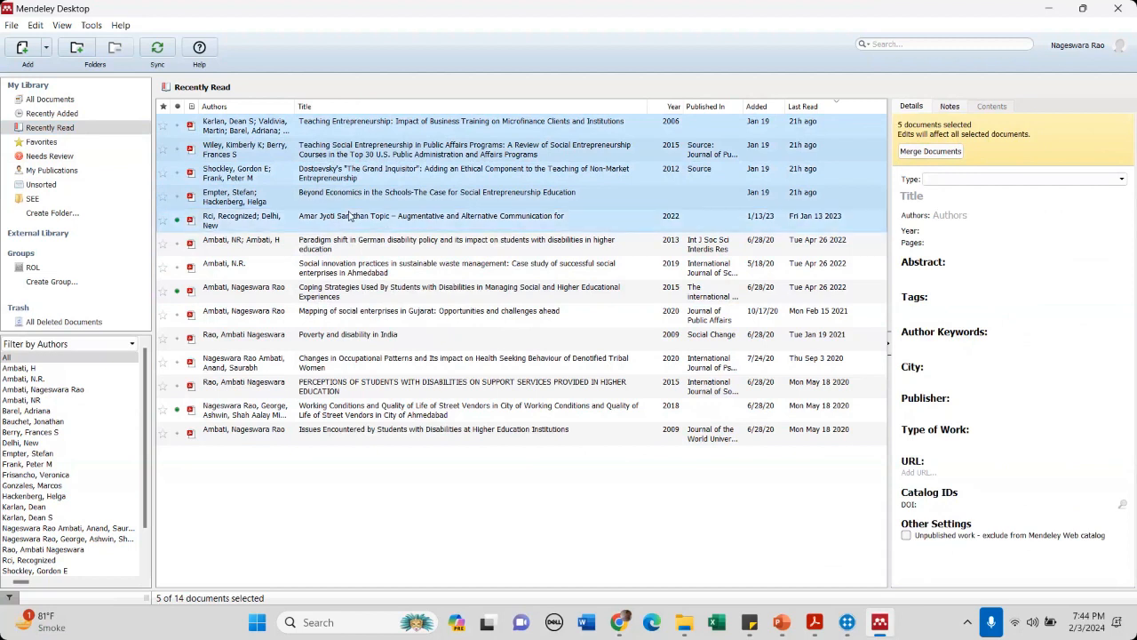
shift+click(342, 275)
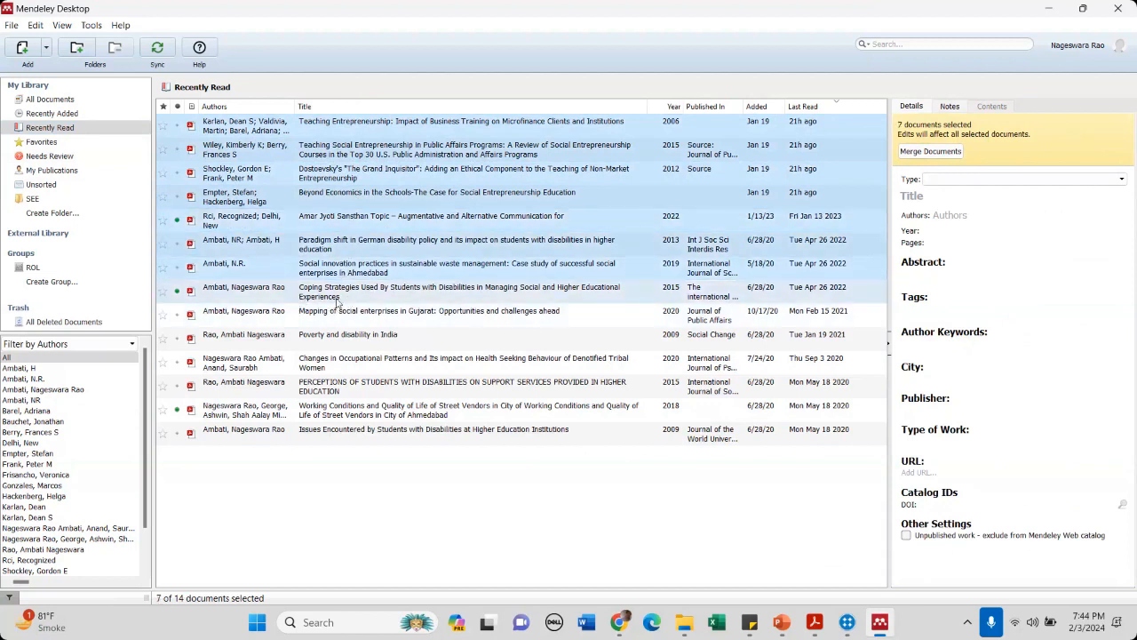
shift+click(356, 321)
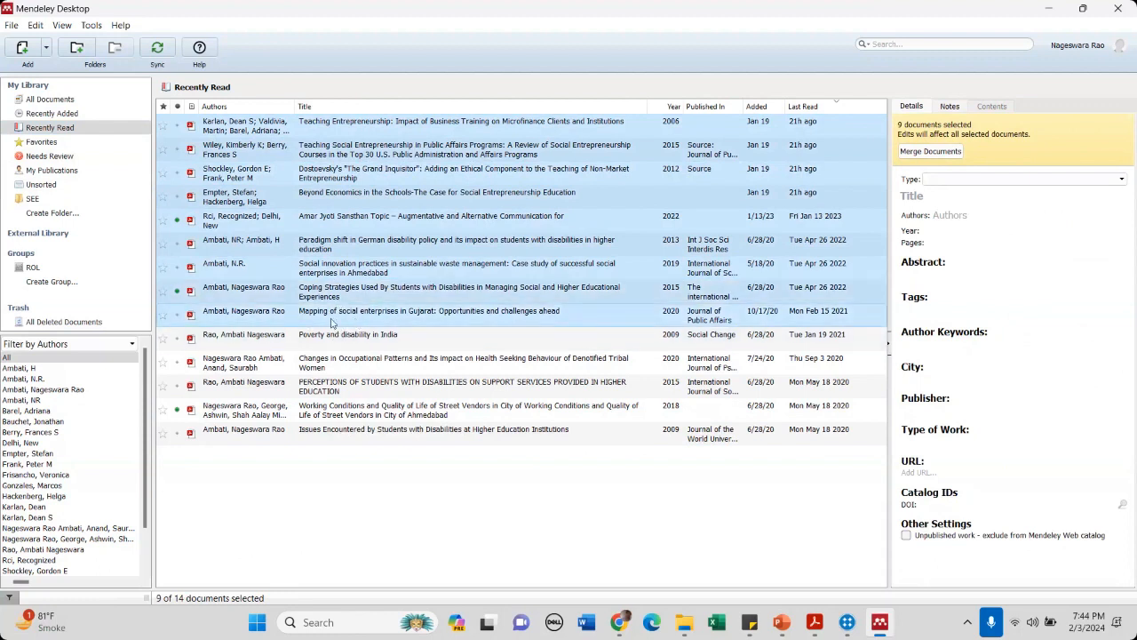
shift+click(331, 297)
shift+click(341, 241)
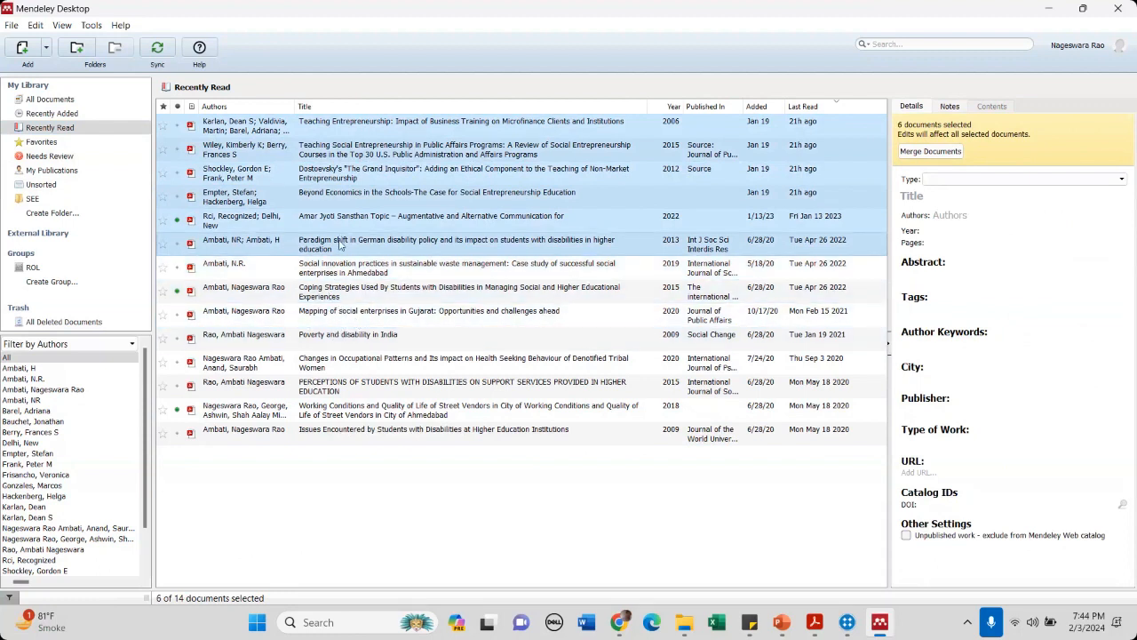
shift+click(338, 225)
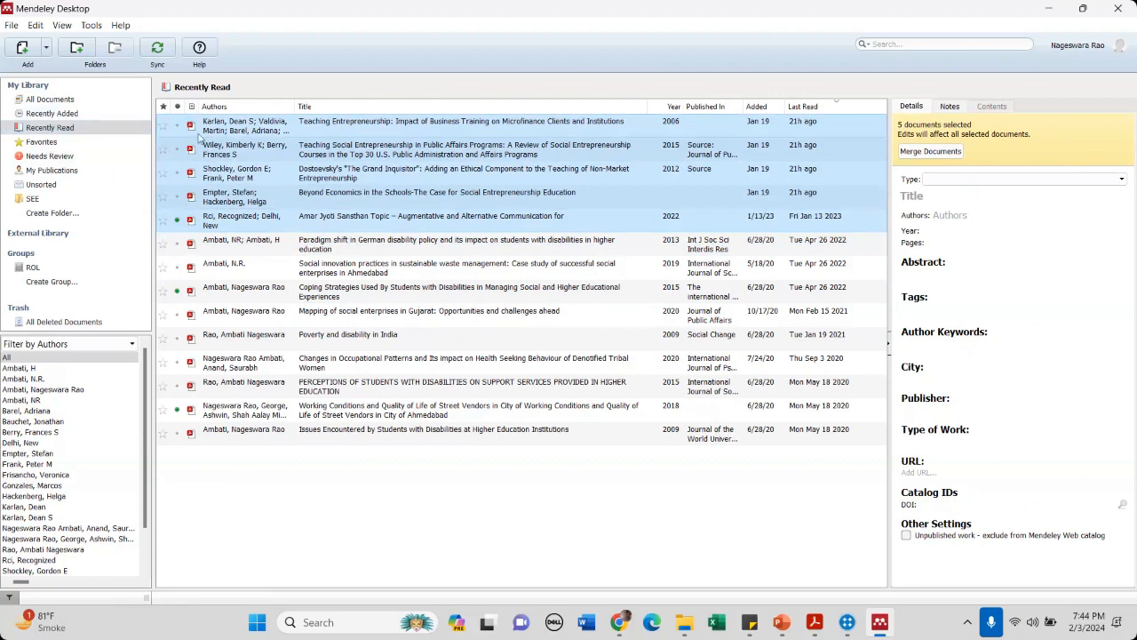
- Start exporting the five selected references, with the Desktop as the destination folder
right_click(333, 132)
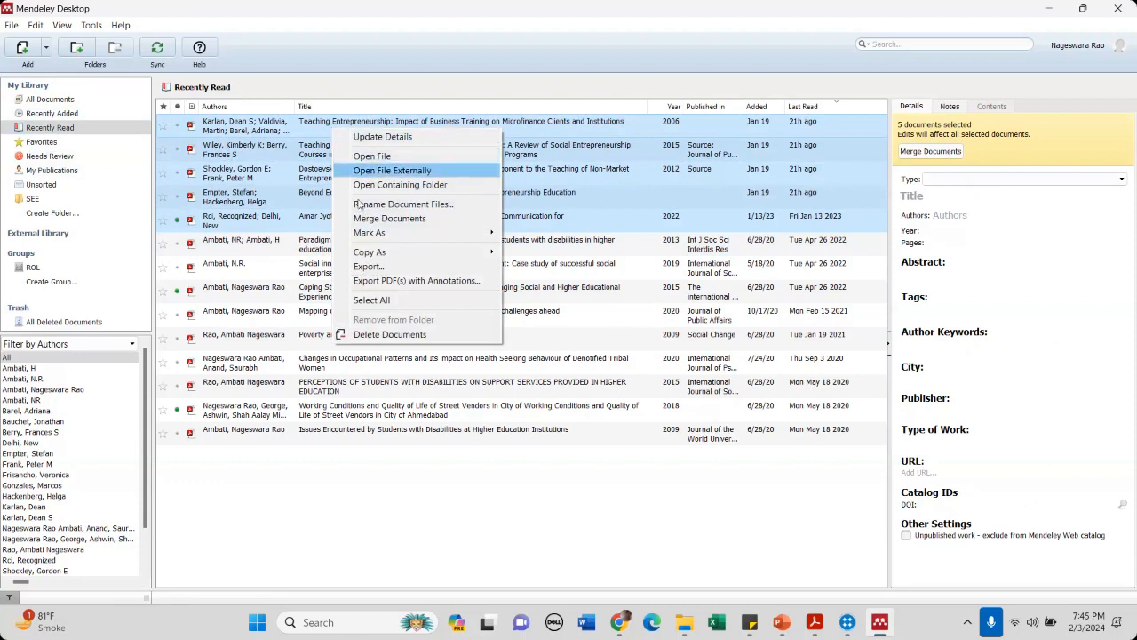
click(365, 269)
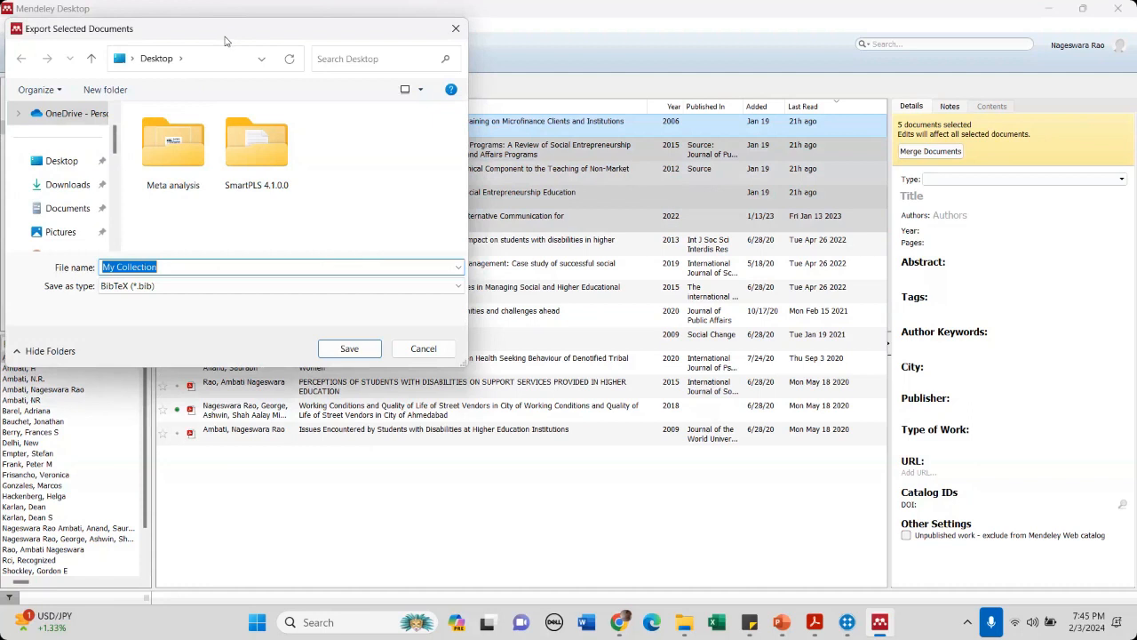
drag(228, 35, 480, 51)
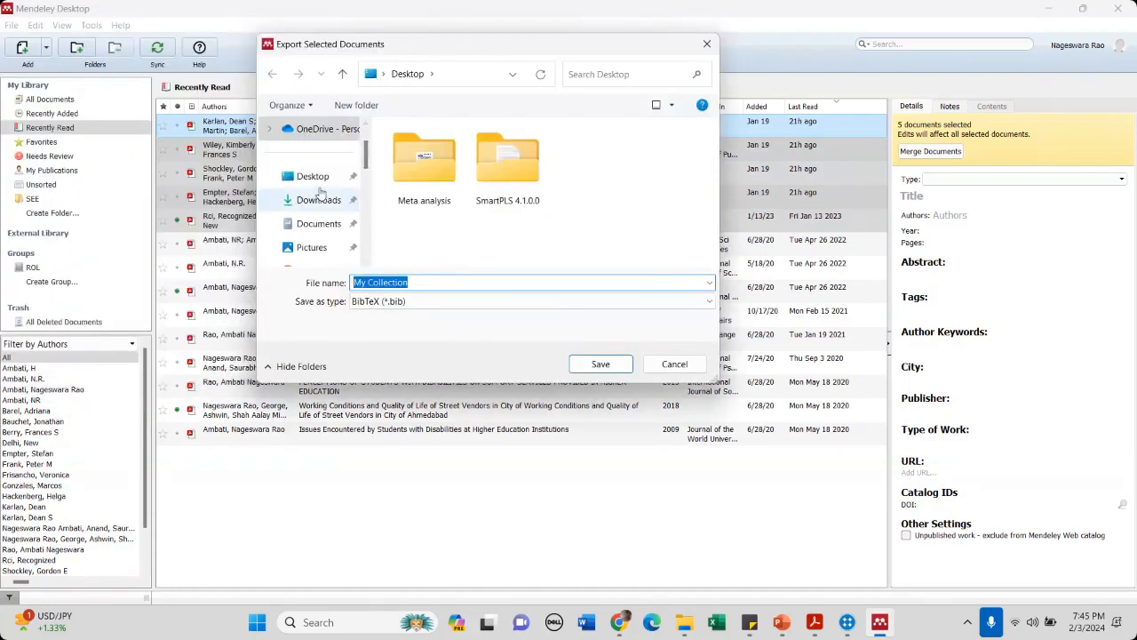
click(323, 178)
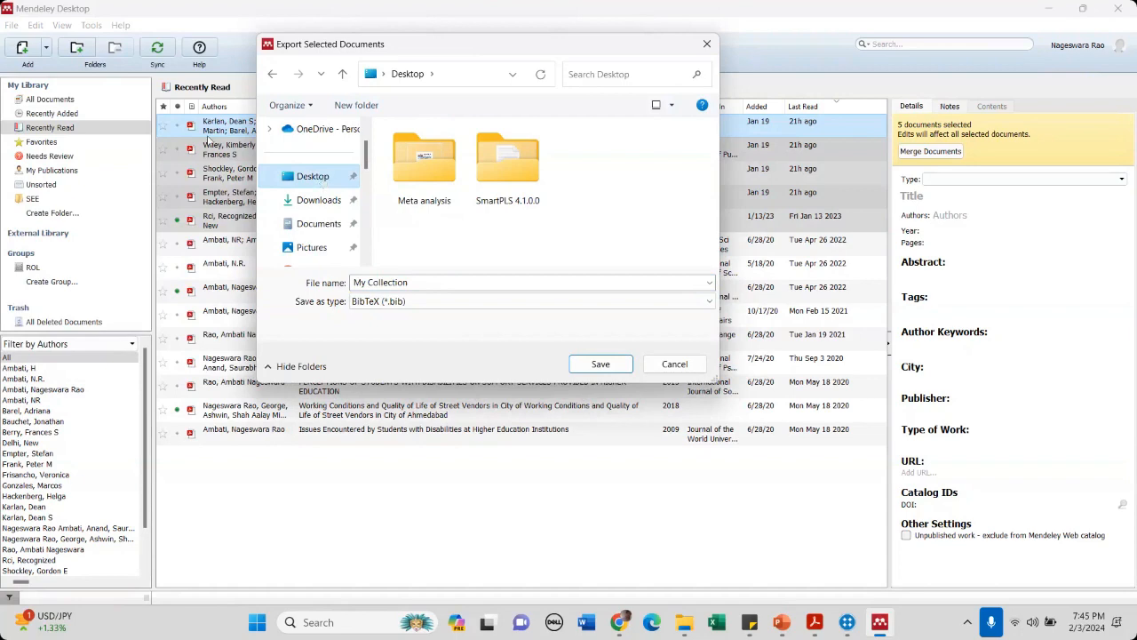
drag(442, 49, 401, 238)
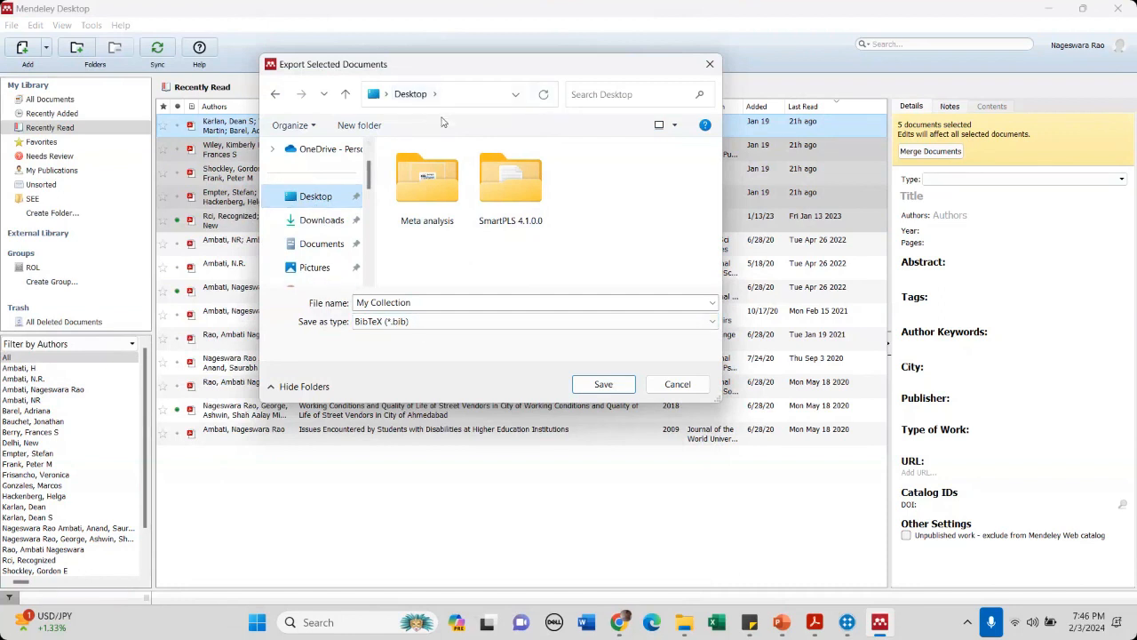
- Name the export file SEE, set its type to RIS - Research Information Systems (*.ris) and save it
click(426, 303)
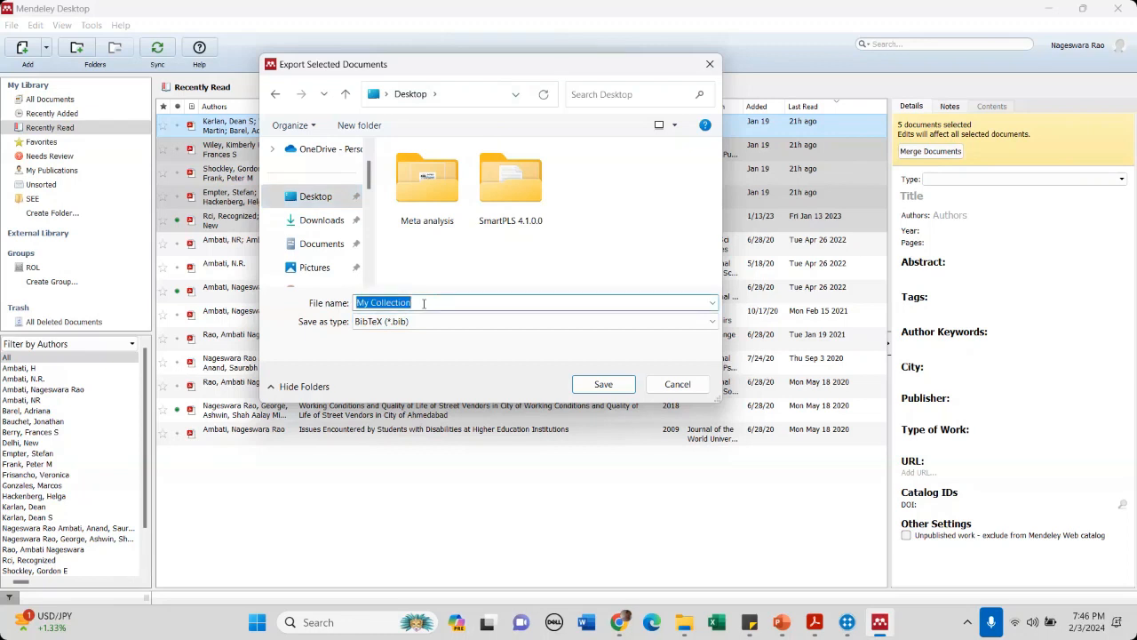
text(SEE)
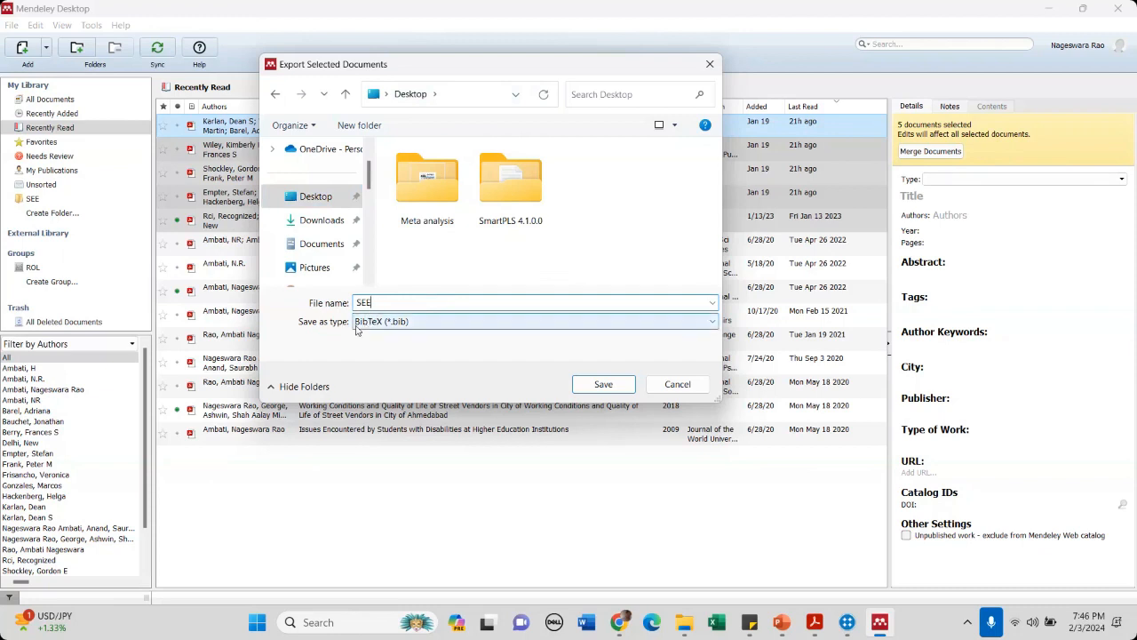
click(413, 331)
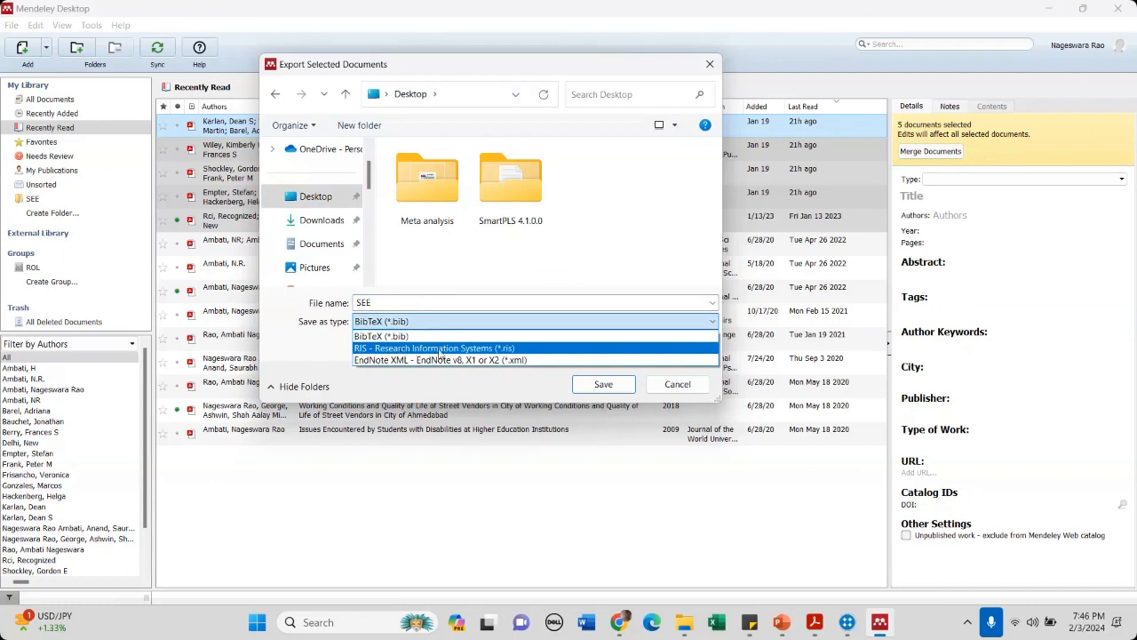
click(439, 348)
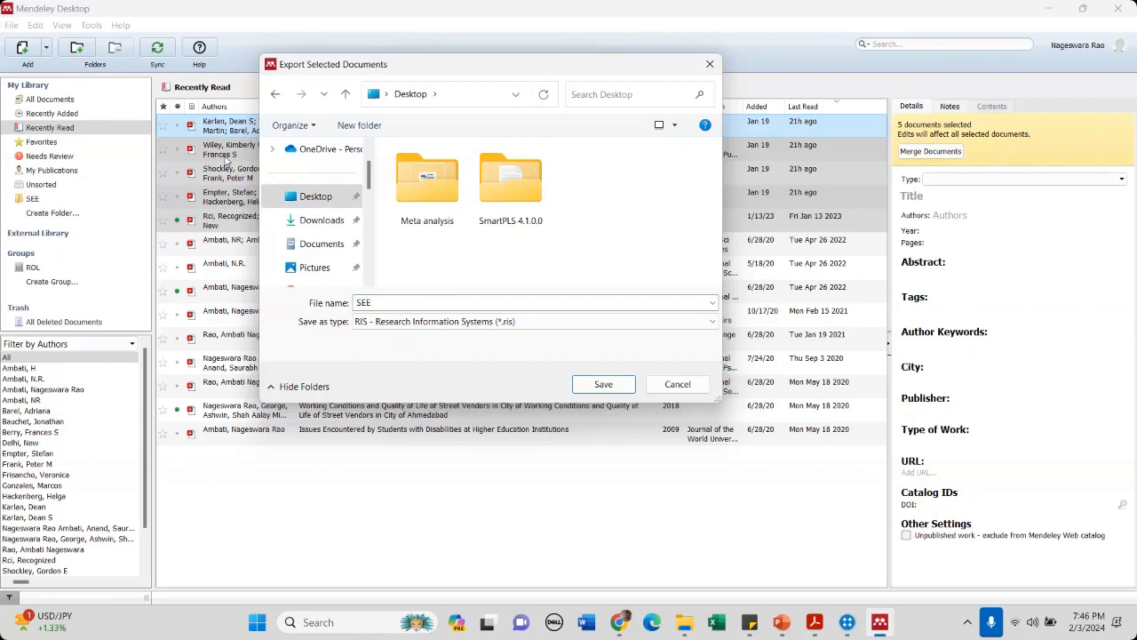
mouse_move(506, 64)
mouse_down()
mouse_move(506, 112)
mouse_move(505, 76)
mouse_up()
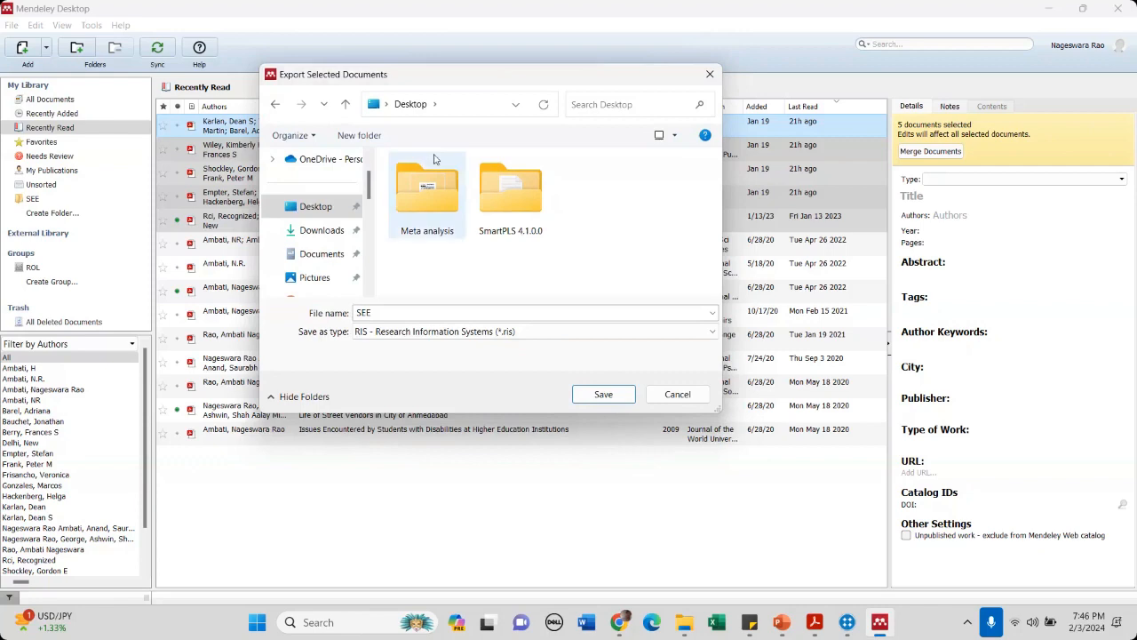
drag(426, 87, 482, 104)
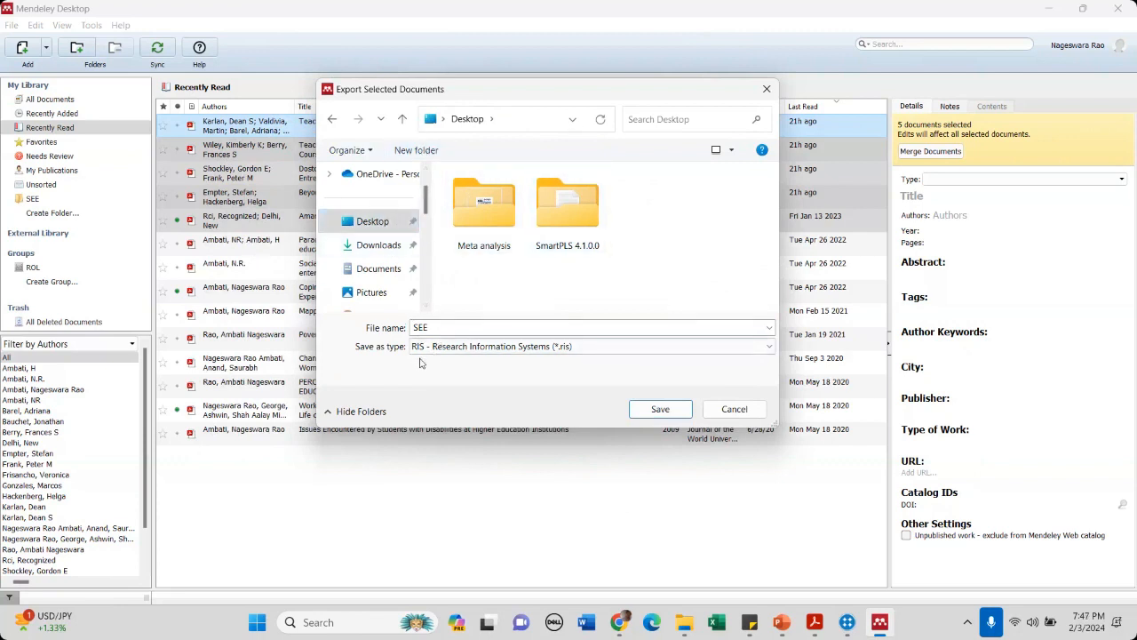
click(471, 347)
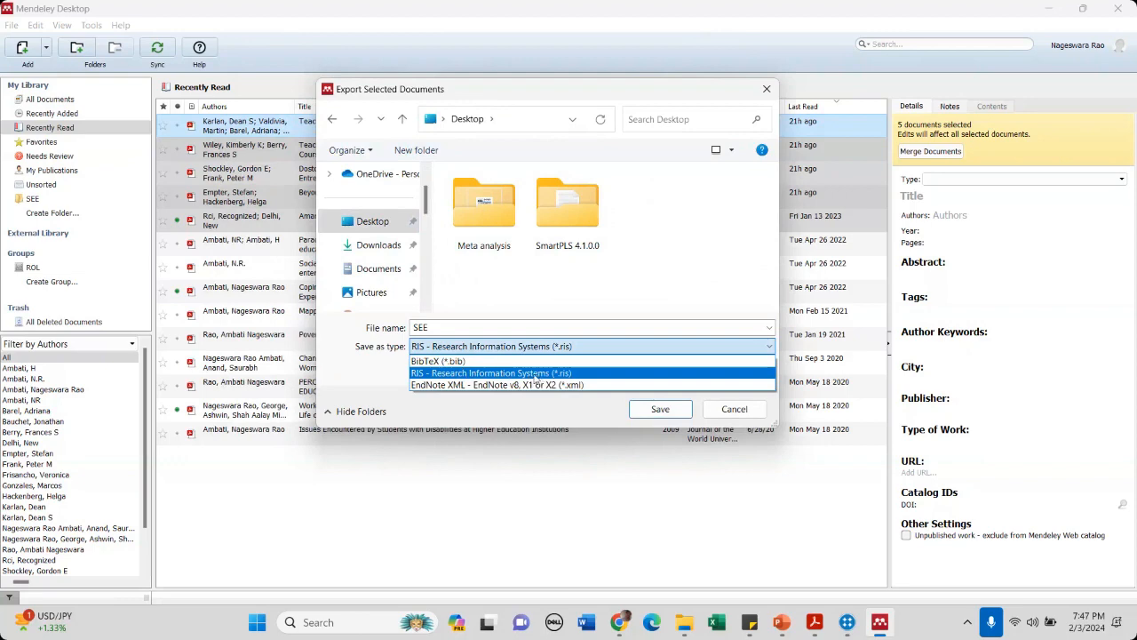
click(485, 377)
click(659, 408)
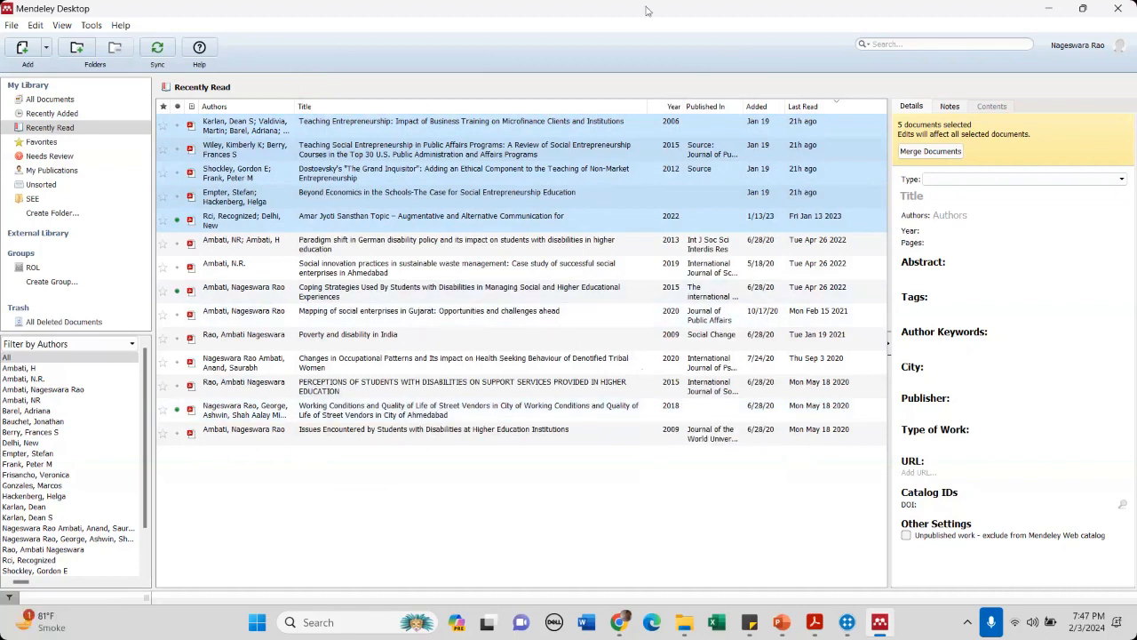
- Close Mendeley Desktop and switch to the ROL on SEE project in NVivo
double_click(684, 20)
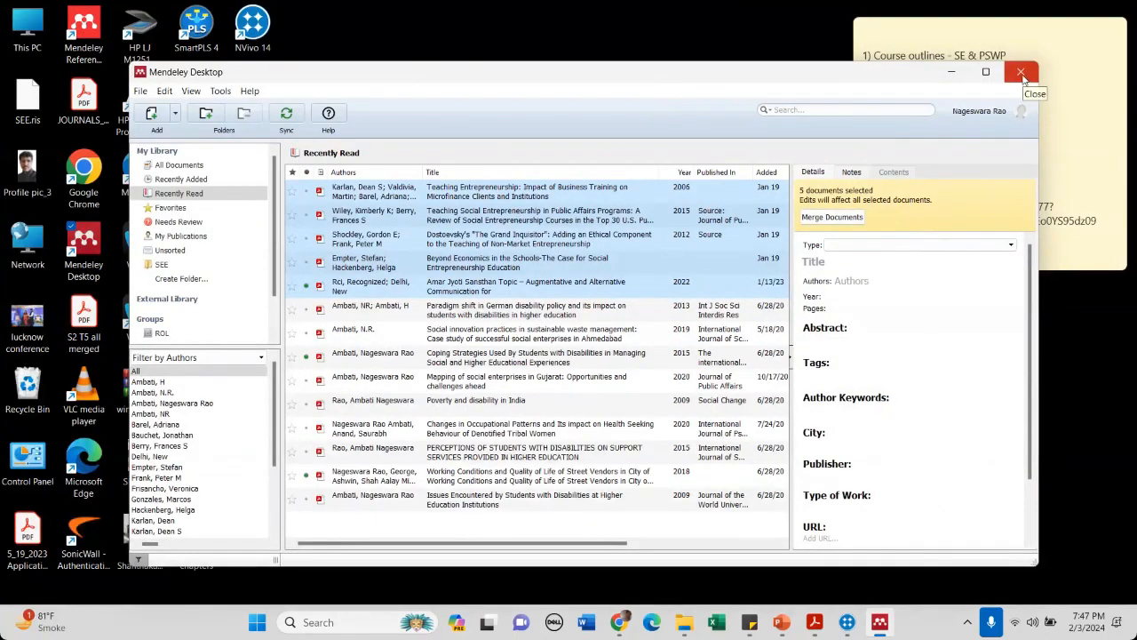
click(1024, 74)
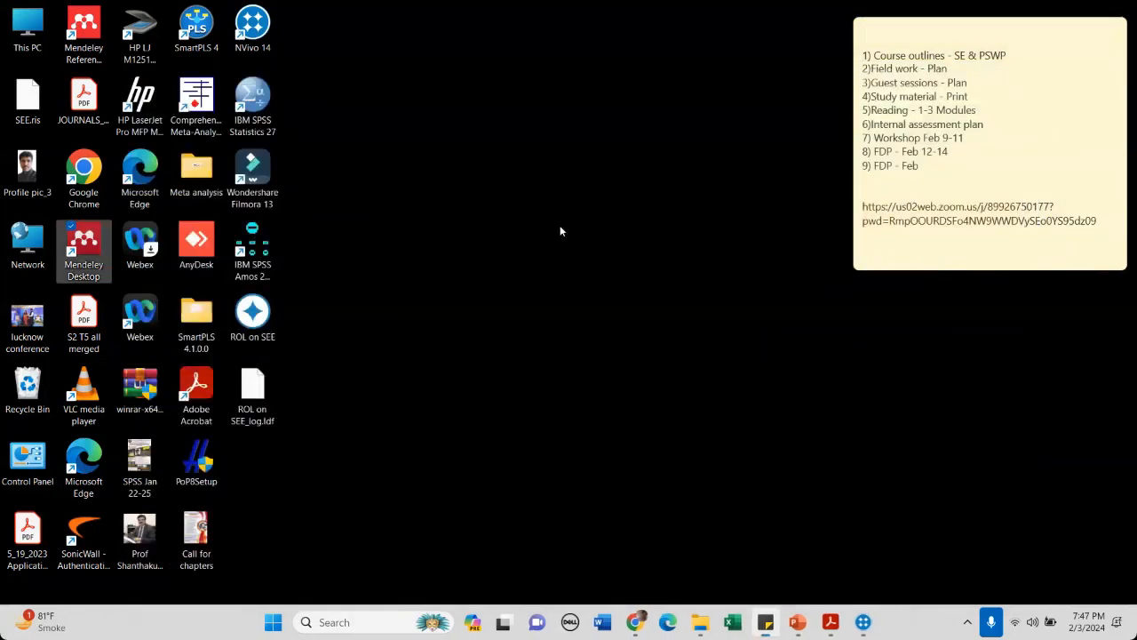
click(863, 622)
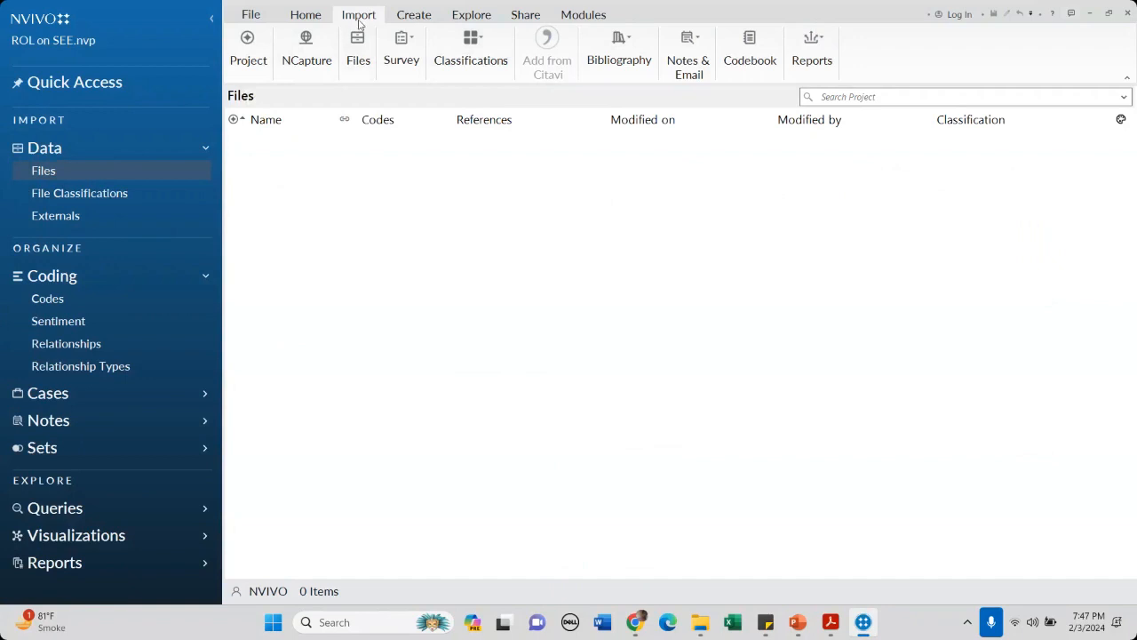
- Start a bibliography import from Mendeley, using the SEE.ris file on the Desktop as the source
click(626, 69)
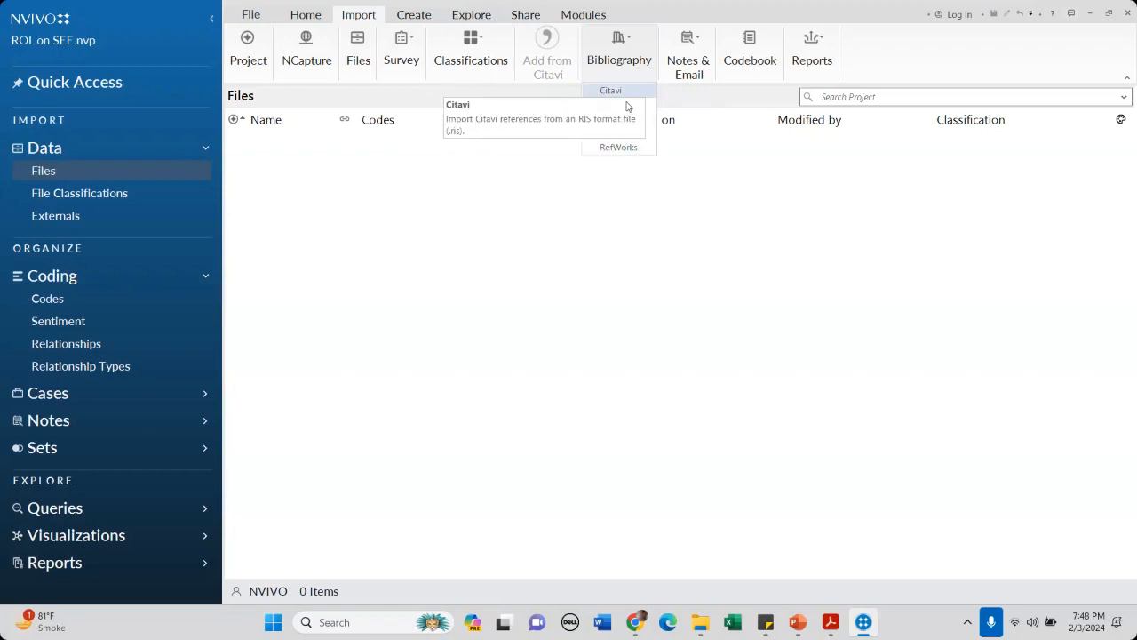
click(620, 104)
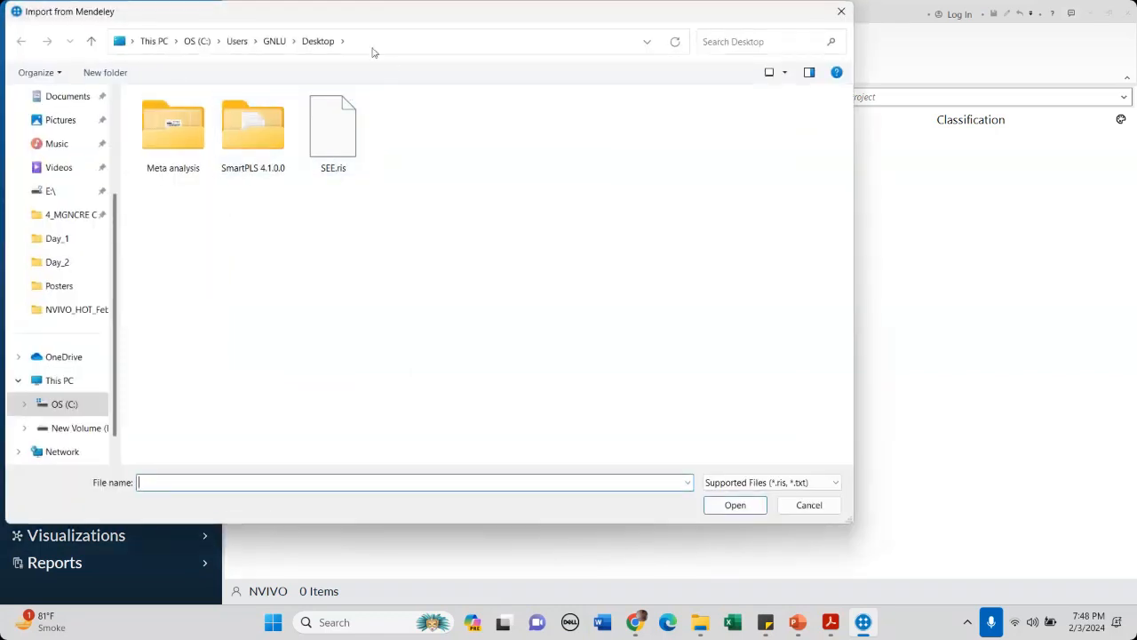
drag(397, 22, 499, 48)
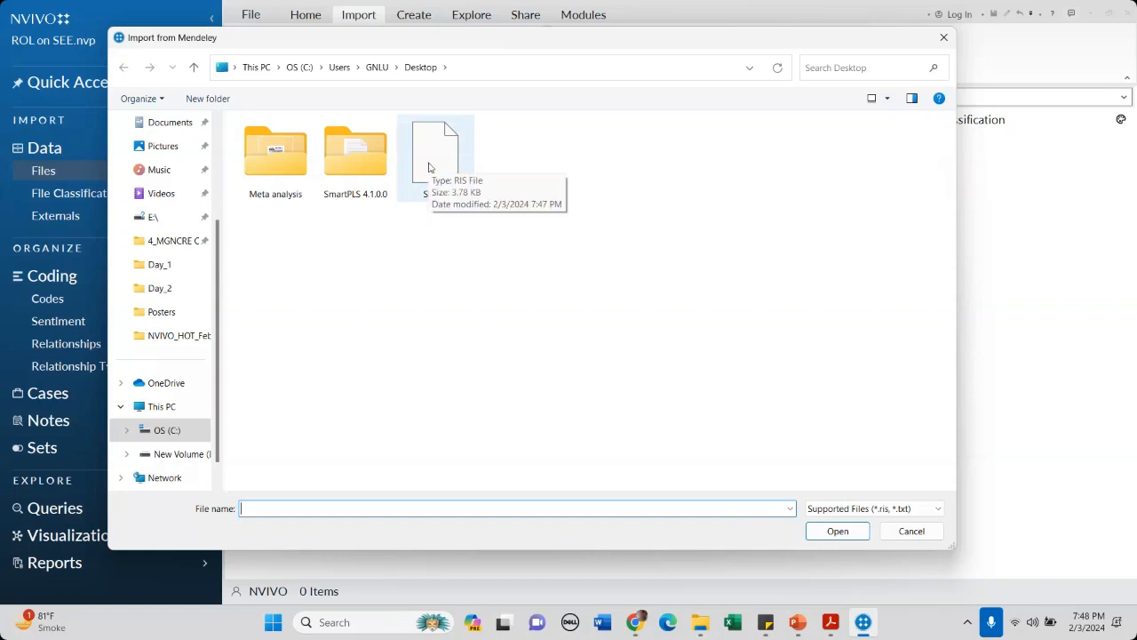
click(429, 167)
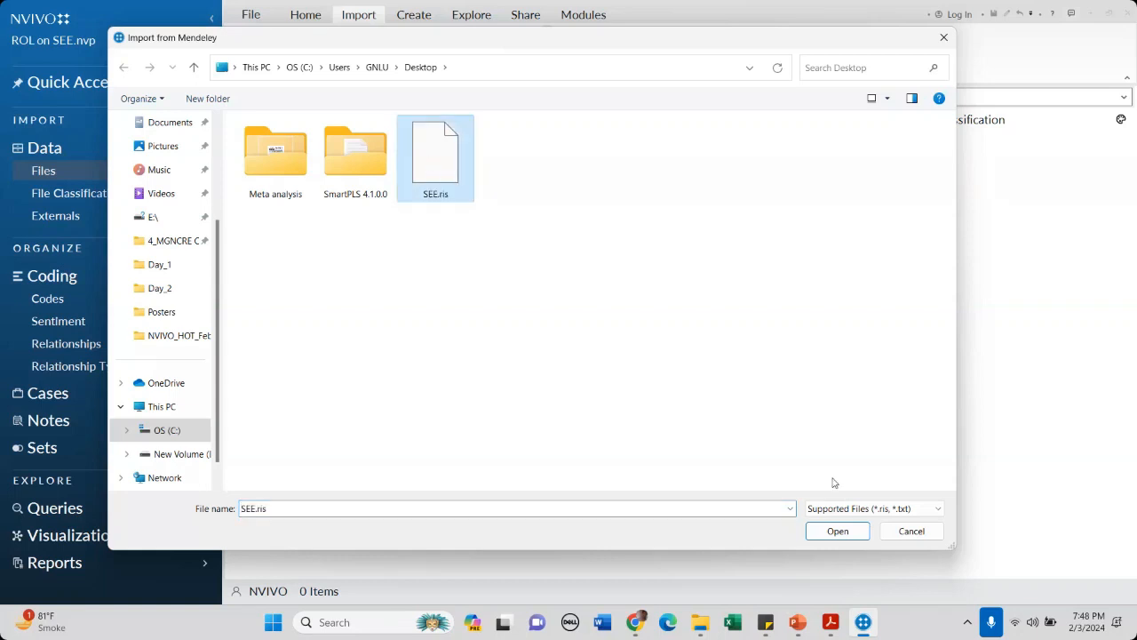
click(838, 531)
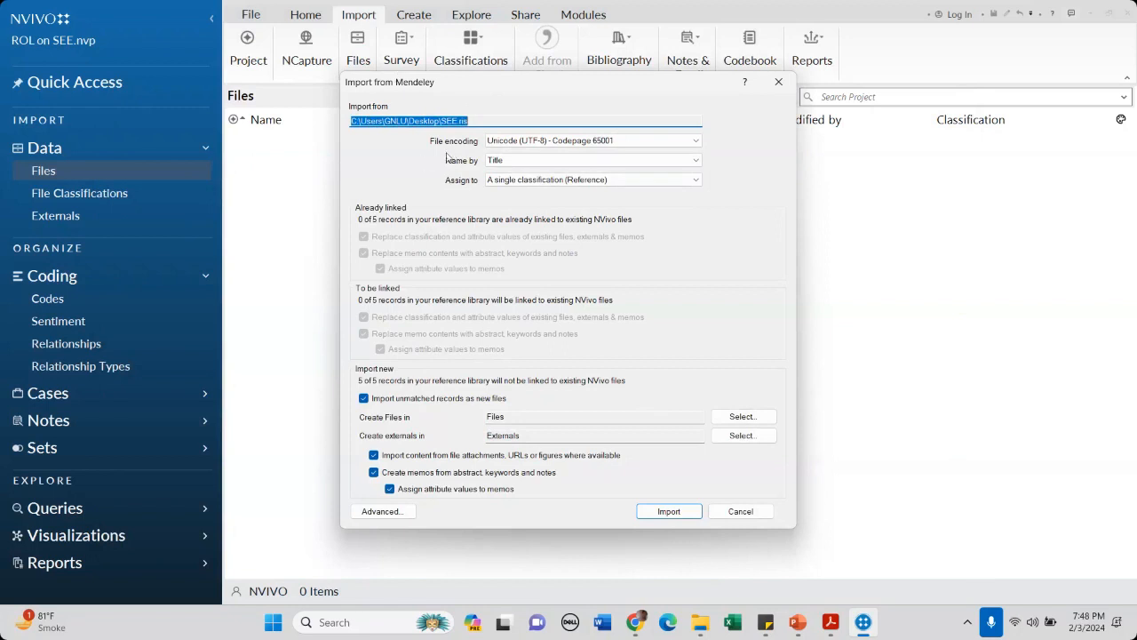
- Name the references by Title and import them into the project
click(683, 162)
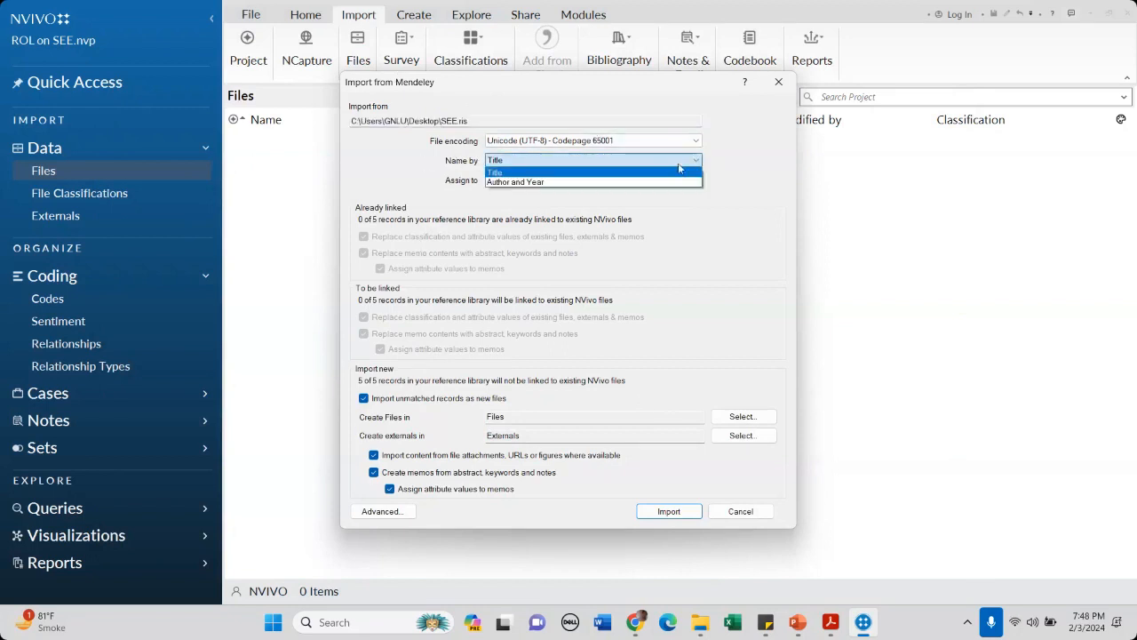
click(578, 173)
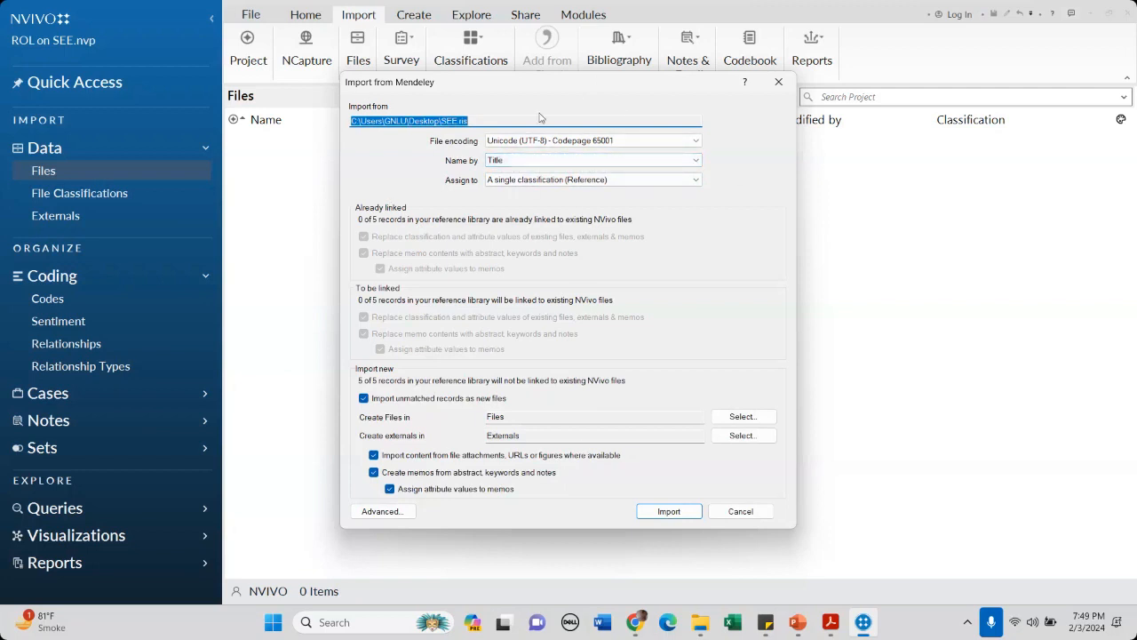
click(674, 513)
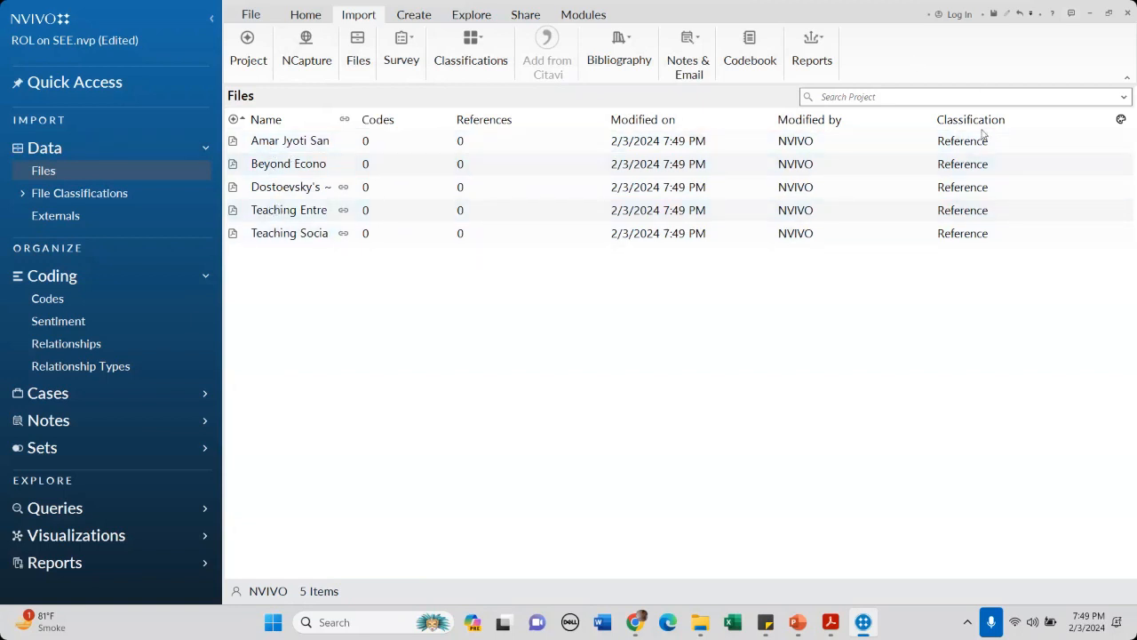
- Open the imported "Beyond Economics in the Schools" and "Dostoevsky's The Grand Inquisitor" articles for viewing
click(268, 144)
click(322, 171)
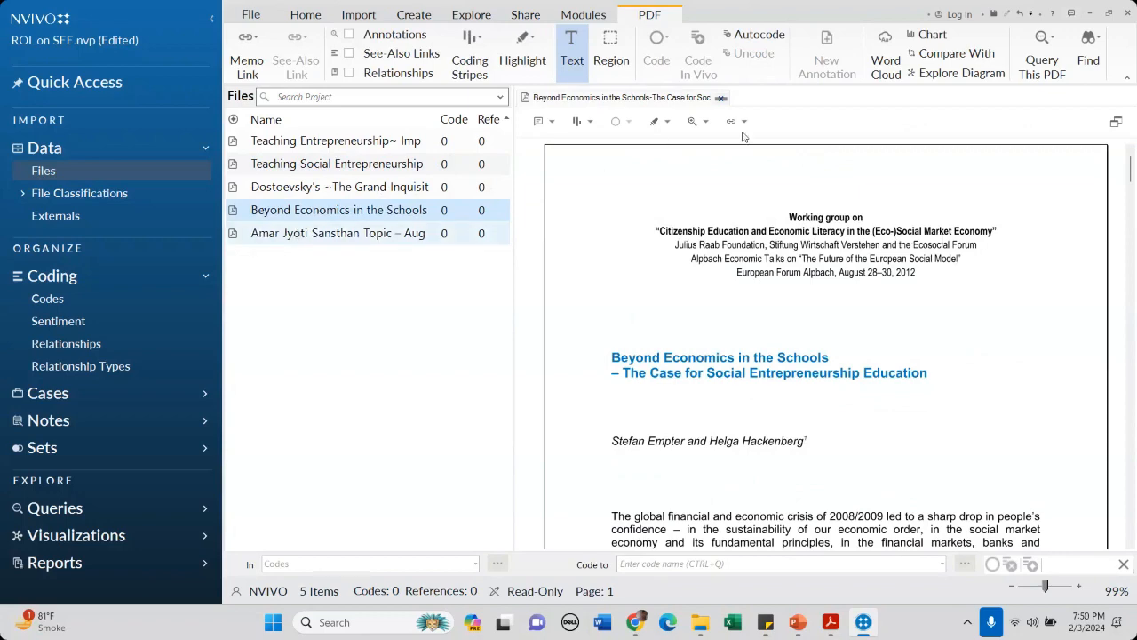
click(305, 189)
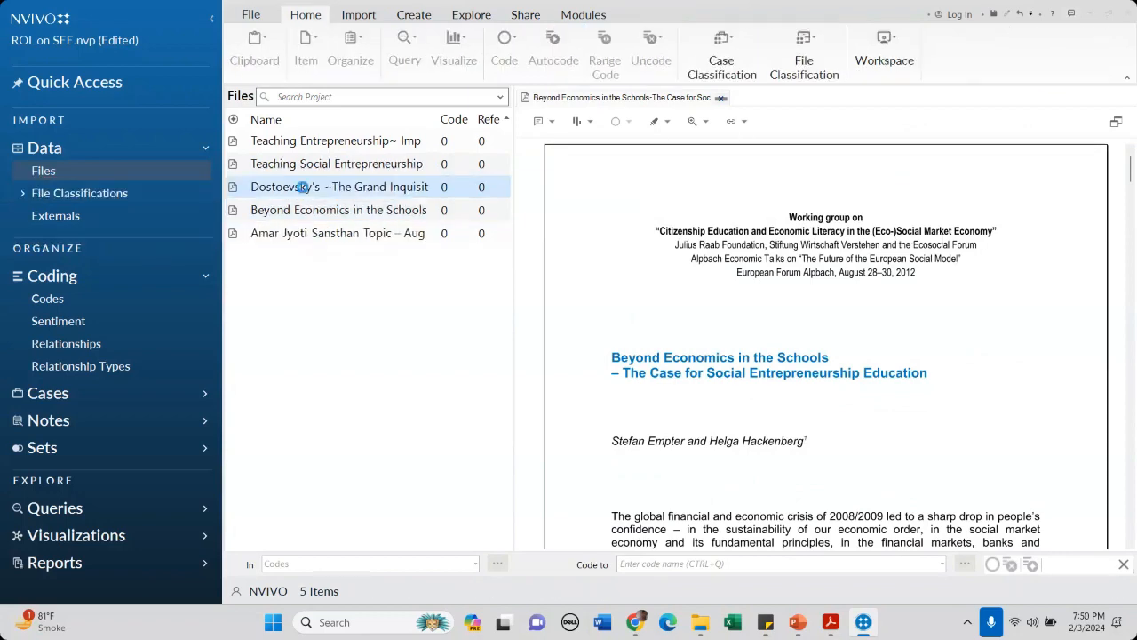
double_click(304, 189)
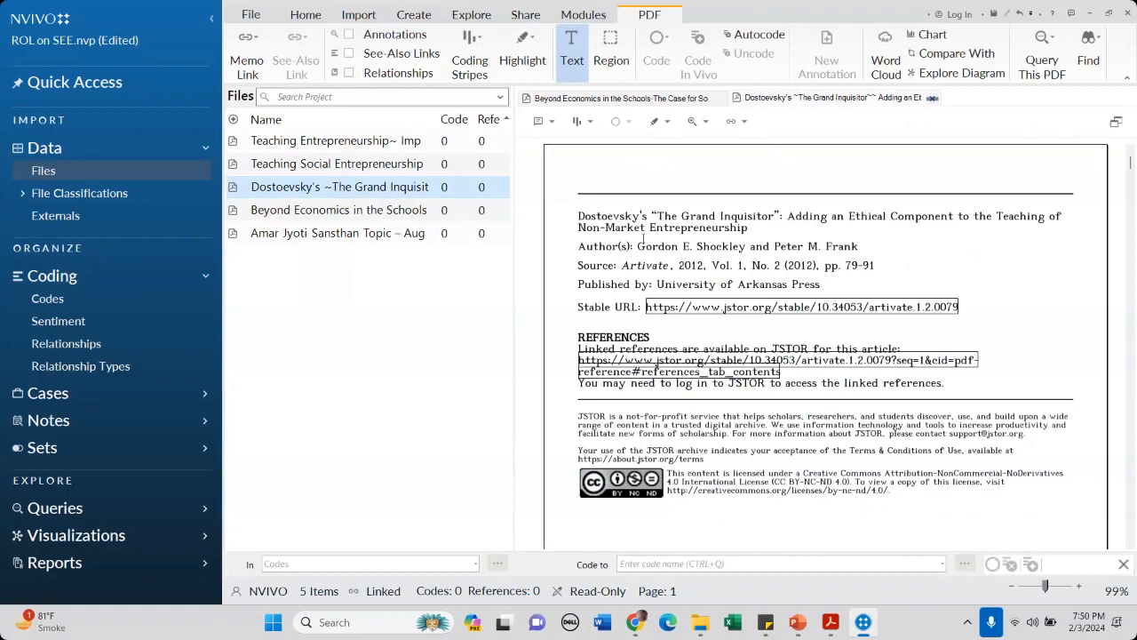
- Examine the abstract, Introduction and Teaching Social Entrepreneurship section of the Dostoevsky article, and select a passage at the start of the Introduction
scroll(688, 252, down, 10)
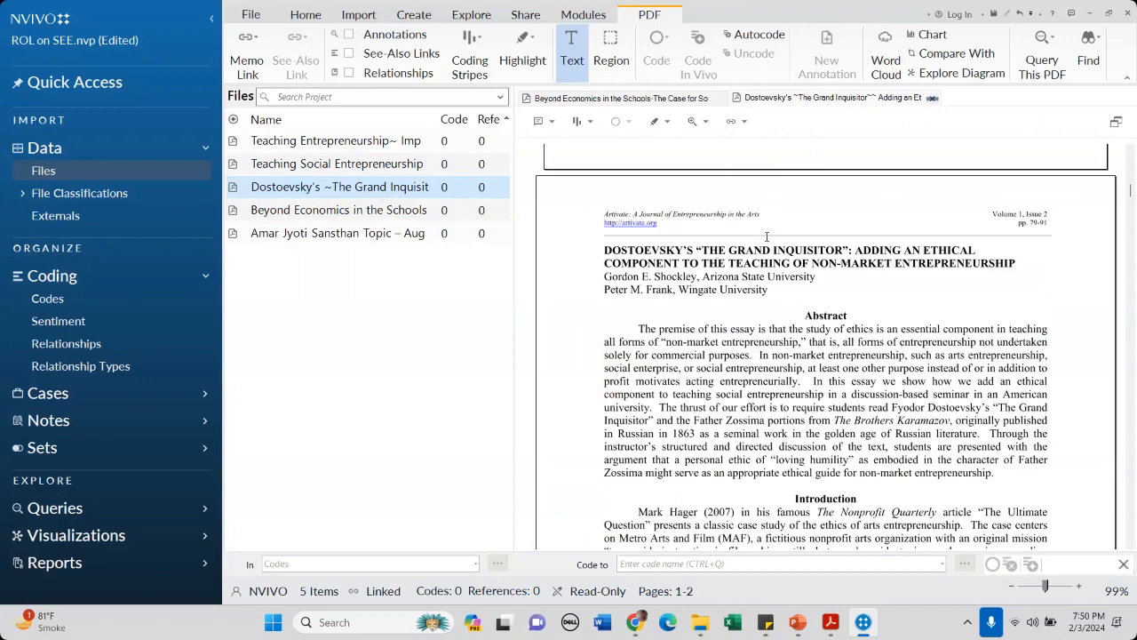
scroll(761, 259, down, 2)
scroll(761, 259, down, 3)
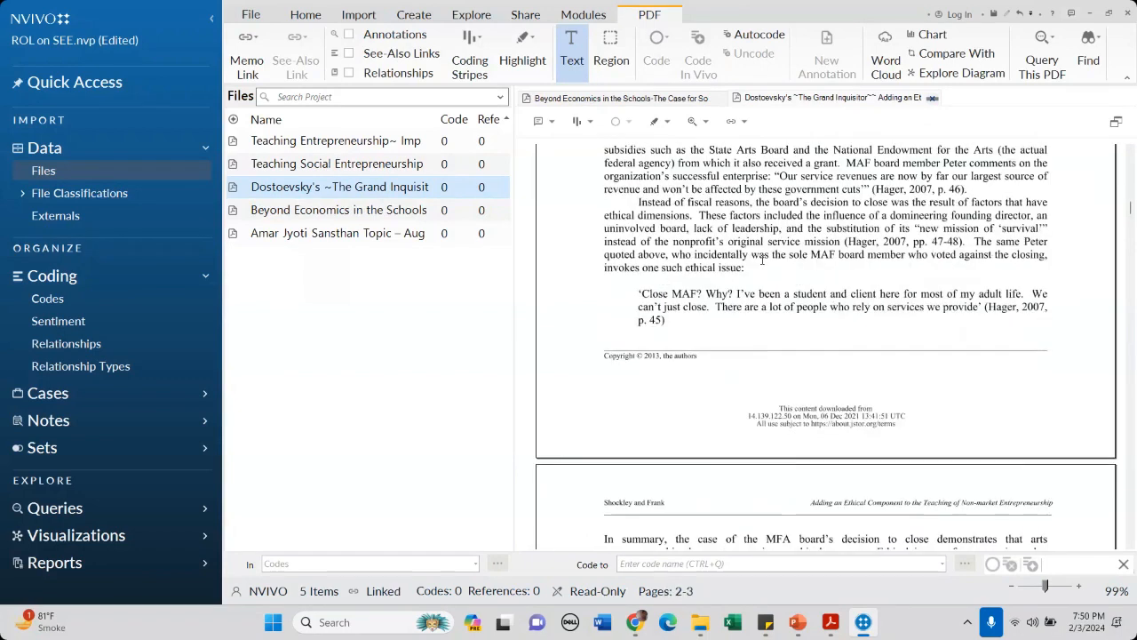
scroll(760, 262, up, 9)
scroll(757, 266, down, 6)
scroll(756, 265, down, 1)
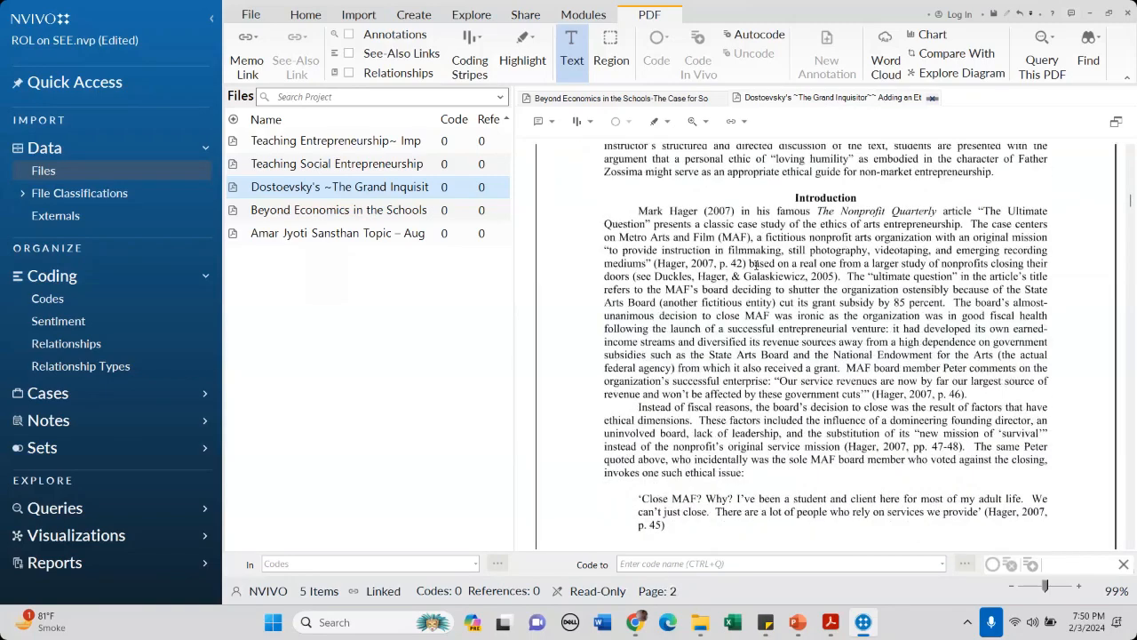
scroll(762, 210, up, 6)
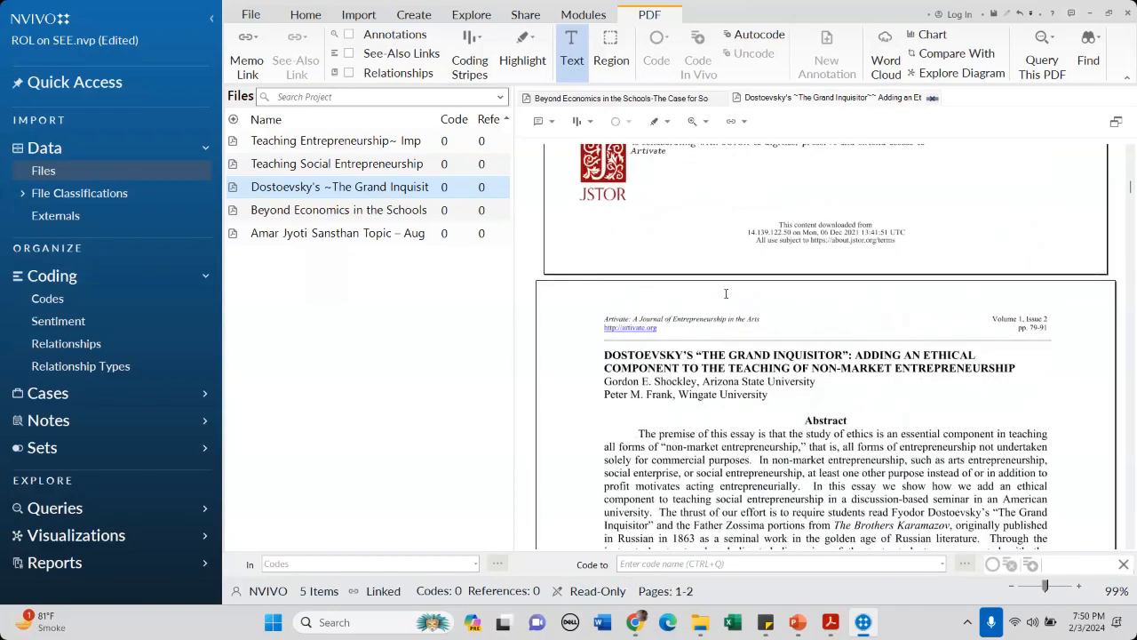
scroll(655, 240, down, 5)
scroll(770, 311, up, 2)
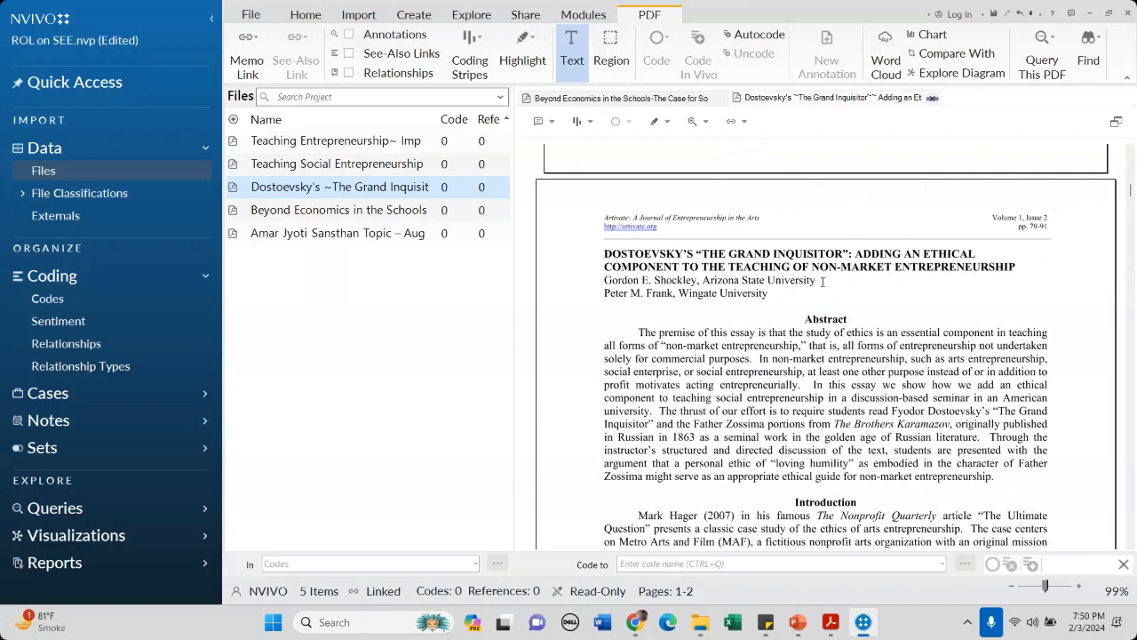
scroll(744, 311, down, 1)
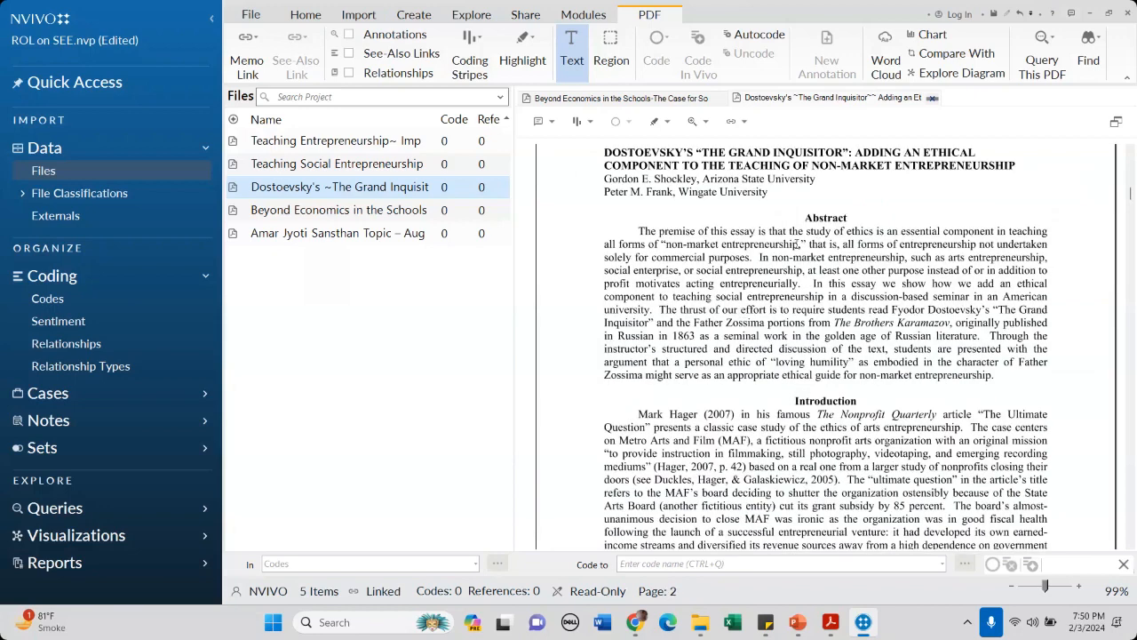
scroll(754, 252, down, 2)
scroll(711, 214, up, 2)
scroll(679, 181, down, 2)
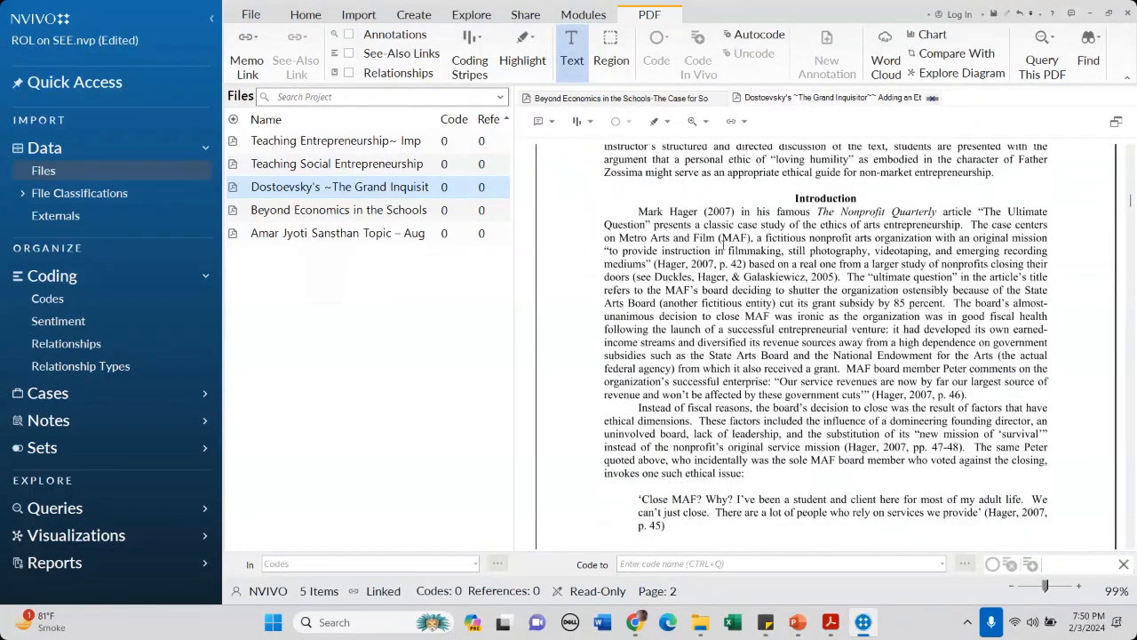
scroll(720, 239, up, 2)
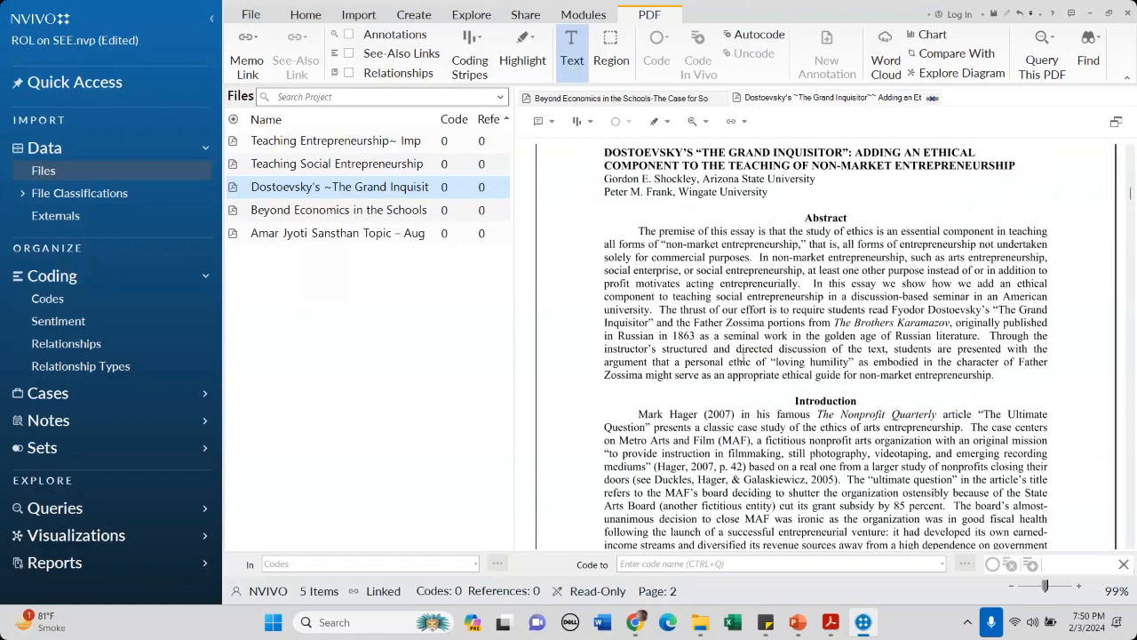
scroll(762, 293, down, 2)
scroll(762, 293, up, 2)
scroll(757, 309, down, 3)
scroll(778, 247, down, 10)
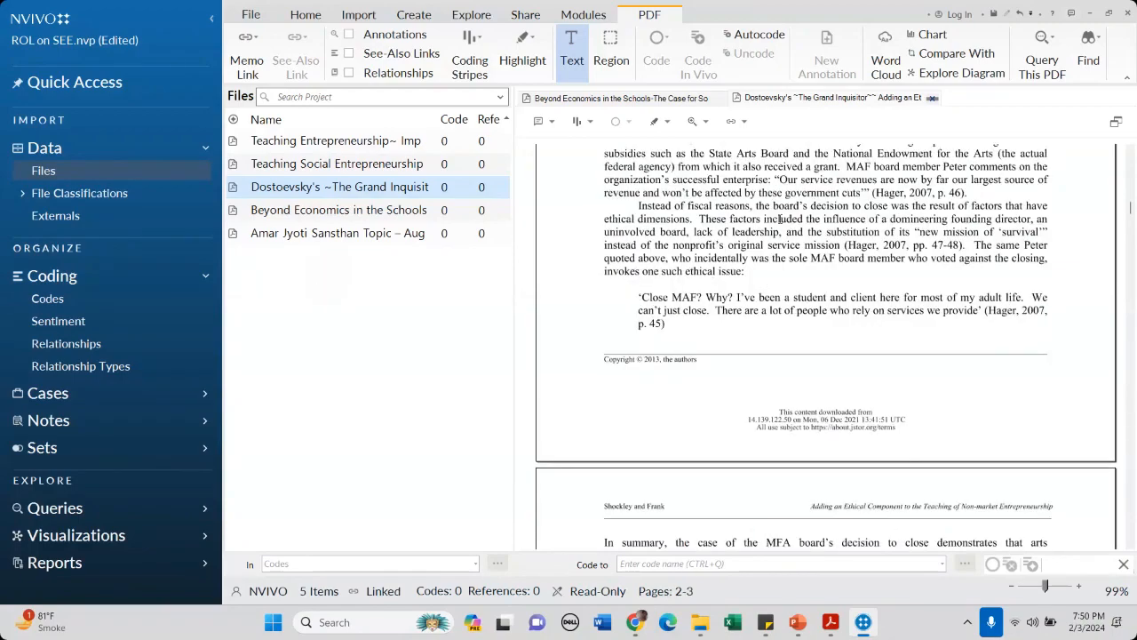
scroll(768, 251, down, 3)
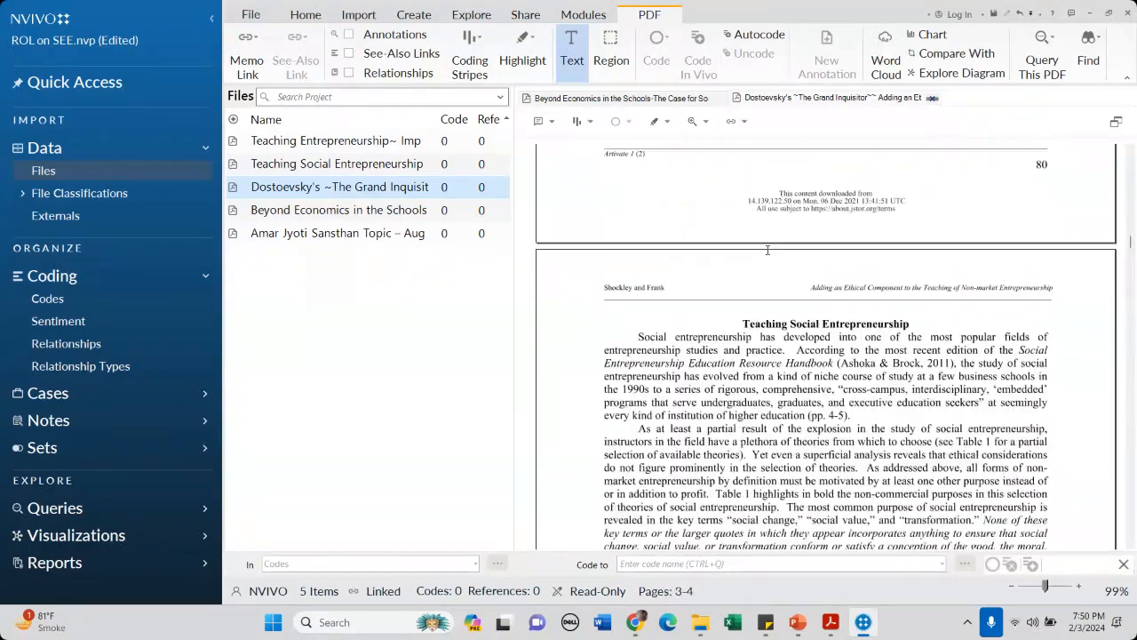
scroll(767, 250, down, 10)
scroll(763, 264, up, 12)
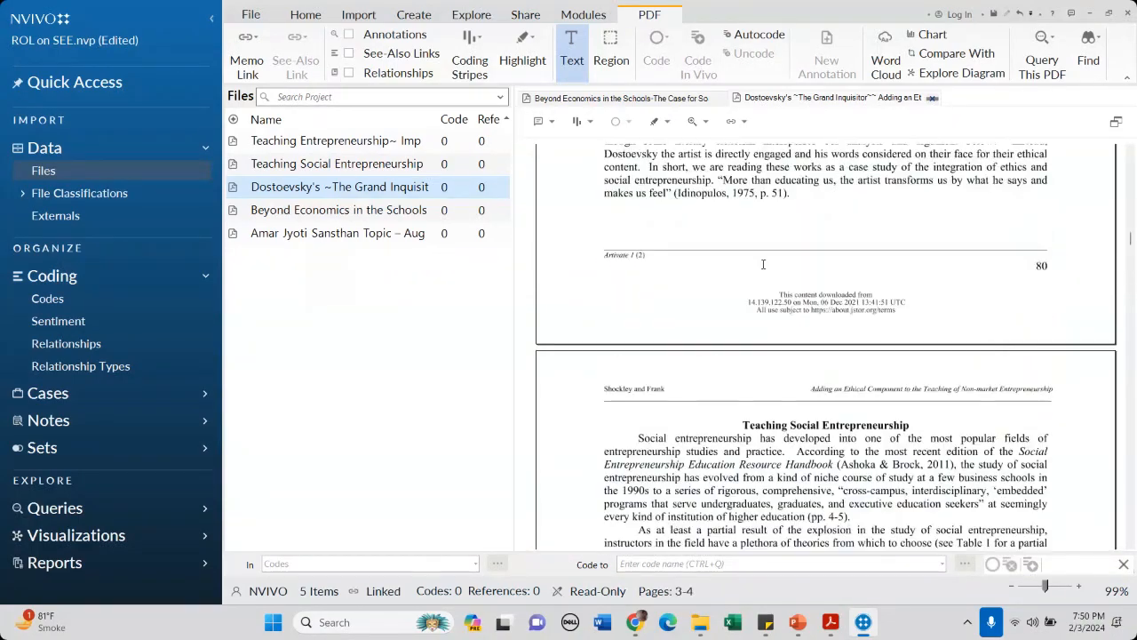
scroll(763, 264, up, 9)
scroll(671, 306, down, 2)
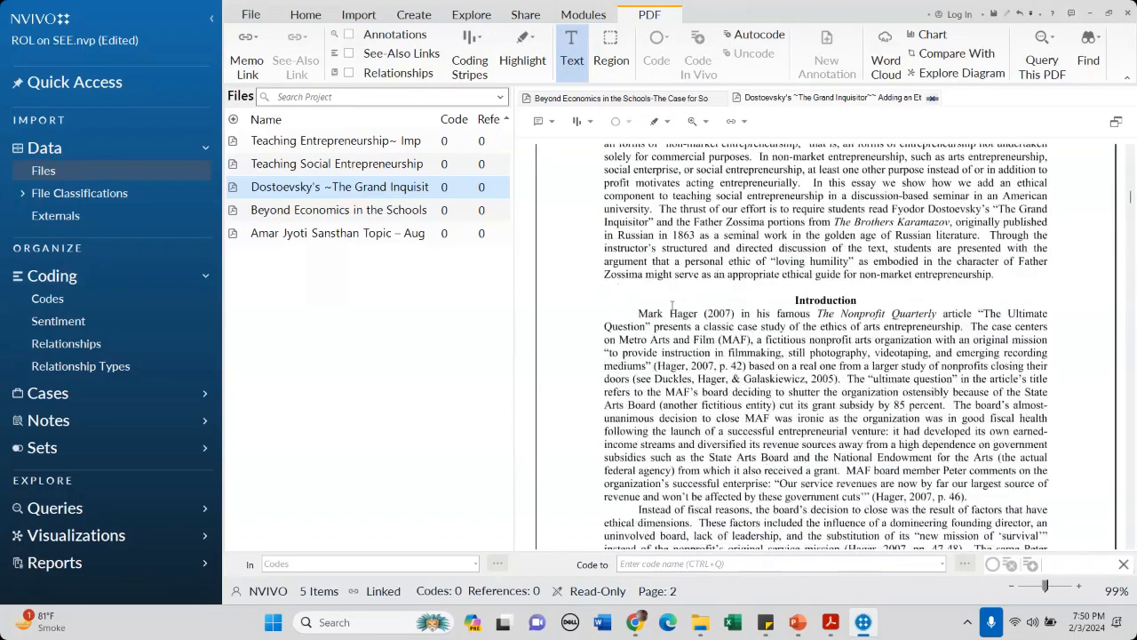
mouse_move(637, 312)
mouse_down()
mouse_move(888, 378)
mouse_move(800, 379)
mouse_move(841, 379)
mouse_up()
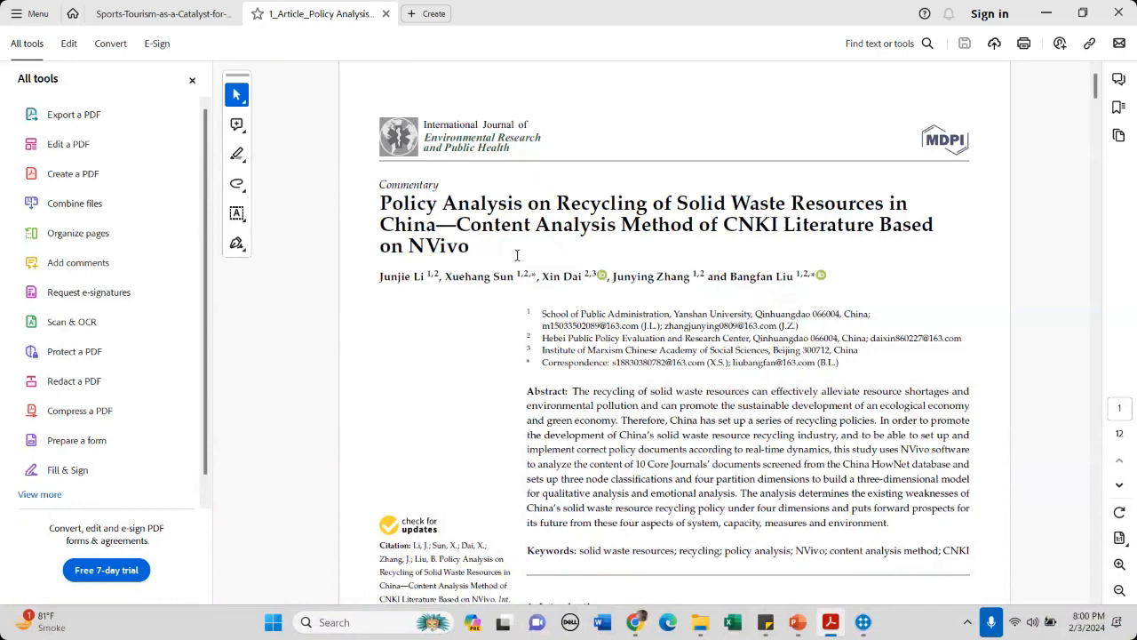
- In the solid waste policy analysis PDF, select "Content Analysis Method" in the title and examine the word cloud, tree map and matrix coding charts
scroll(529, 231, down, 1)
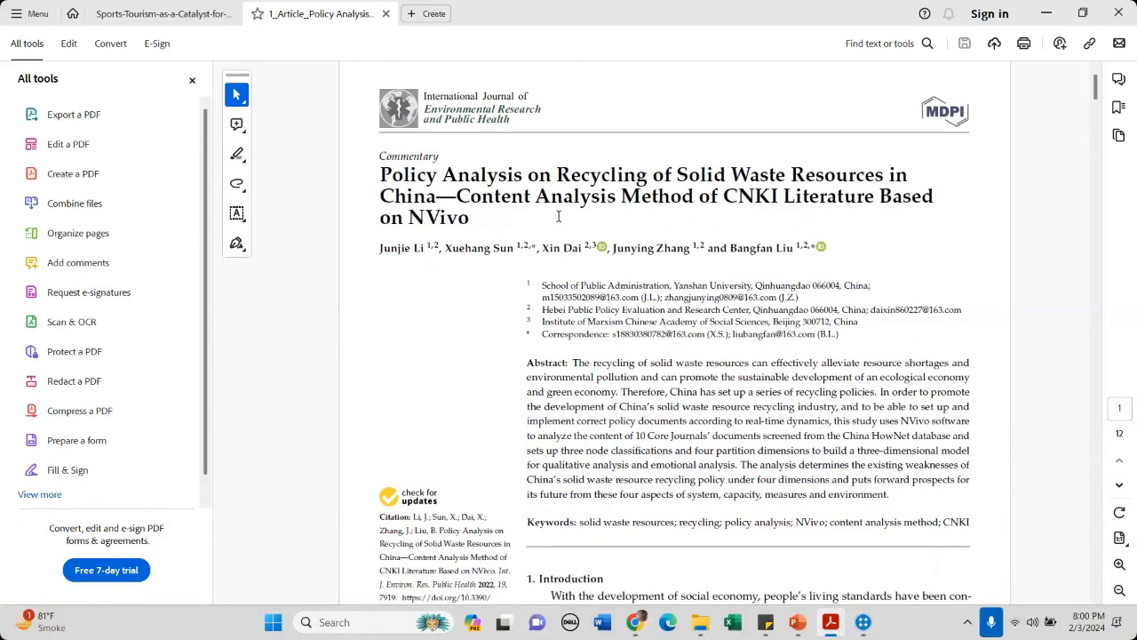
drag(461, 197, 694, 199)
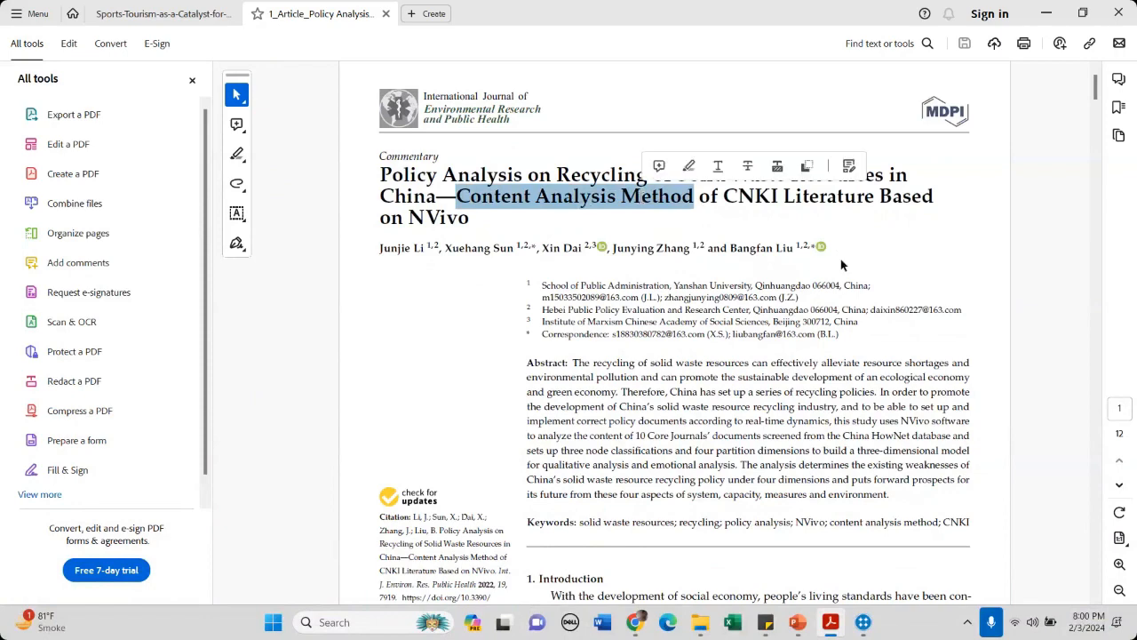
scroll(893, 249, down, 5)
scroll(808, 275, down, 10)
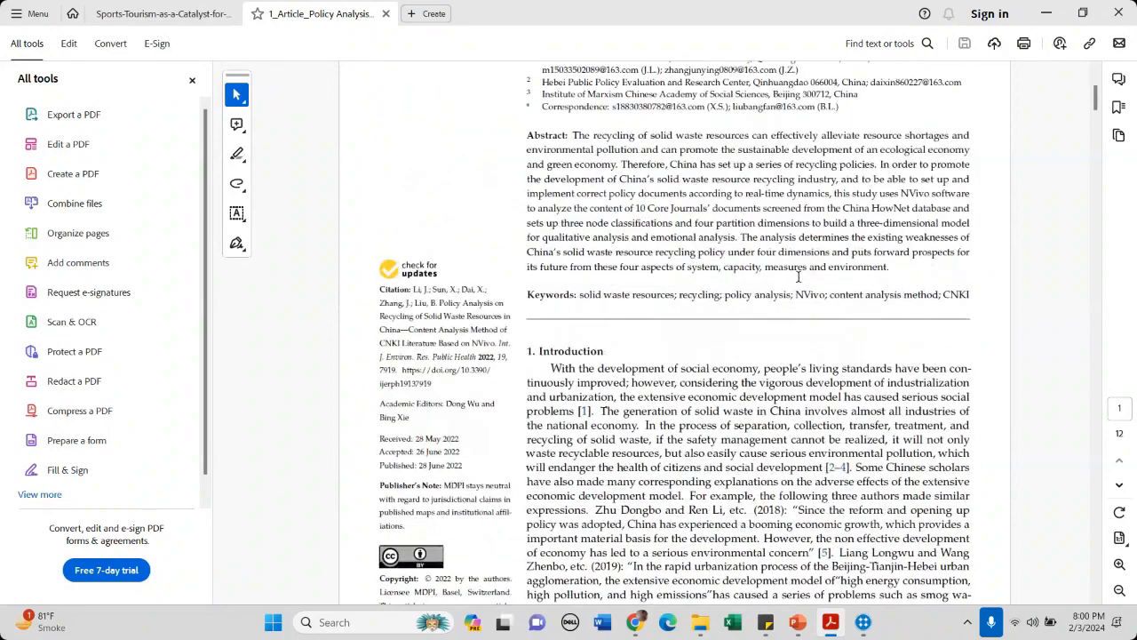
scroll(818, 268, down, 3)
drag(1095, 129, 1095, 169)
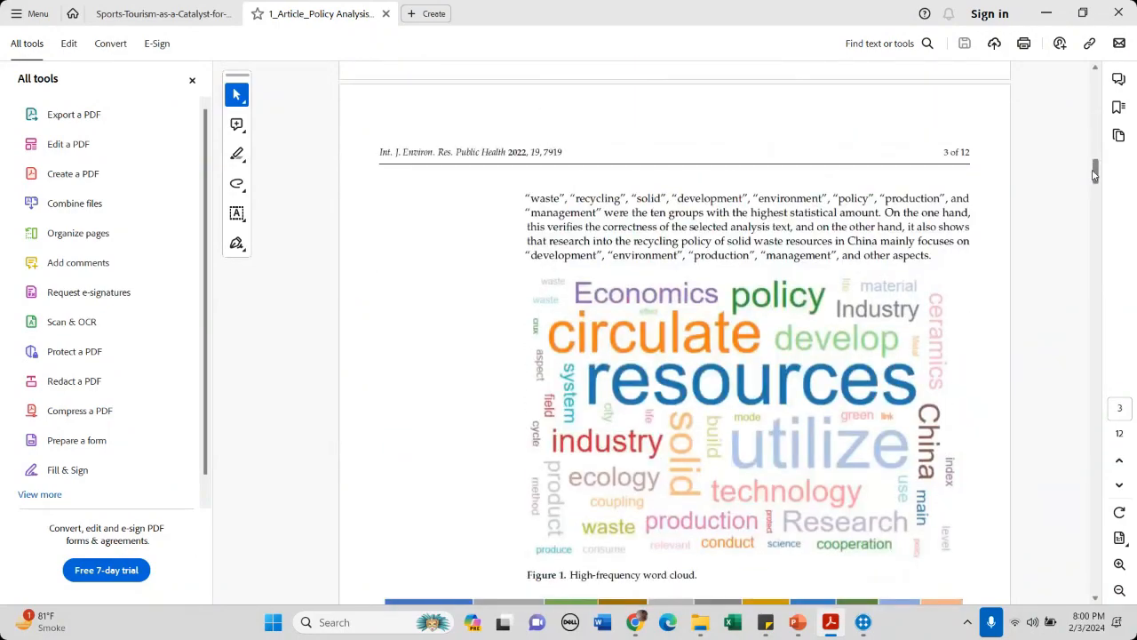
scroll(924, 236, down, 2)
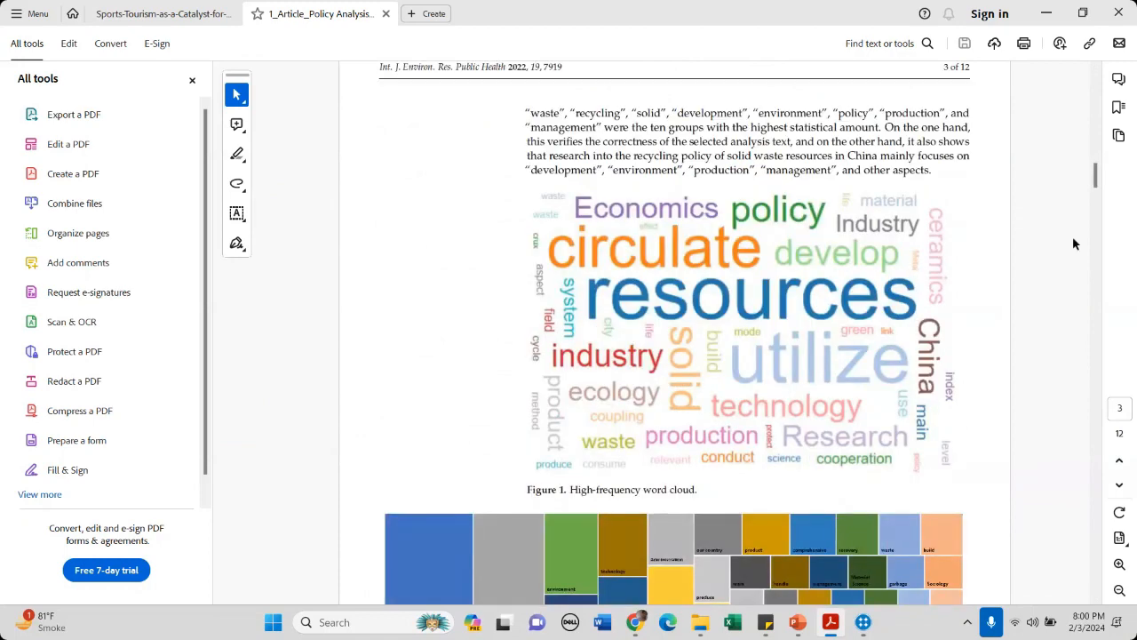
drag(1097, 186, 1094, 202)
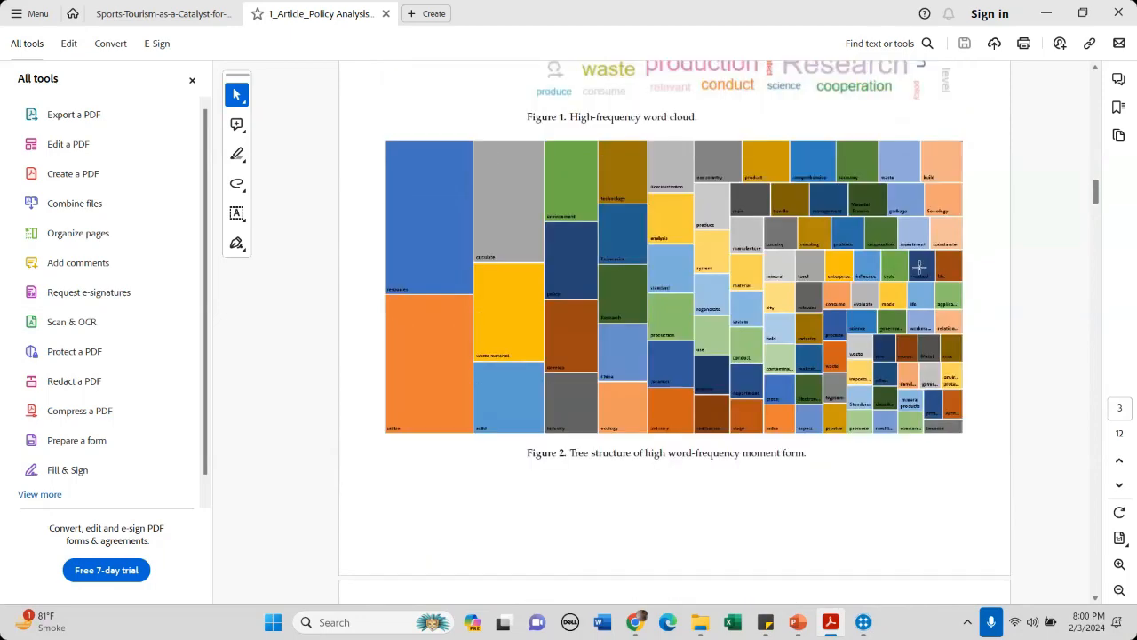
drag(1100, 199, 1071, 314)
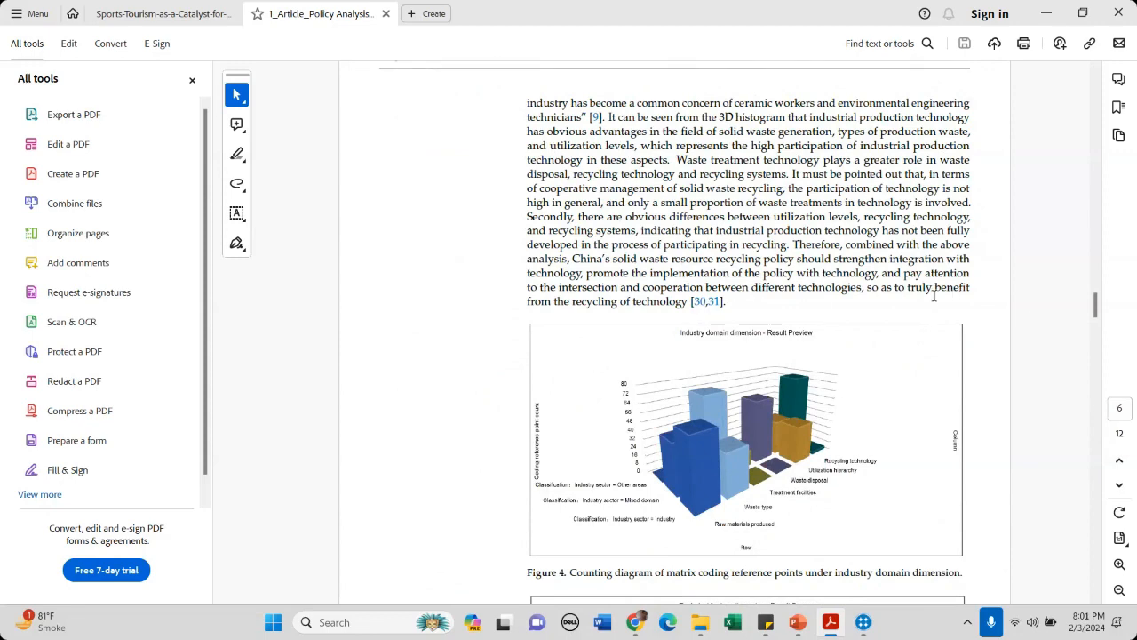
drag(1095, 307, 1093, 325)
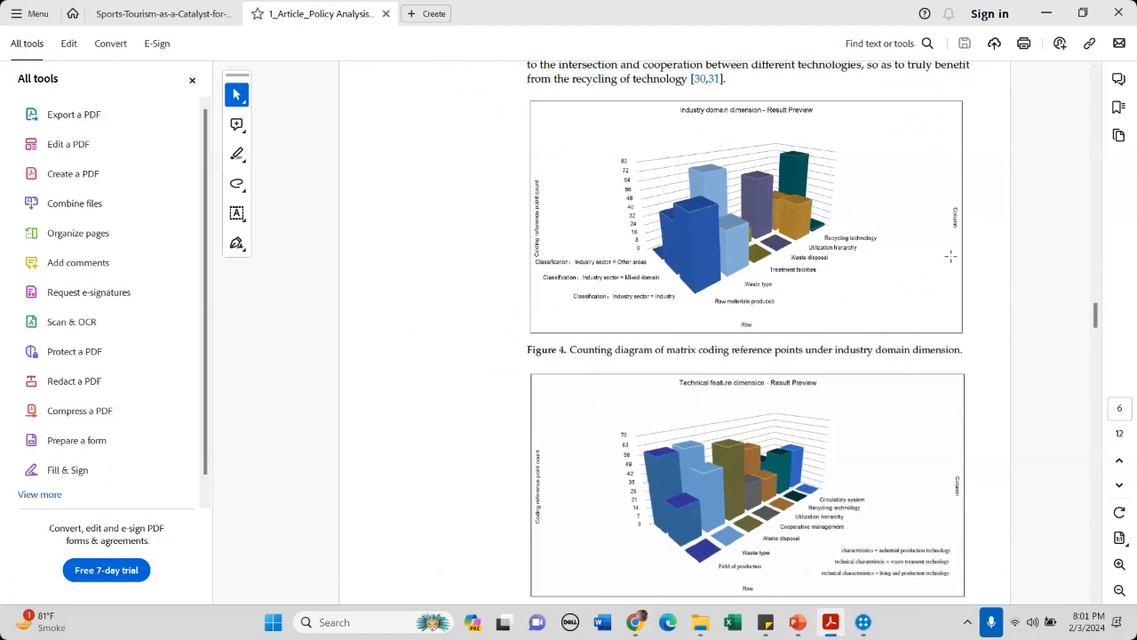
- Examine the Research Literature Emotional State section, the automatic emotion coding table, the Figure 8 hierarchy chart and the Conclusions of the solid waste policy article
drag(1096, 318, 1085, 413)
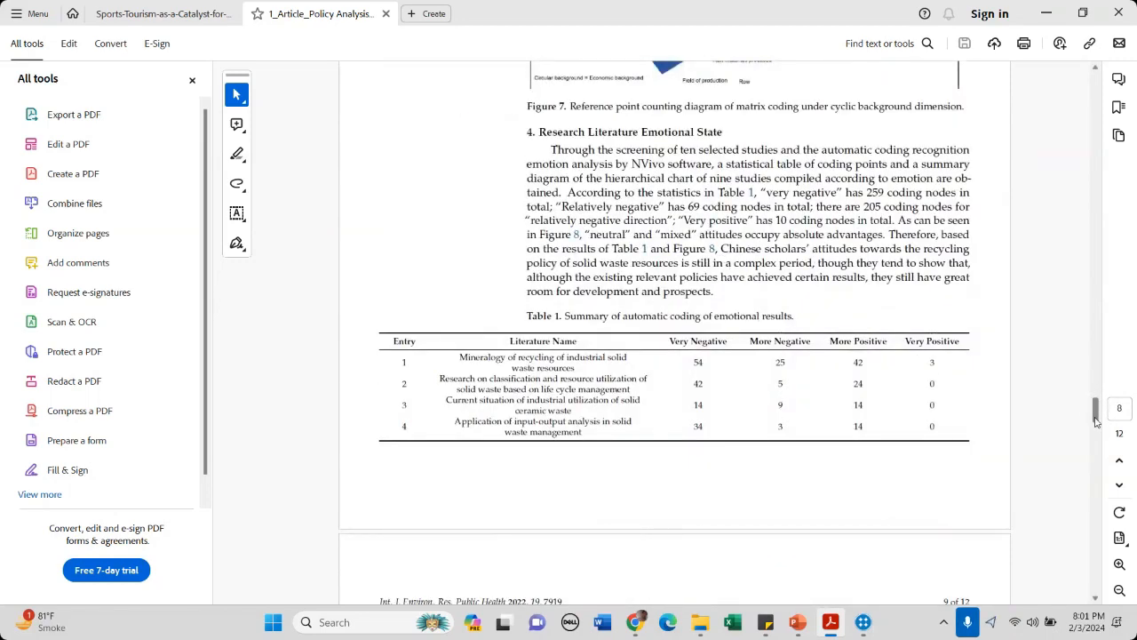
drag(1096, 412, 1096, 417)
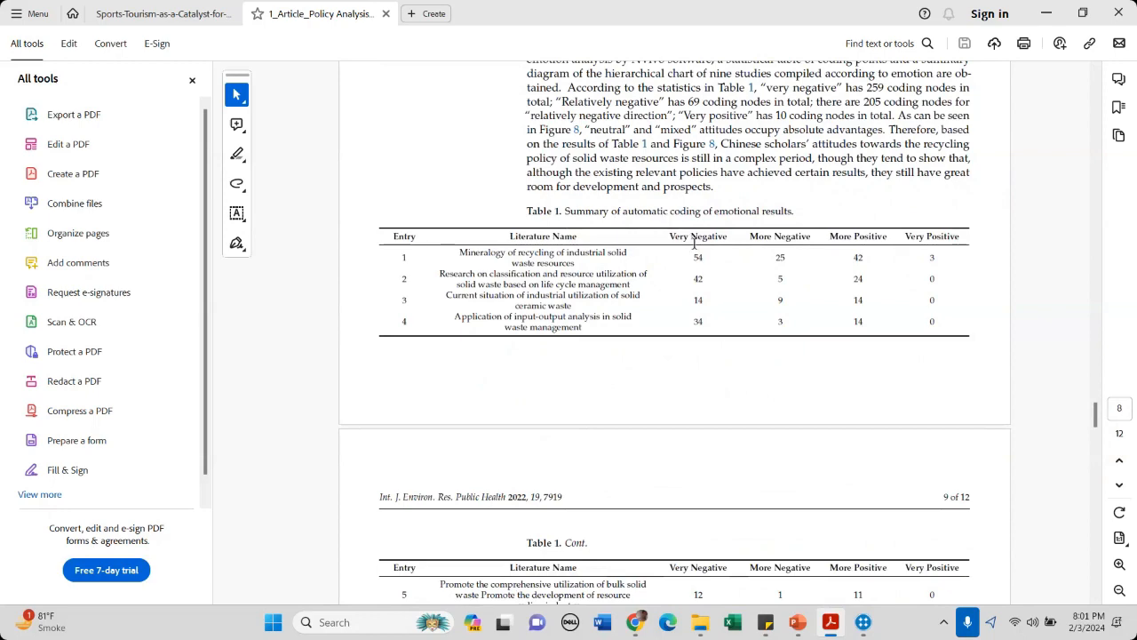
scroll(653, 293, up, 2)
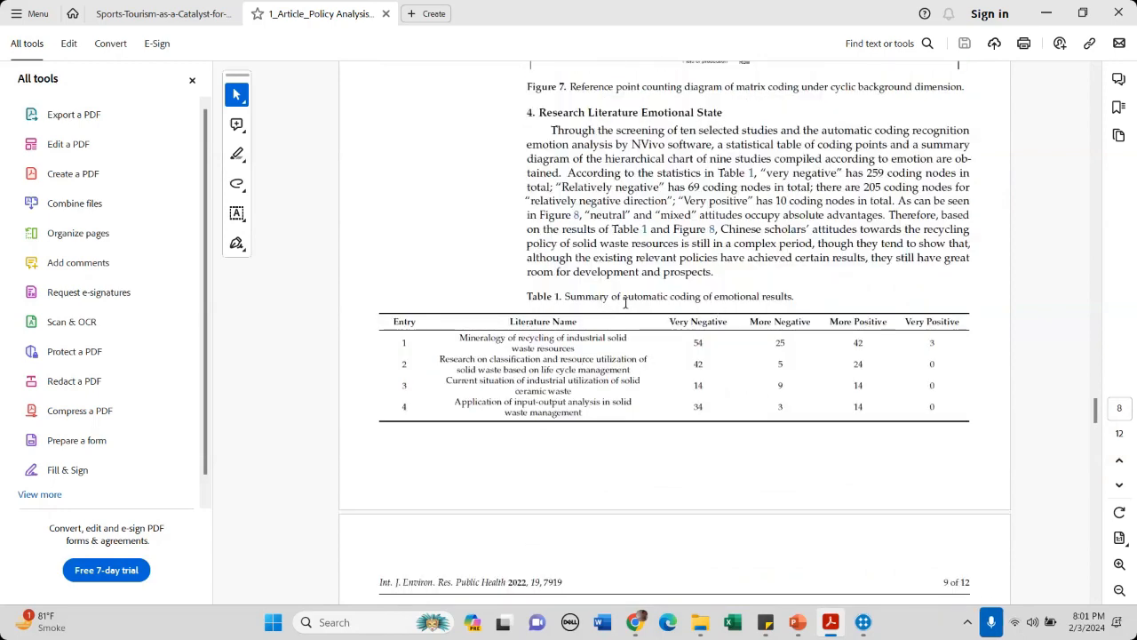
mouse_move(1097, 411)
mouse_down()
mouse_move(1097, 427)
mouse_move(1095, 411)
mouse_up()
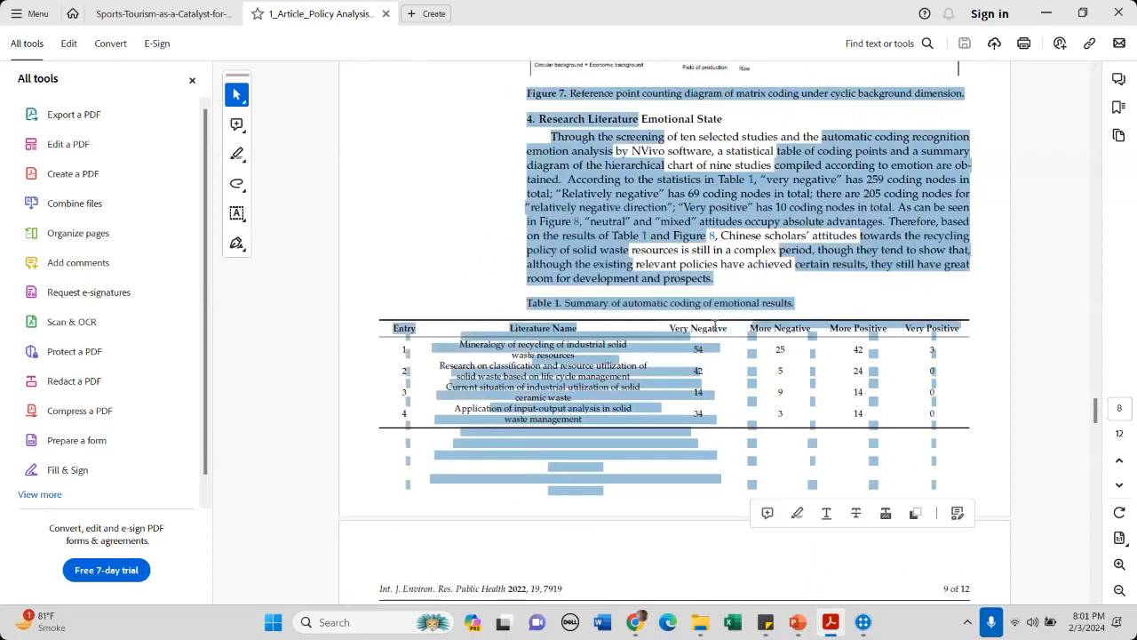
click(749, 324)
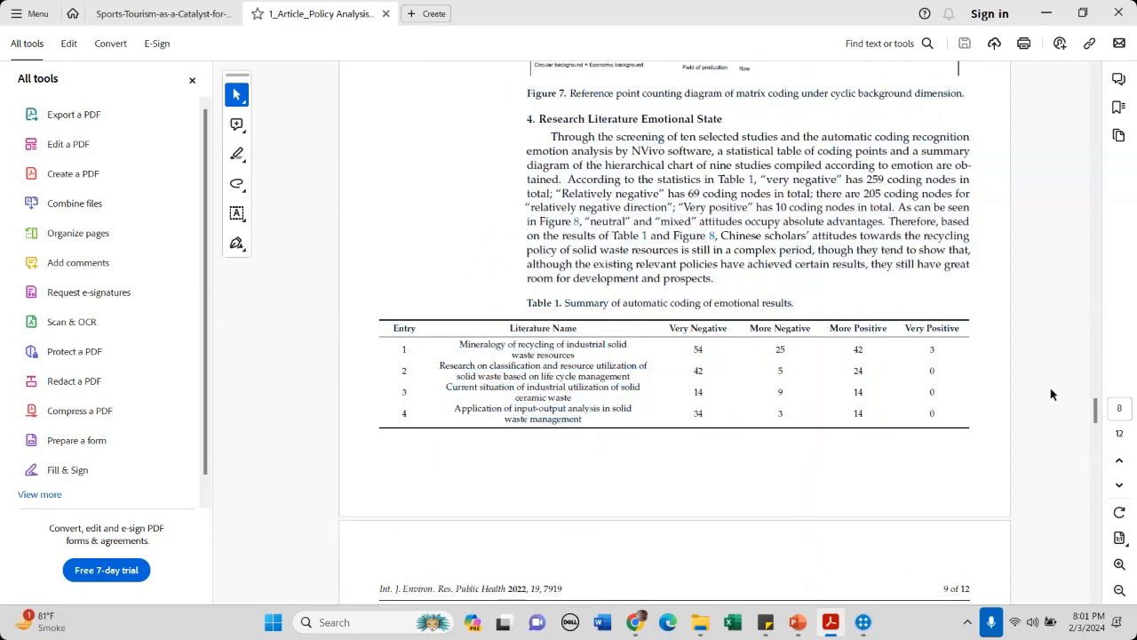
scroll(1088, 433, down, 5)
scroll(1089, 437, down, 4)
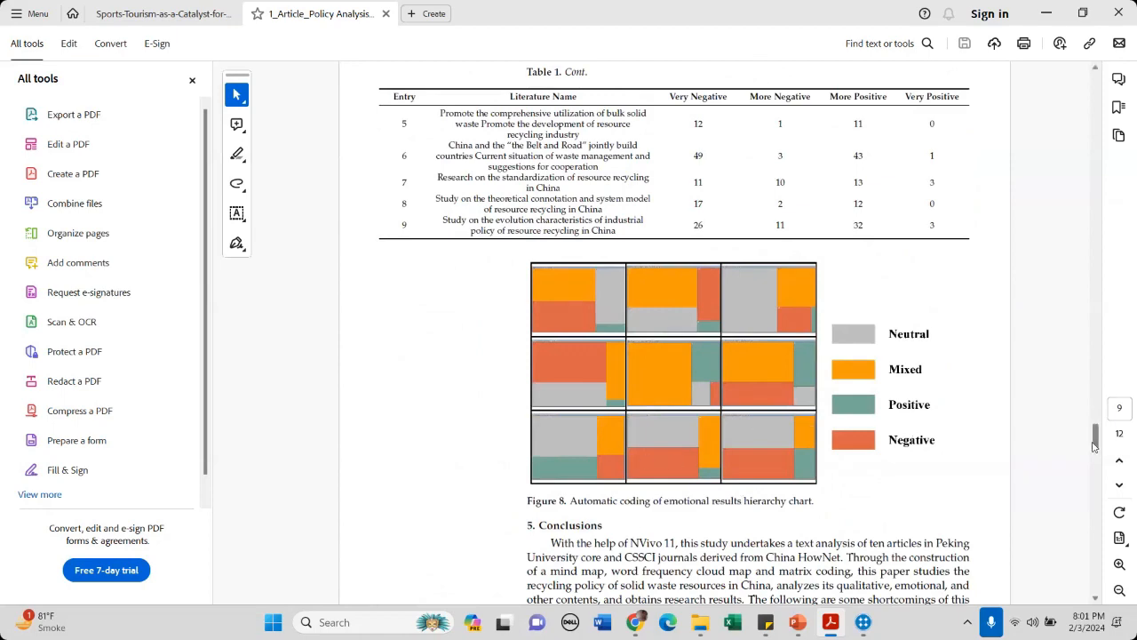
scroll(1092, 457, down, 12)
drag(1084, 484, 1091, 419)
- Switch to the Sports Tourism SDGs article, examine its abstract, figures, data analysis process and theme frequency table, and return to NVivo
mouse_move(835, 621)
click(711, 513)
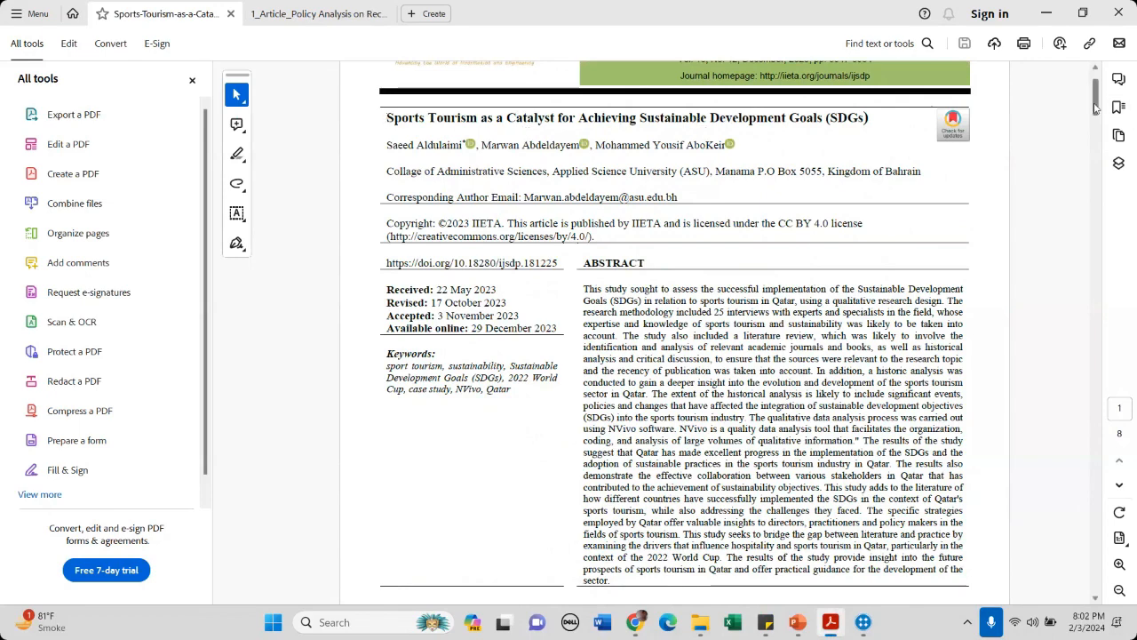
click(1094, 131)
drag(1096, 158, 1086, 255)
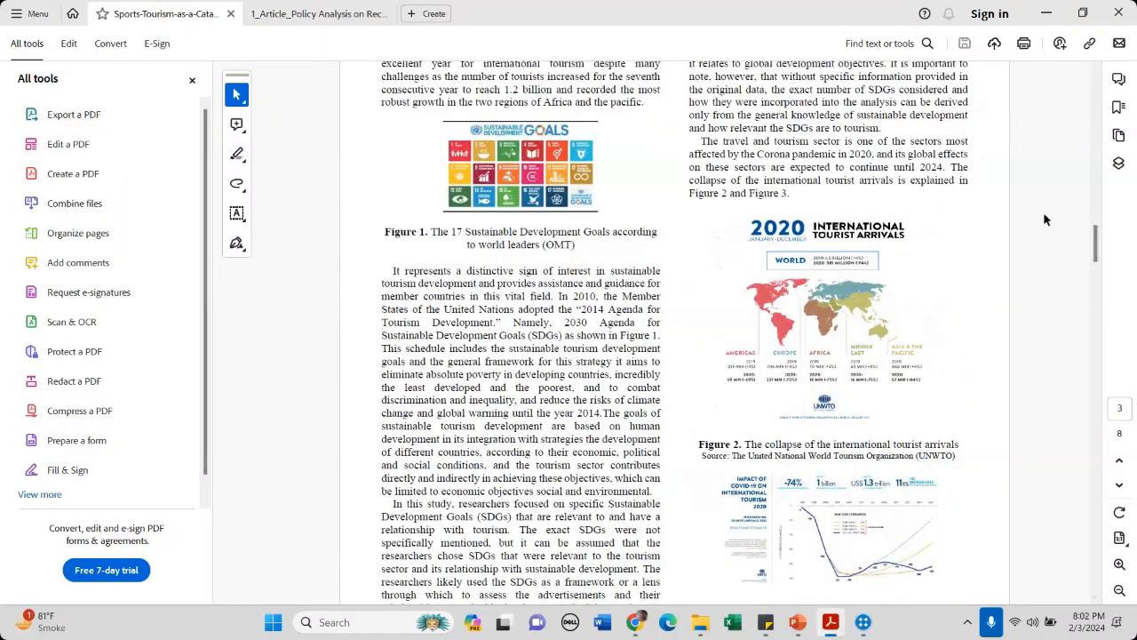
drag(1096, 247, 1096, 260)
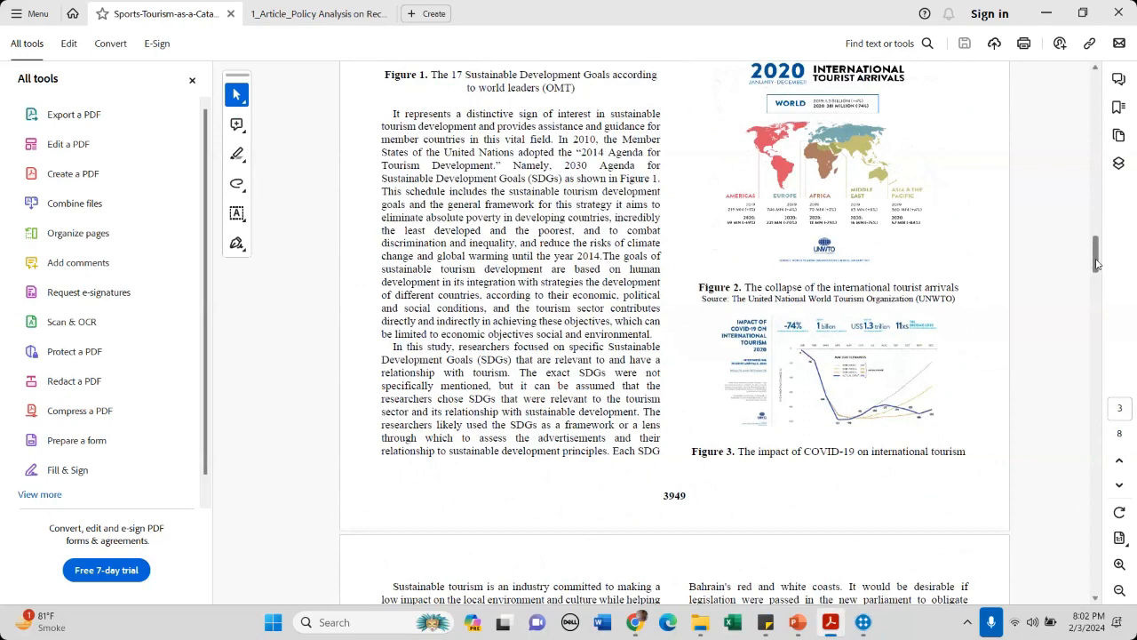
drag(1096, 263, 1089, 260)
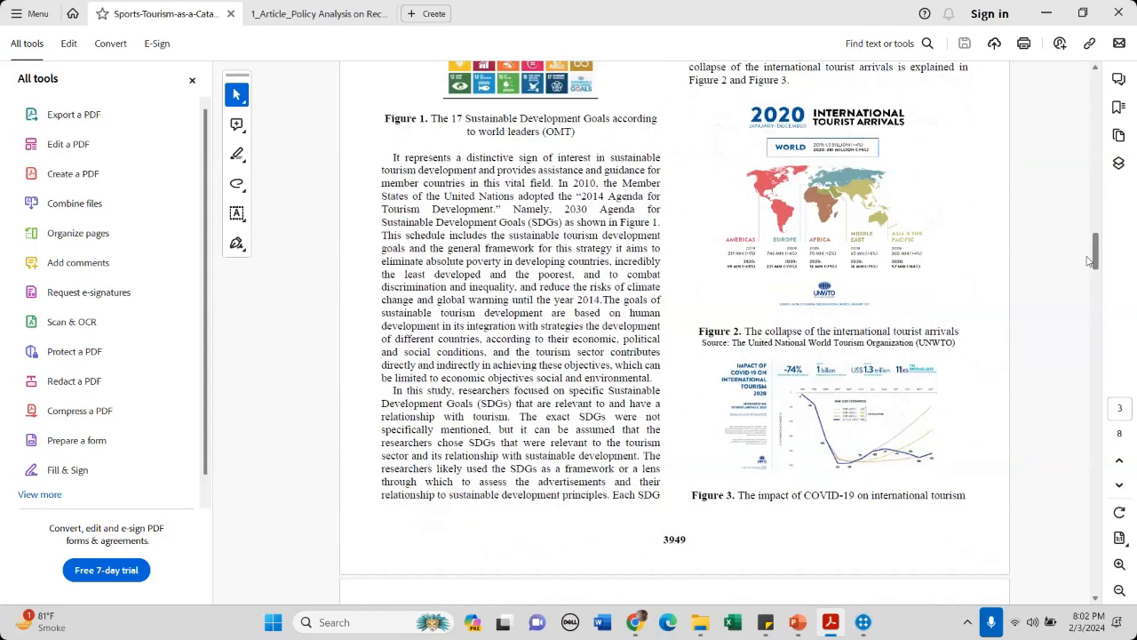
drag(1089, 261, 1094, 375)
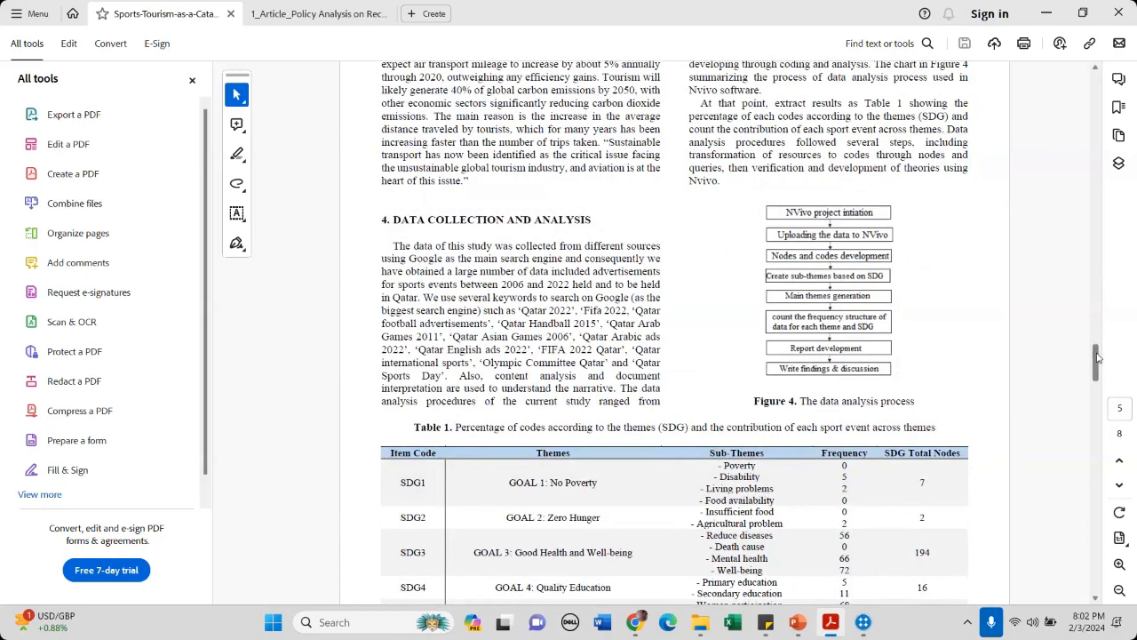
drag(1097, 356, 1092, 85)
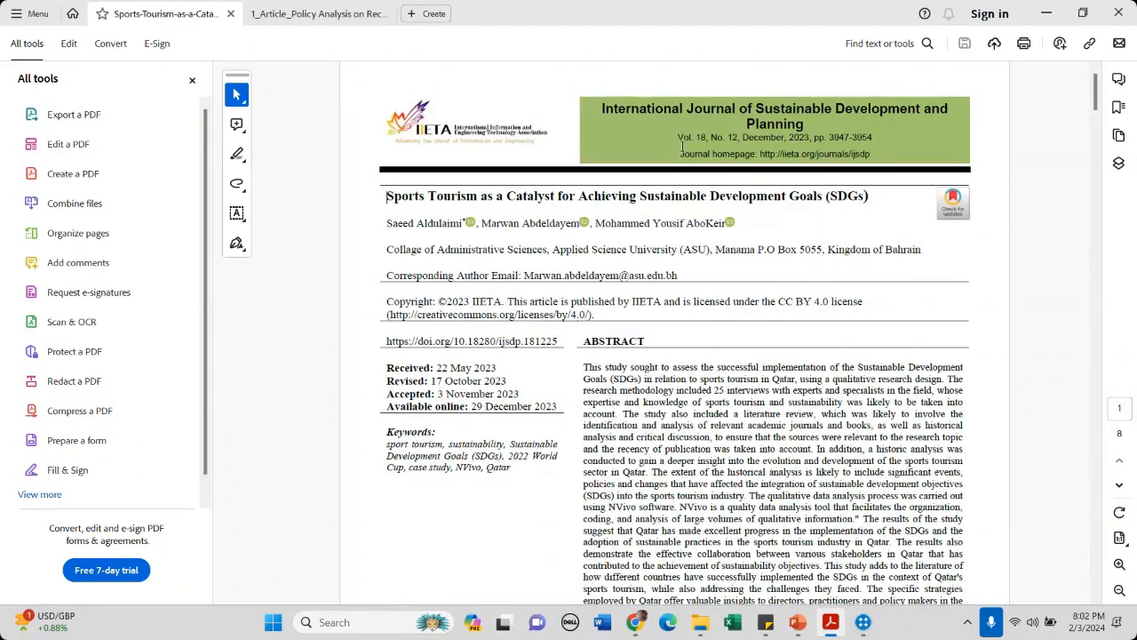
click(1046, 15)
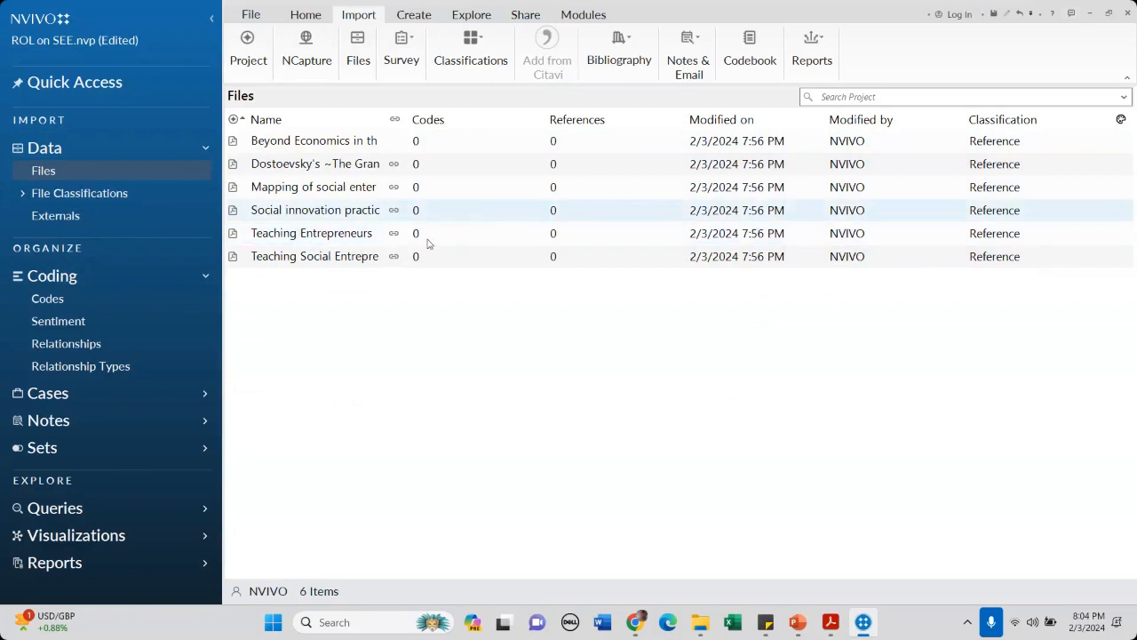
- Open the "Social innovation practices in sustainable waste management" article, select its title, and select the full abstract text
double_click(312, 216)
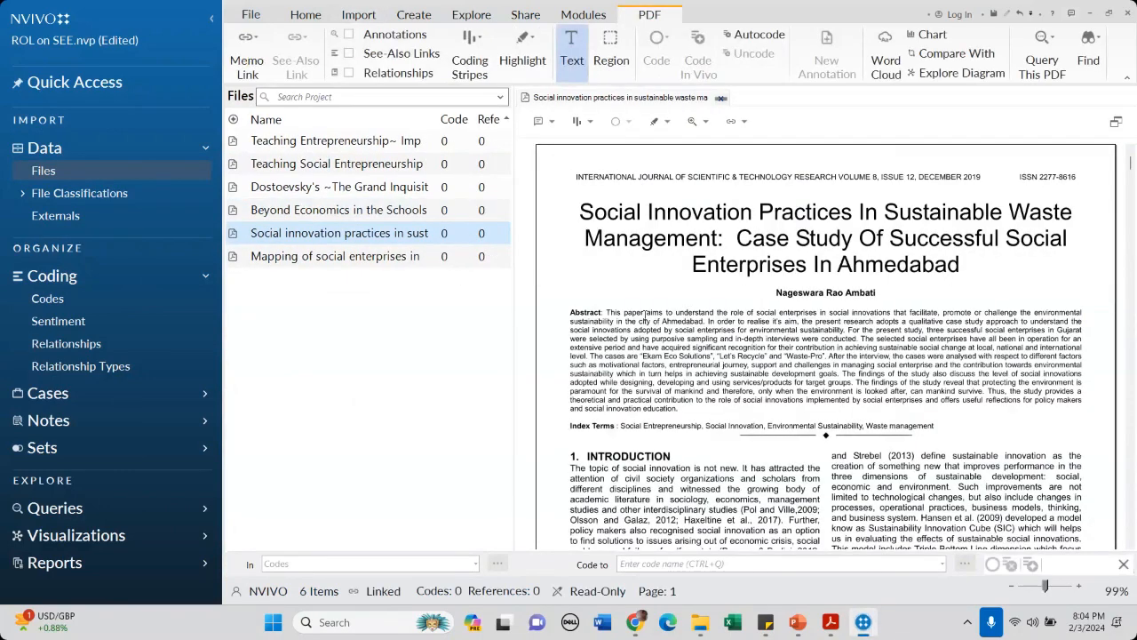
scroll(653, 309, down, 2)
scroll(667, 303, up, 2)
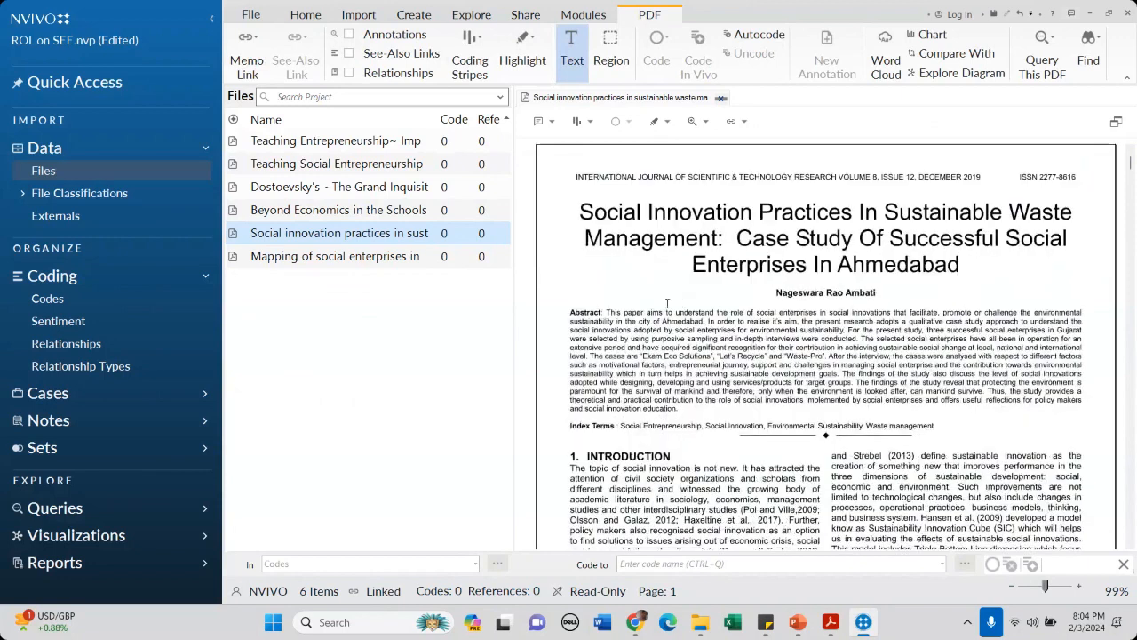
drag(580, 210, 961, 265)
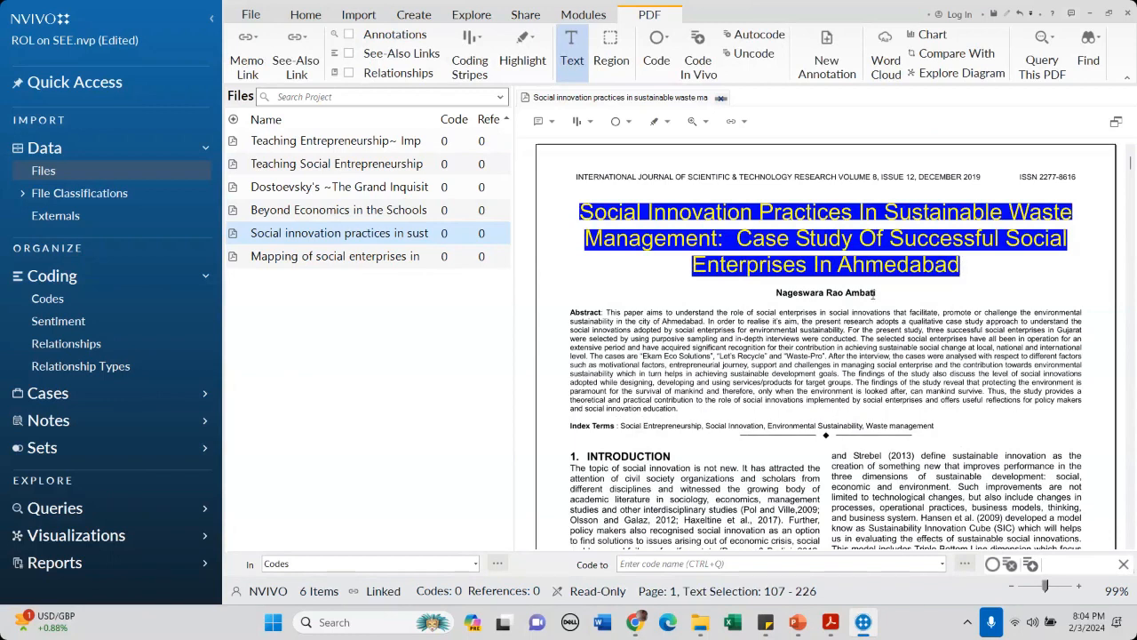
scroll(650, 266, down, 2)
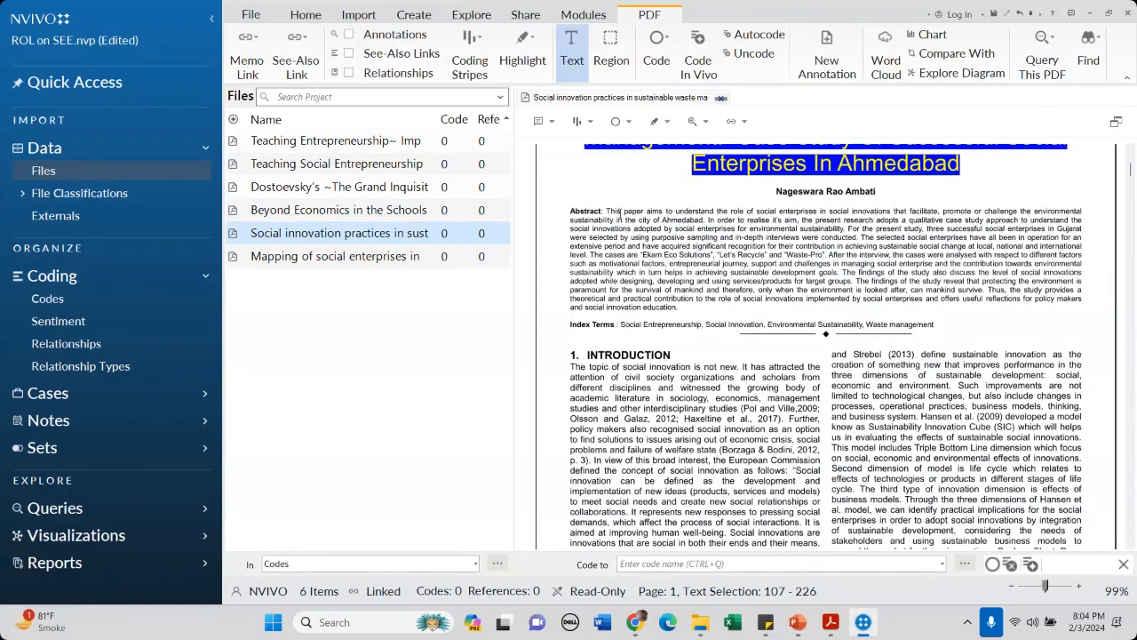
drag(608, 210, 716, 311)
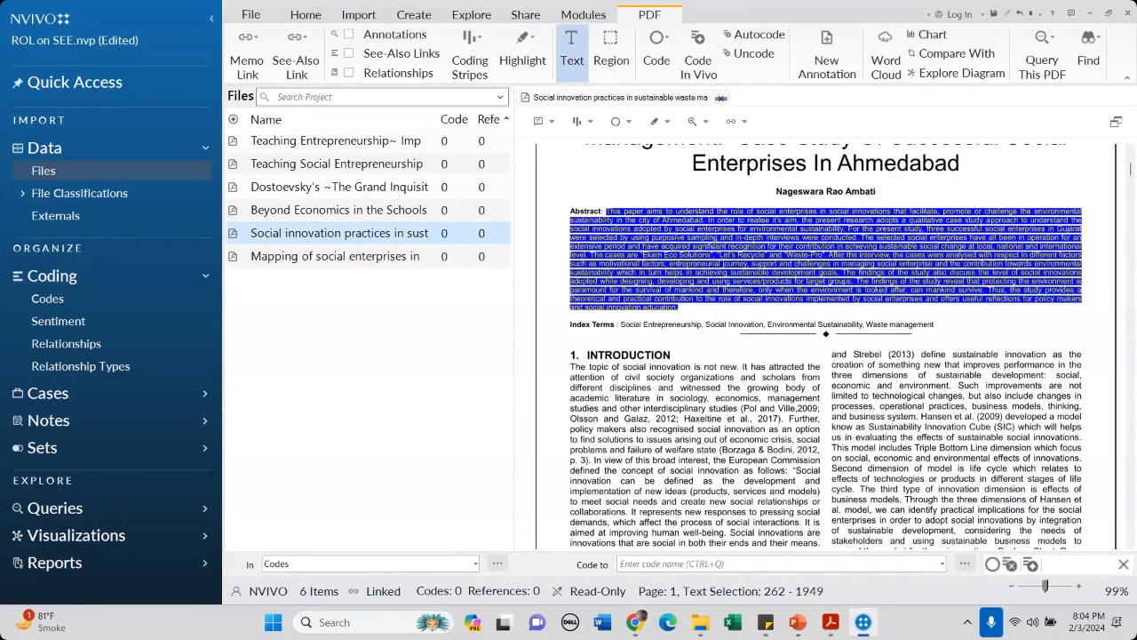
scroll(666, 280, down, 3)
scroll(666, 280, up, 3)
scroll(667, 279, down, 1)
scroll(594, 304, down, 3)
scroll(594, 305, up, 3)
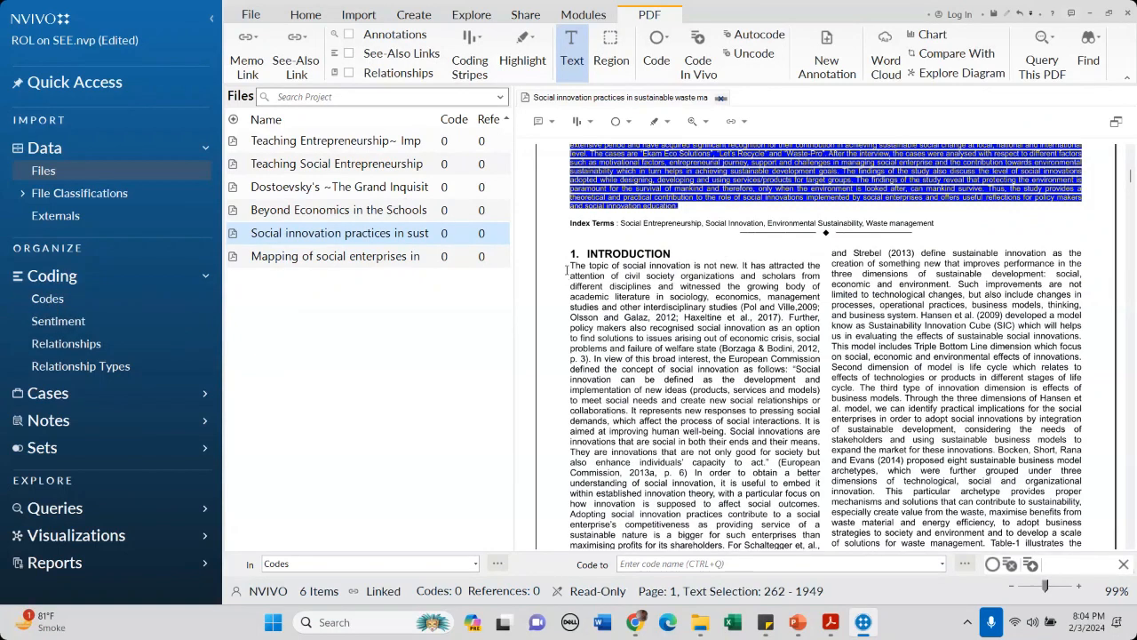
- Select the opening sentences of the Introduction, clear the selection, and display the project's list of codes beside the article
drag(567, 269, 784, 317)
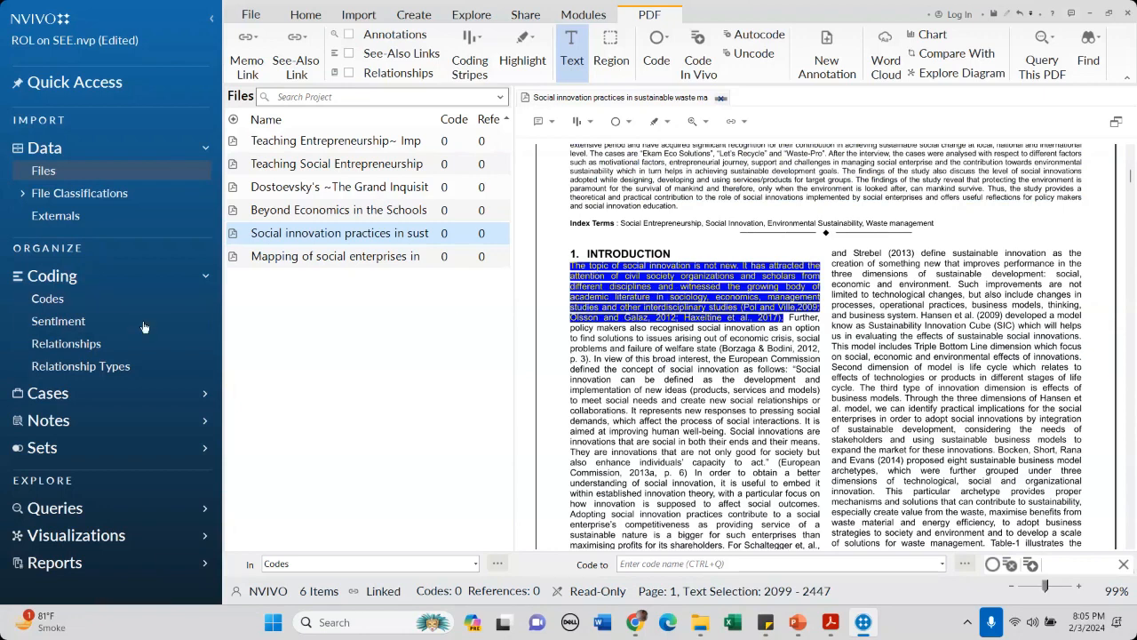
click(675, 320)
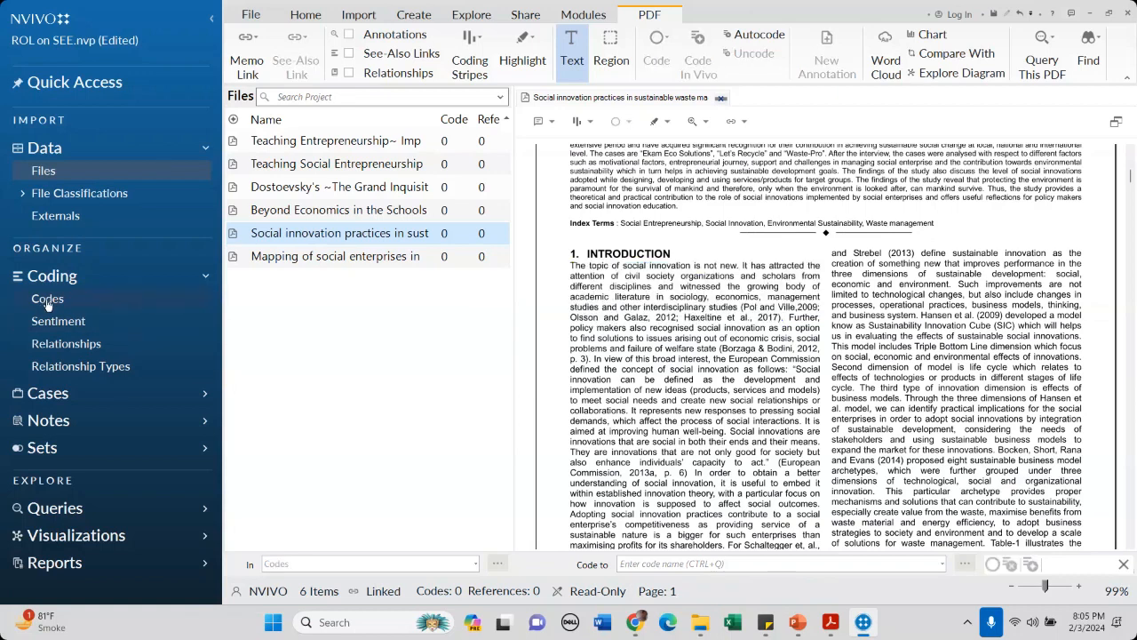
click(47, 299)
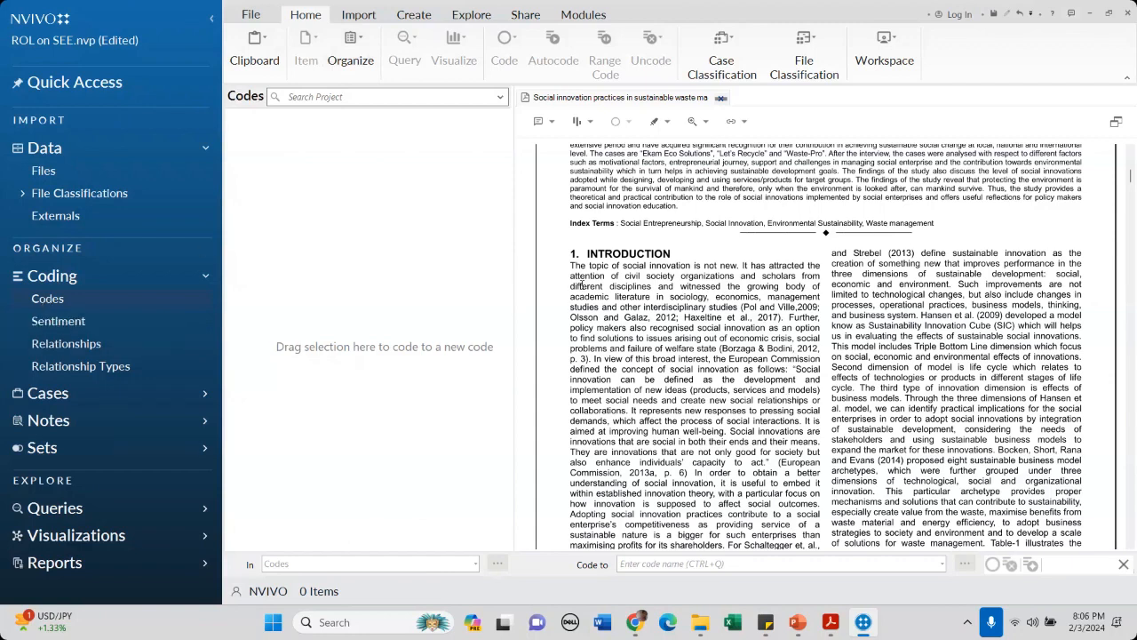
drag(572, 266, 695, 307)
drag(694, 307, 782, 318)
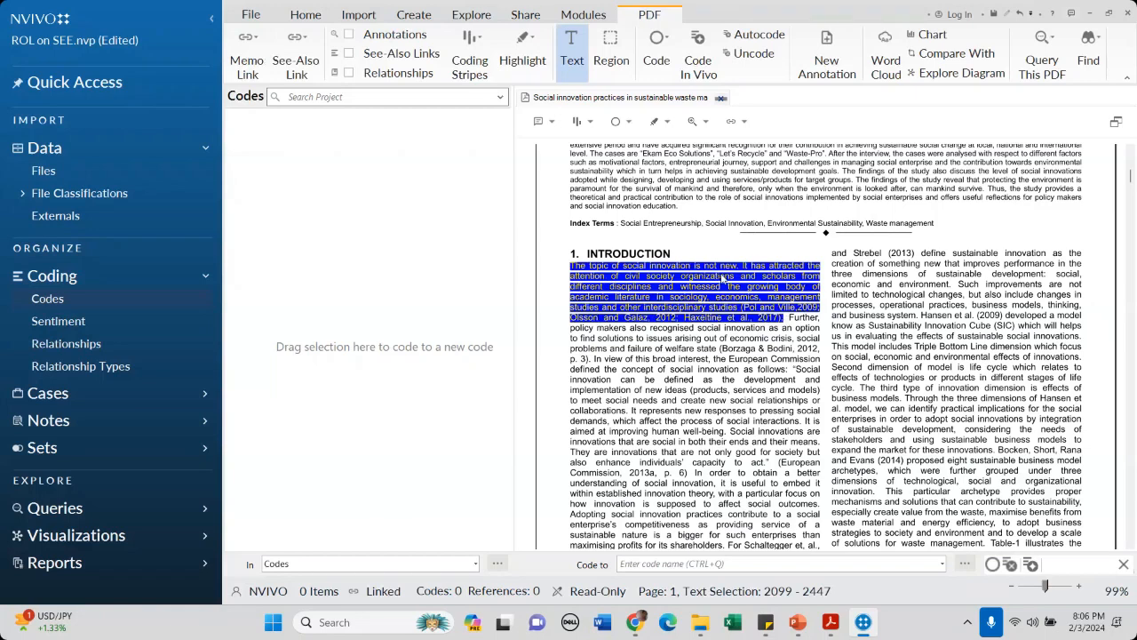
click(724, 278)
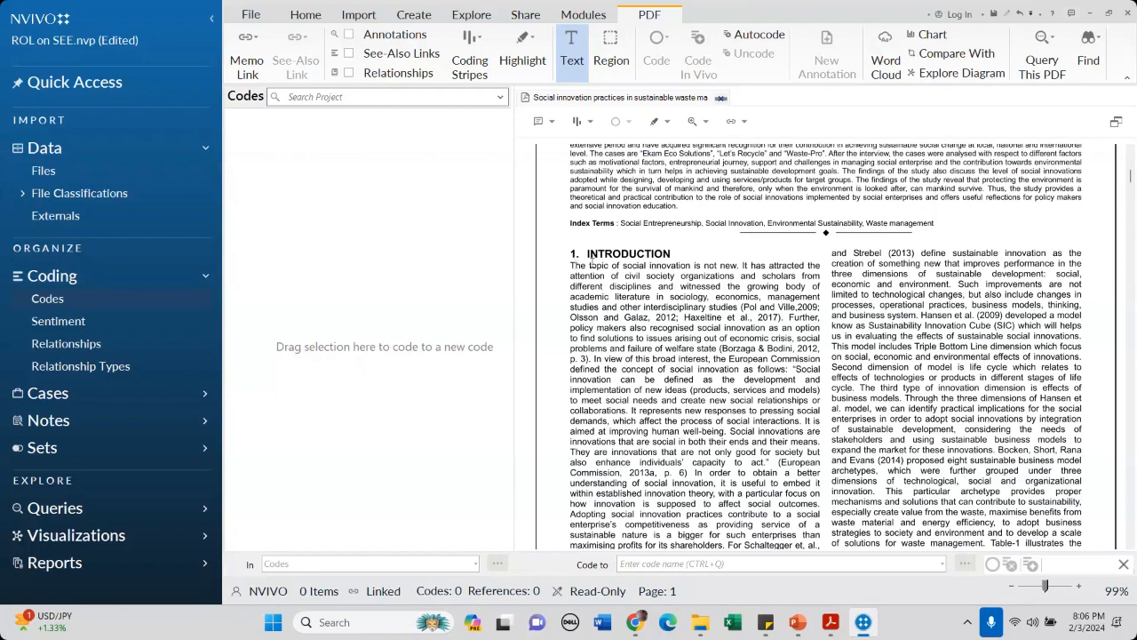
drag(571, 266, 785, 317)
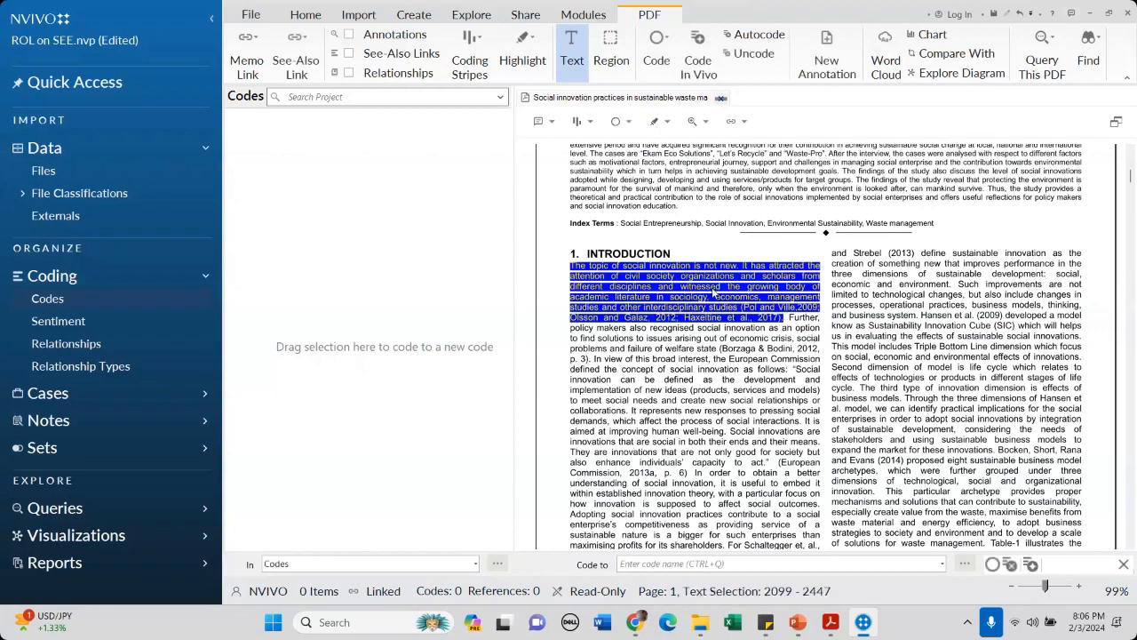
click(571, 266)
- Code the Introduction's opening passage, from "The topic of social innovation" through the 2017 citation, to a new top-level code named "Knowledge contribution"
drag(573, 267, 780, 317)
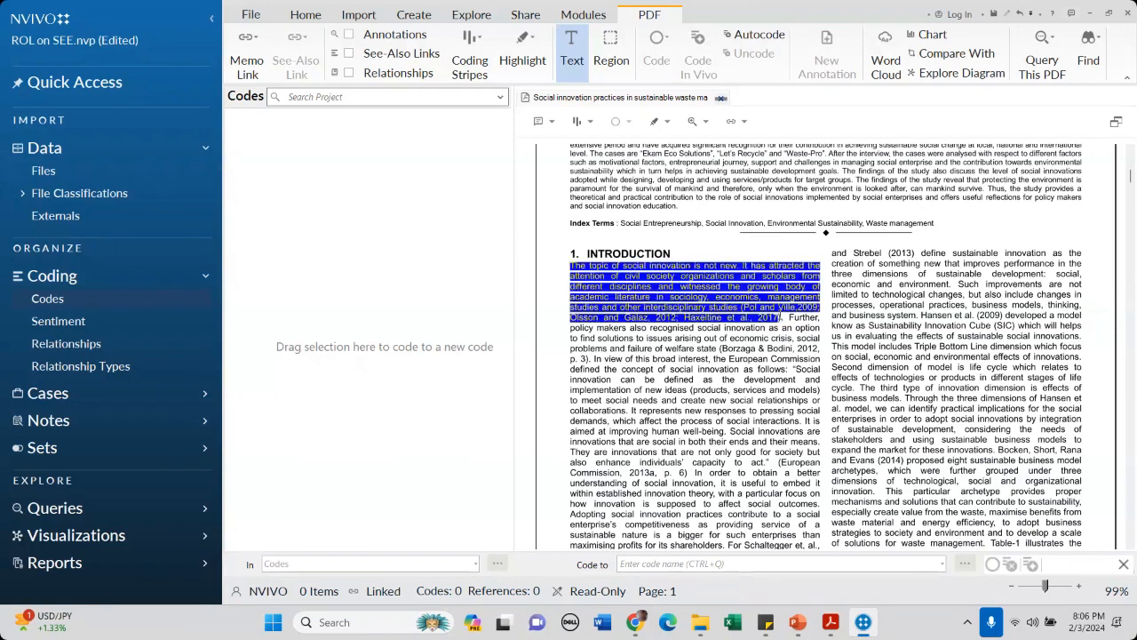
right_click(729, 285)
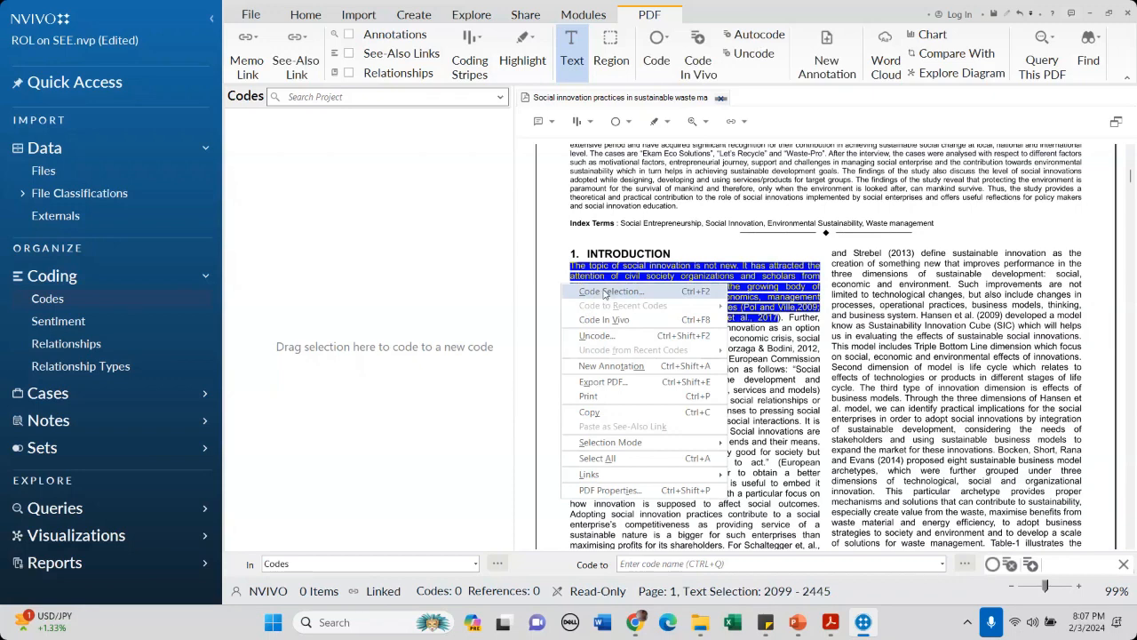
click(605, 292)
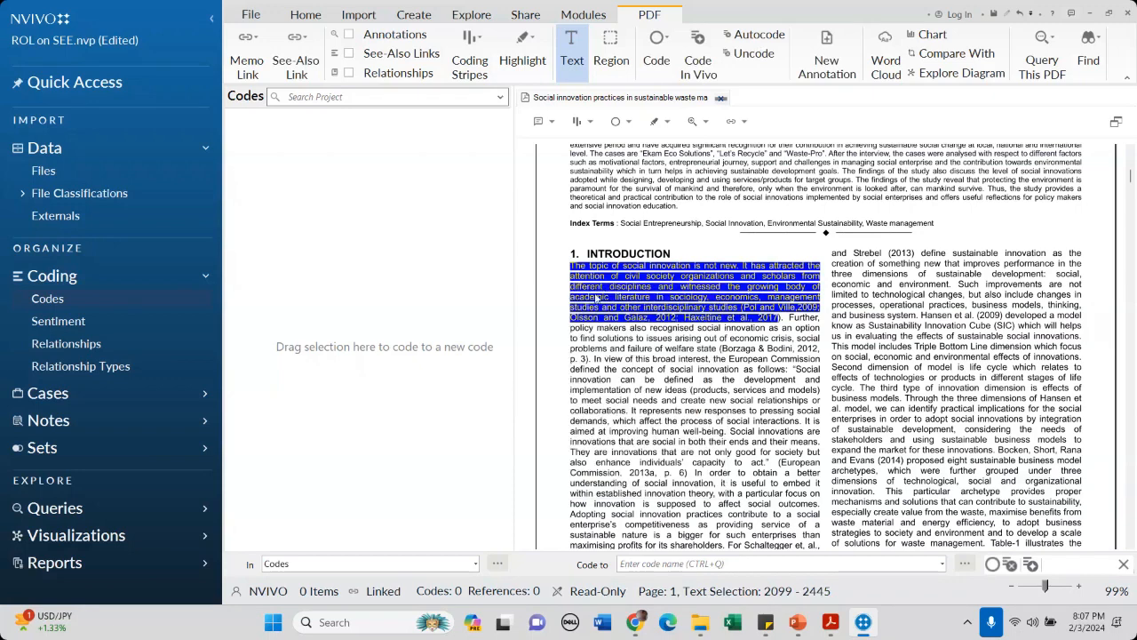
drag(553, 115, 292, 139)
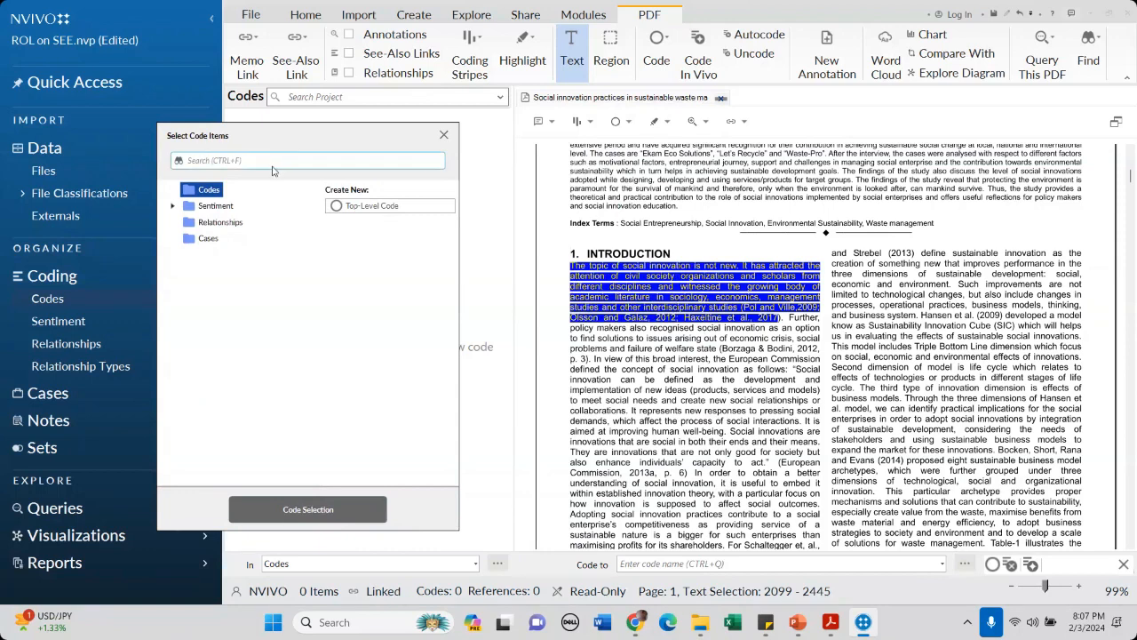
click(379, 207)
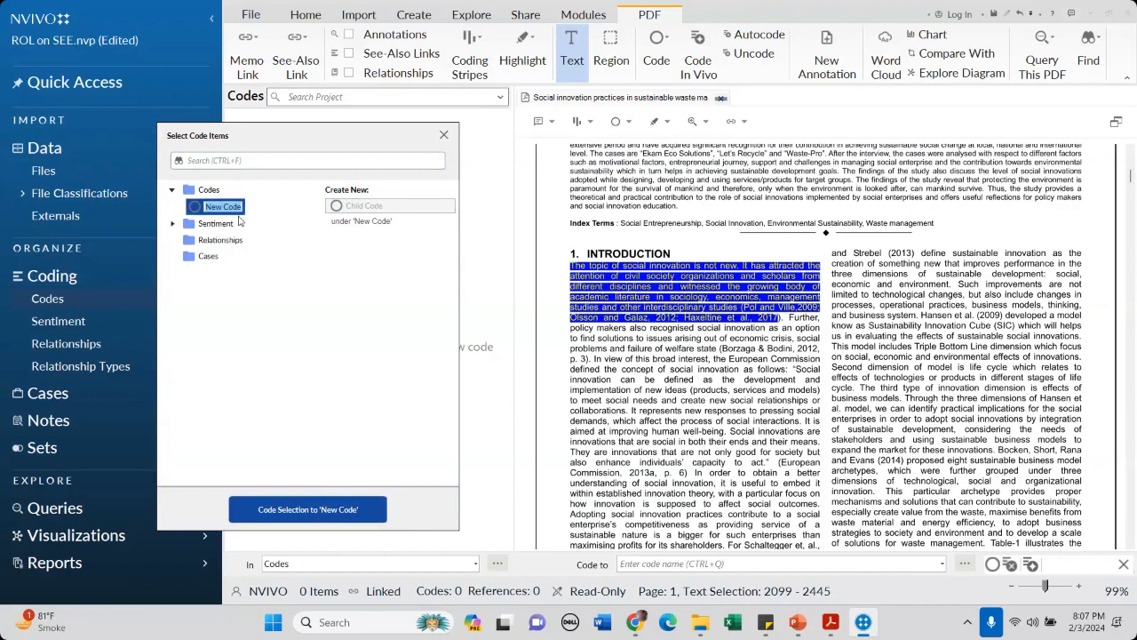
text(Knowledge contribution)
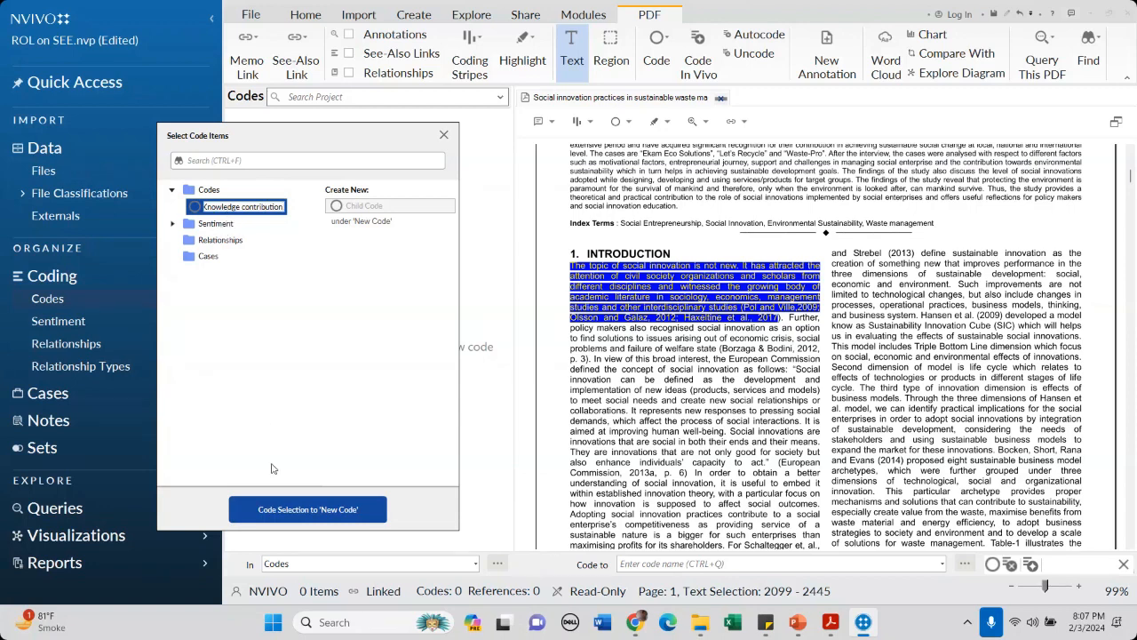
click(294, 514)
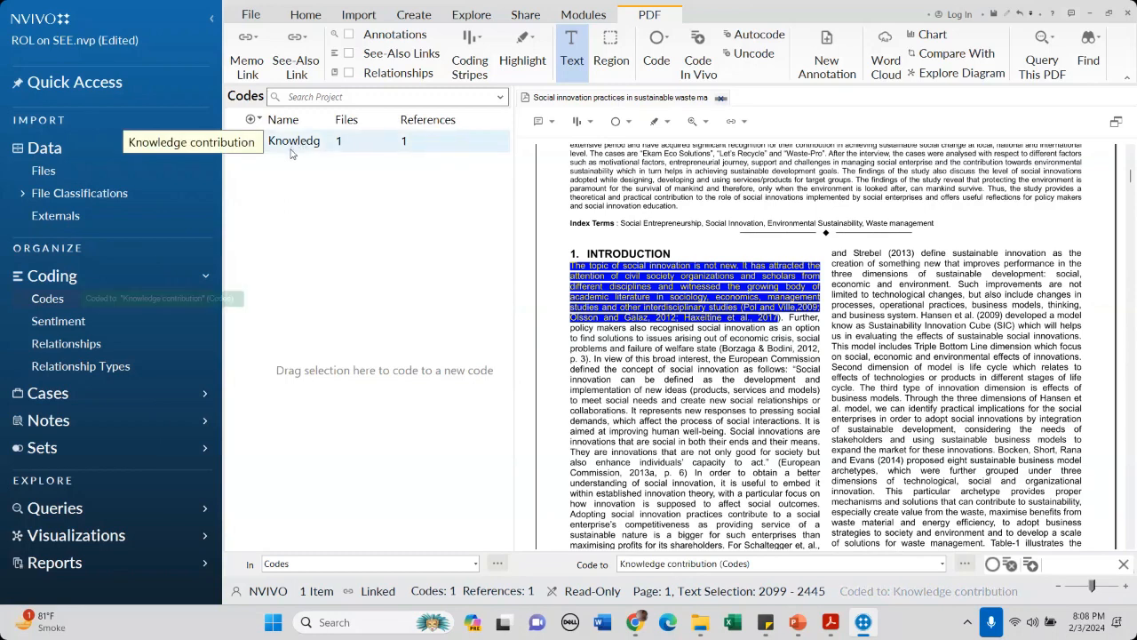
- Code the Introduction passage from "Further, policy makers" through the European Commission citation to a new top-level code named "Social Problems"
click(785, 338)
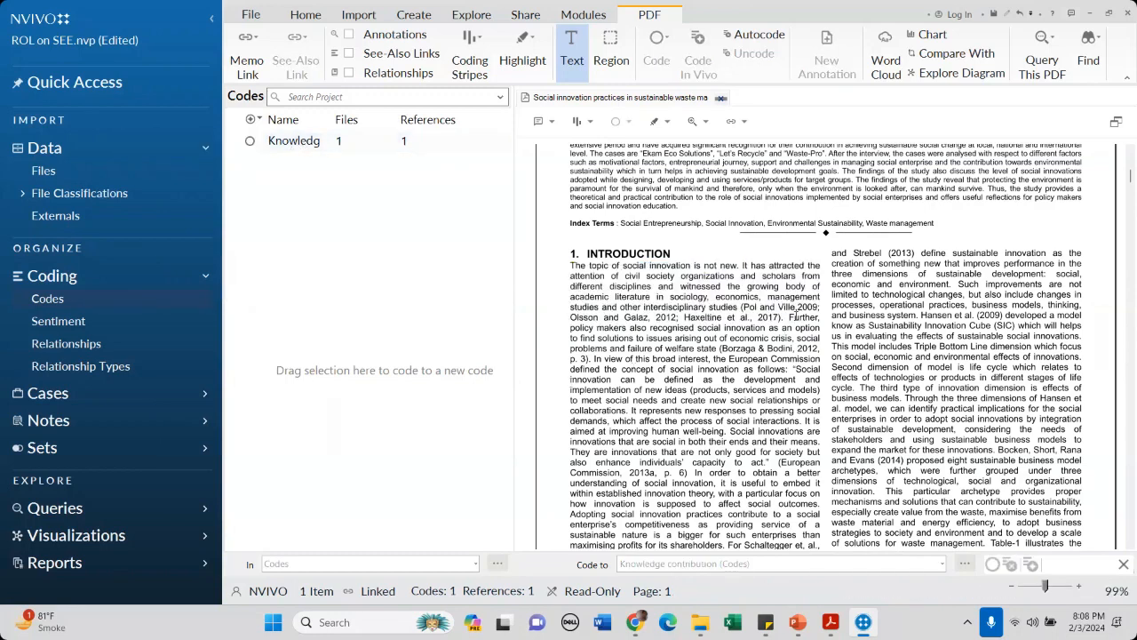
mouse_move(790, 317)
mouse_down()
mouse_move(781, 537)
mouse_move(698, 463)
mouse_move(691, 472)
mouse_up()
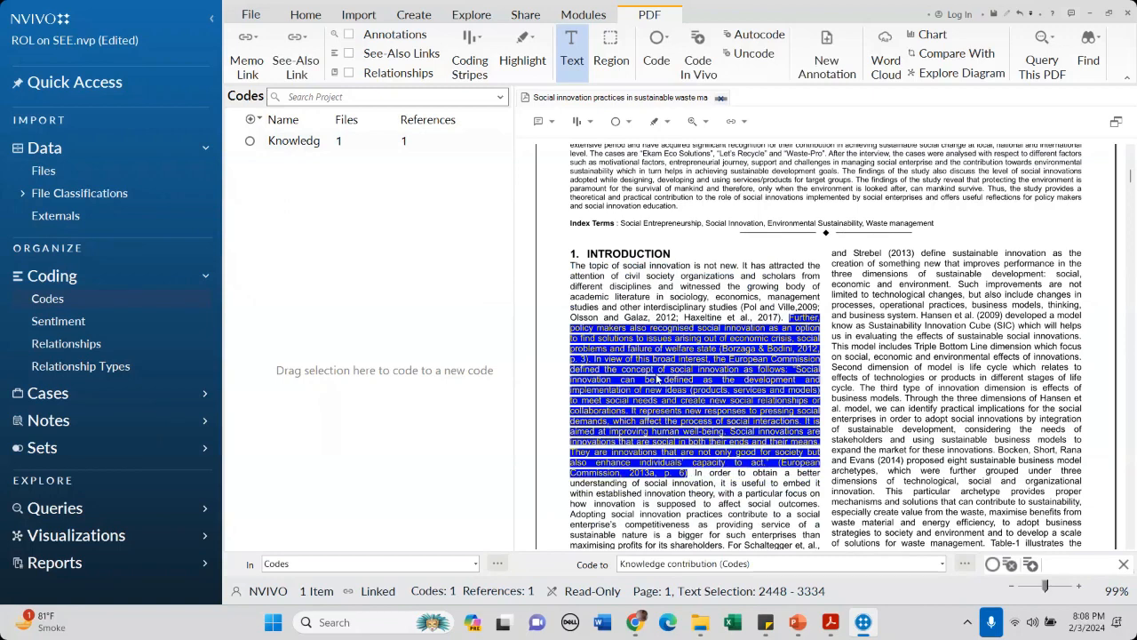
right_click(655, 361)
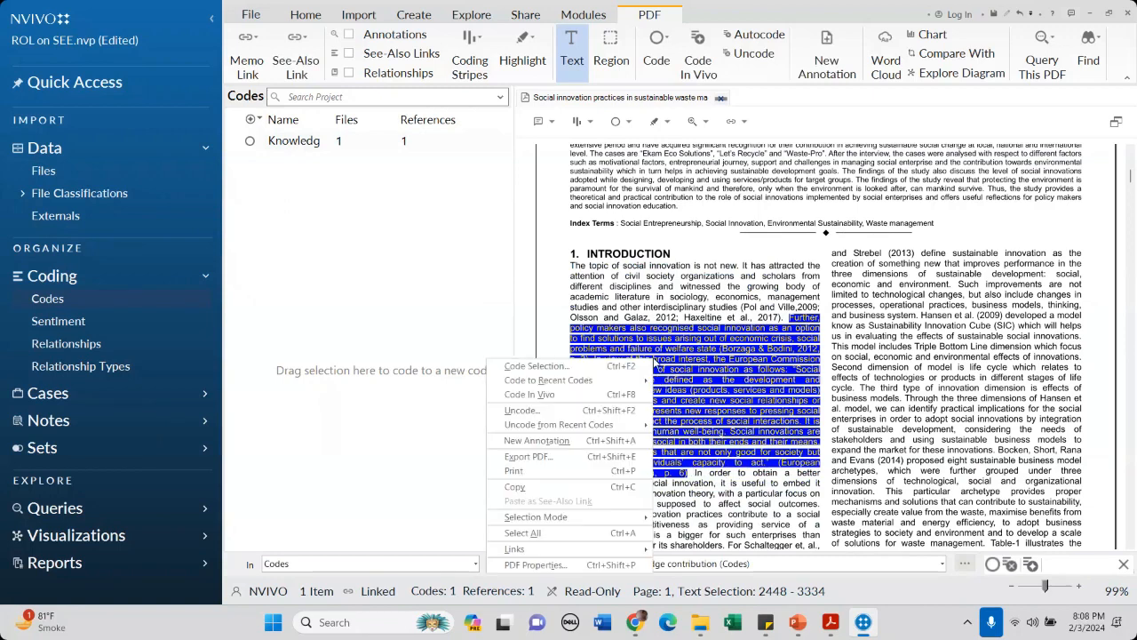
click(538, 366)
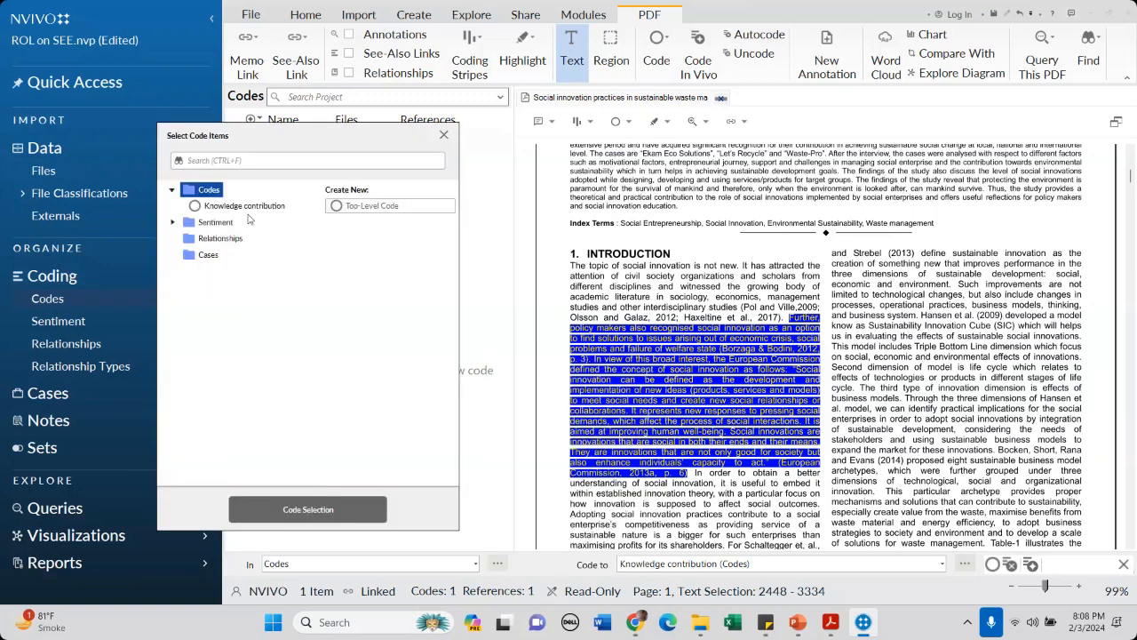
click(370, 206)
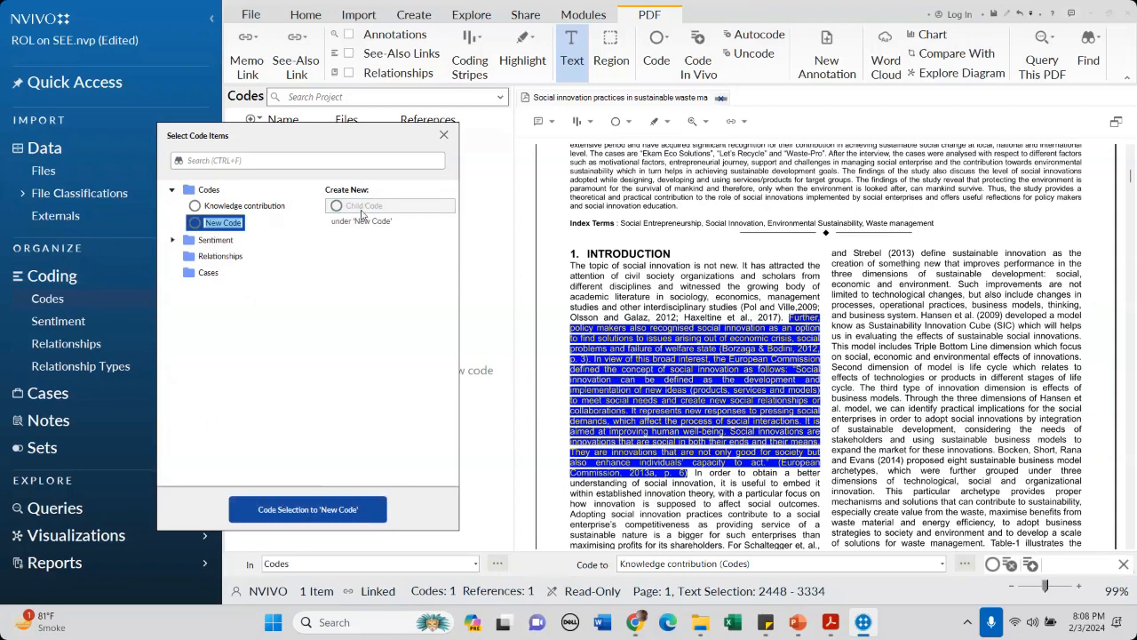
text(Social Problem)
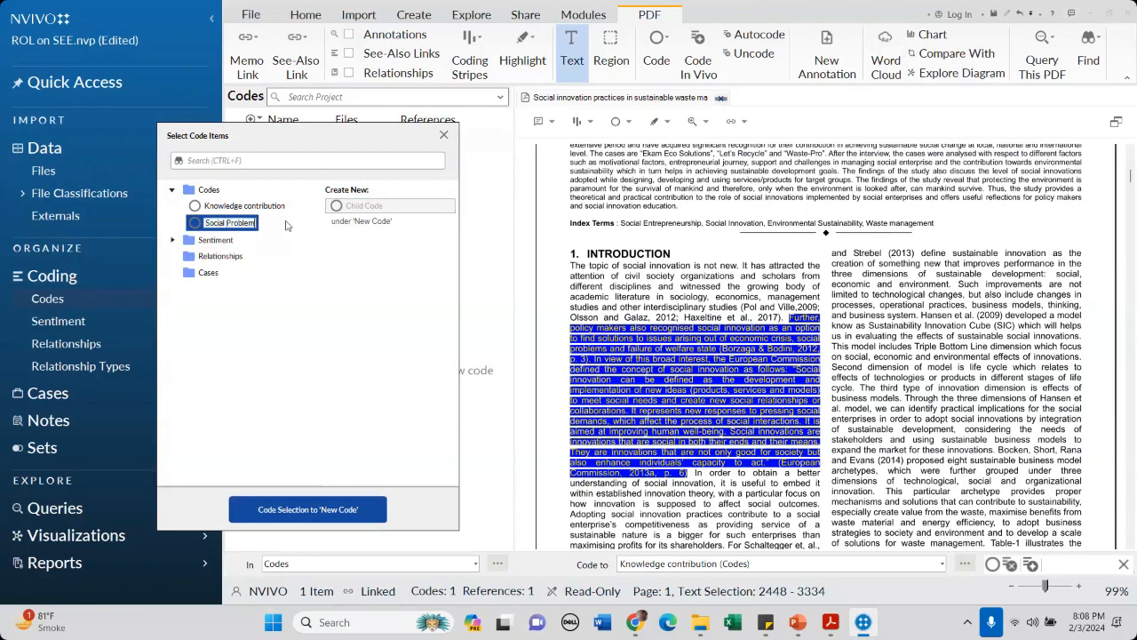
text(s)
key(Return)
click(305, 512)
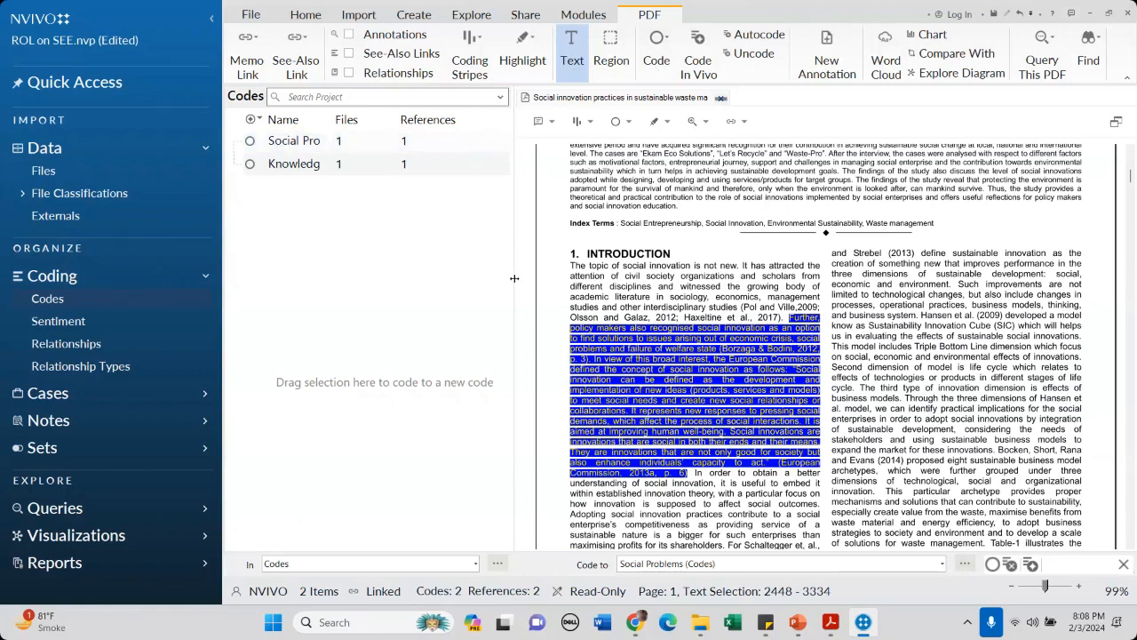
- Widen the code list, open the Social Problems code's references, and select the coded passage
drag(515, 278, 708, 278)
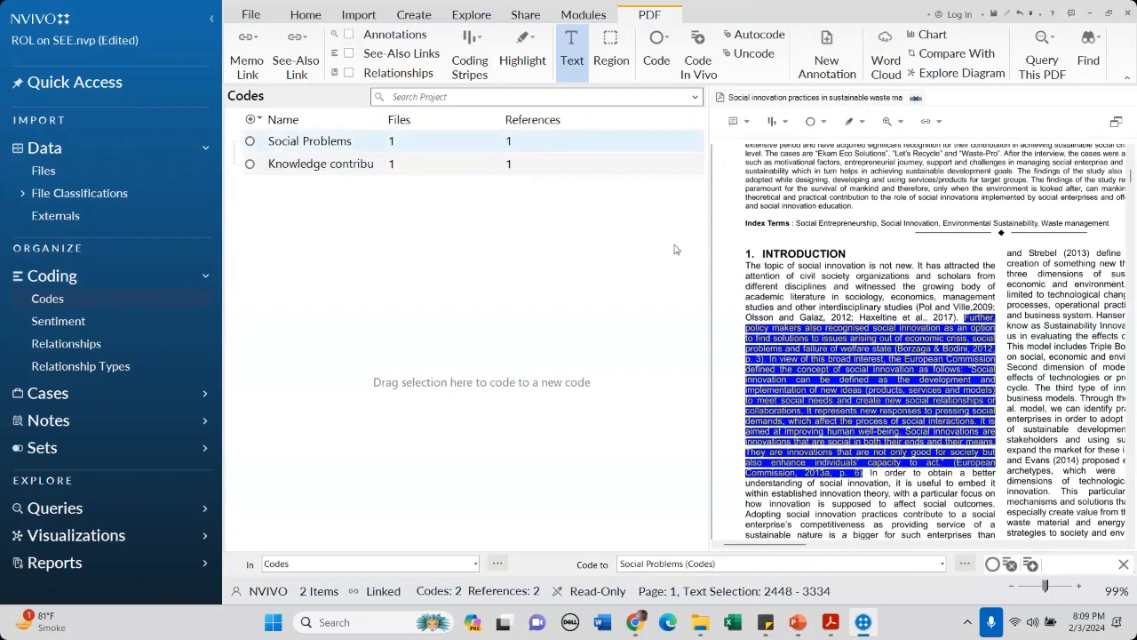
double_click(511, 145)
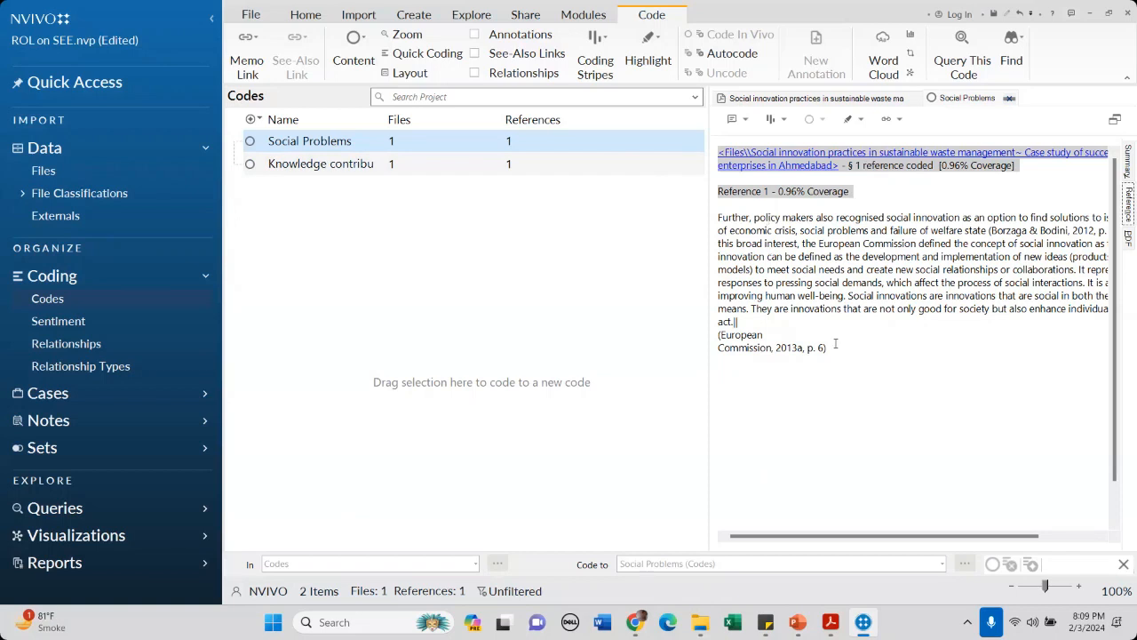
mouse_move(718, 216)
mouse_down()
mouse_move(977, 313)
mouse_move(837, 368)
mouse_up()
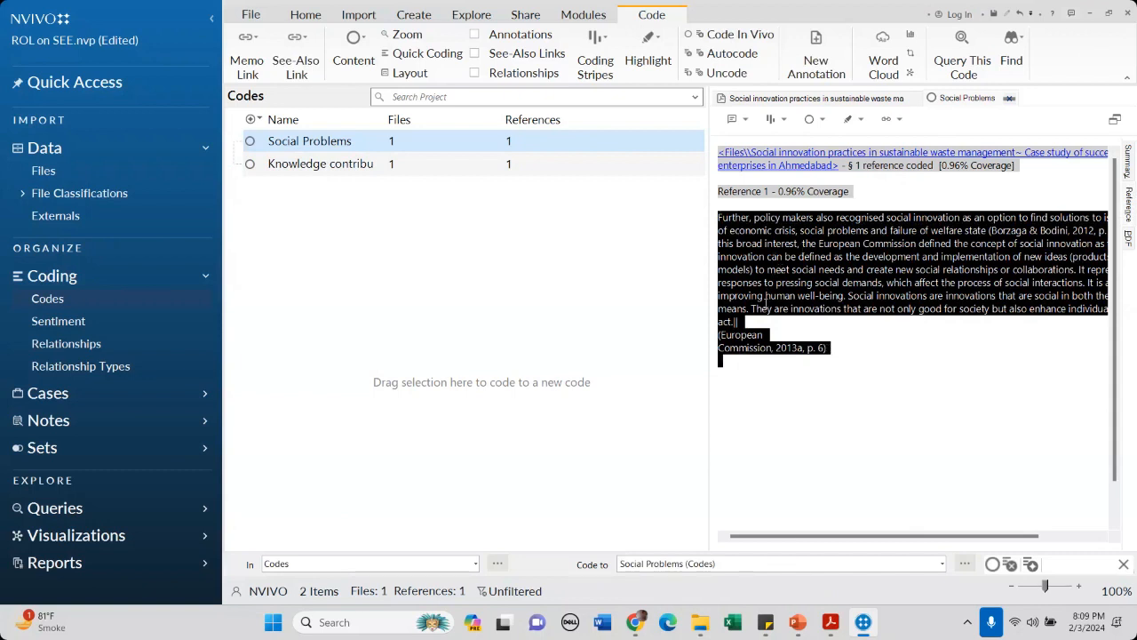
- Switch to Word, paste the copied "The topic of social innovation" passage into a new blank document, and return to NVivo
click(608, 625)
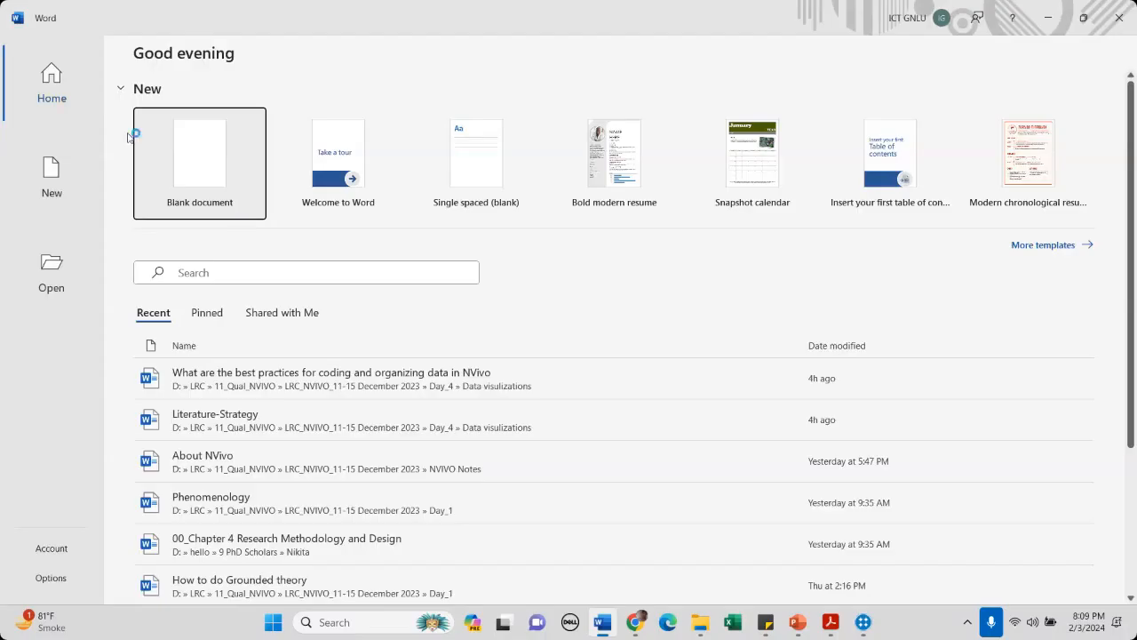
click(198, 148)
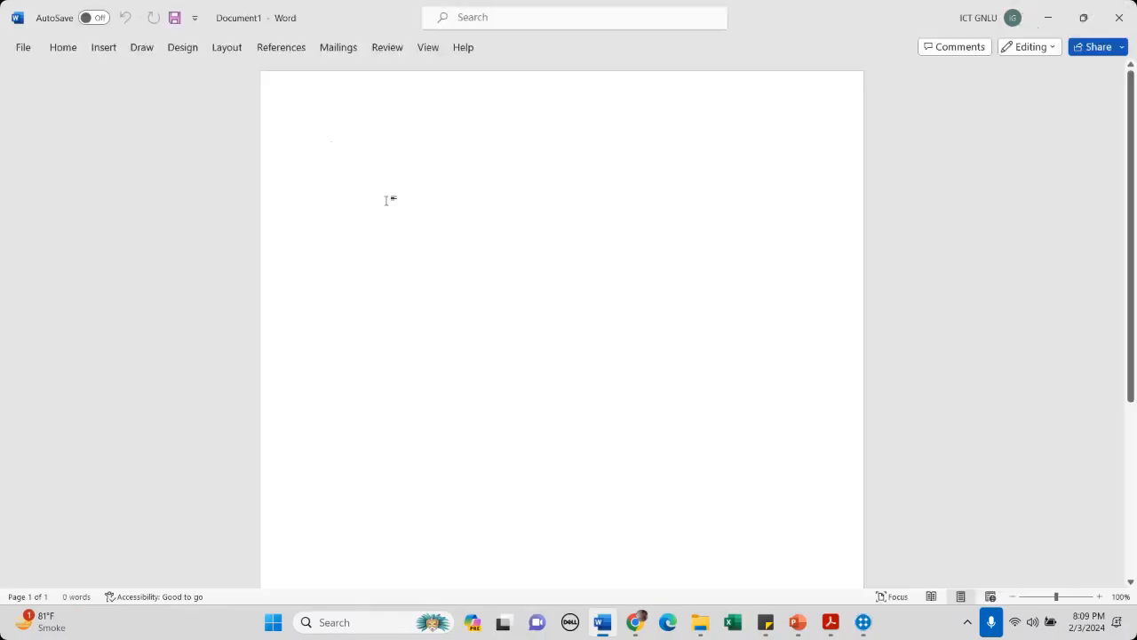
text(The topic of social innovation is not new. It has attracted the attention of civil society organizations and scholars from different disciplines and witnessed the growing body of academic literature in sociology, economics, management studies and other interdisciplinary studies (Pol and Ville,2009; Olsson and Galaz, 2012; Haxeltine et al., 2017).)
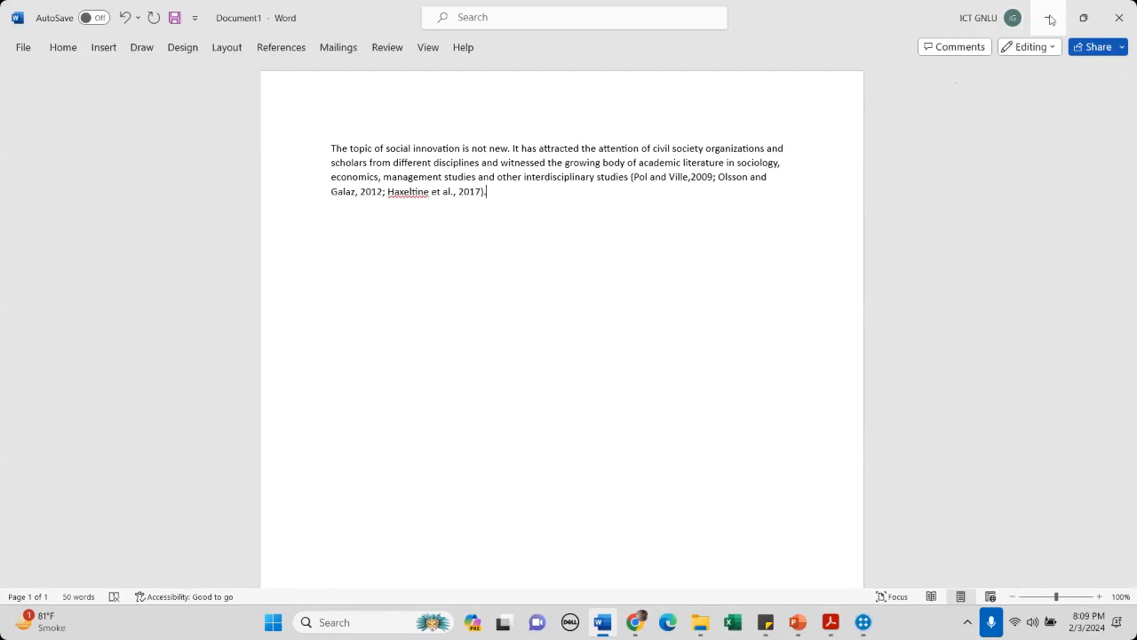
click(1049, 20)
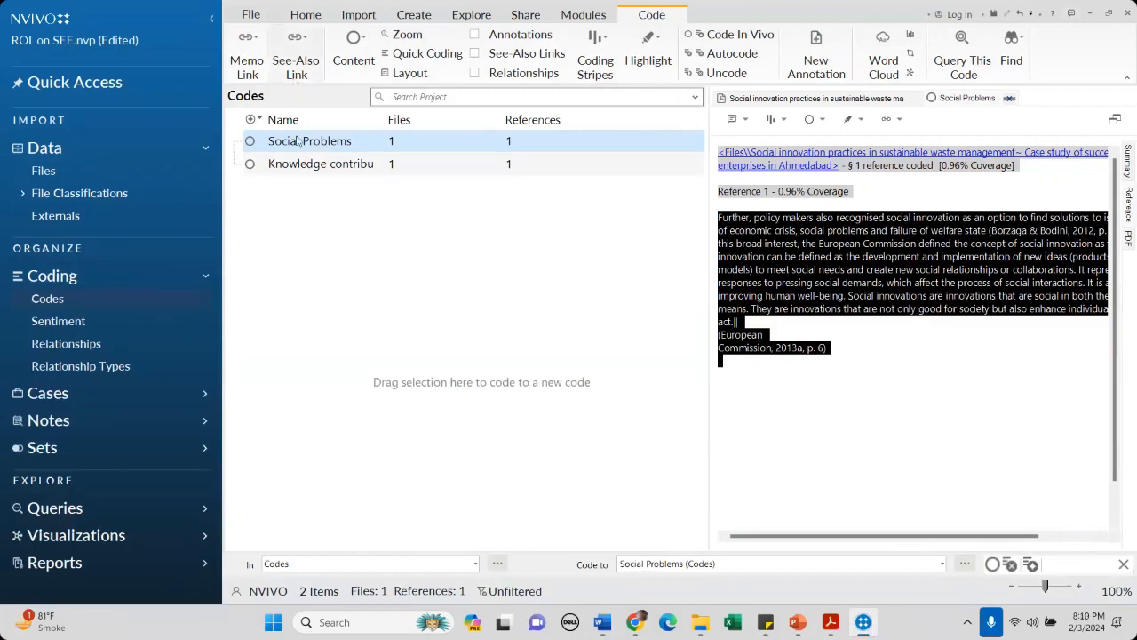
- Highlight the passage coded to Social Problems again, clear the selection, and close the code's reference view
click(831, 351)
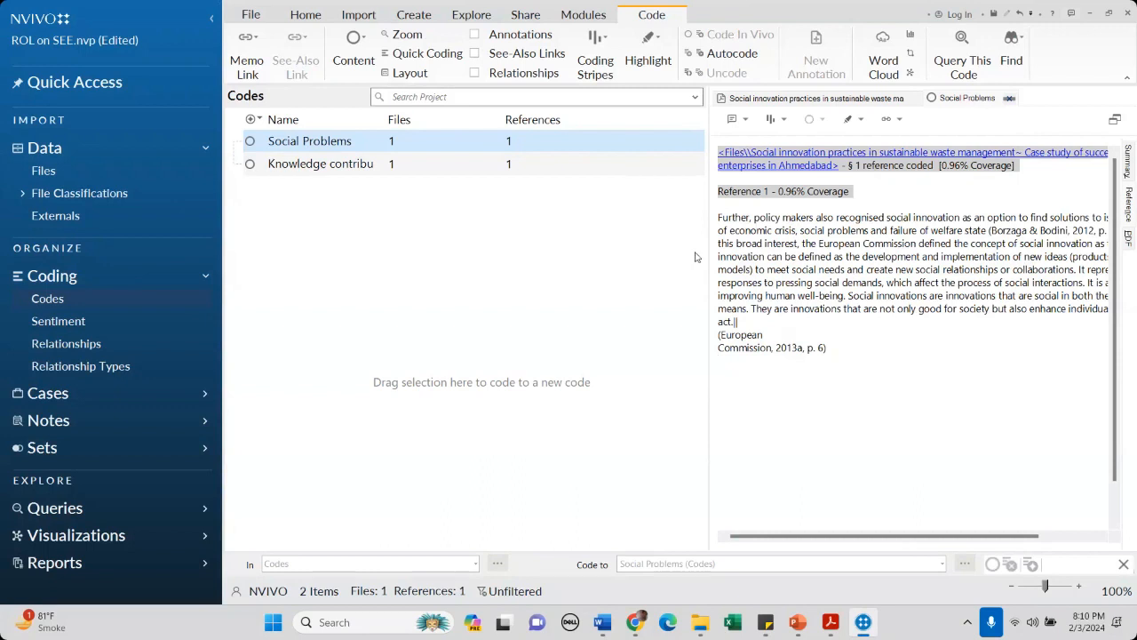
drag(719, 217, 835, 346)
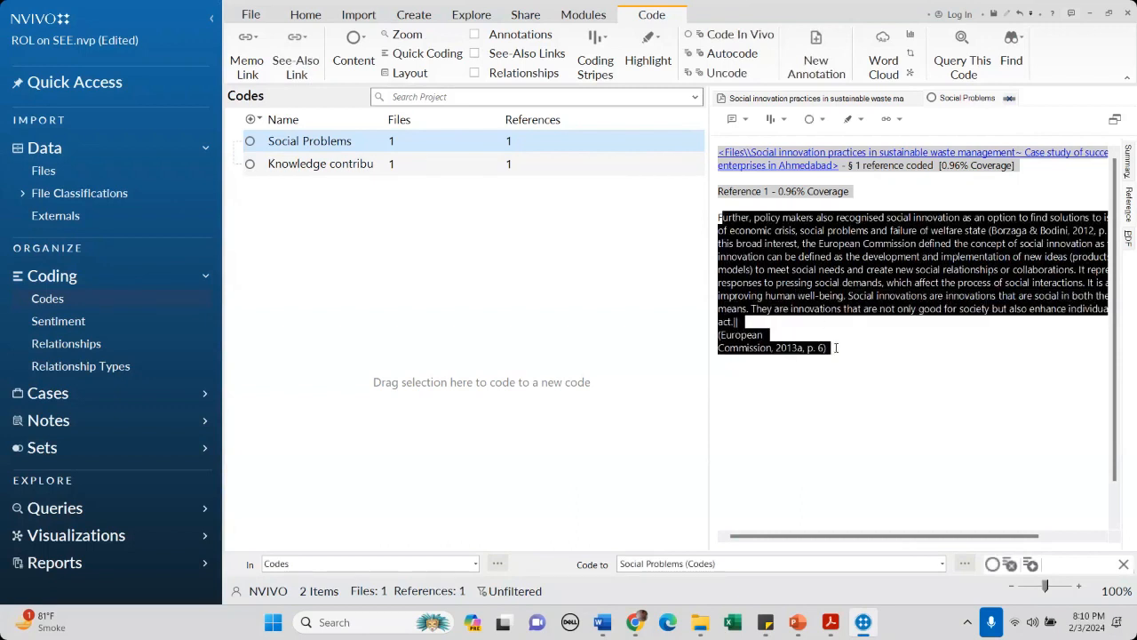
click(768, 244)
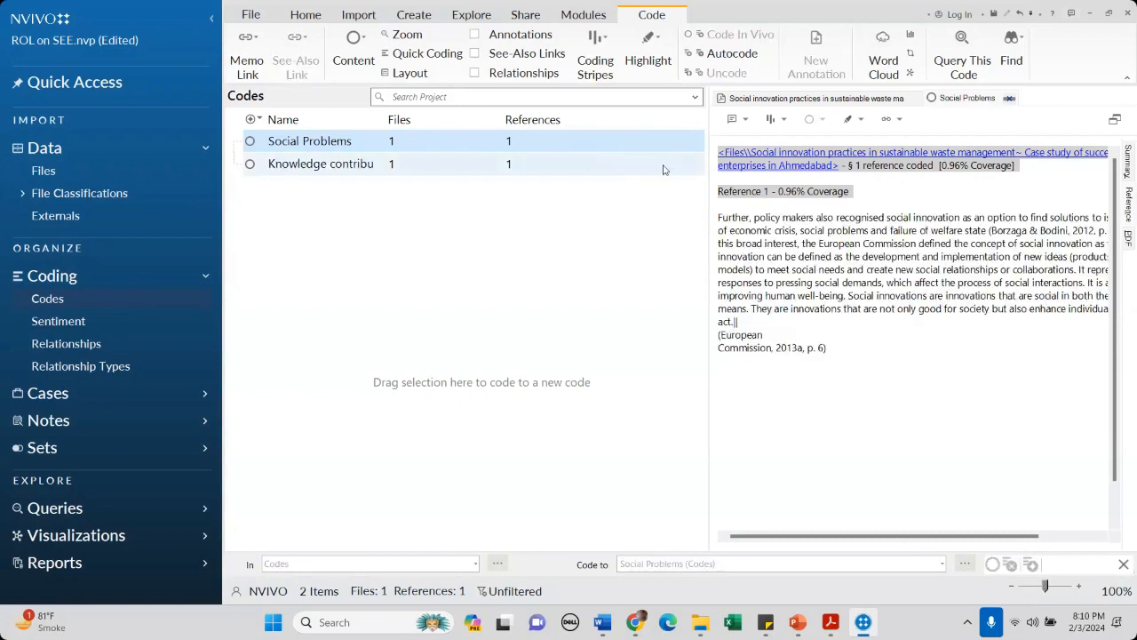
click(1010, 99)
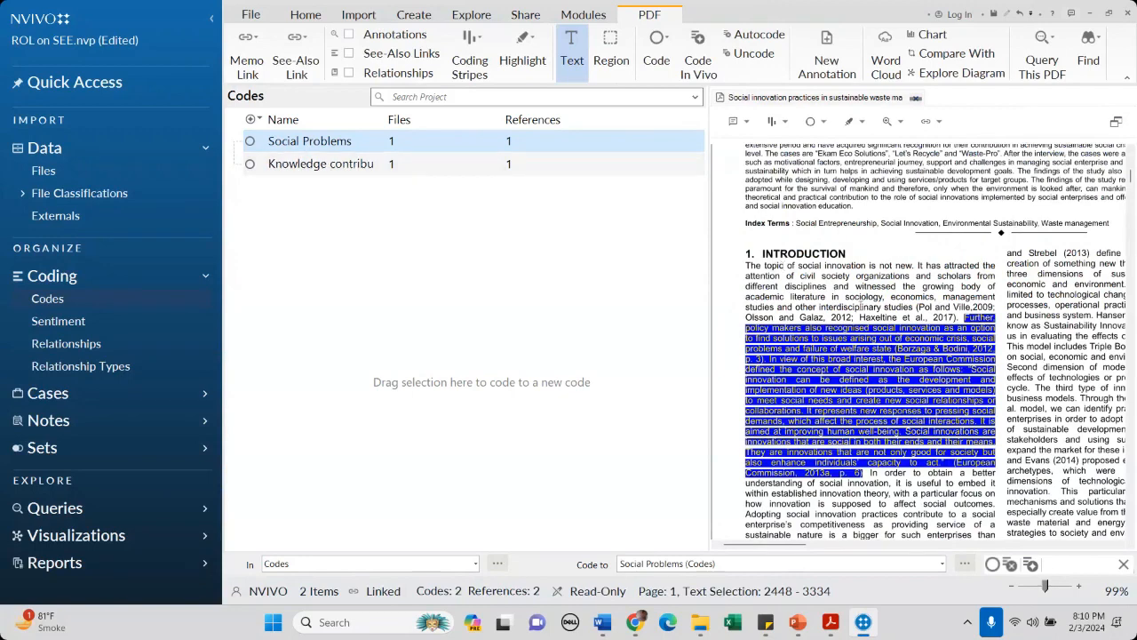
drag(746, 264, 961, 317)
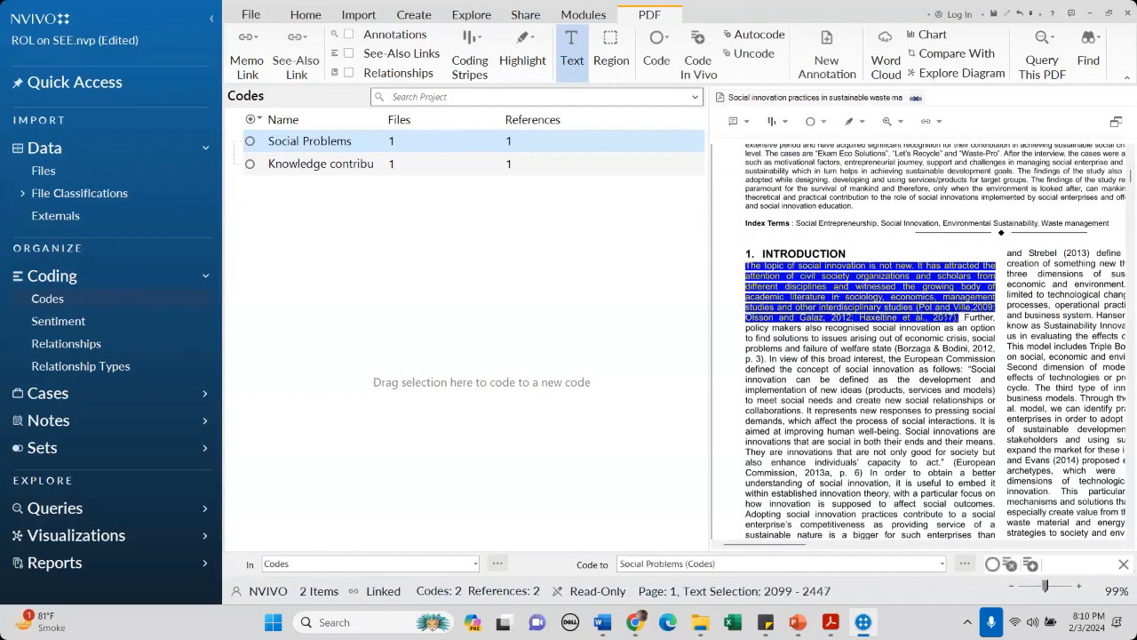
right_click(749, 306)
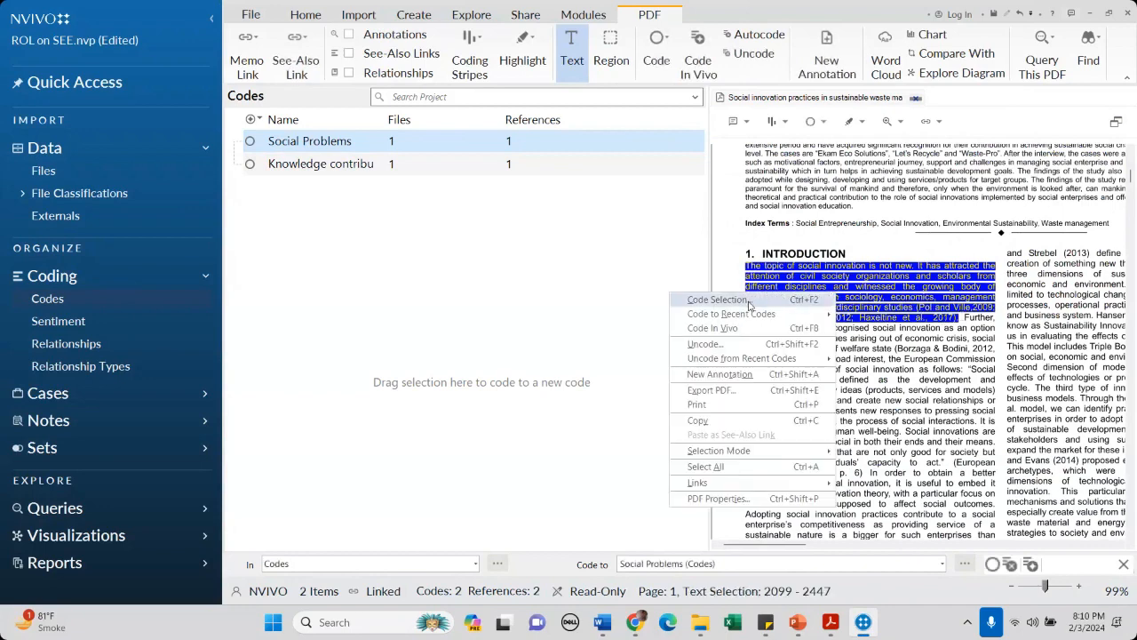
click(568, 255)
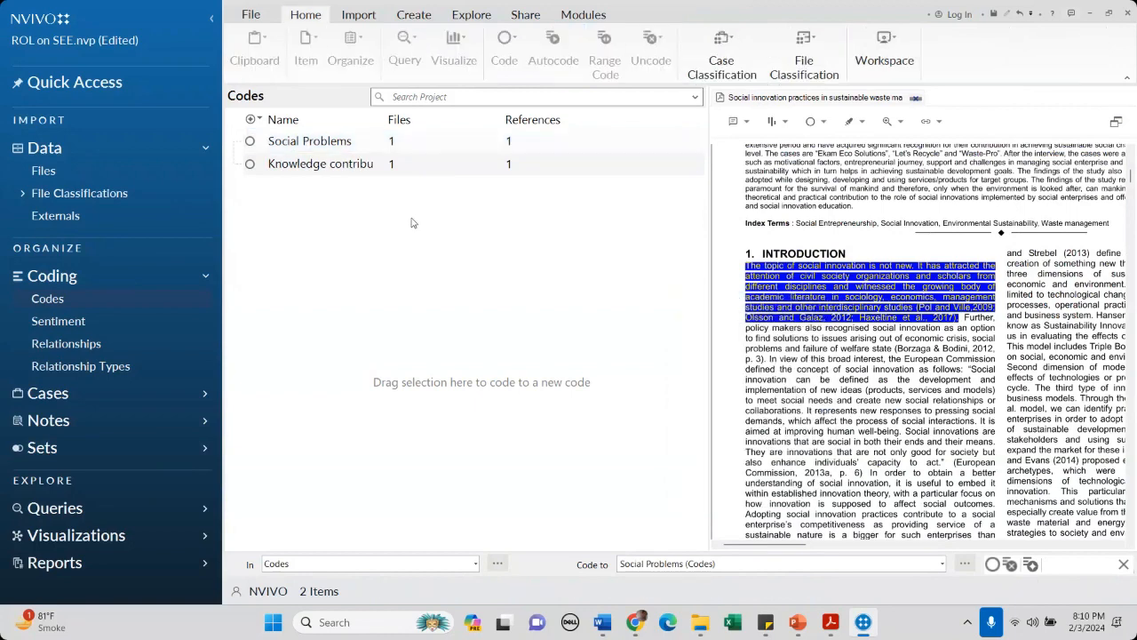
- Code the Review of Literature opening, from "The term, social entrepreneurship" through "development in the mainstream", to the existing Social Problems code
drag(782, 544, 805, 545)
scroll(962, 377, down, 10)
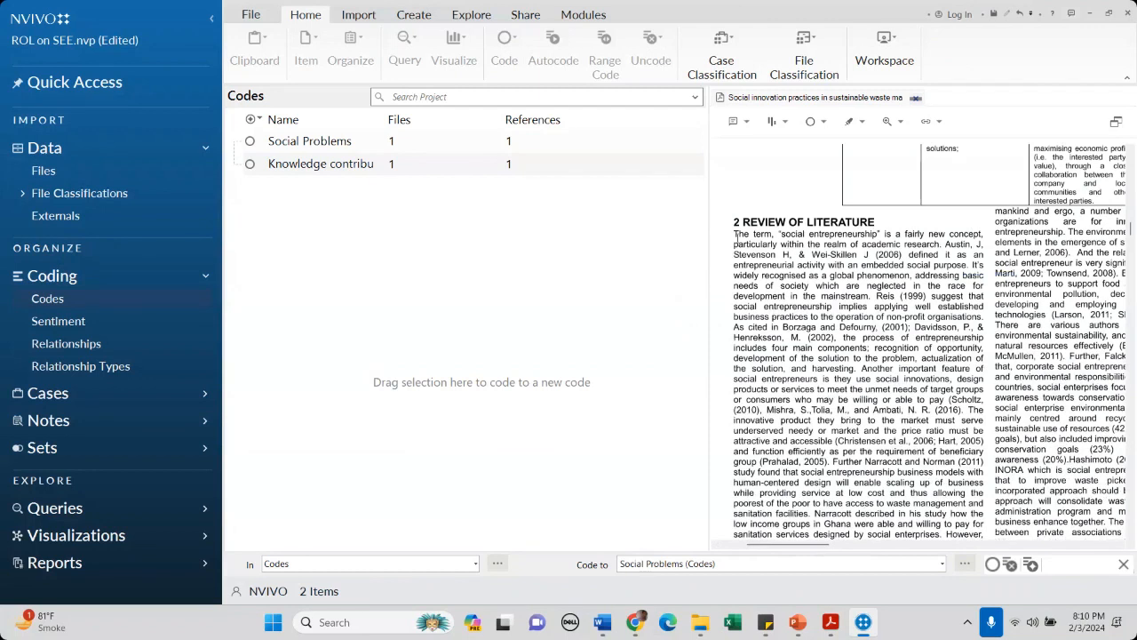
drag(734, 235, 873, 297)
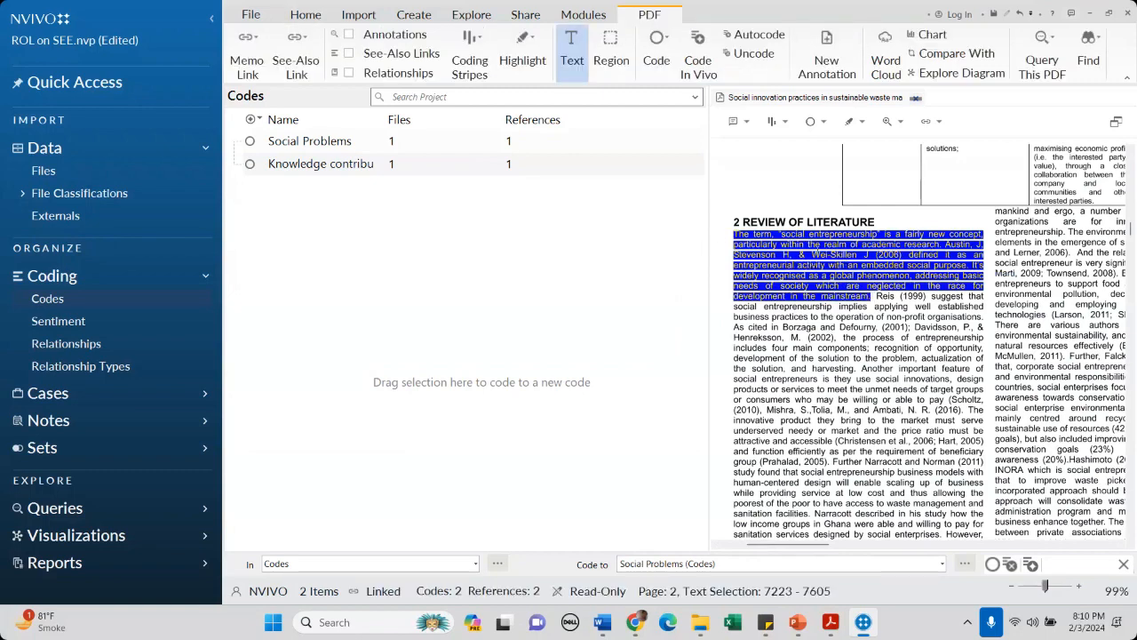
click(294, 135)
right_click(809, 253)
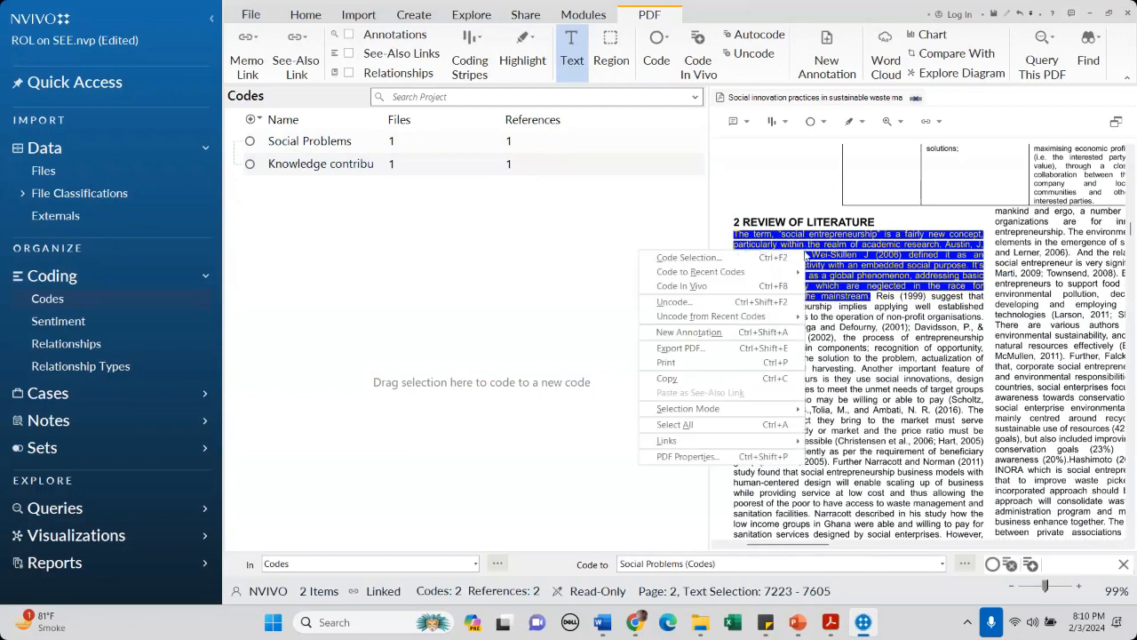
mouse_move(686, 277)
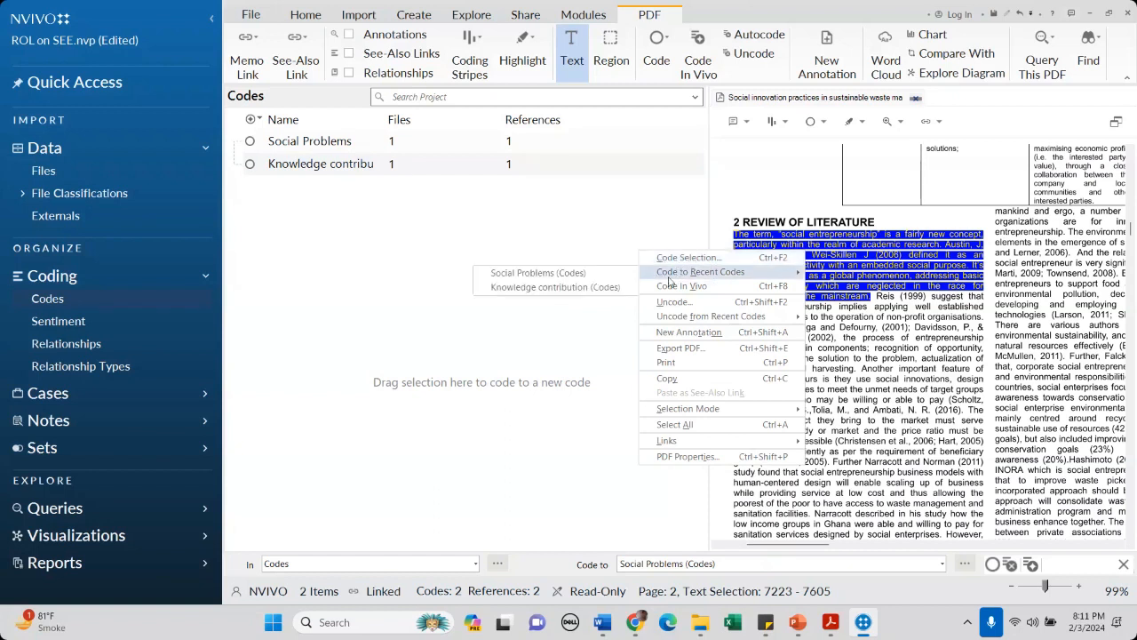
click(546, 275)
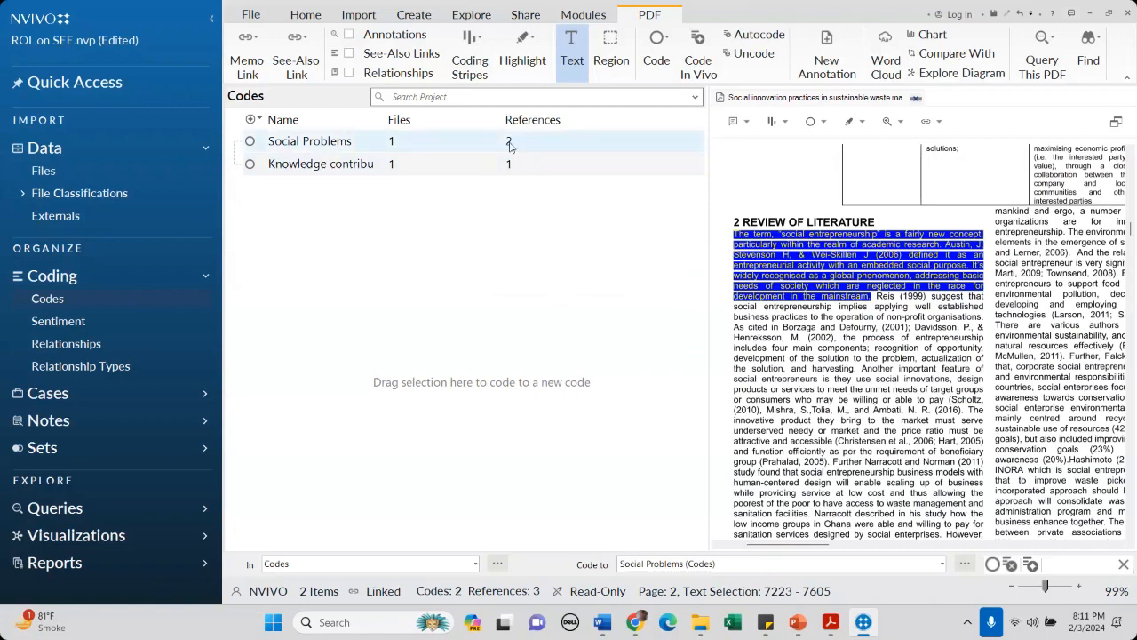
- Review the passages coded to Social Problems, then close the open article and the code's reference view
double_click(509, 144)
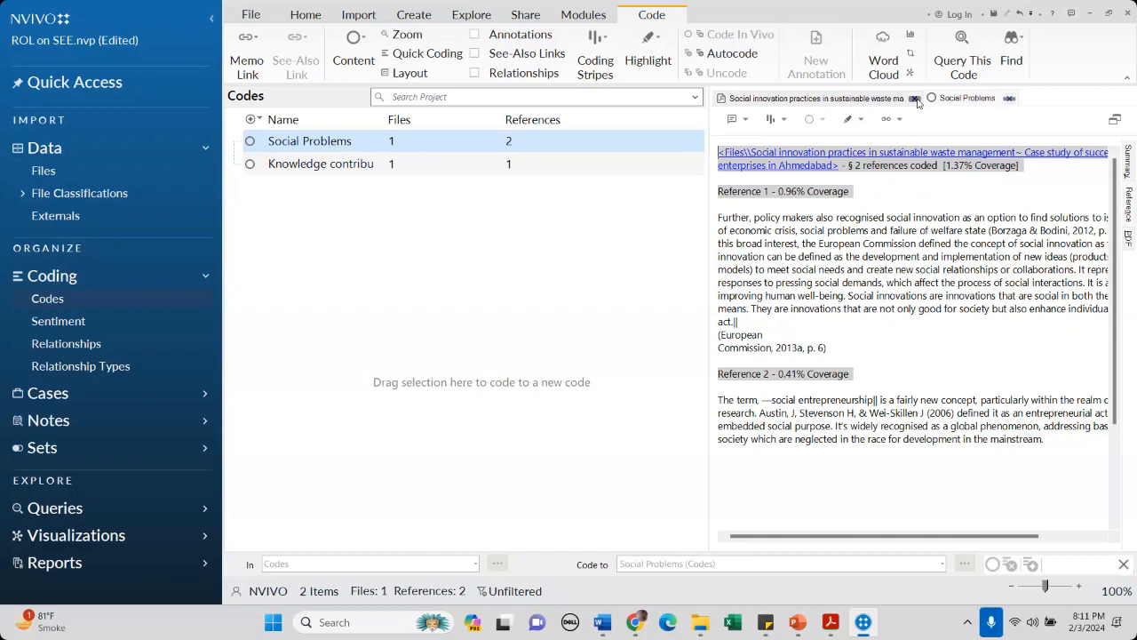
click(915, 98)
click(798, 97)
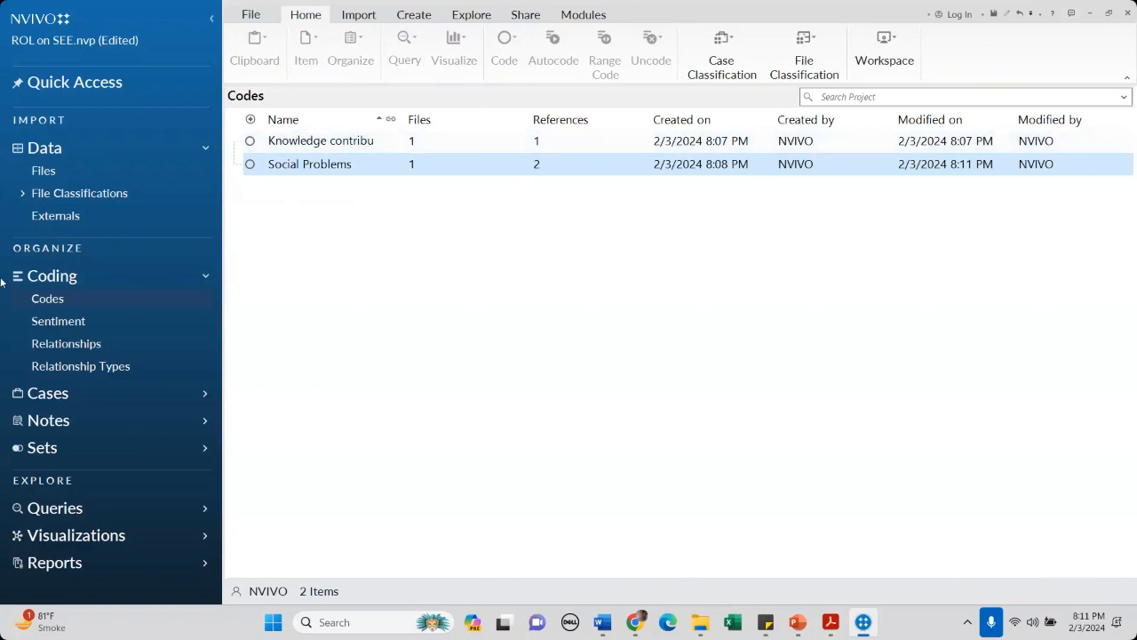
- Save the project from the reminder and select all six imported articles in the Files list
click(43, 171)
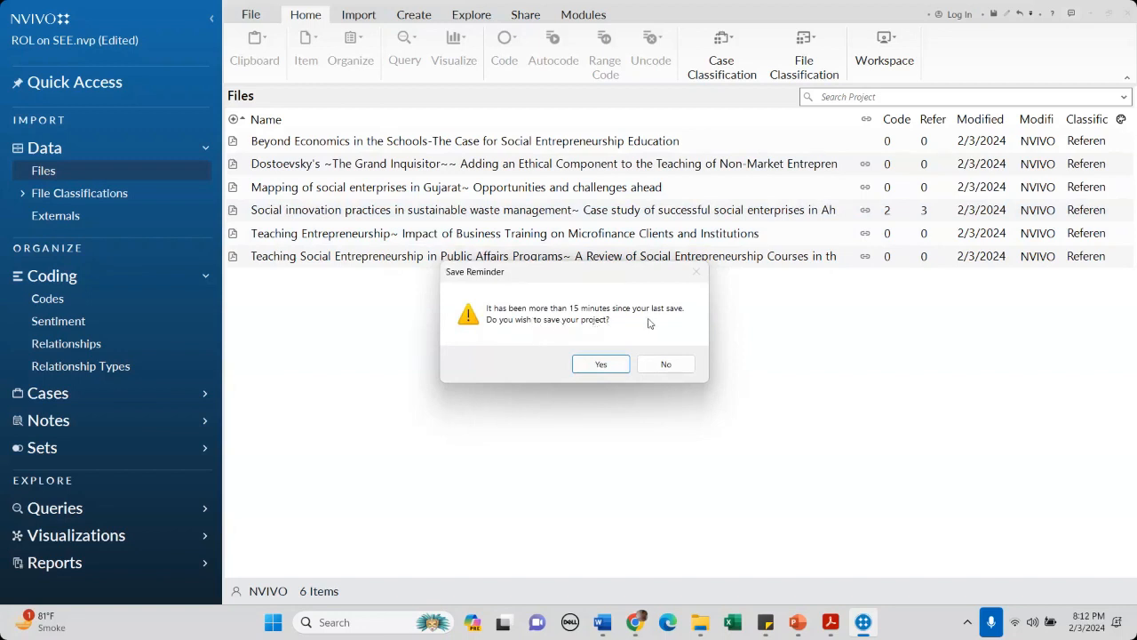
click(601, 365)
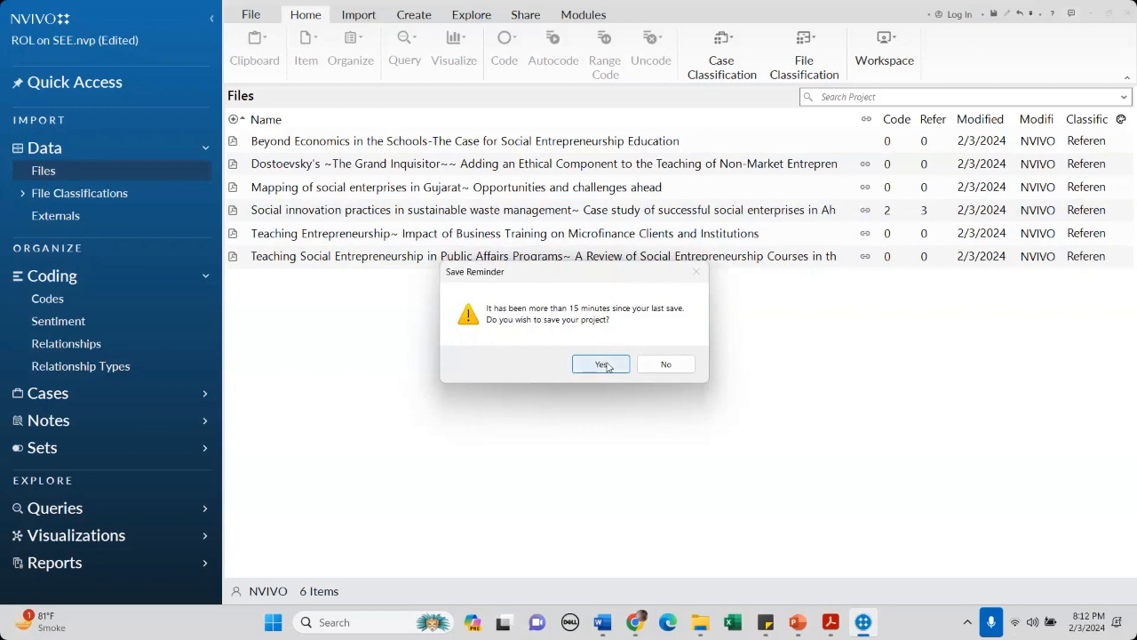
click(320, 145)
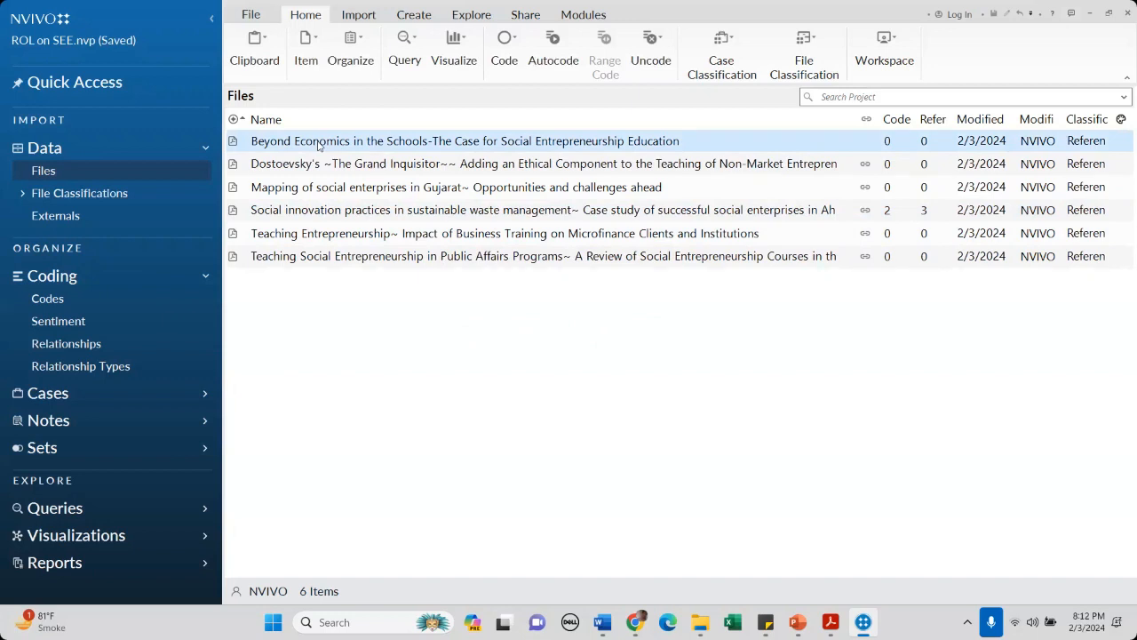
key(shift+Down)
key(shift+Down)
key(shift+Down)
key(shift+Down)
key(shift+Down)
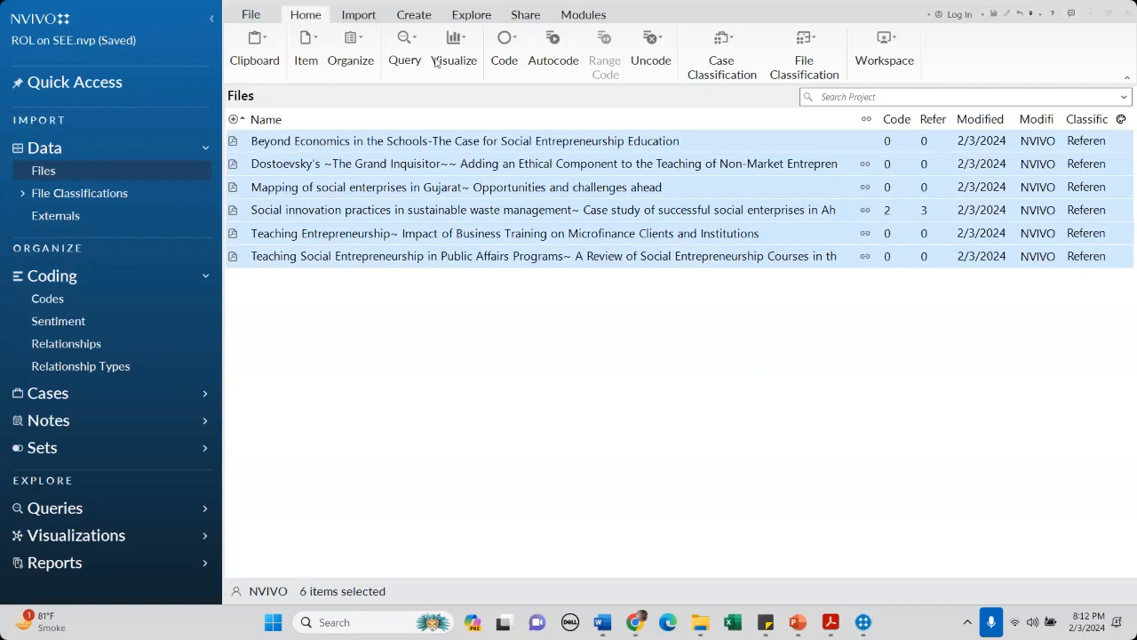
- Start autocoding the six selected files with the Identify themes option and look over the list of identified themes
click(552, 53)
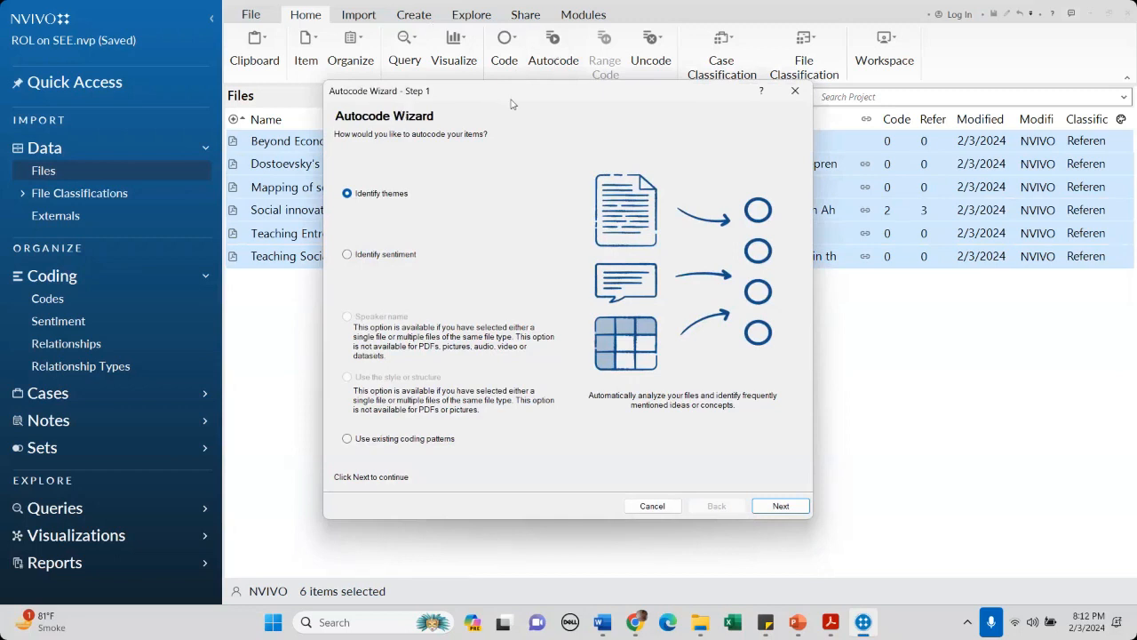
mouse_move(559, 99)
mouse_down()
mouse_move(522, 111)
mouse_move(544, 84)
mouse_up()
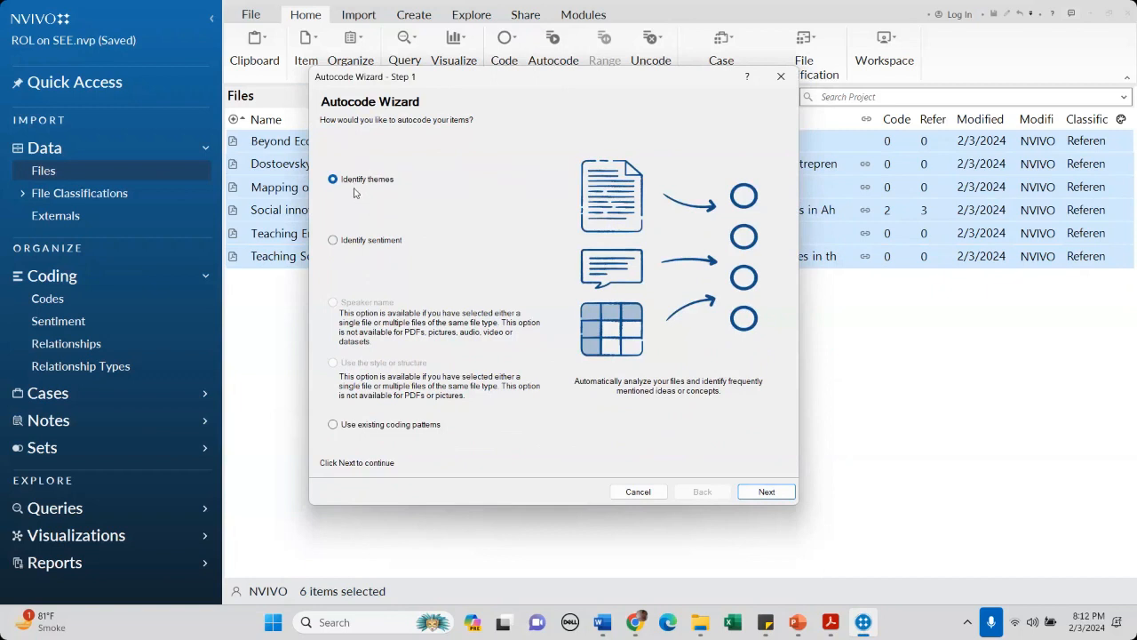
click(766, 493)
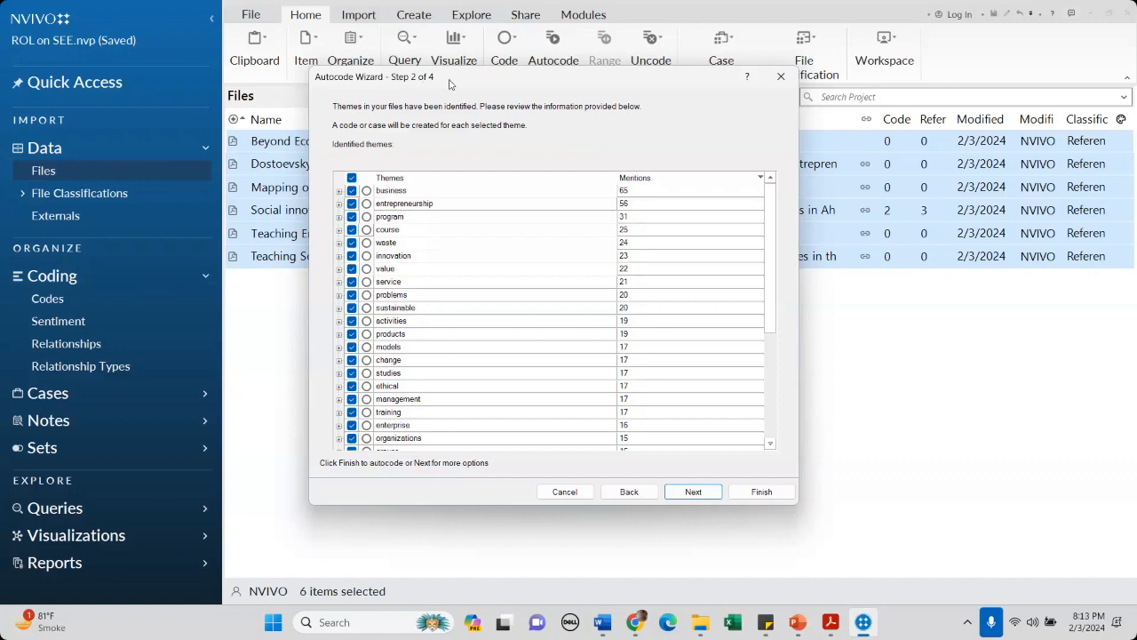
scroll(411, 297, down, 4)
scroll(432, 337, up, 4)
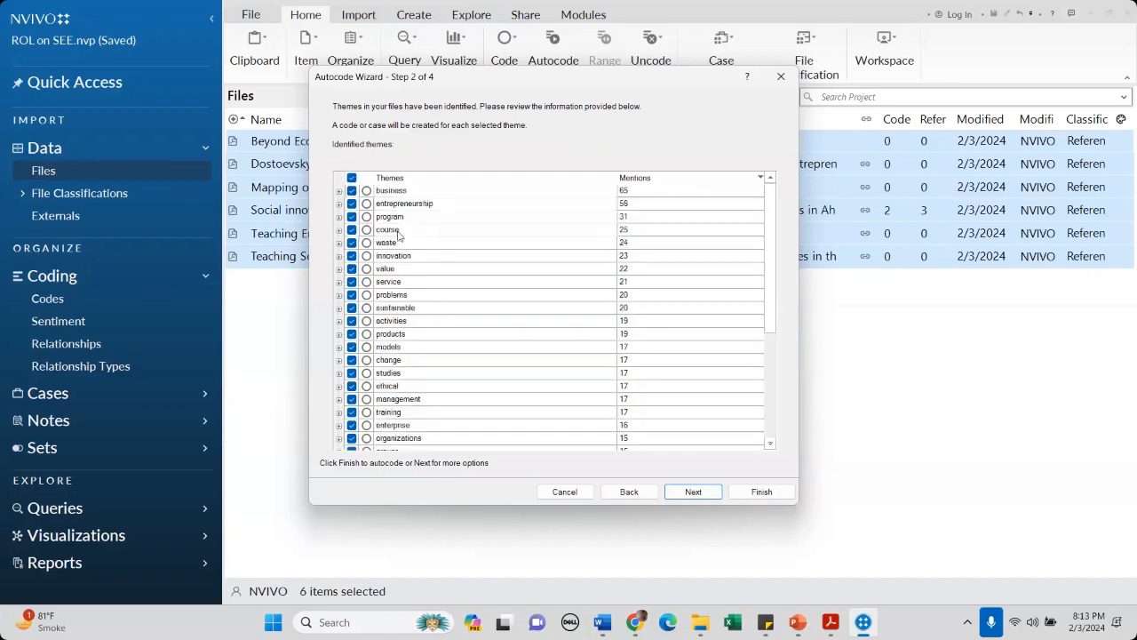
- Expand the entrepreneurship theme and review its subthemes and their mentions
click(339, 205)
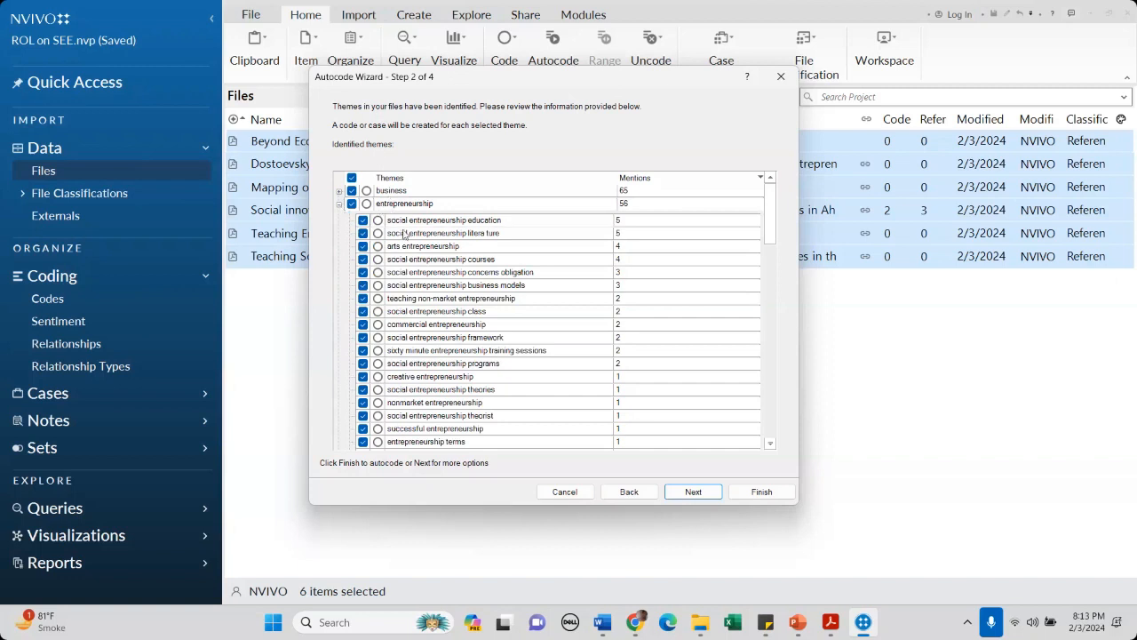
scroll(418, 301, down, 1)
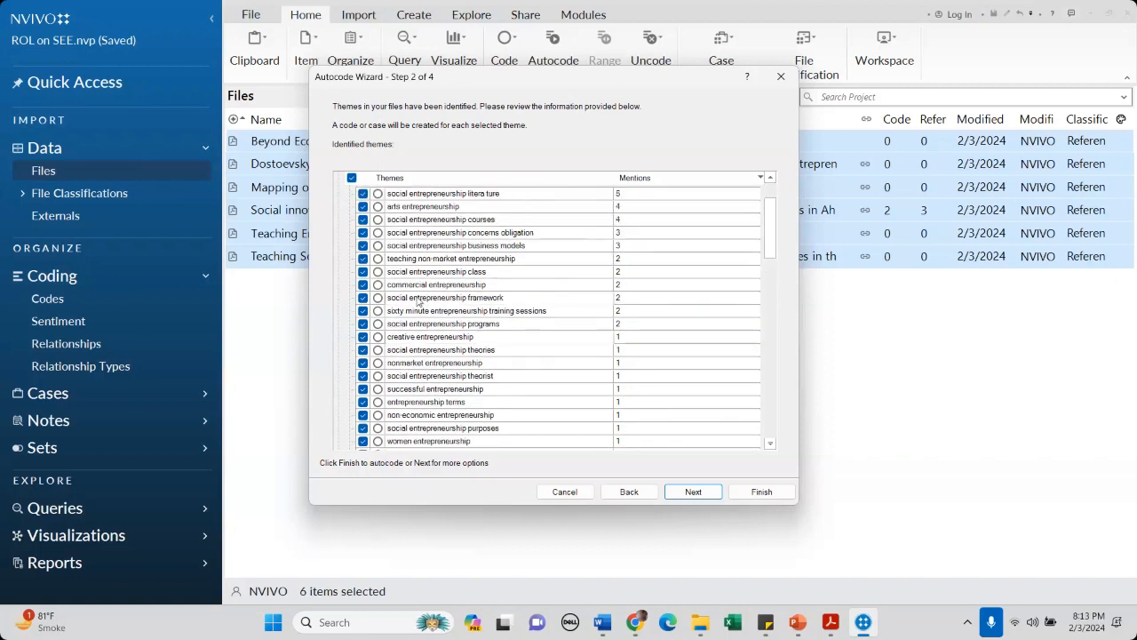
scroll(418, 300, up, 1)
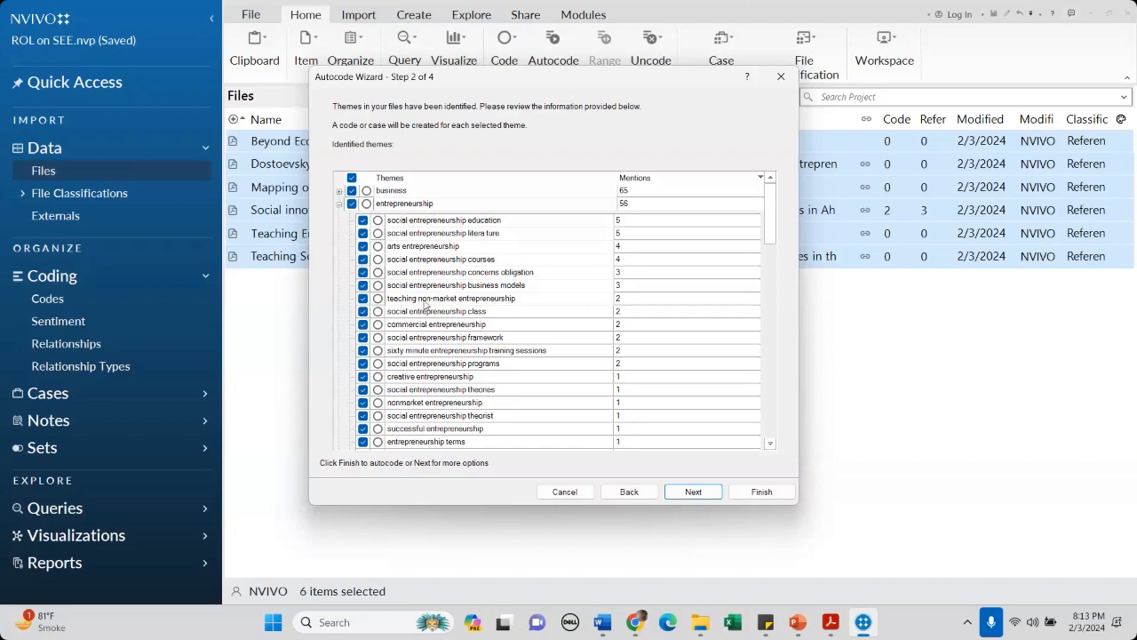
scroll(425, 302, down, 10)
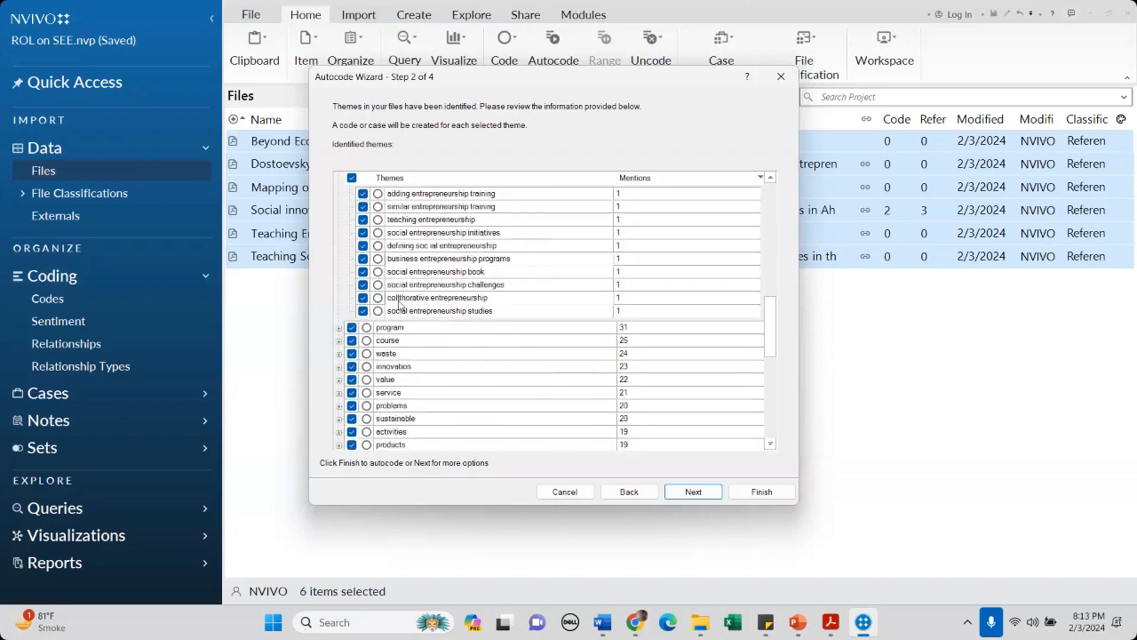
scroll(407, 300, up, 10)
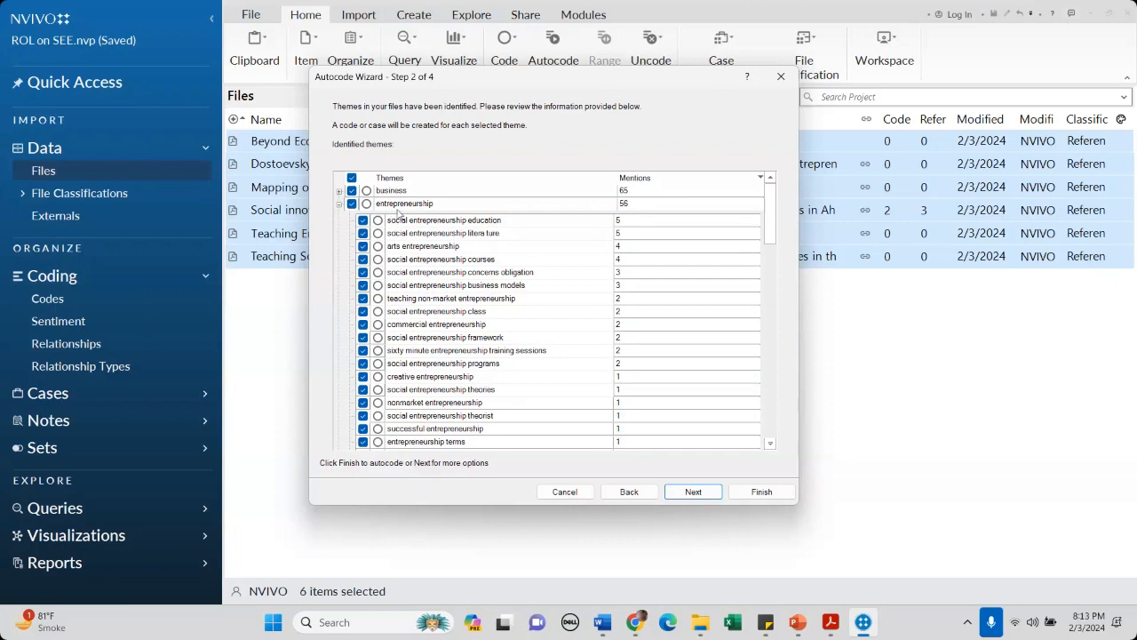
- Expand the business theme and review its subthemes along with the remaining top-level themes
click(340, 191)
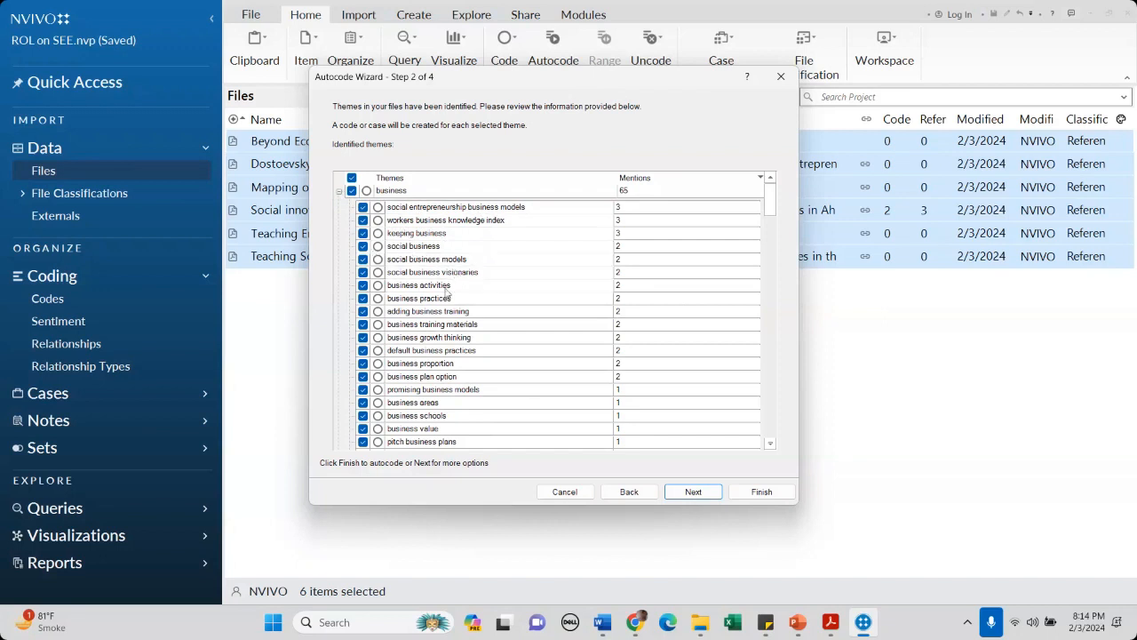
scroll(430, 297, down, 3)
scroll(429, 298, down, 10)
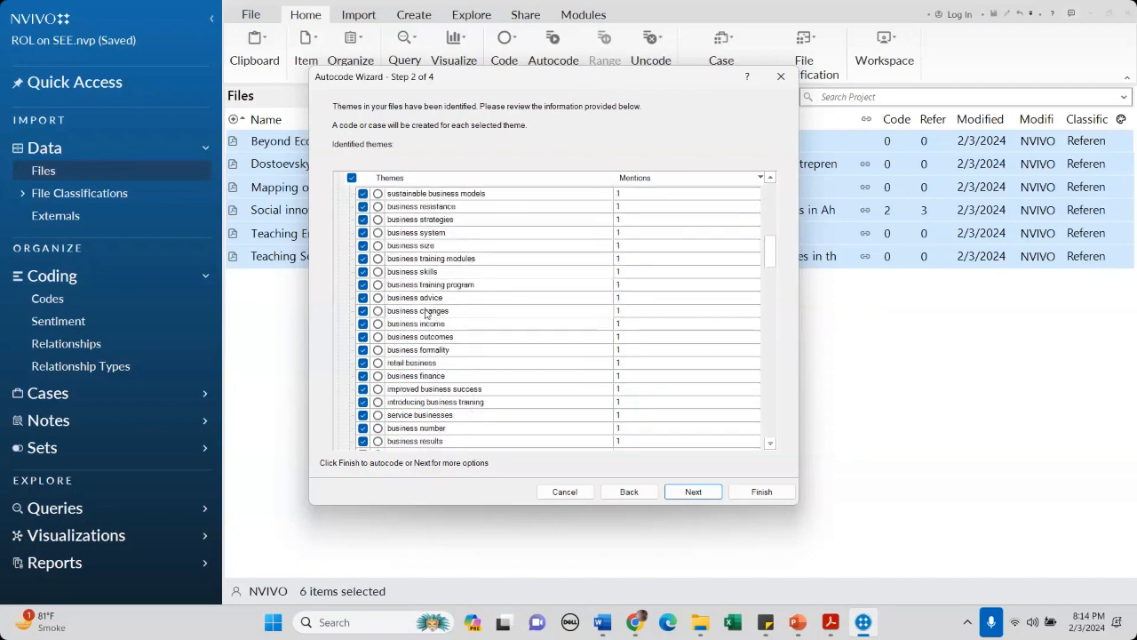
scroll(421, 313, down, 15)
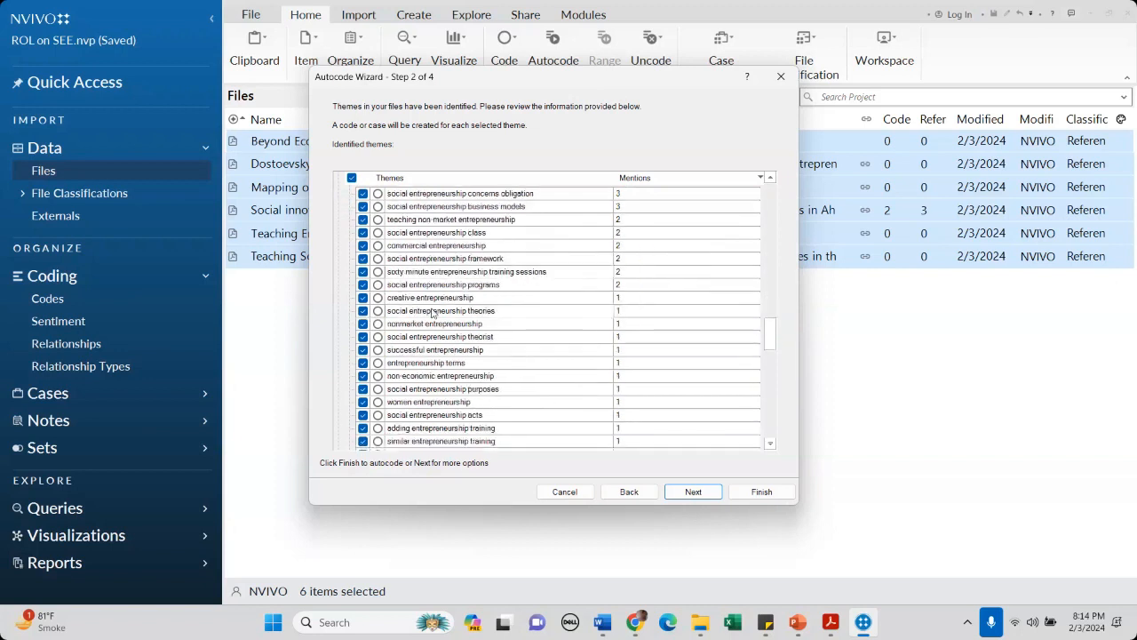
scroll(435, 315, down, 1)
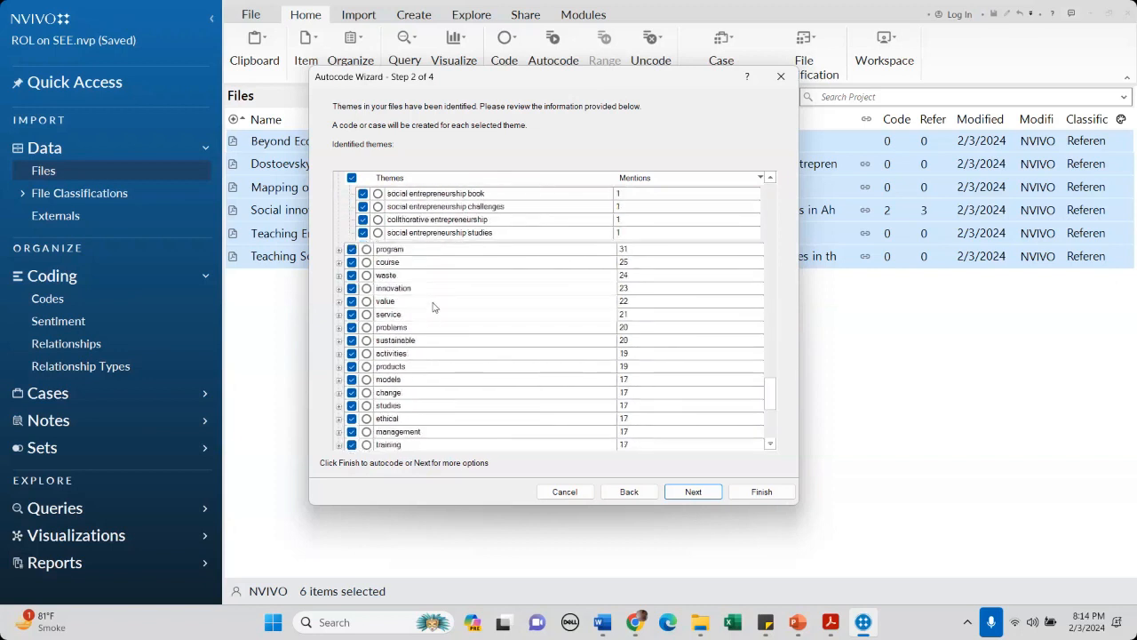
scroll(436, 307, down, 2)
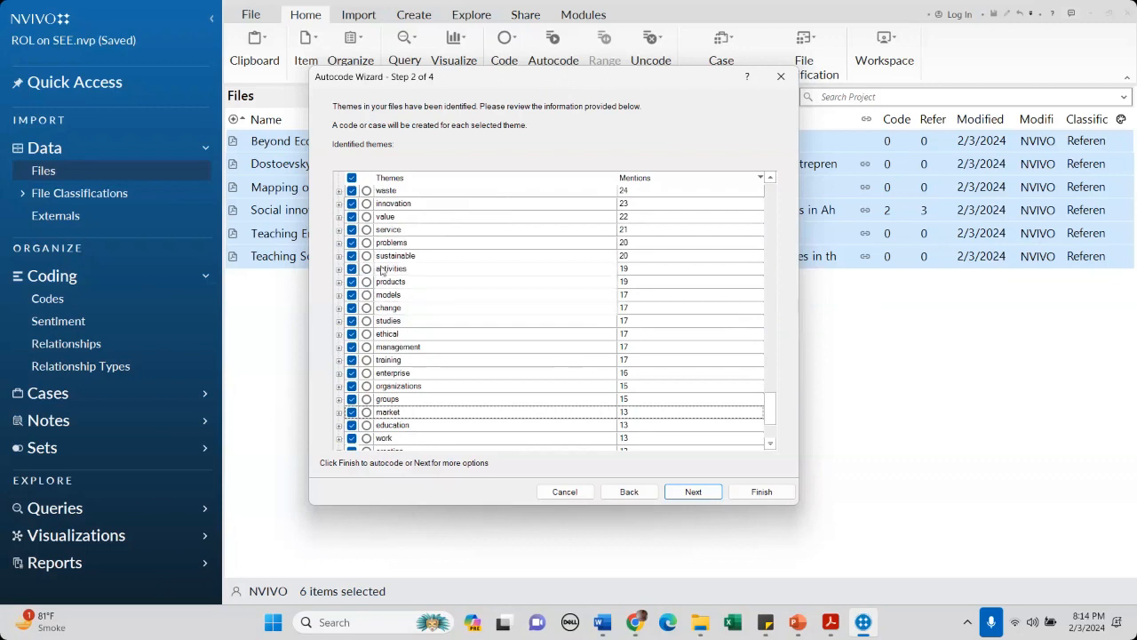
- Expand the sustainable theme and examine its subthemes and the themes listed around it
click(338, 256)
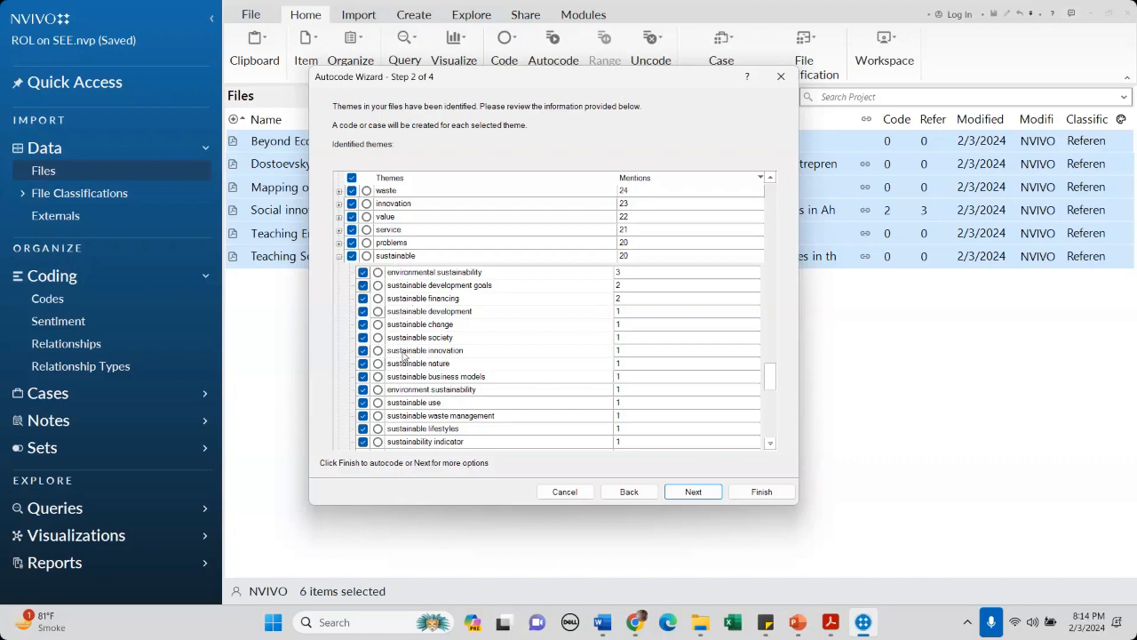
scroll(412, 350, down, 3)
scroll(426, 337, down, 4)
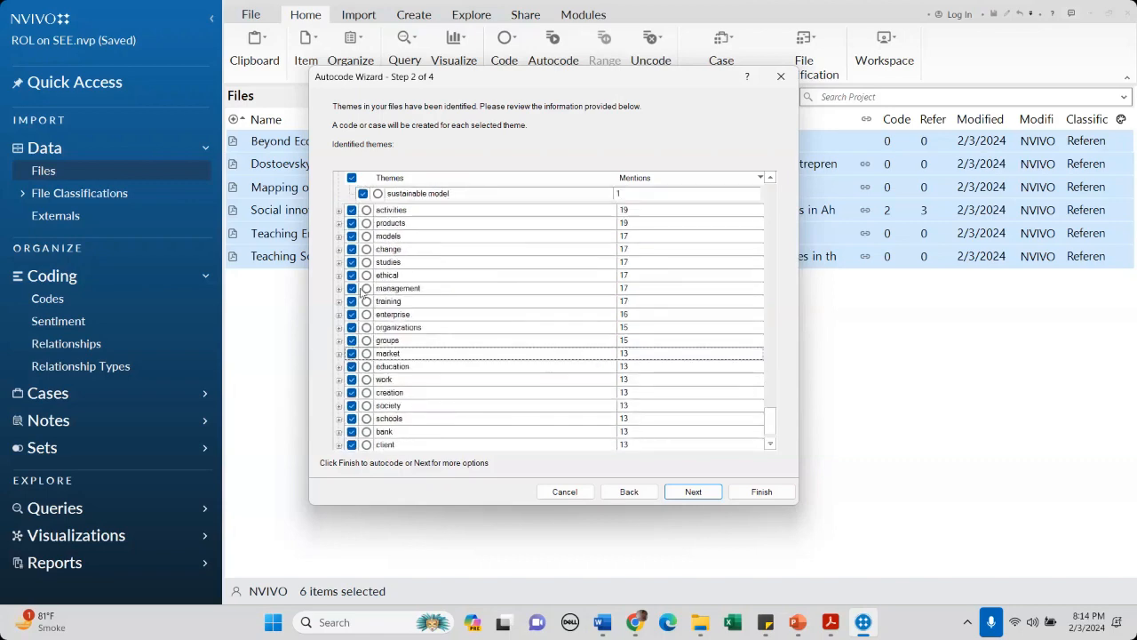
scroll(432, 332, down, 1)
scroll(387, 323, up, 15)
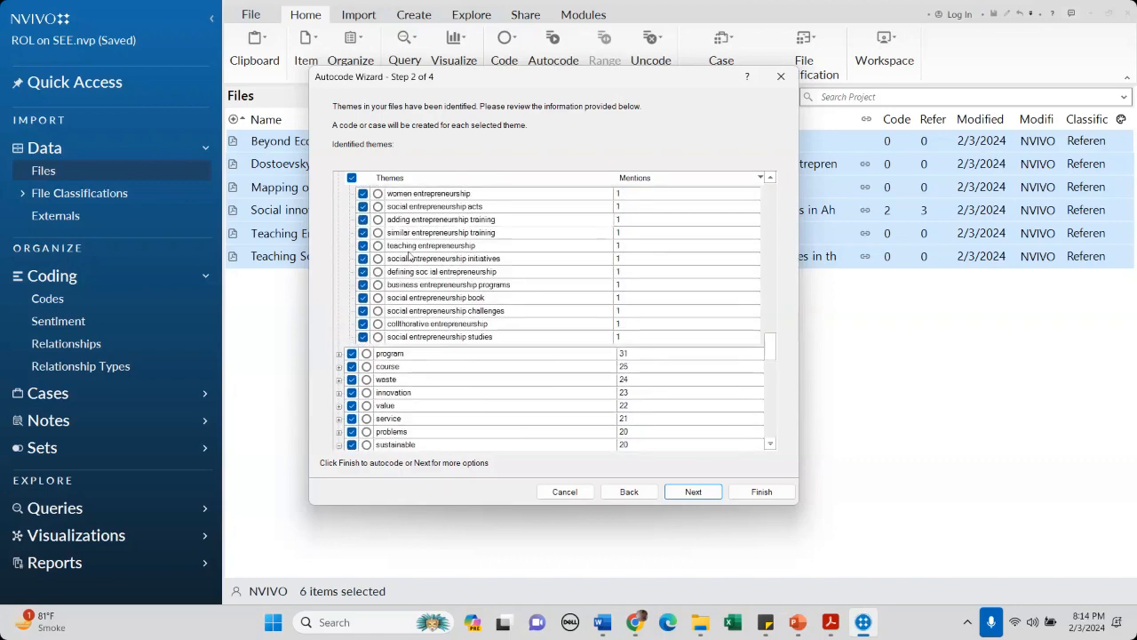
scroll(410, 256, up, 1)
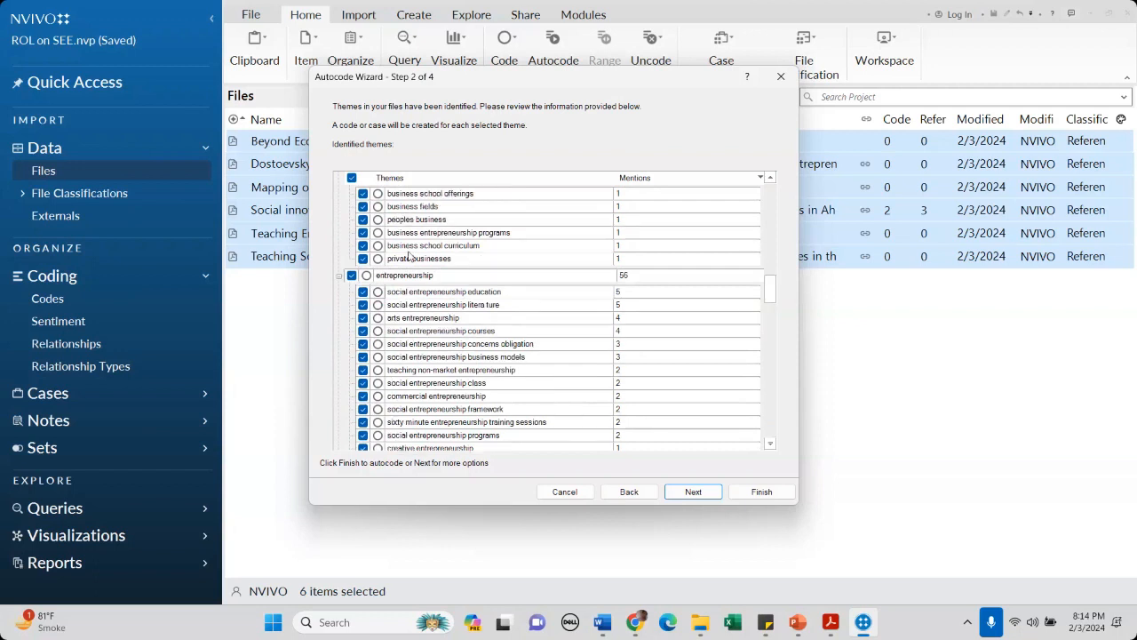
- Keep all identified themes, code by sentences, and finish autocoding into the Autocoded Themes folder under Codes
click(694, 491)
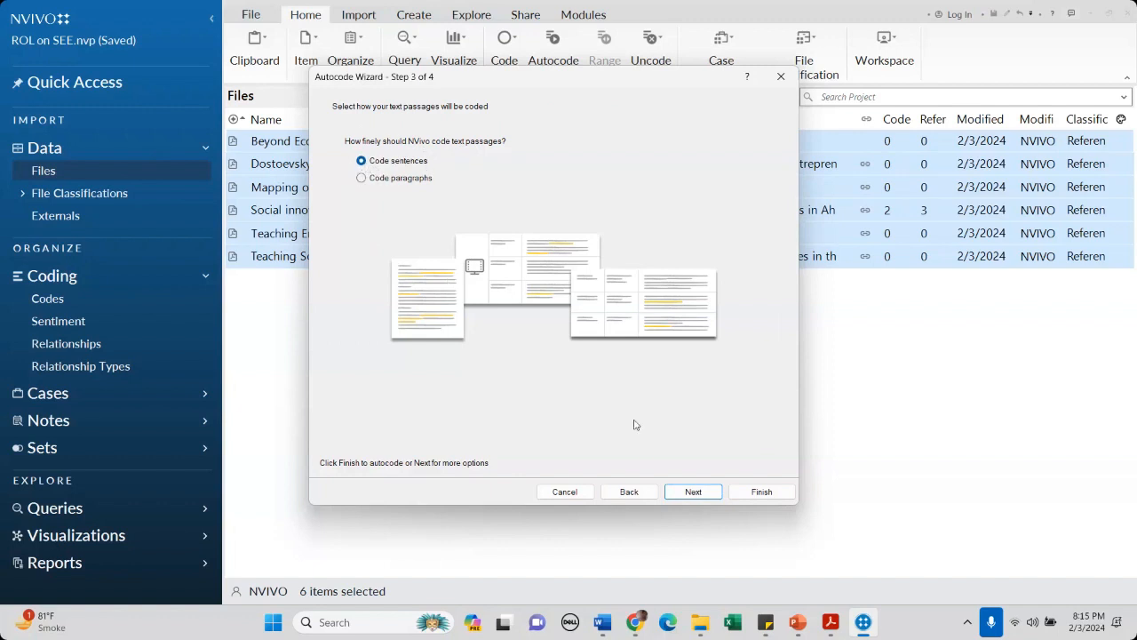
click(689, 493)
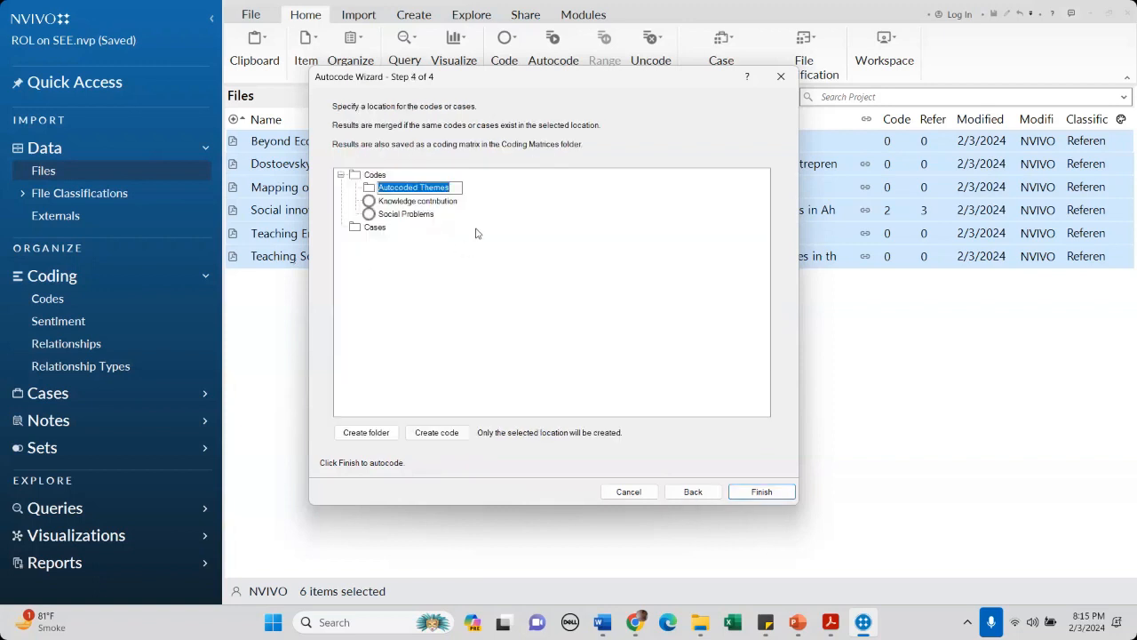
click(511, 194)
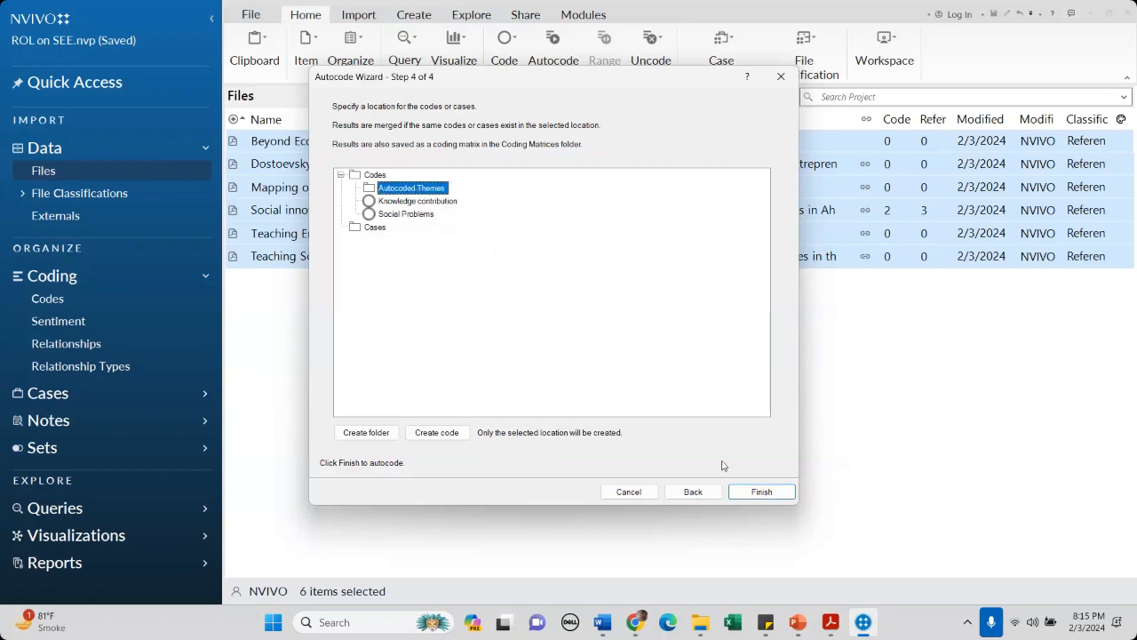
click(768, 497)
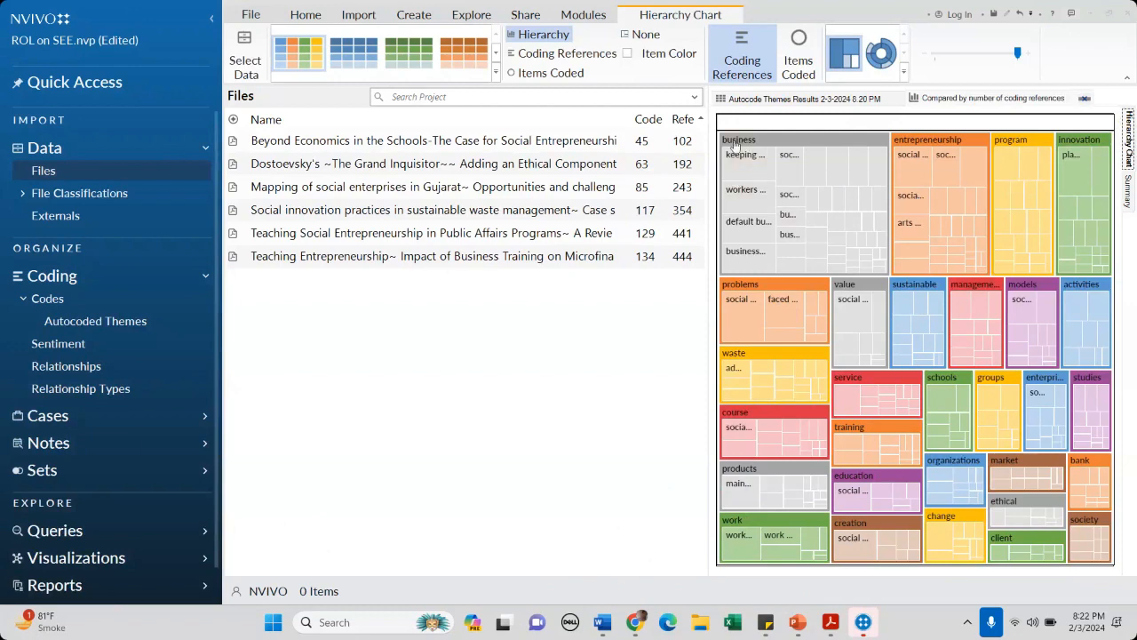
- Widen the detail view and examine the hierarchy chart of autocoded themes, including the business and innovation blocks
mouse_move(736, 149)
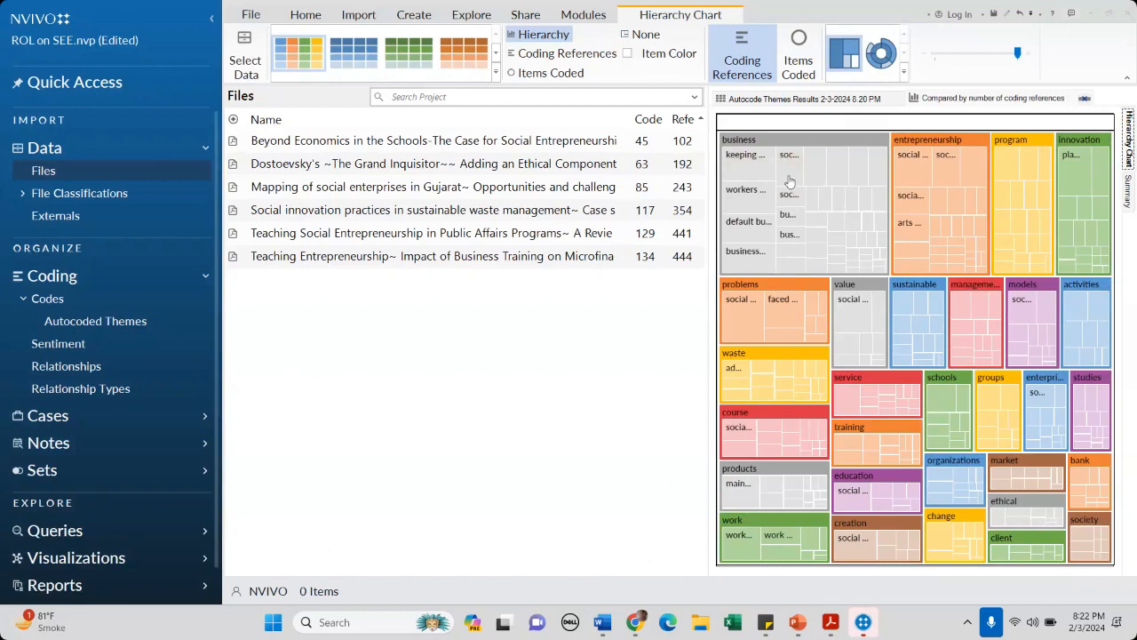
mouse_move(816, 201)
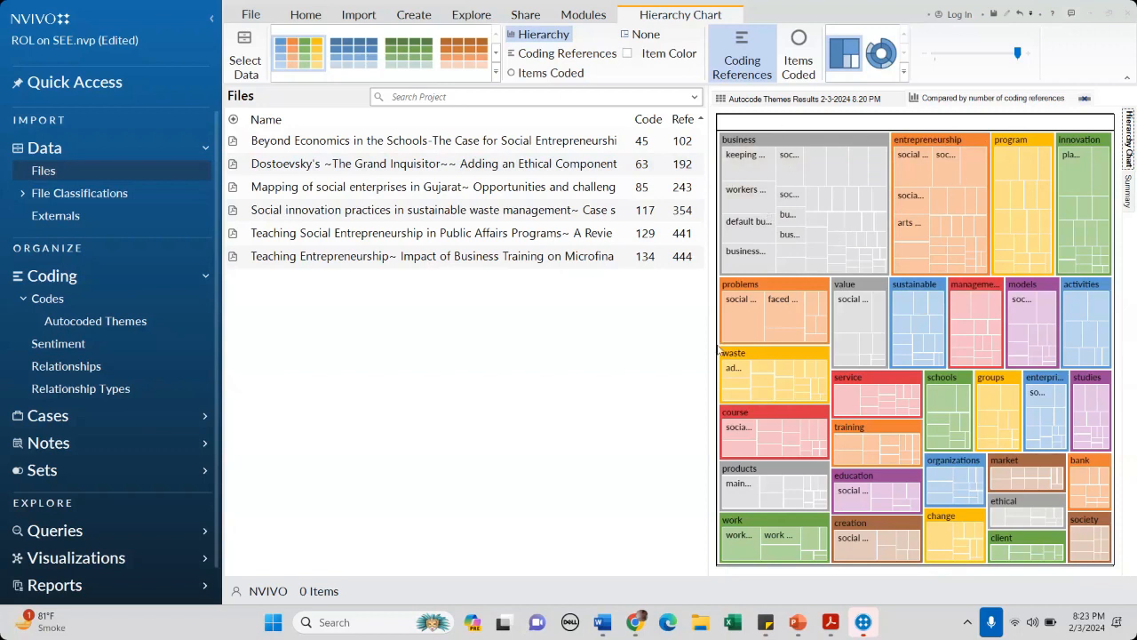
drag(708, 343, 433, 343)
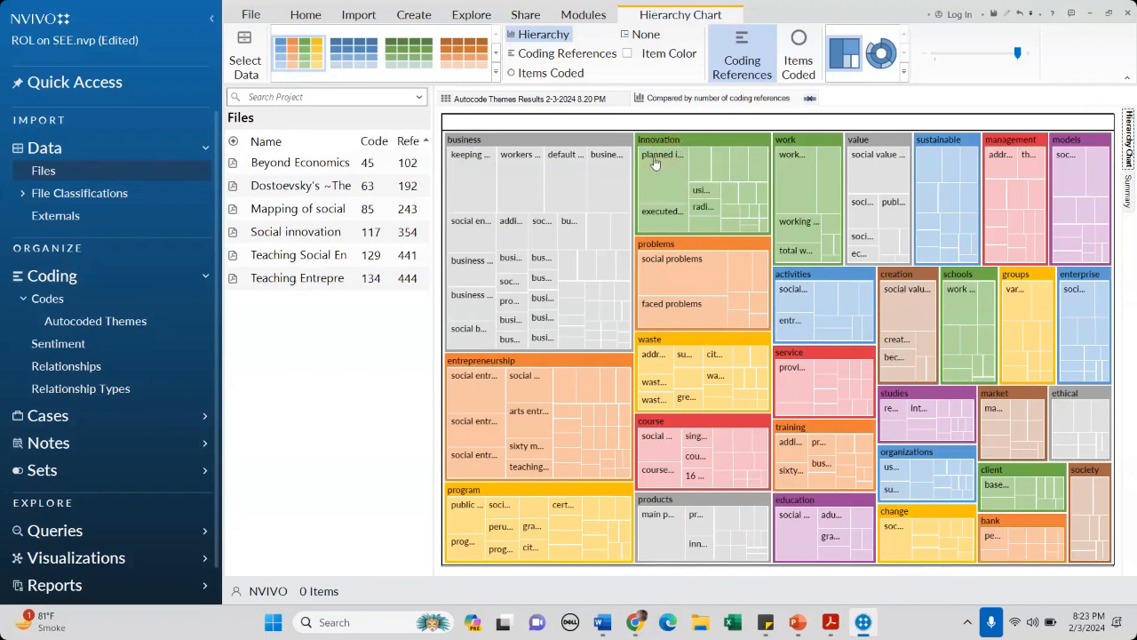
mouse_move(664, 161)
mouse_move(511, 144)
mouse_move(478, 173)
- Open the hierarchy chart's summary table and read through the coding reference numbers for each code
click(1128, 201)
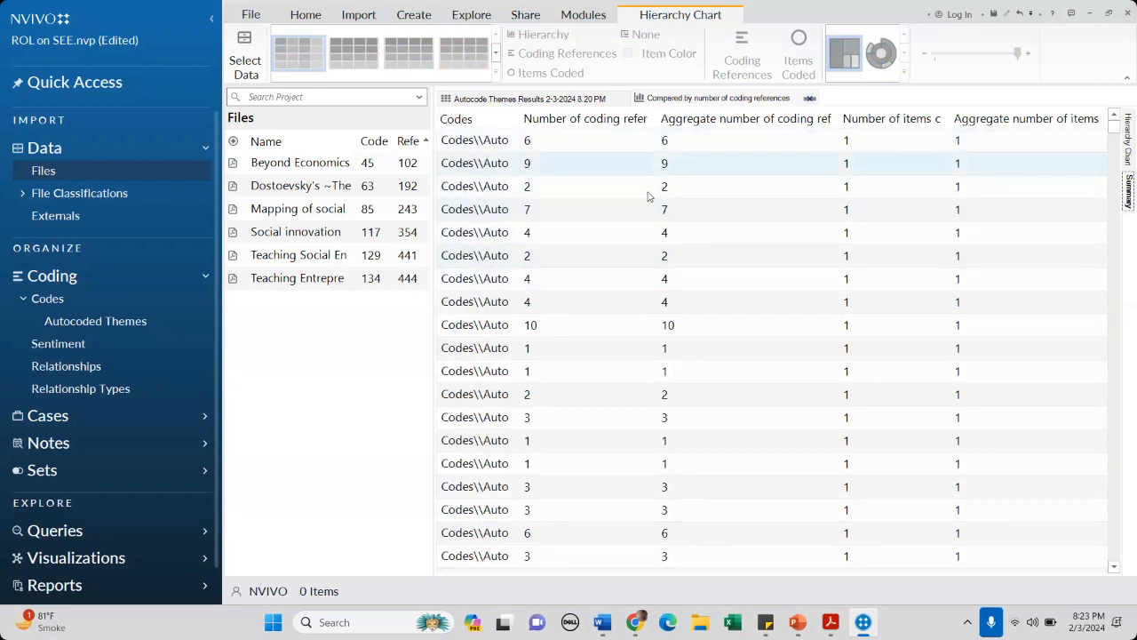
scroll(622, 309, down, 10)
scroll(622, 309, up, 10)
- Open the Autocode Themes Results coding matrix and transpose it so the themes are rows and the files are columns
click(531, 97)
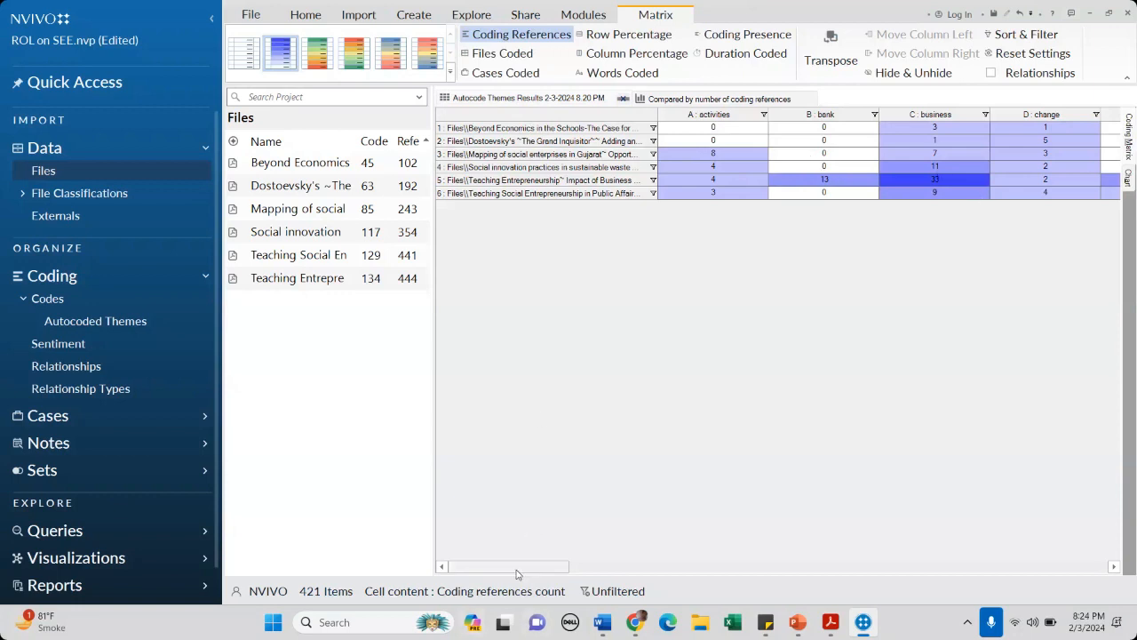
drag(518, 574, 731, 574)
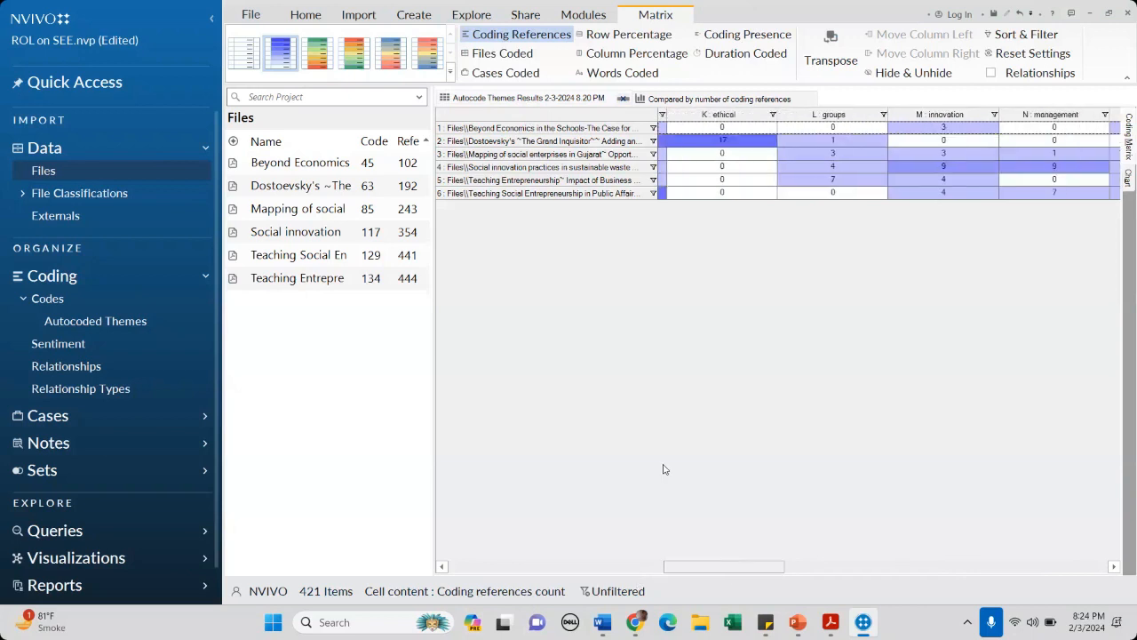
click(829, 56)
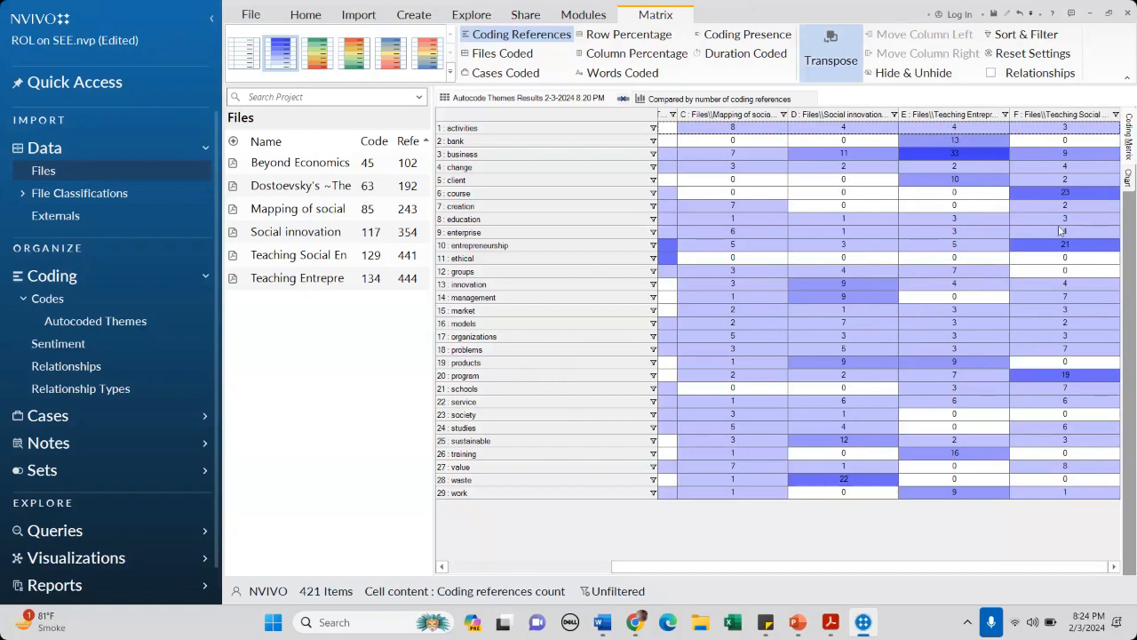
scroll(779, 459, left, 2)
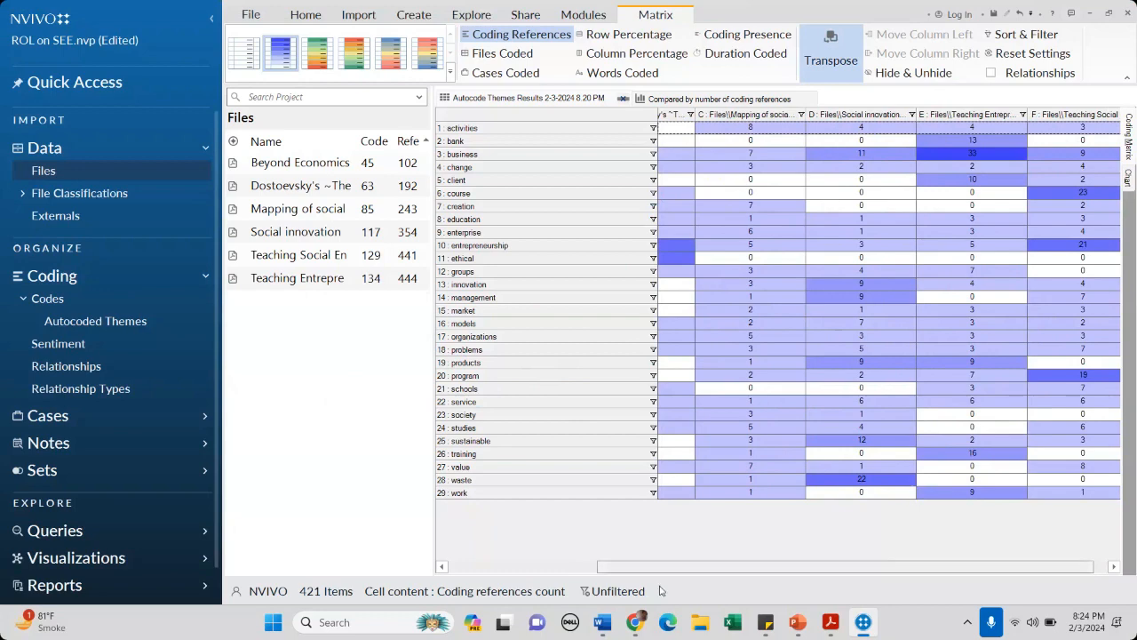
scroll(710, 169, left, 5)
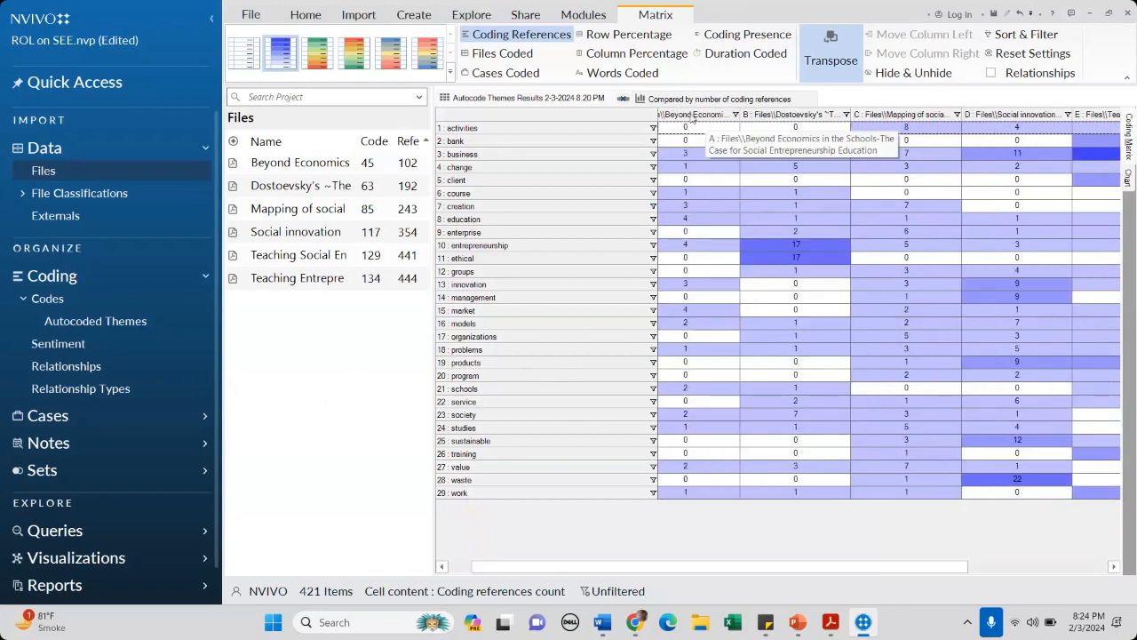
- Select the Dostoevsky article's column and try the red-yellow-blue shading on the coding matrix
click(791, 115)
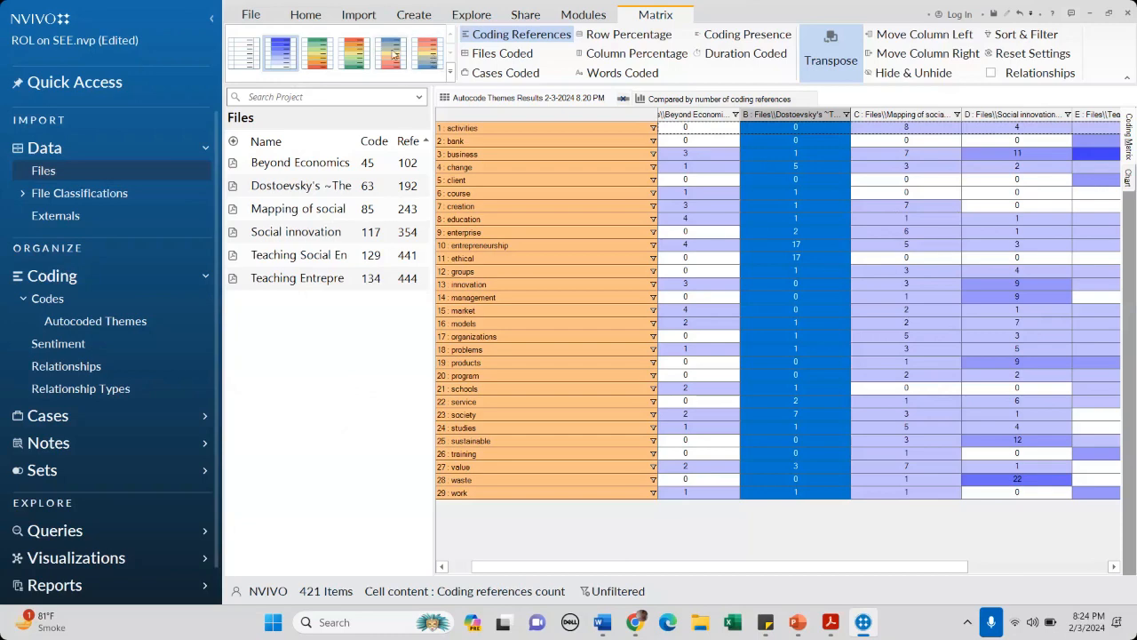
click(430, 64)
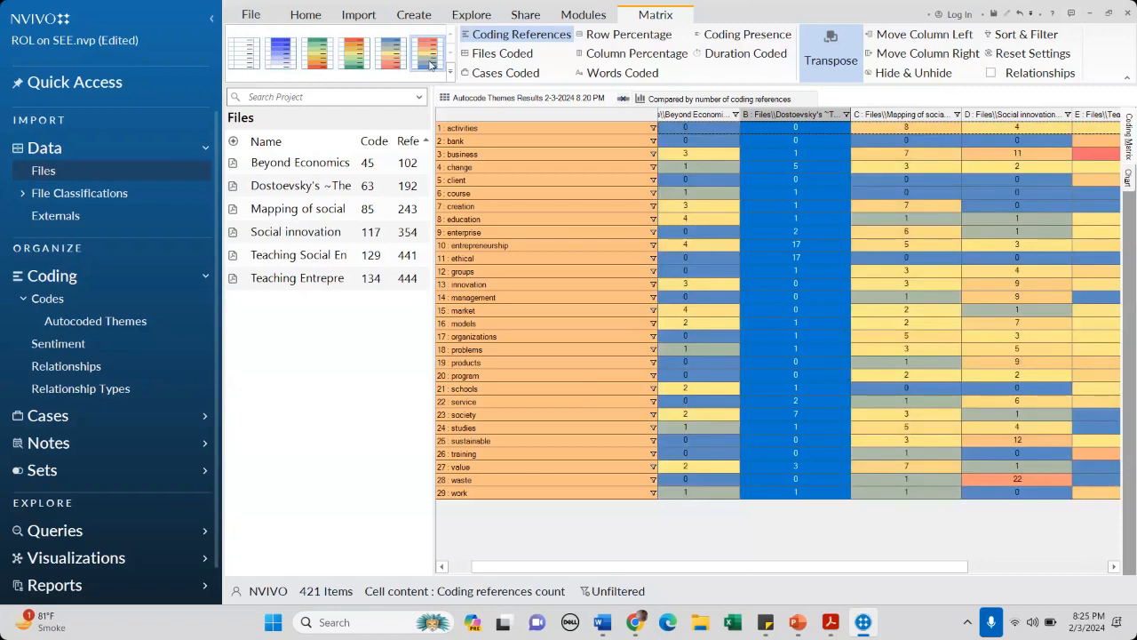
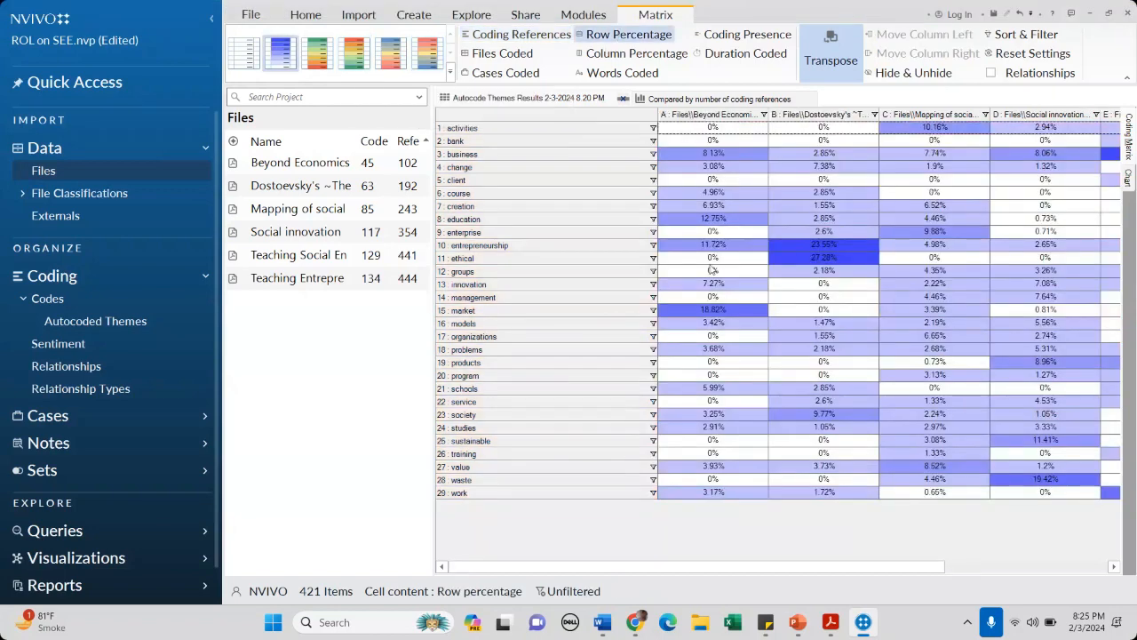
- Display the coding matrix cells as column percentages
click(629, 55)
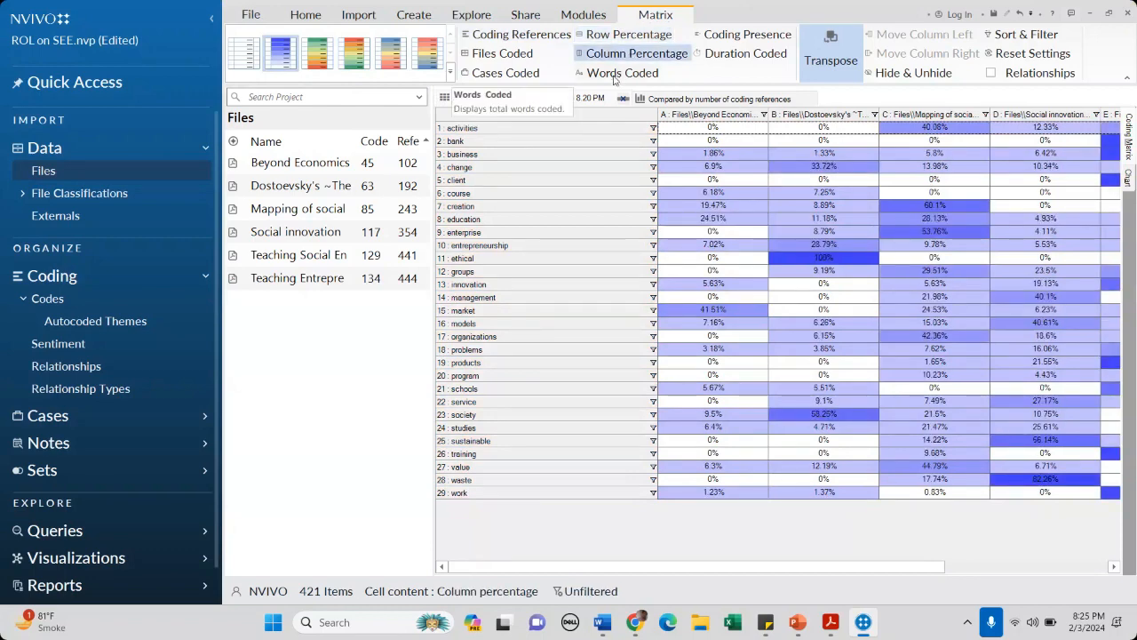
- Display the coding matrix cells as words coded and look across the remaining article columns
click(613, 74)
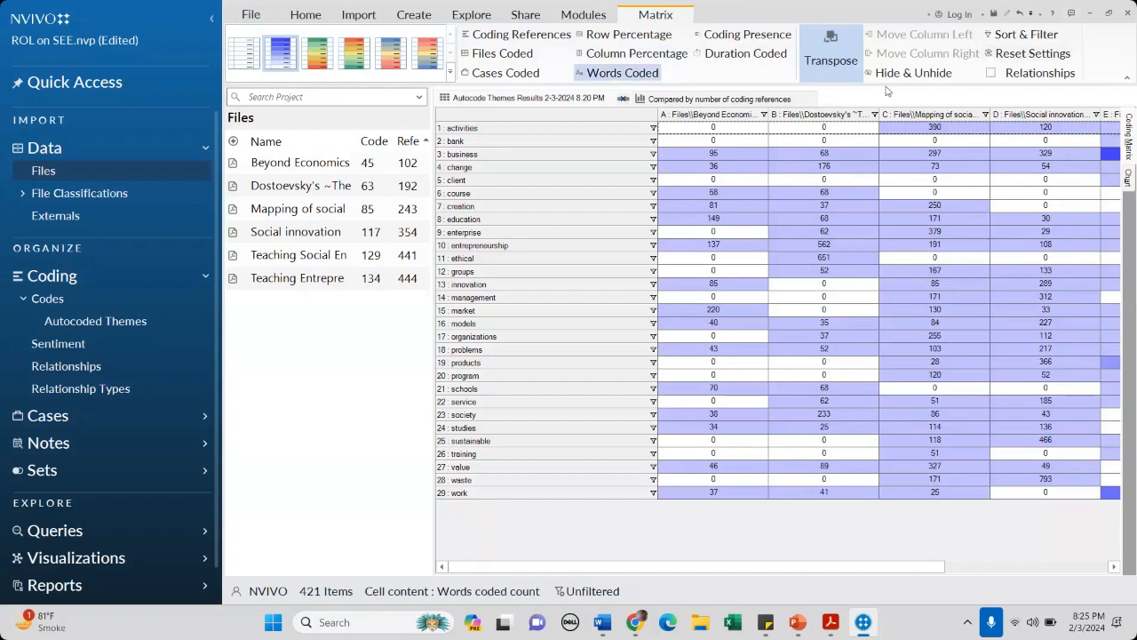
drag(775, 569, 933, 567)
drag(850, 563, 873, 548)
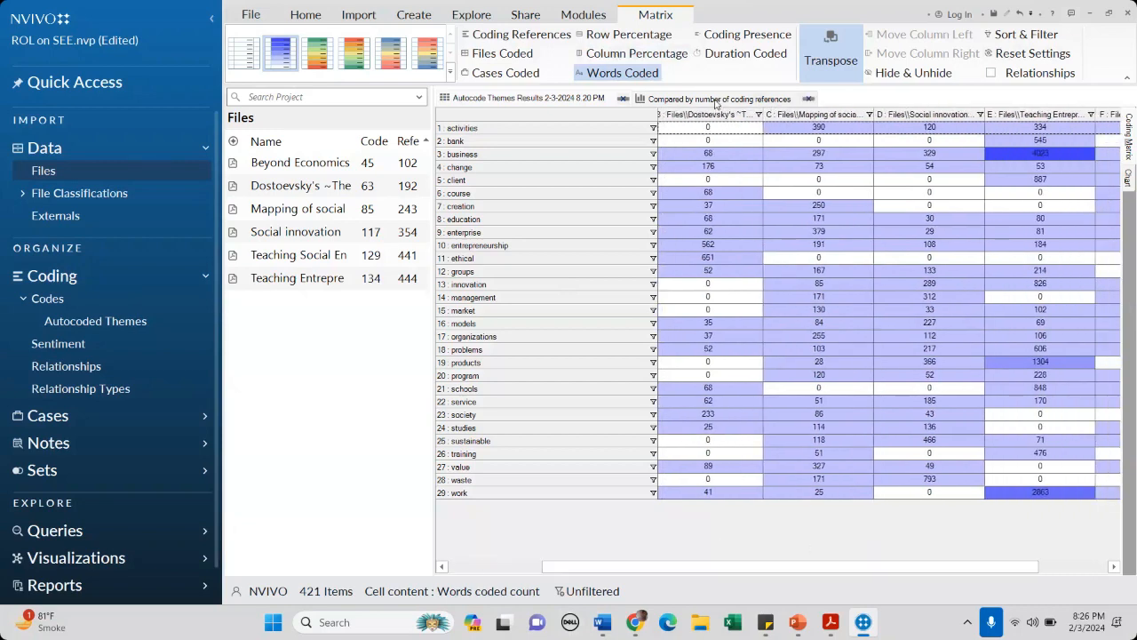
- Return to the hierarchy chart compared by number of coding references and show the chart instead of its summary table
click(718, 102)
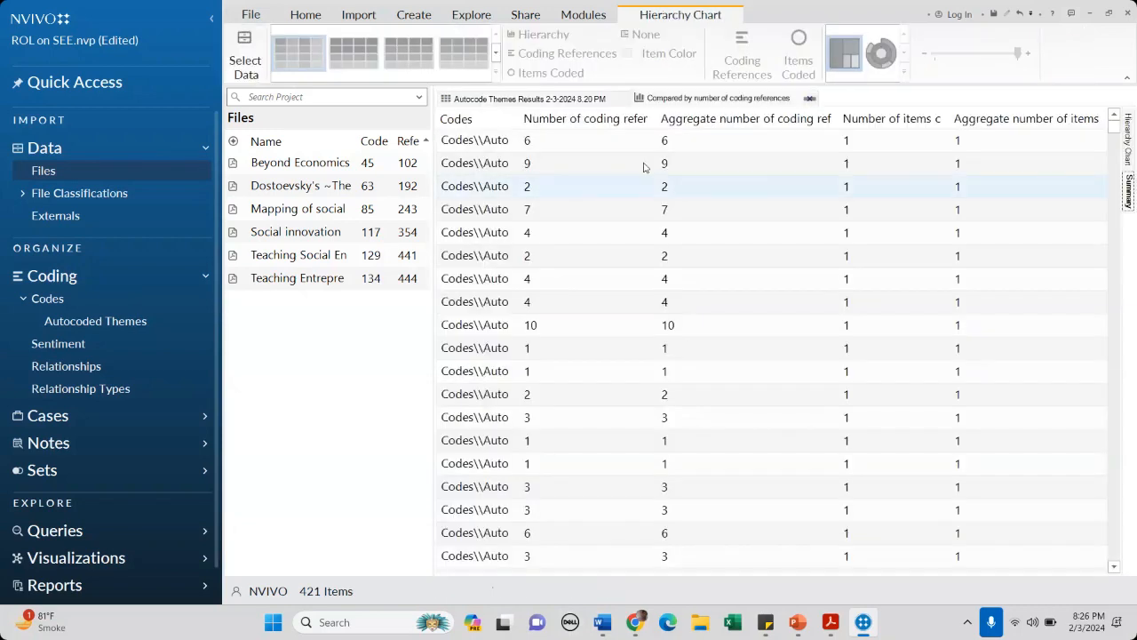
click(546, 98)
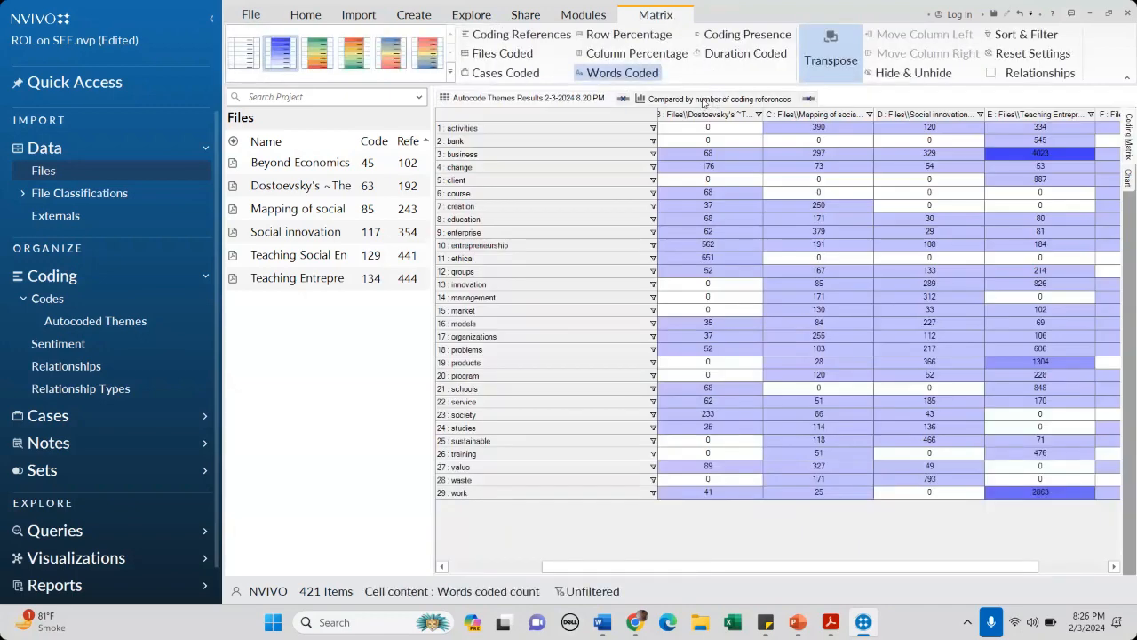
click(703, 101)
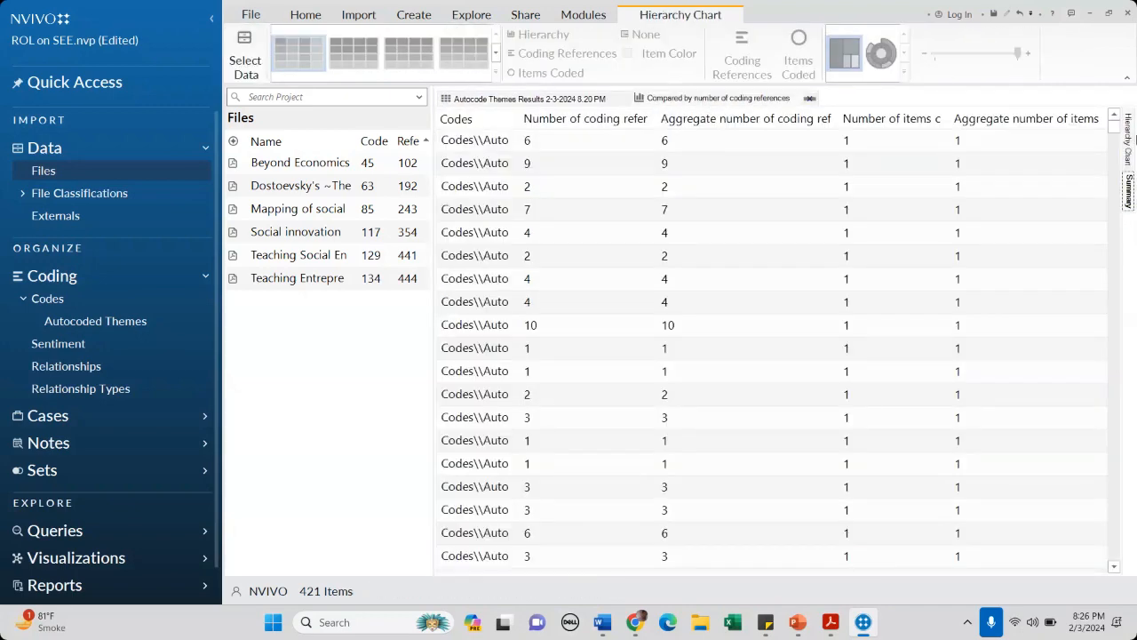
click(1129, 142)
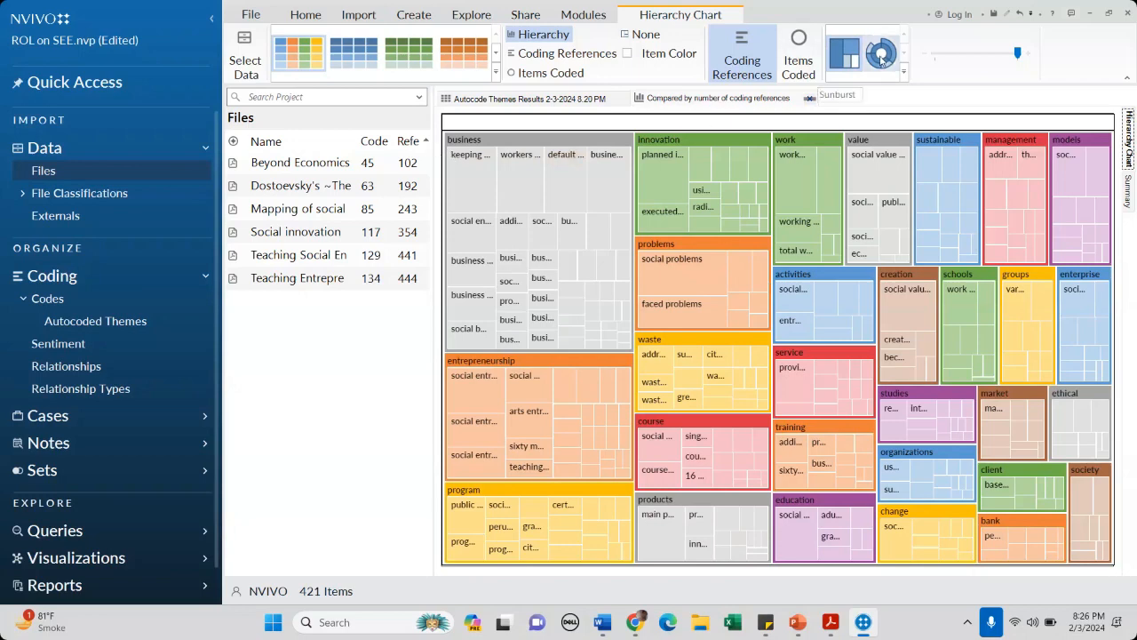
- View the hierarchy chart as a sunburst and examine its themes, finishing with the treemap layout
click(882, 55)
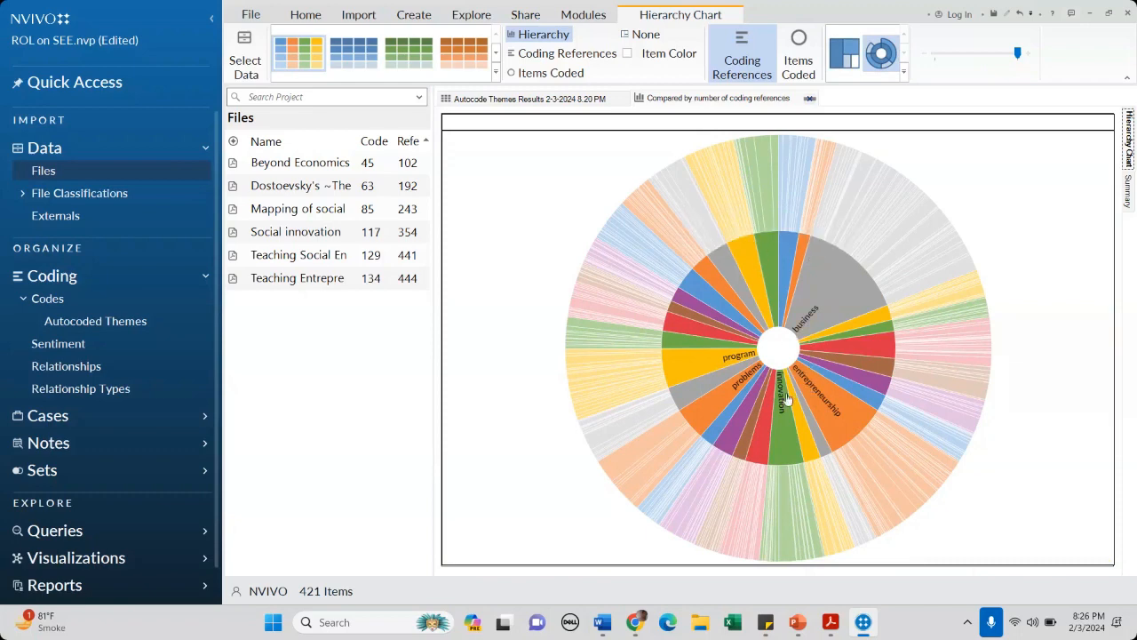
mouse_move(737, 363)
mouse_move(737, 287)
click(845, 55)
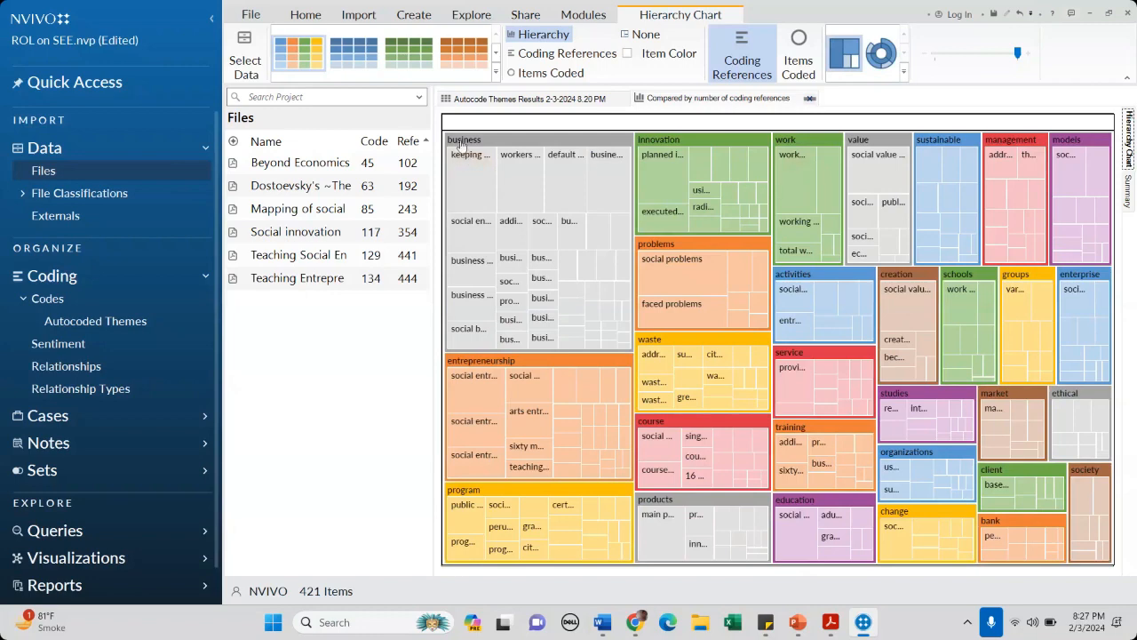
- Drill into the business theme in the treemap and open the references coded to it
mouse_move(461, 145)
click(477, 142)
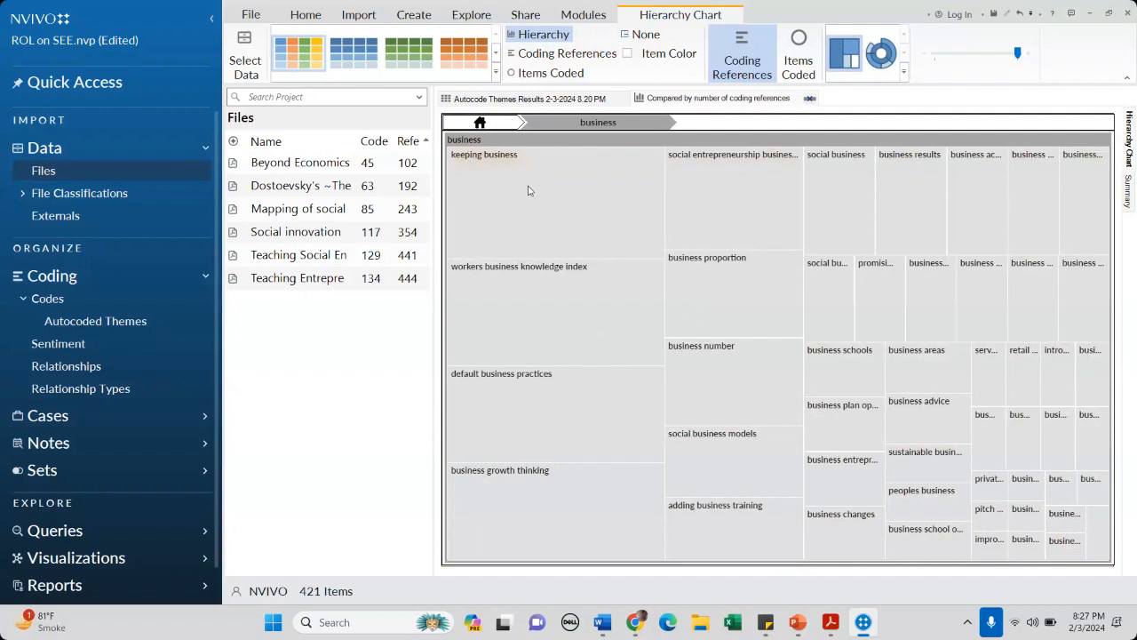
right_click(492, 142)
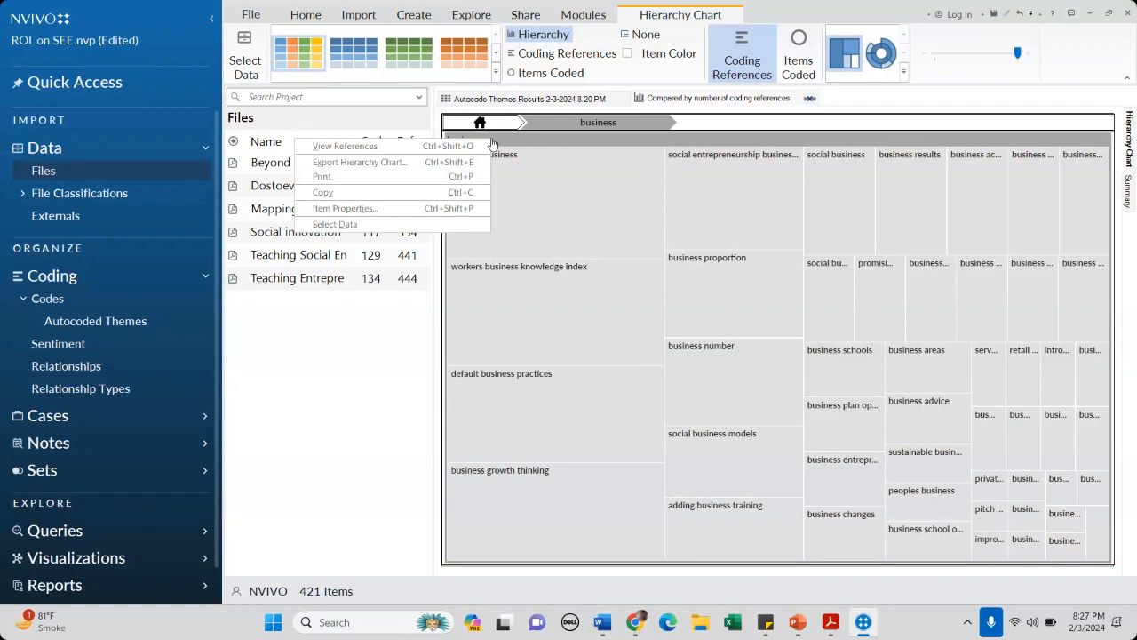
click(356, 146)
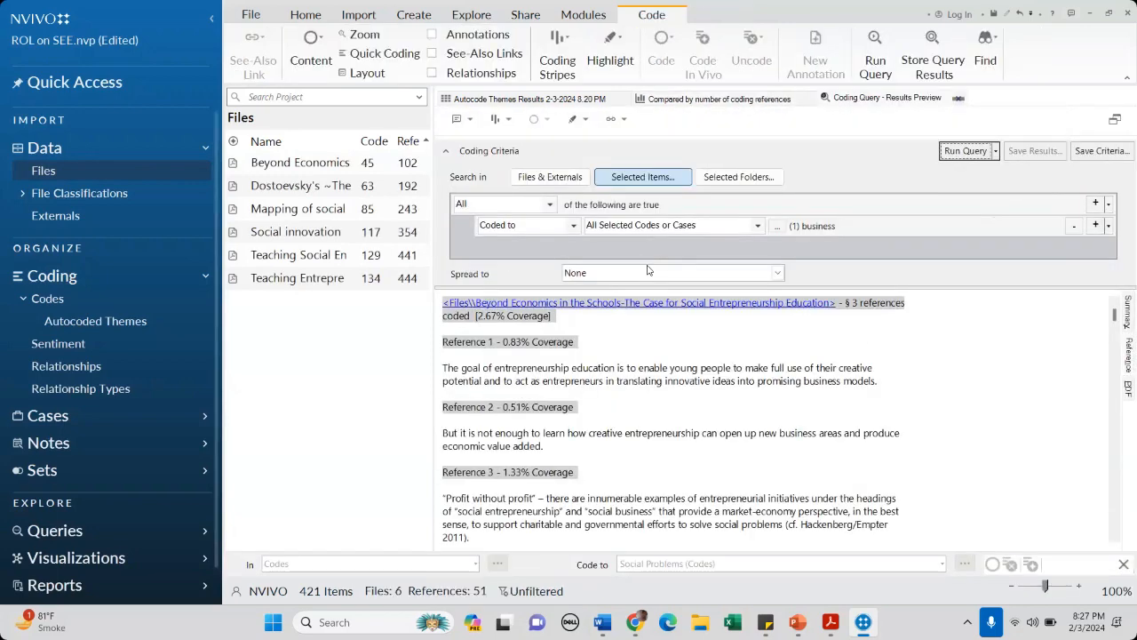
- Skim the passages coded to business across the articles, returning to the start of the results
scroll(726, 380, down, 10)
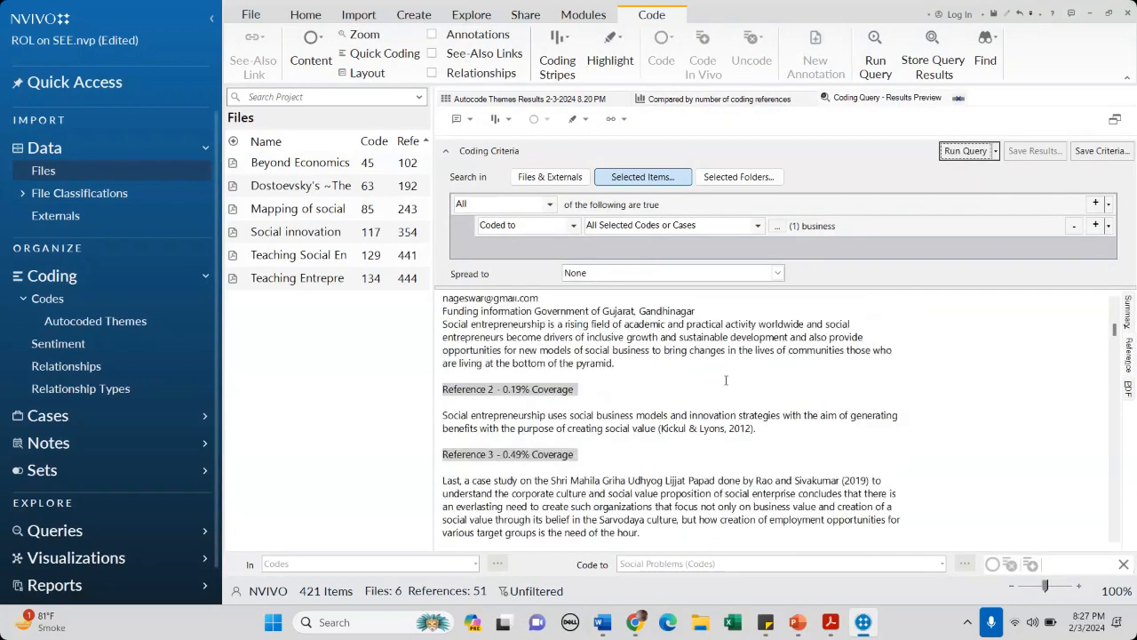
scroll(726, 380, down, 10)
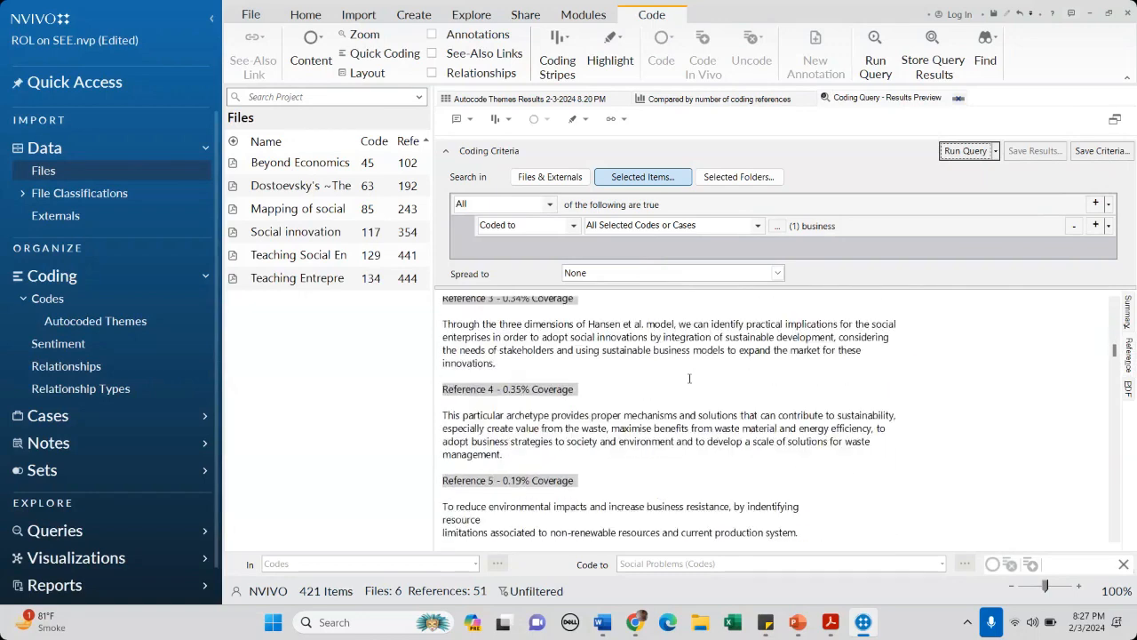
scroll(689, 379, down, 5)
drag(1117, 360, 1105, 315)
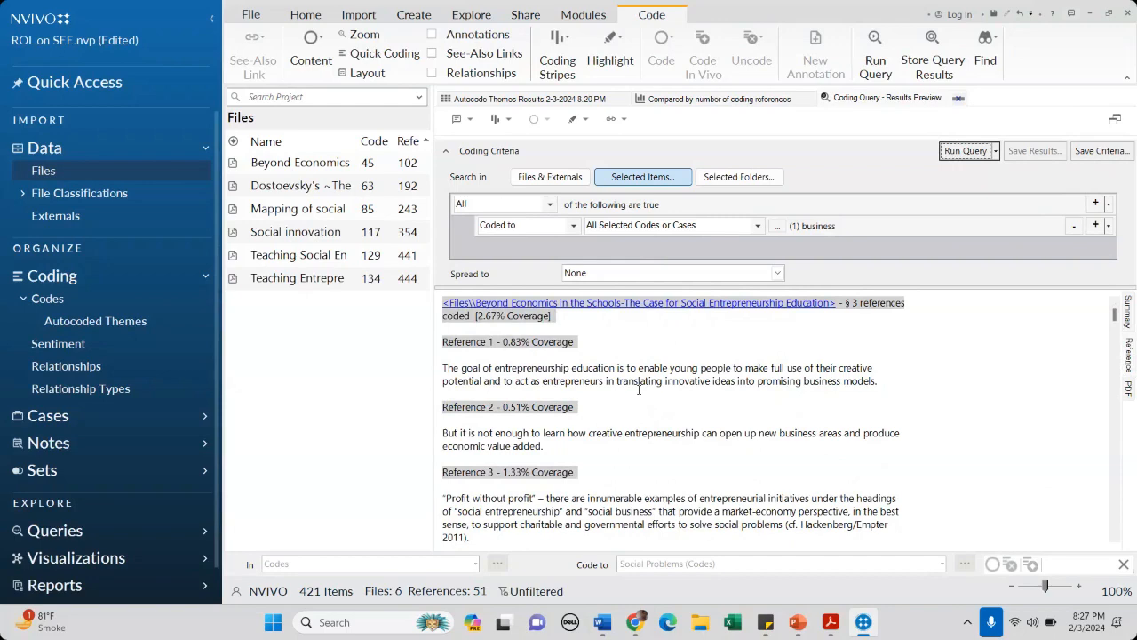
scroll(653, 412, down, 15)
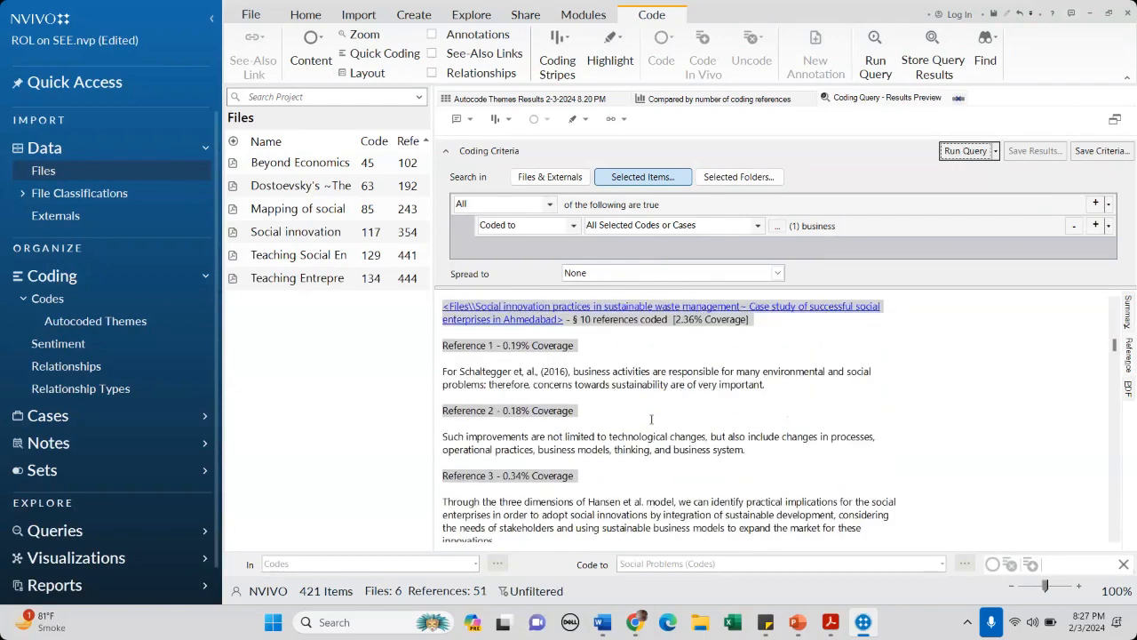
drag(1115, 358, 1115, 311)
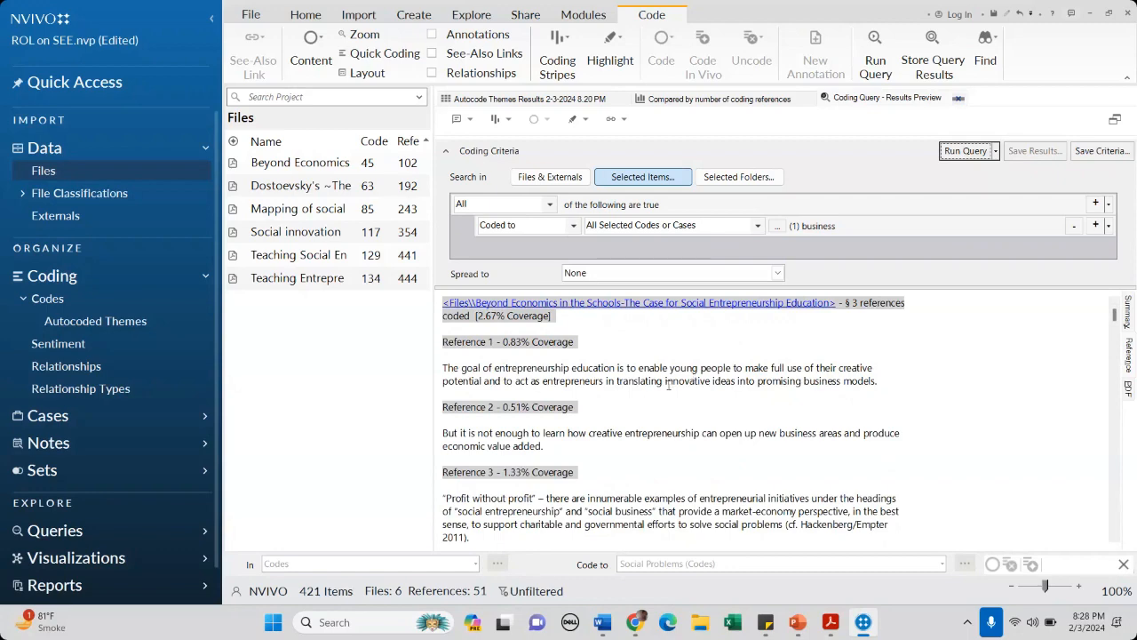
- Examine the business references from the Dostoevsky and Gujarat social enterprise mapping articles in the coding query results
scroll(609, 379, down, 5)
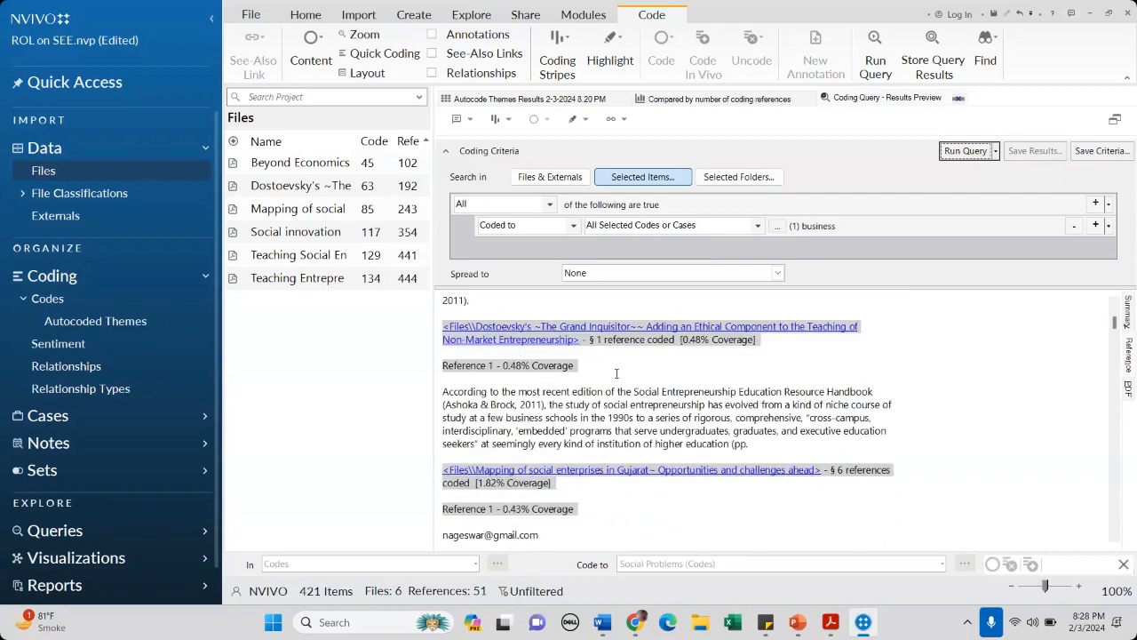
drag(541, 391, 719, 443)
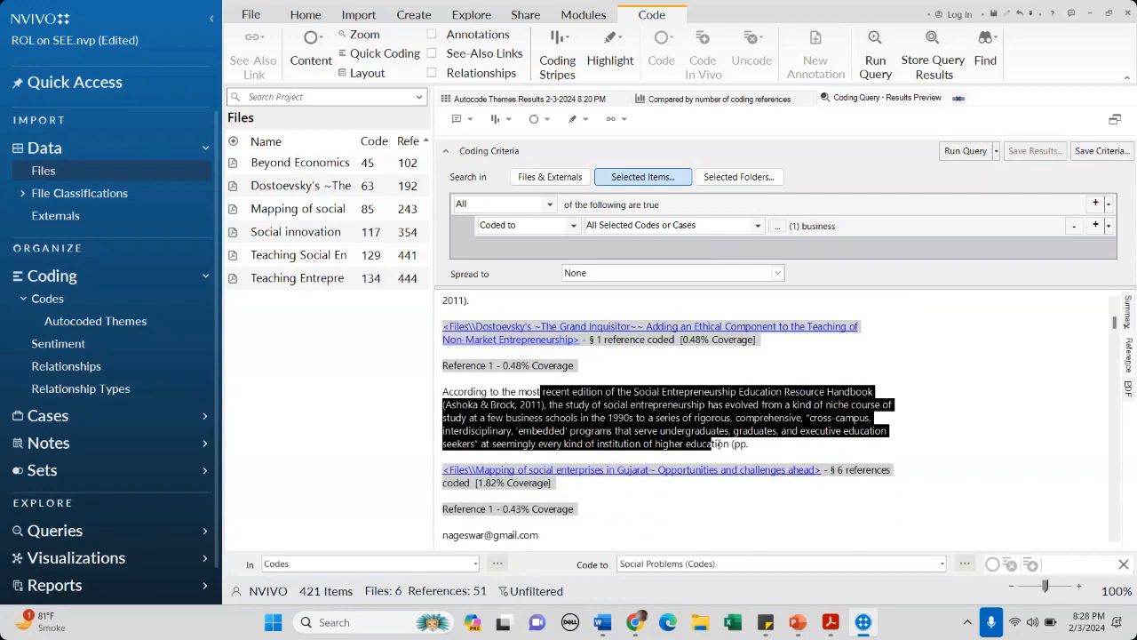
scroll(719, 443, down, 4)
drag(583, 383, 668, 410)
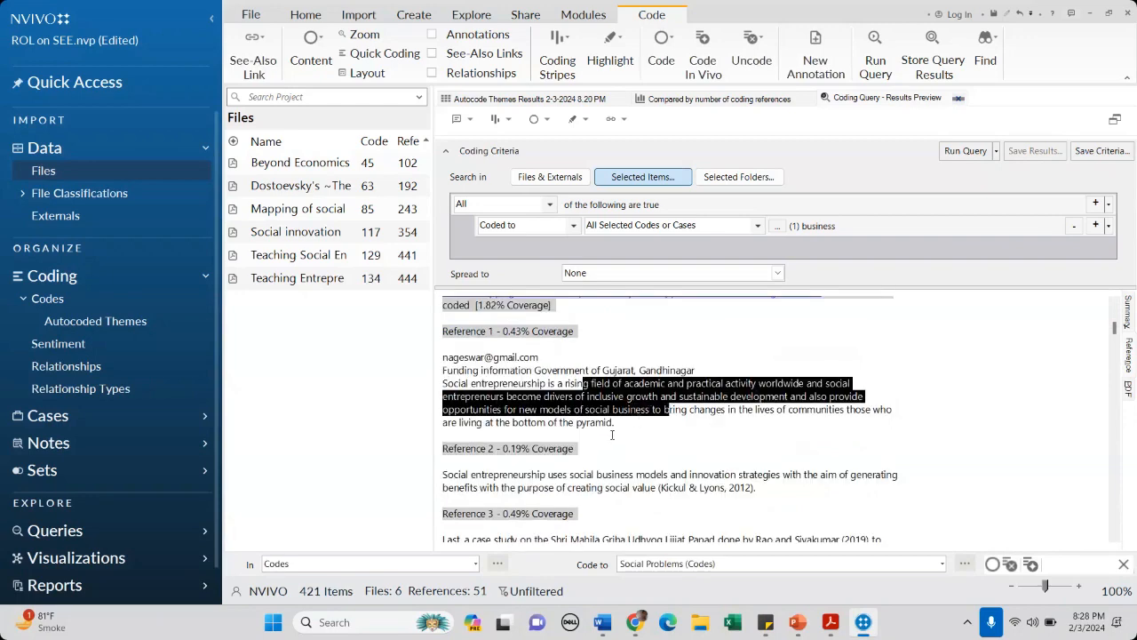
scroll(612, 434, down, 3)
scroll(608, 409, down, 6)
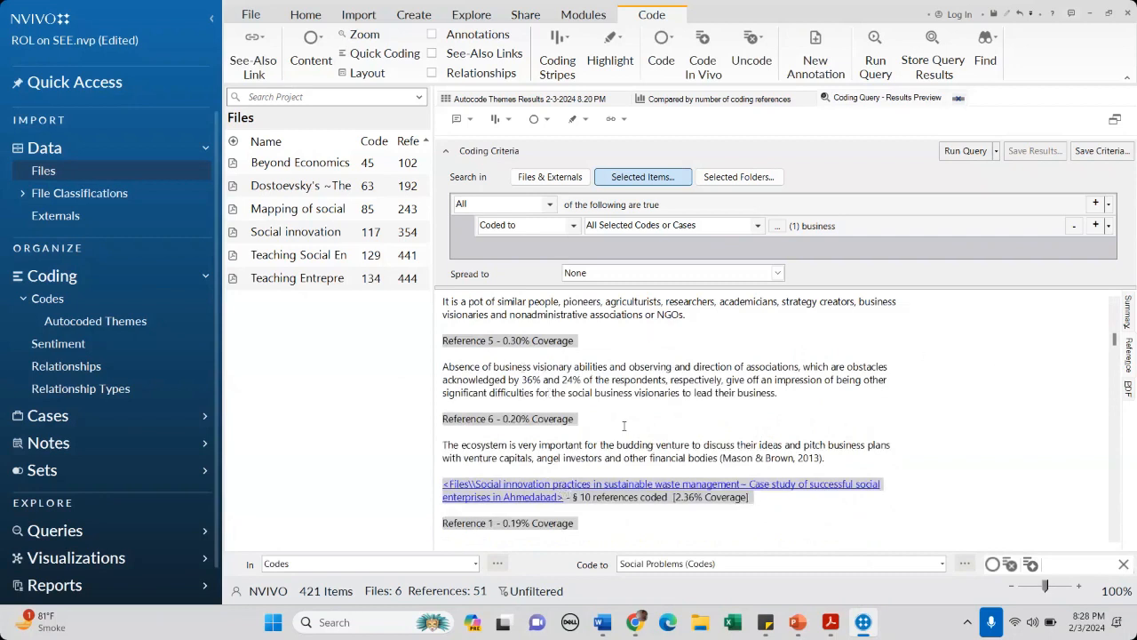
scroll(562, 488, down, 3)
scroll(562, 372, up, 6)
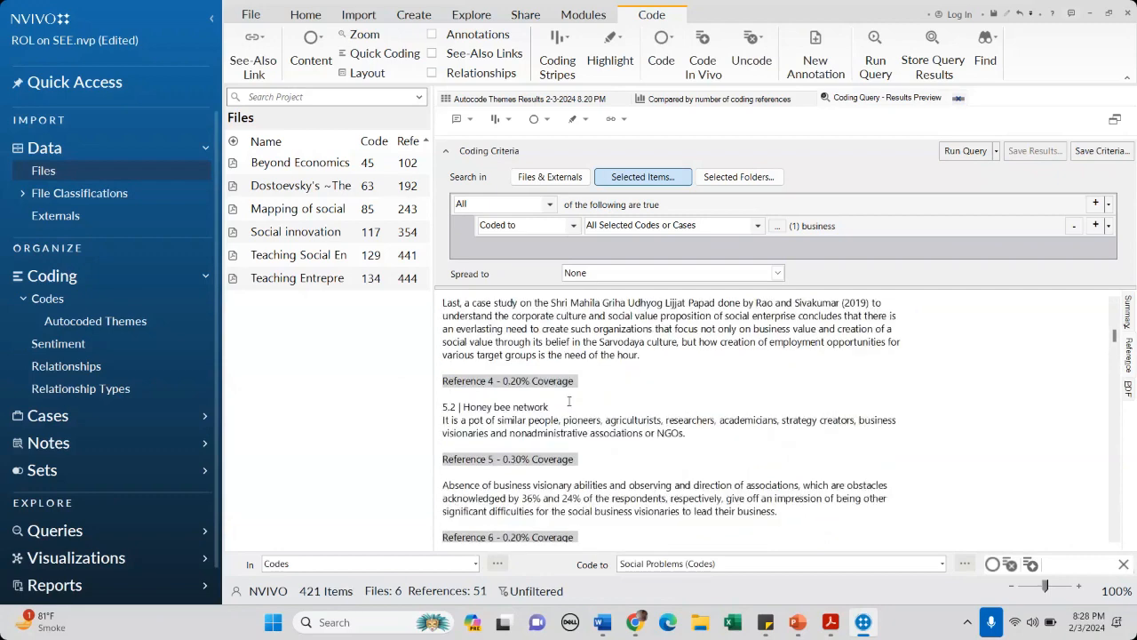
scroll(568, 402, up, 15)
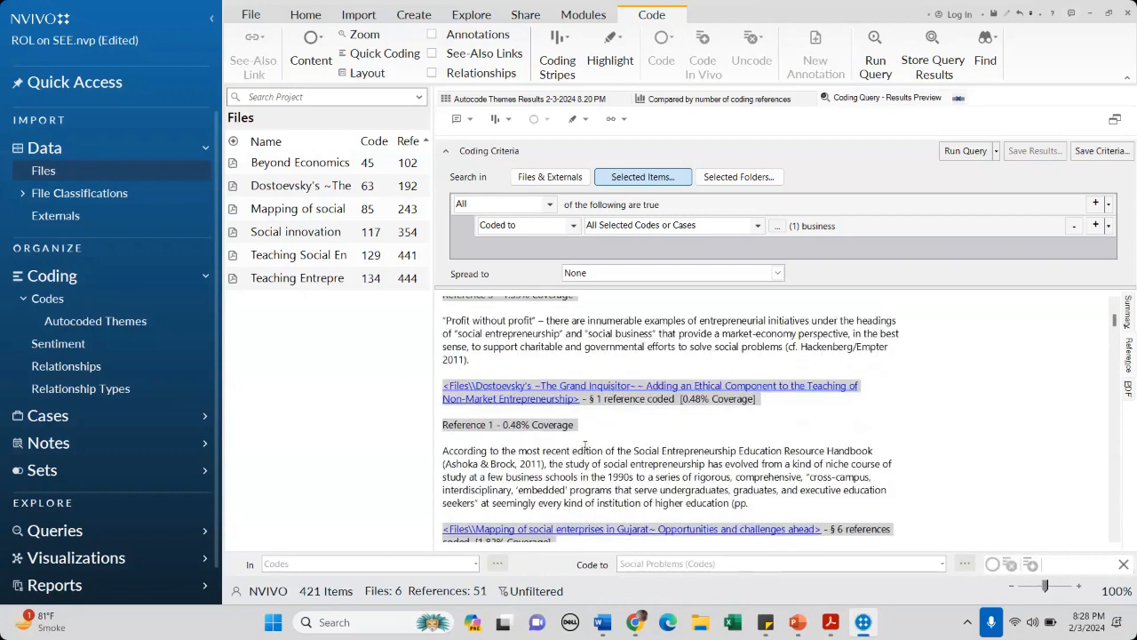
scroll(586, 465, down, 2)
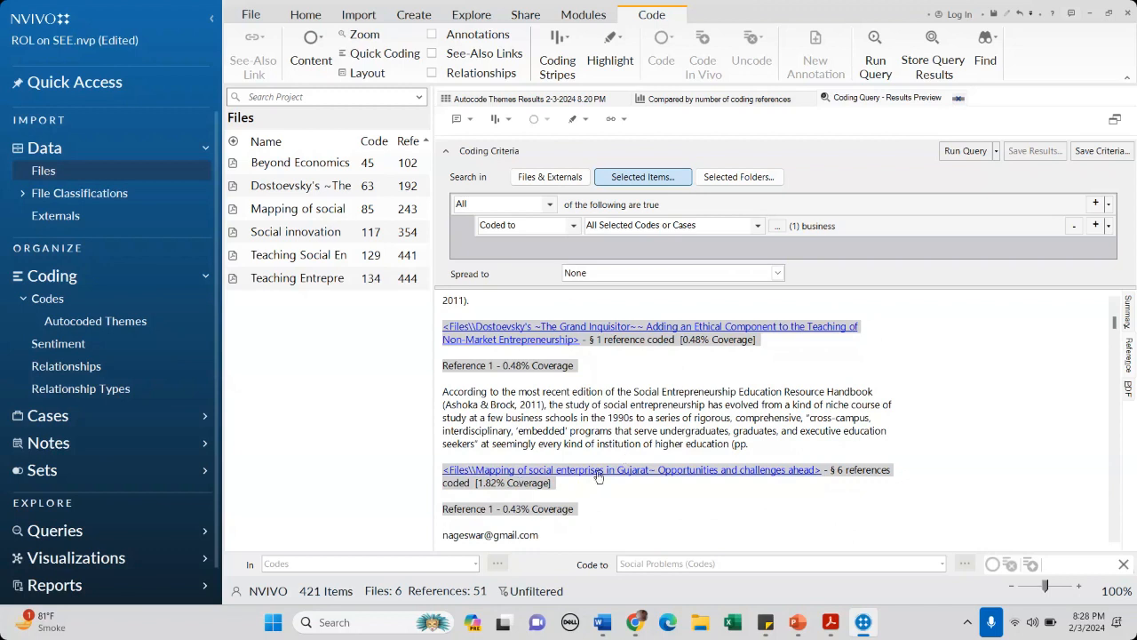
- Open the "Mapping of social enterprises in Gujarat" article from the coding results and skim its pages
click(598, 476)
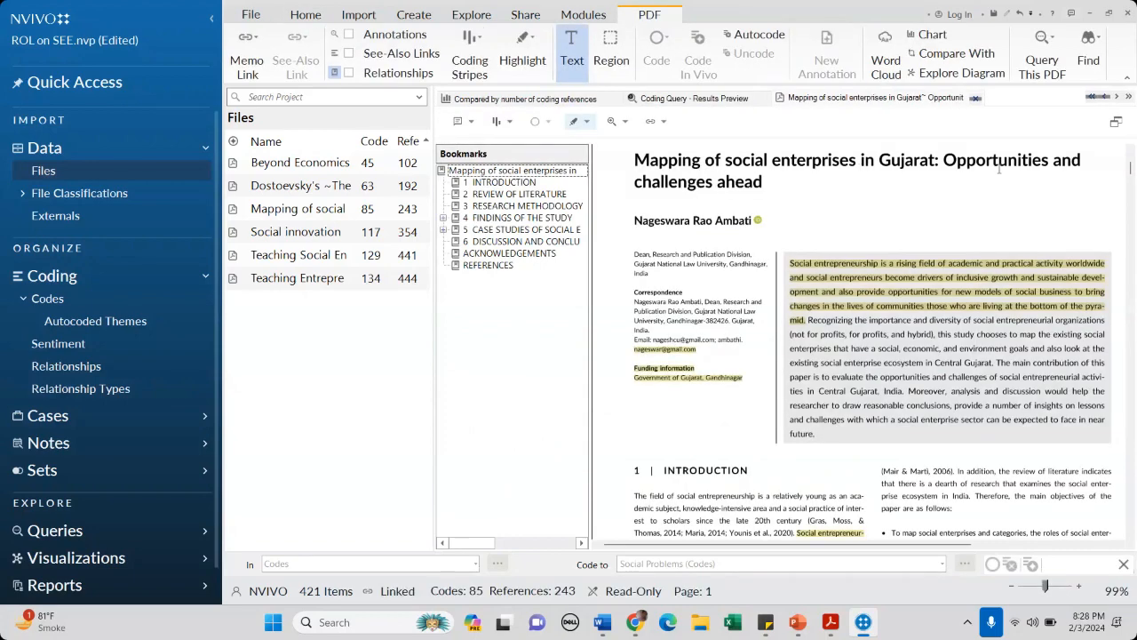
scroll(785, 362, down, 15)
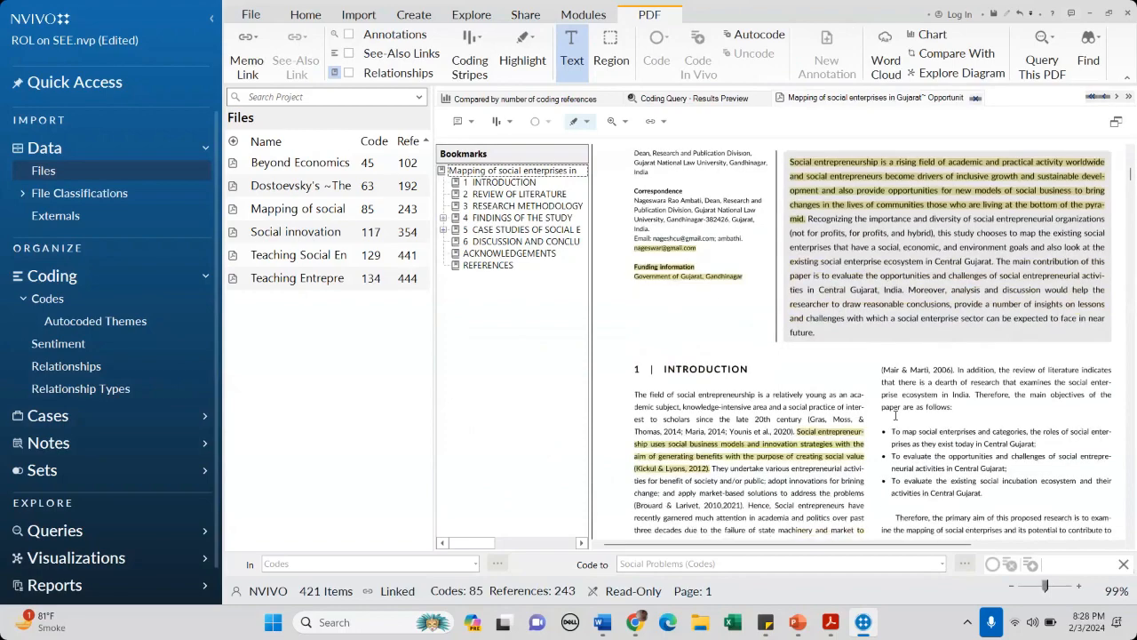
scroll(877, 385, down, 5)
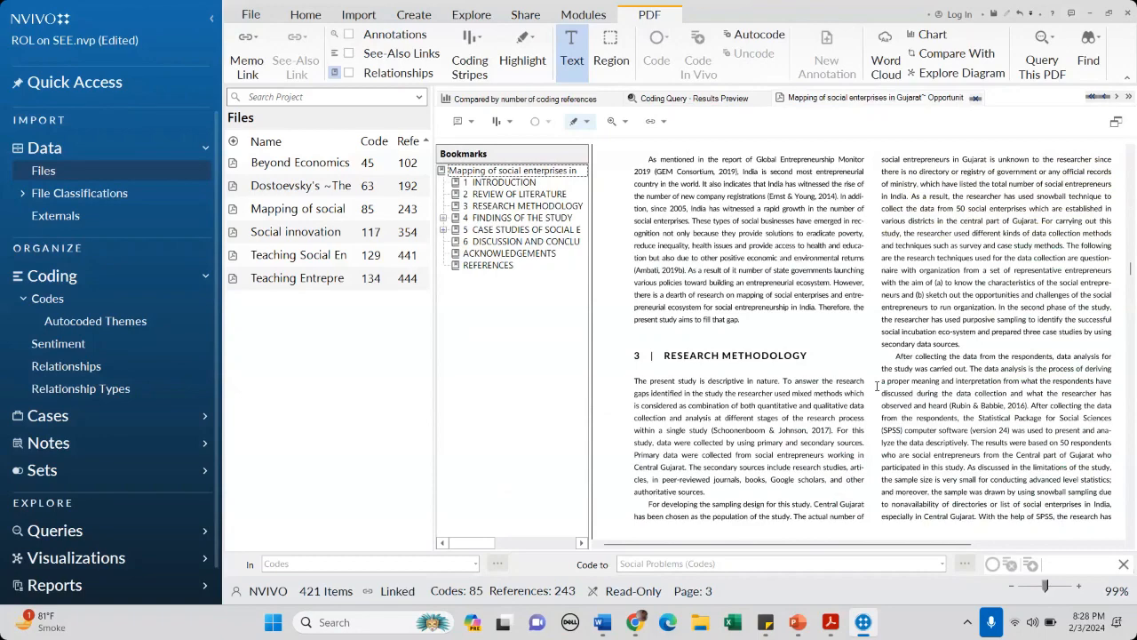
scroll(876, 385, down, 20)
scroll(877, 386, up, 20)
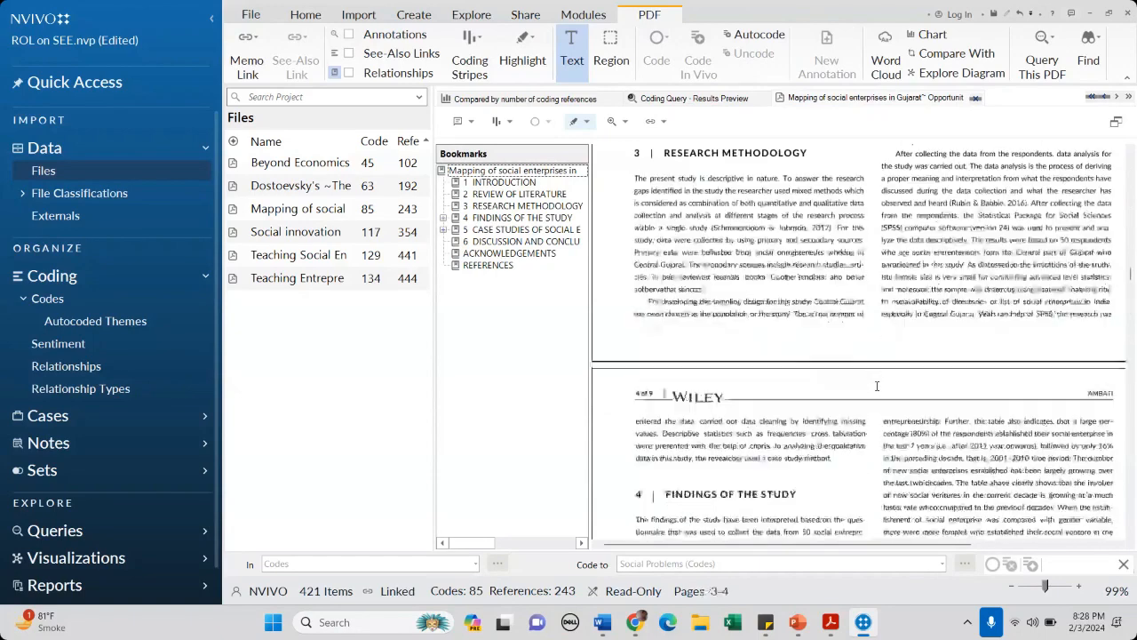
scroll(877, 386, up, 3)
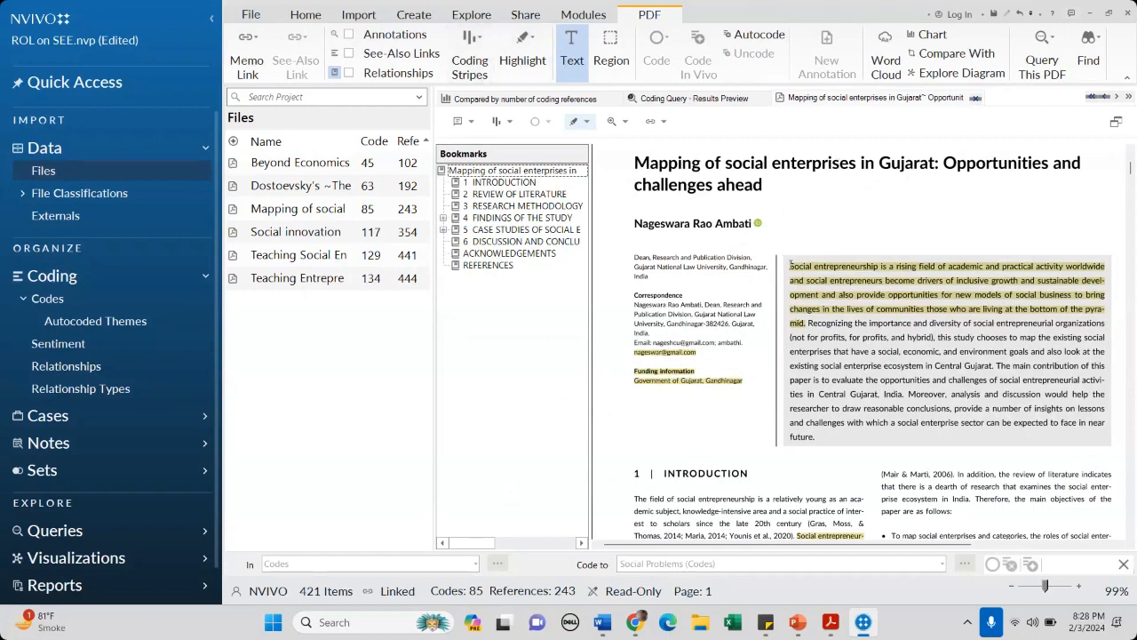
- Examine the highlighted business passages in the Gujarat article from the introduction through the discussion and conclusion
scroll(813, 347, down, 10)
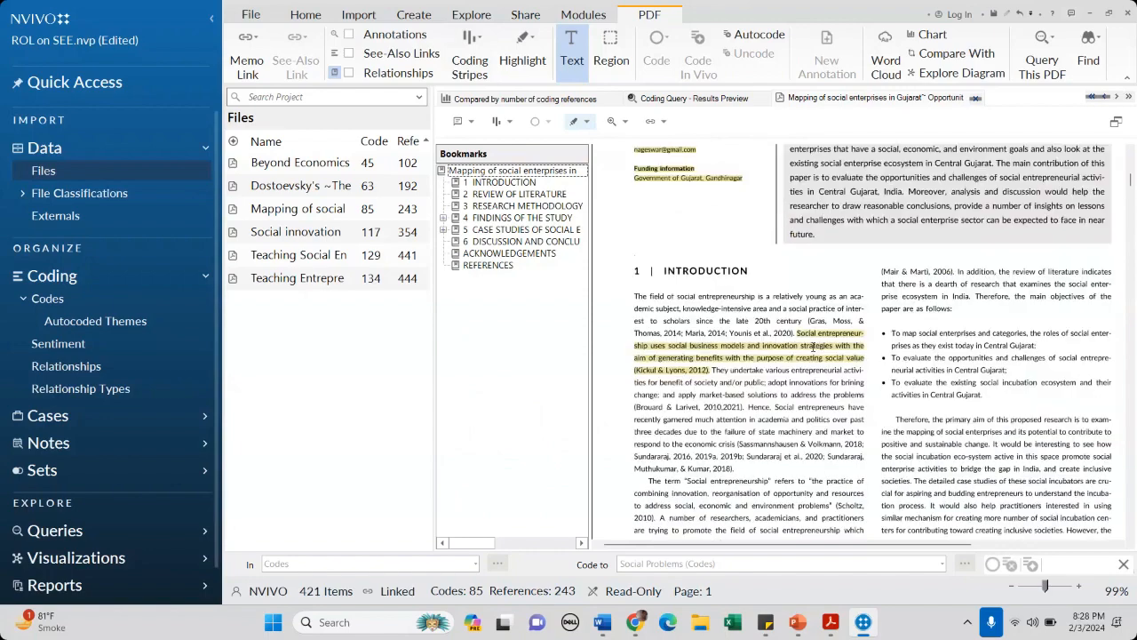
scroll(814, 347, down, 15)
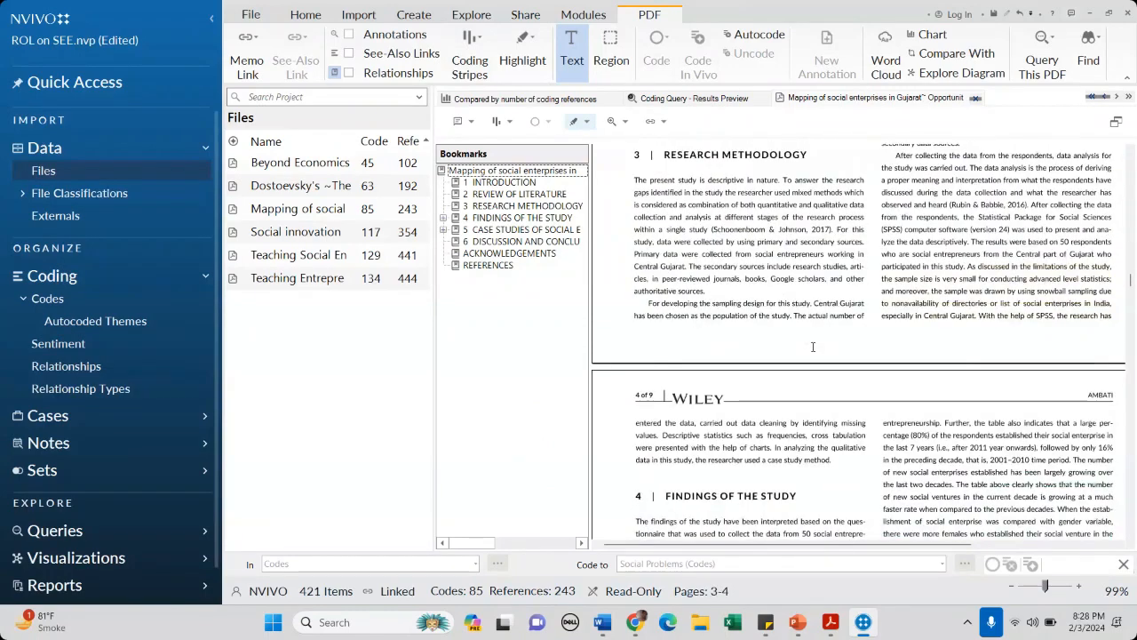
scroll(828, 343, down, 6)
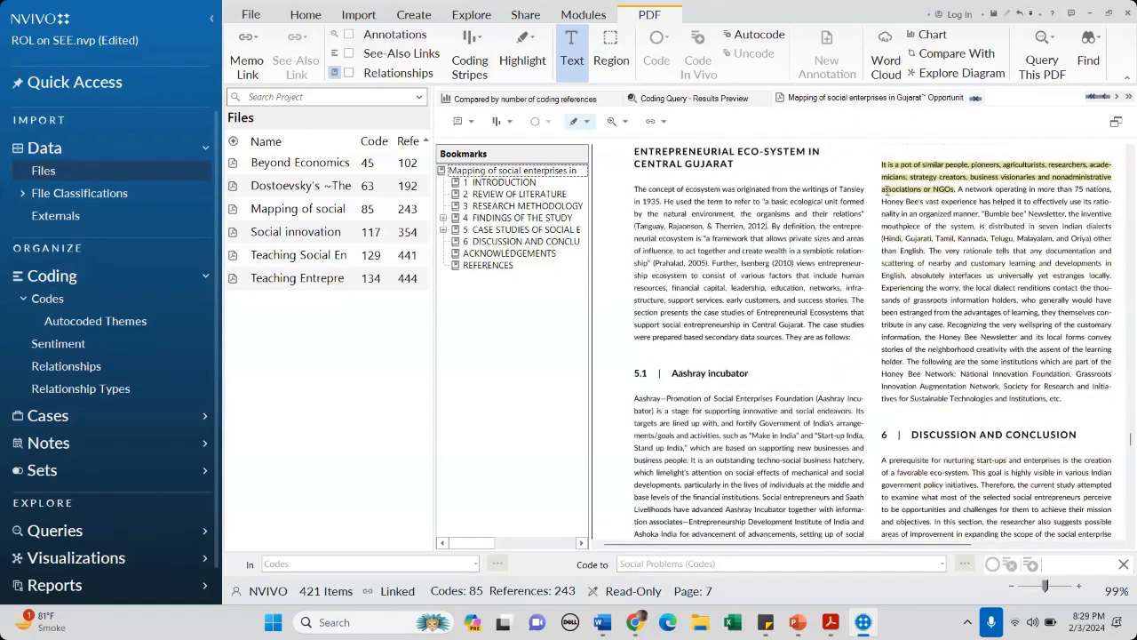
scroll(889, 222, up, 3)
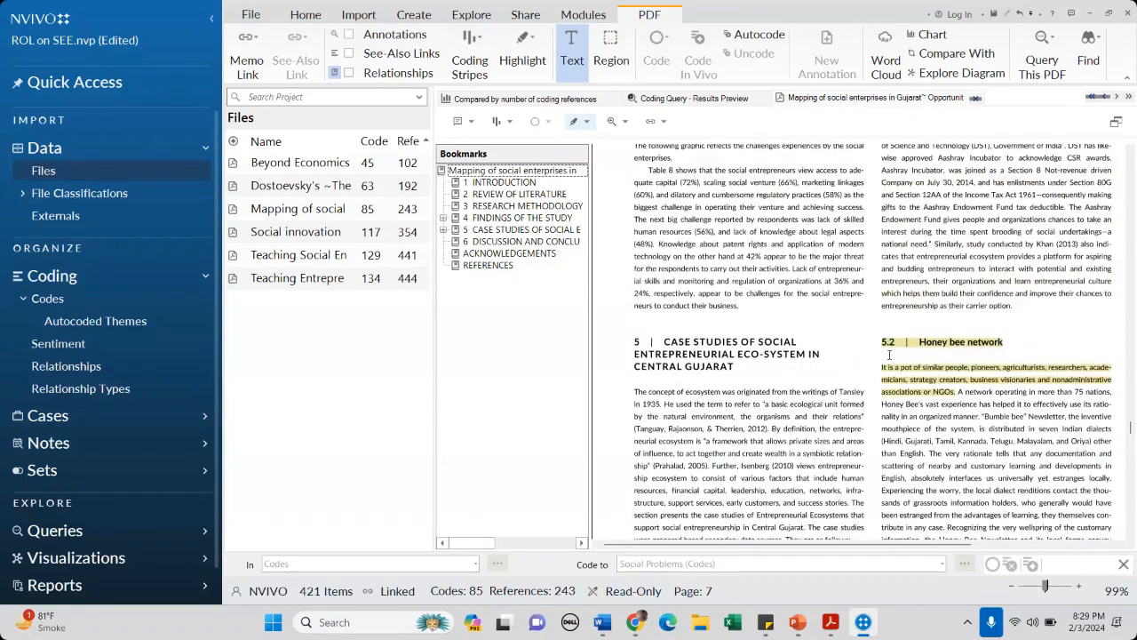
scroll(899, 348, down, 5)
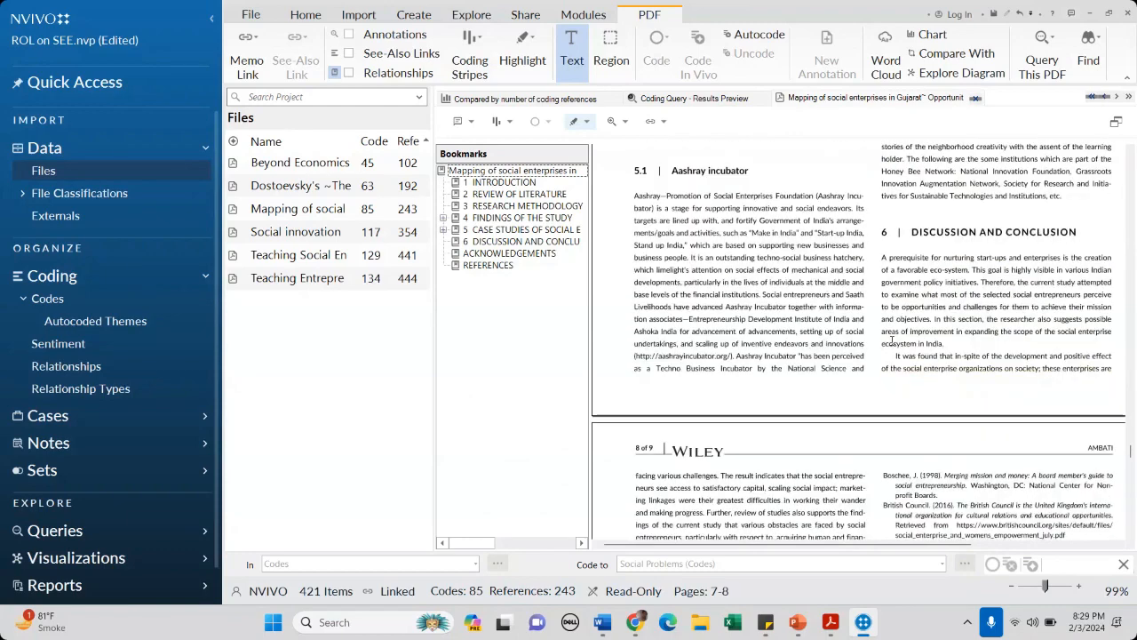
scroll(891, 341, down, 3)
scroll(766, 360, up, 5)
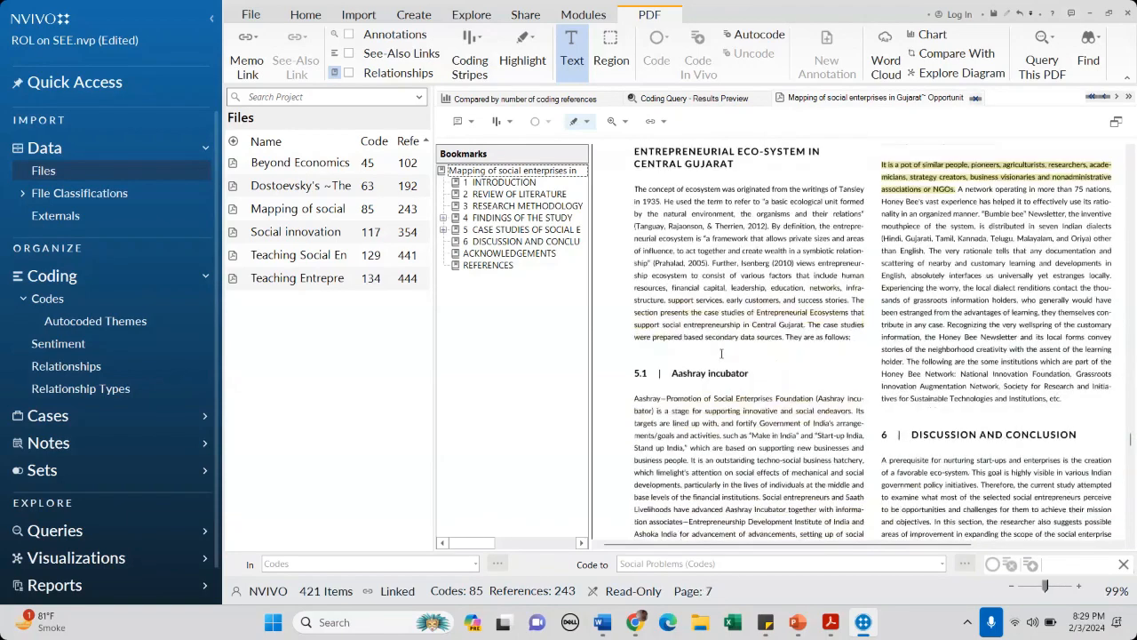
scroll(766, 360, down, 10)
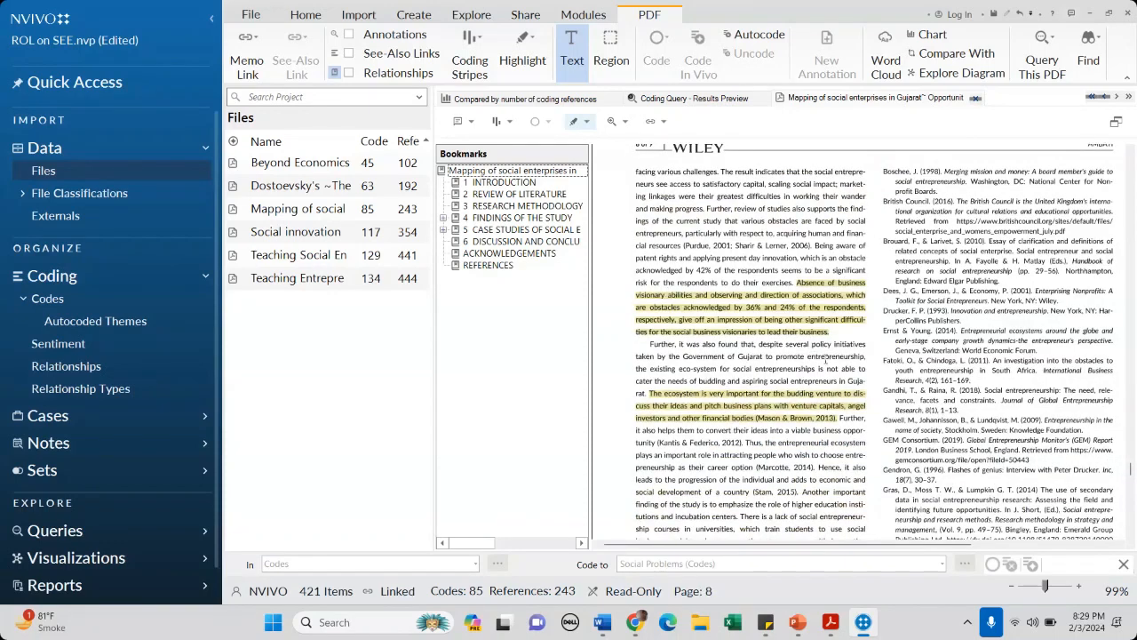
- Close the Gujarat article, select the business passages in the coding query results, and close that results preview
click(976, 97)
scroll(613, 377, down, 1)
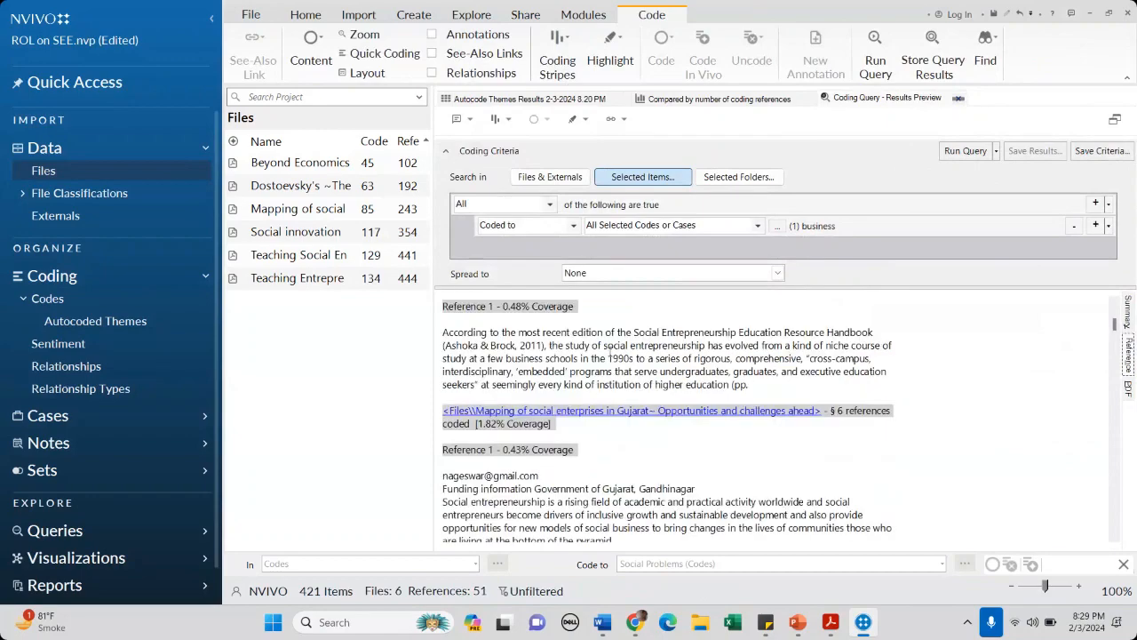
drag(612, 330, 676, 552)
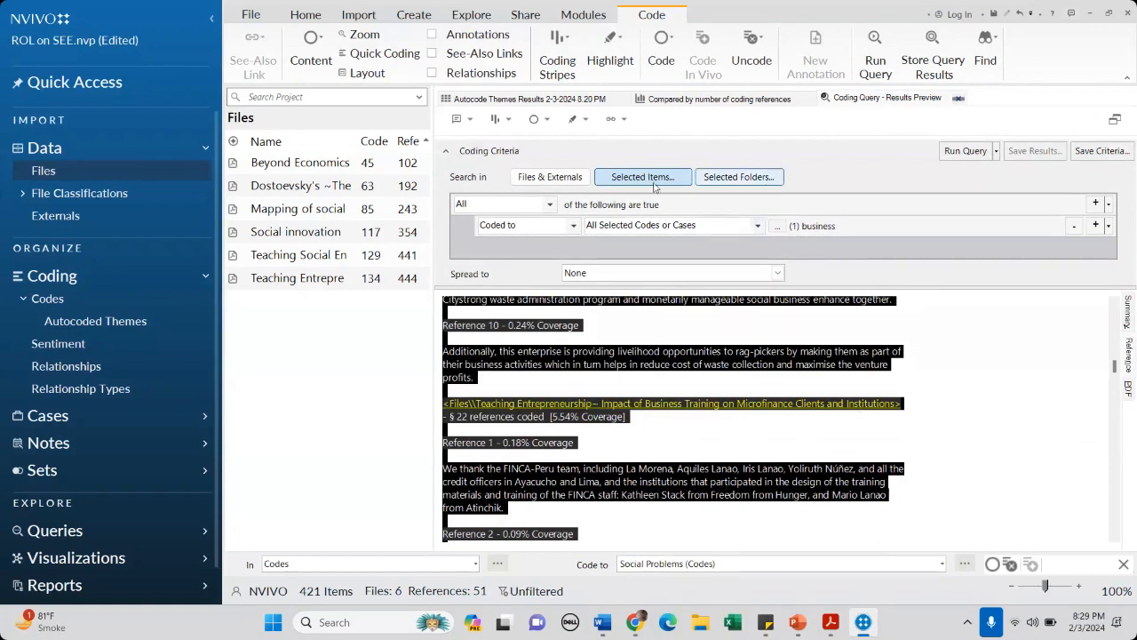
click(959, 99)
mouse_move(651, 307)
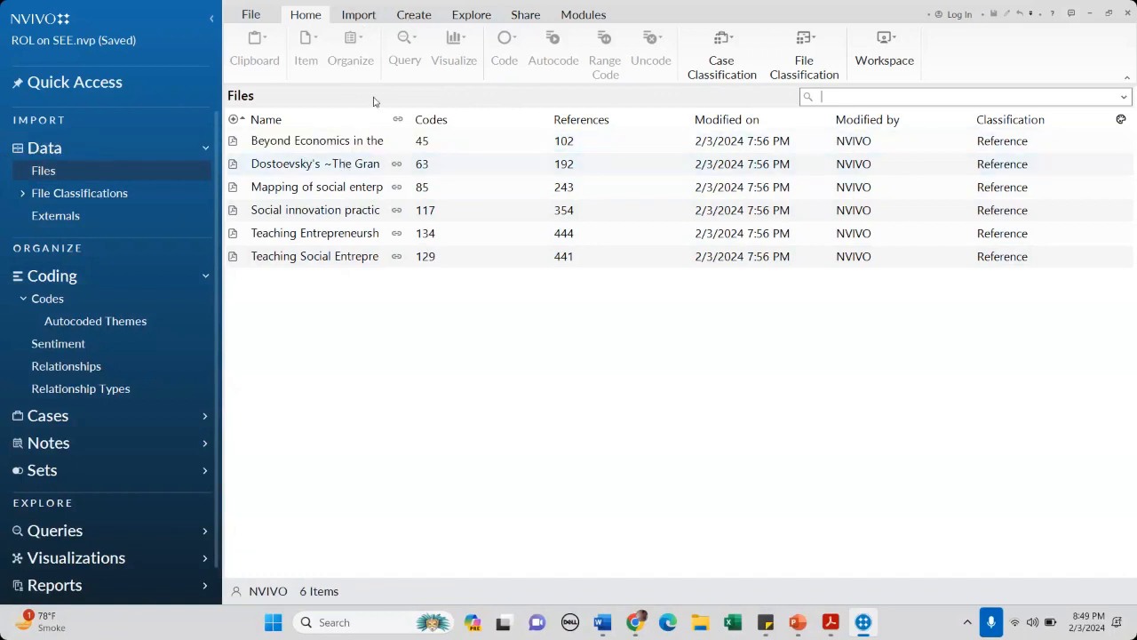
click(315, 142)
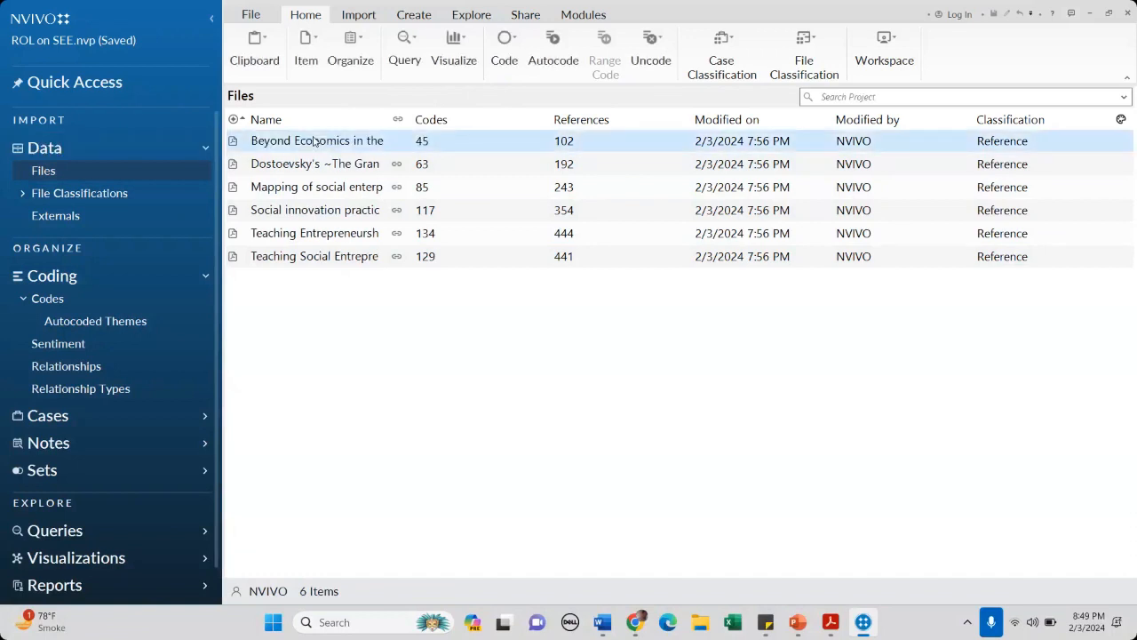
key(Down)
key(Down)
key(Down)
key(Down)
key(Down)
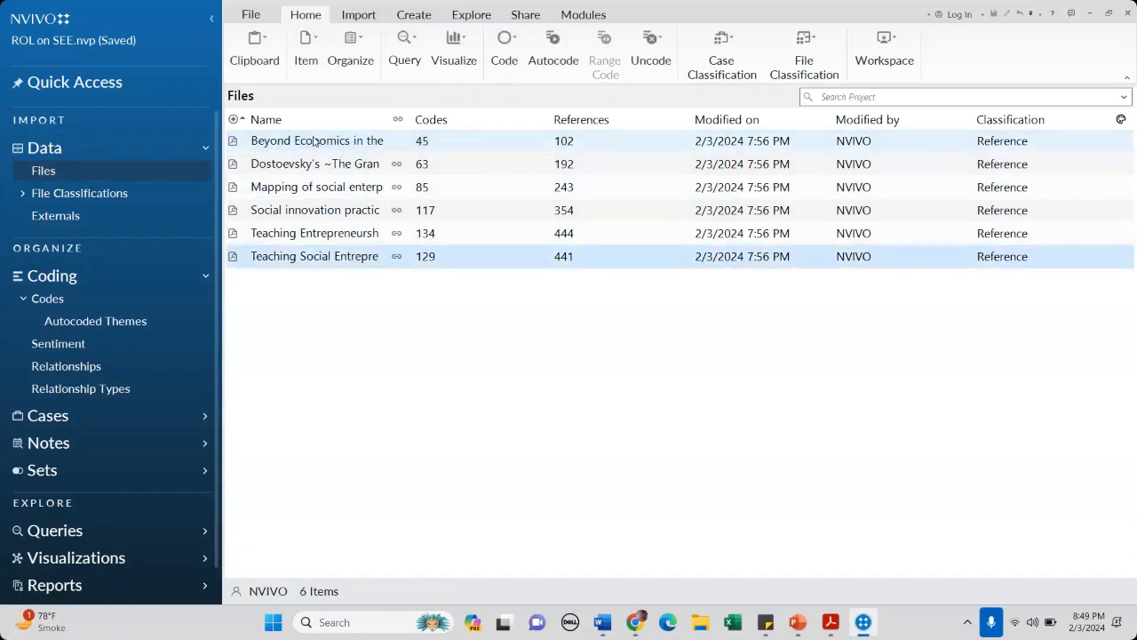
- Select all six article files and generate a word cloud from them
click(314, 140)
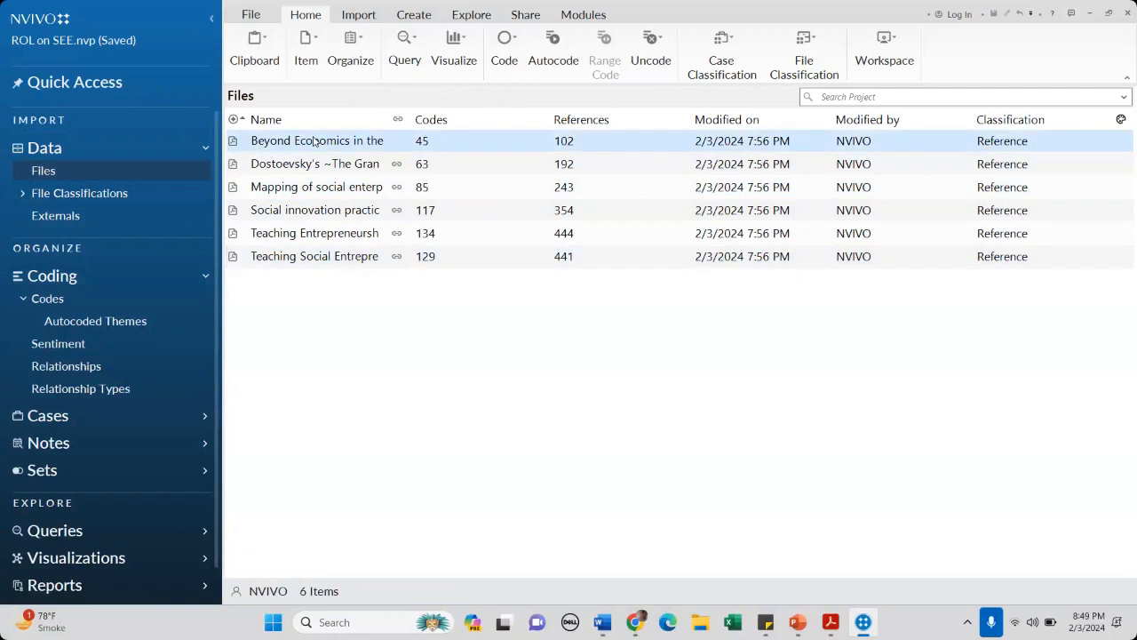
key(shift+Down)
key(shift+Down)
key(shift+Down)
key(shift+Down)
key(shift+Down)
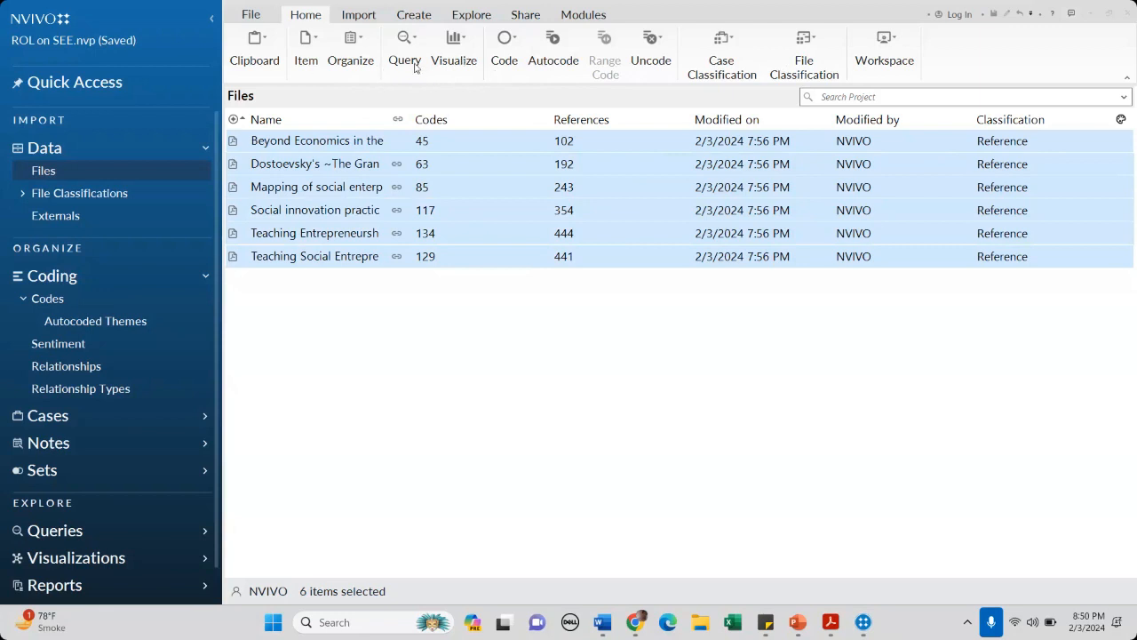
click(470, 64)
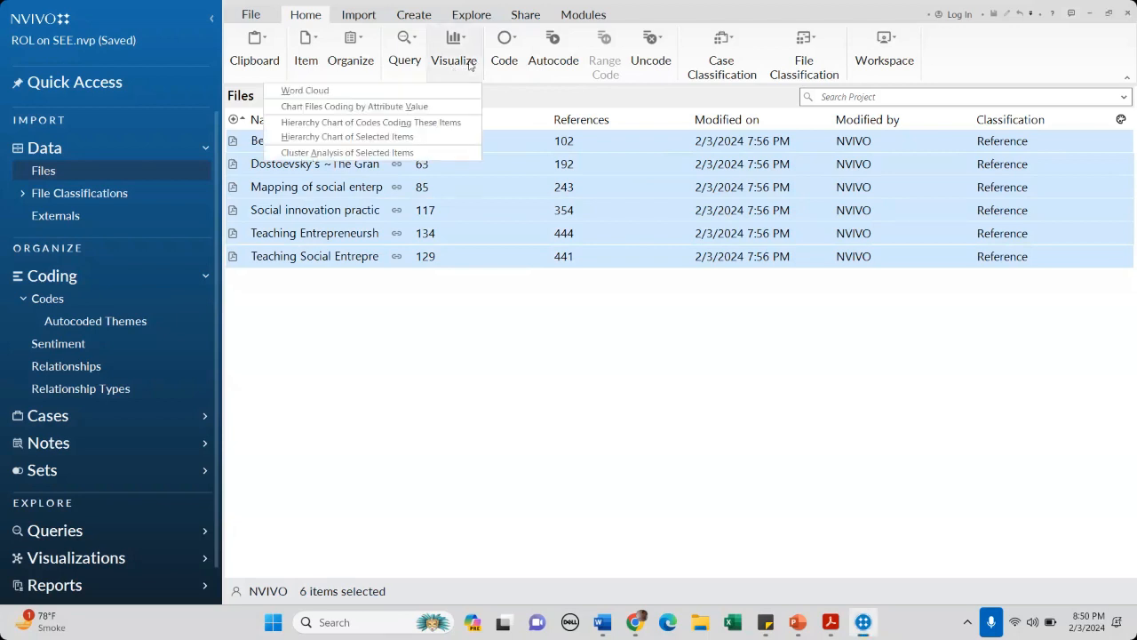
click(311, 94)
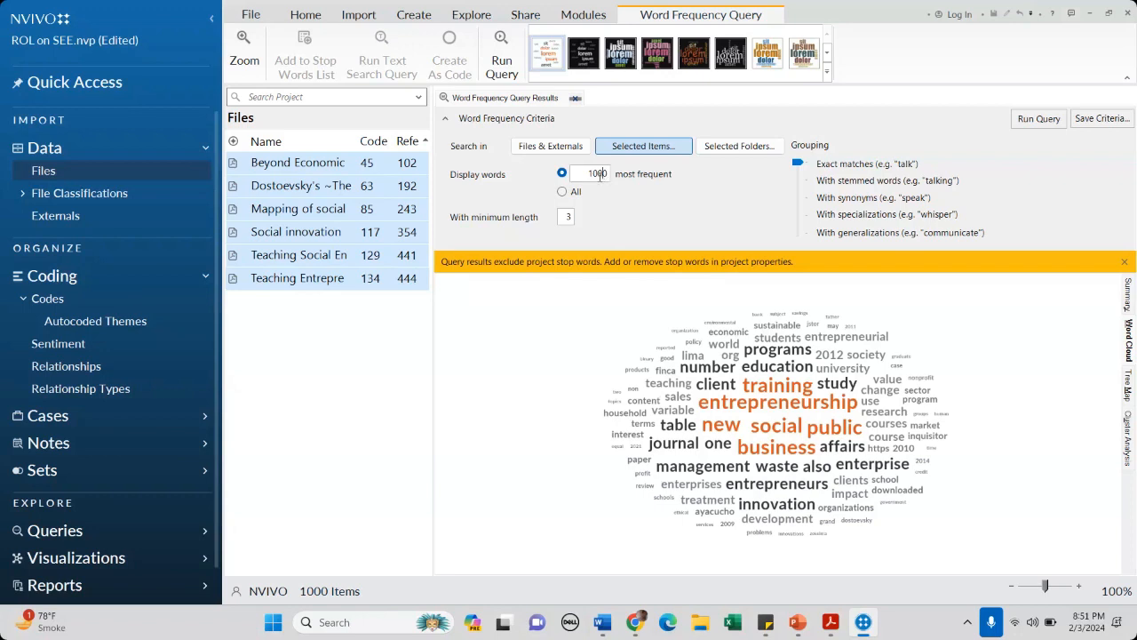
- Set the word frequency criteria to the 50 most frequent words with a minimum length of 5
key(BackSpace)
key(BackSpace)
key(BackSpace)
text(50)
click(568, 218)
key(BackSpace)
text(4)
key(BackSpace)
text(5)
- Keep the word grouping on exact matches and run the word frequency query
drag(798, 164, 797, 181)
click(800, 169)
click(1037, 124)
click(1037, 124)
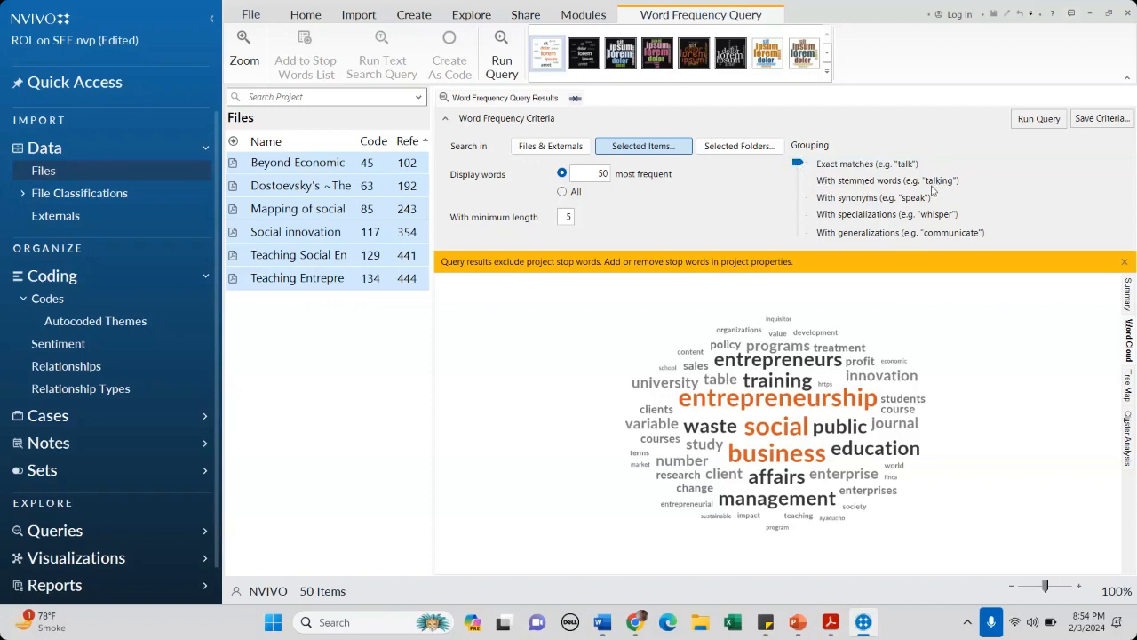
- Rerun the query for the 100 most frequent words grouped with stemmed words, and compare its summary table with the word cloud
drag(797, 164, 800, 181)
click(1043, 119)
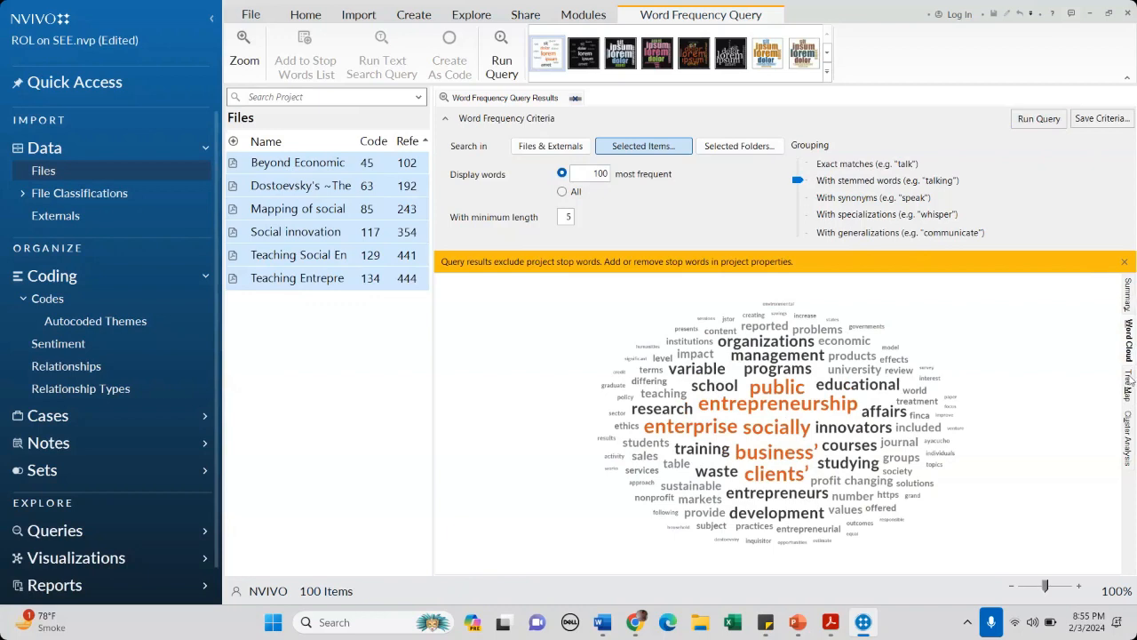
click(1128, 298)
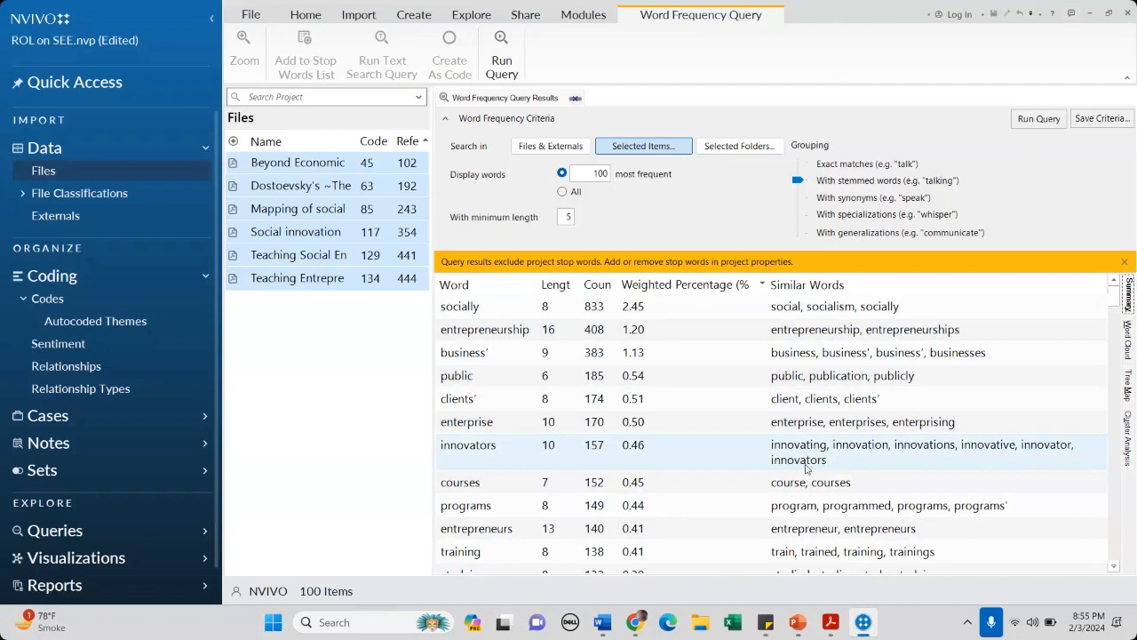
click(1129, 338)
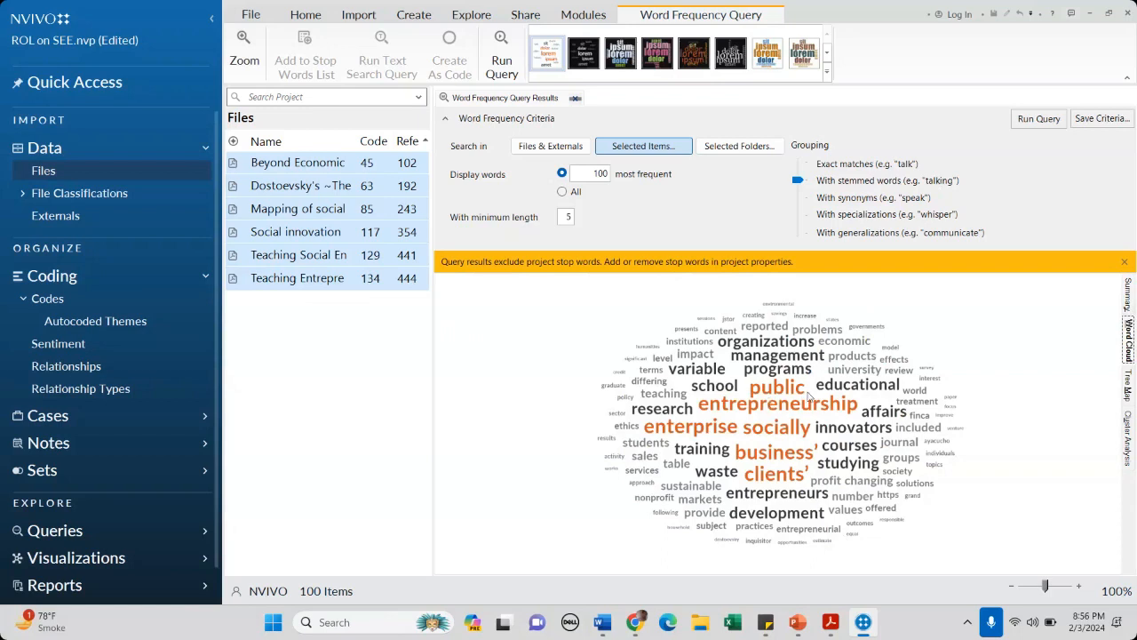
click(1128, 295)
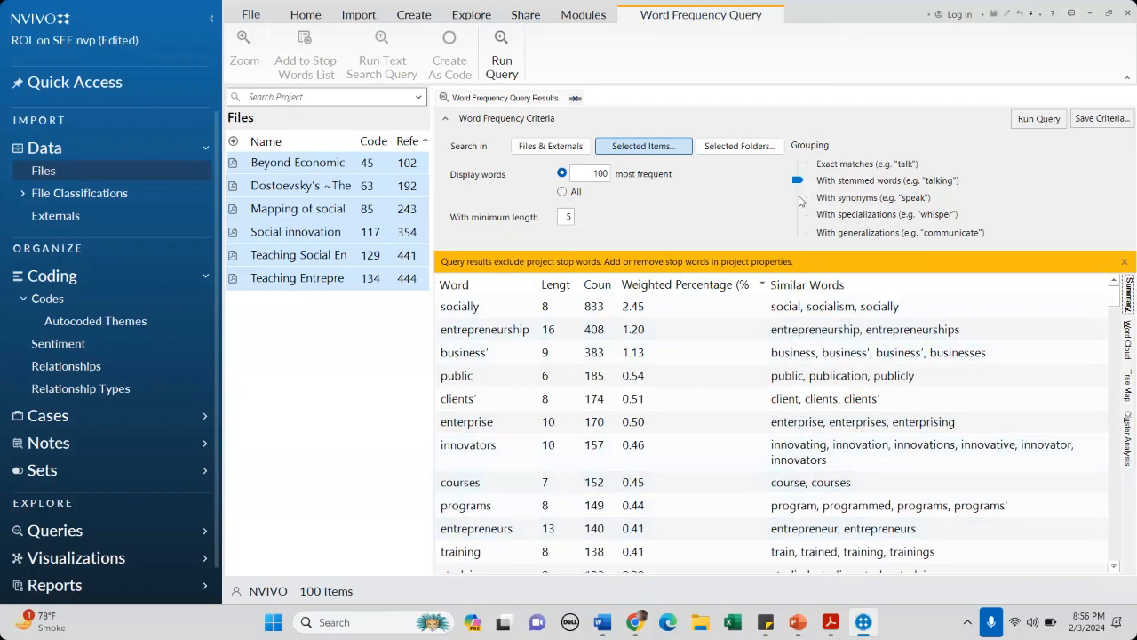
- Rerun the word frequency query grouped with synonyms and review the similar words in the summary and the word cloud
click(799, 200)
click(1036, 119)
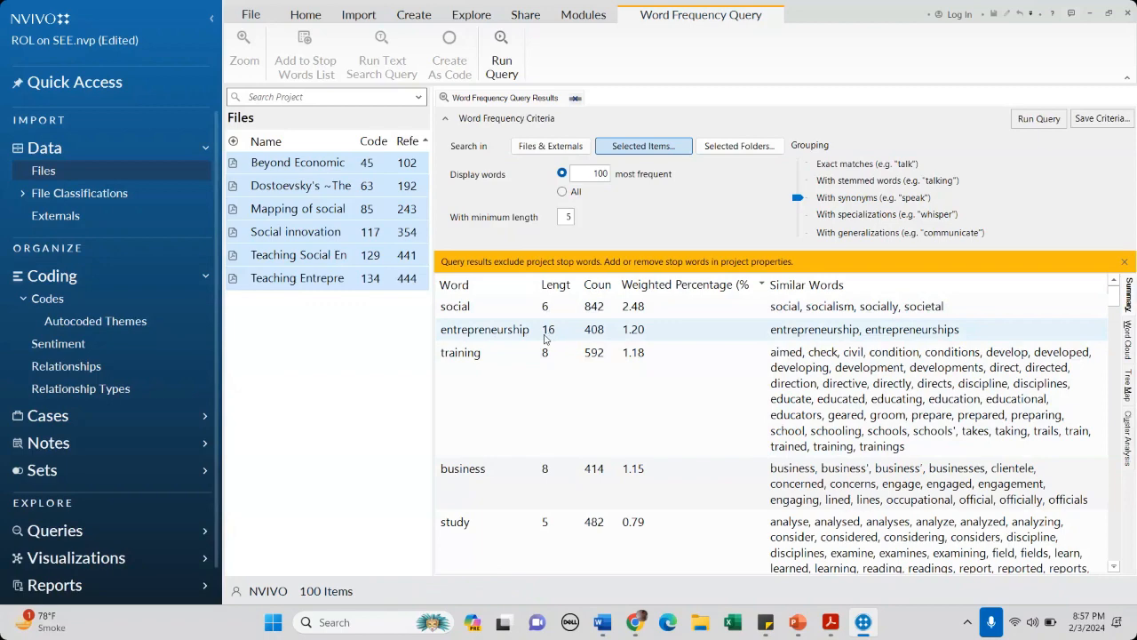
scroll(546, 399, down, 3)
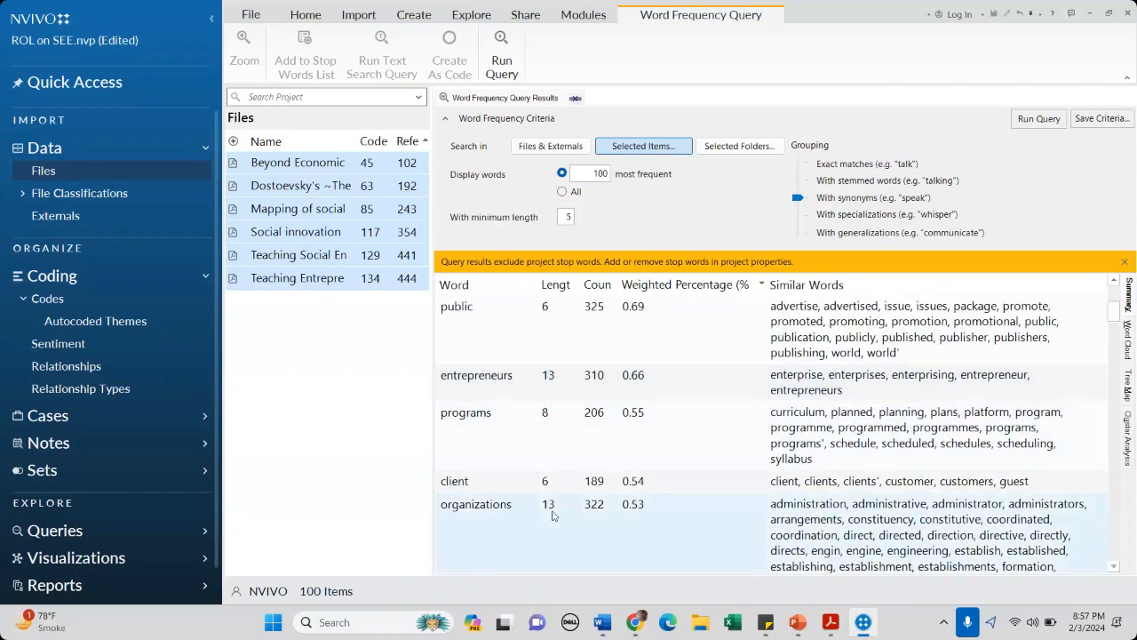
scroll(552, 516, down, 3)
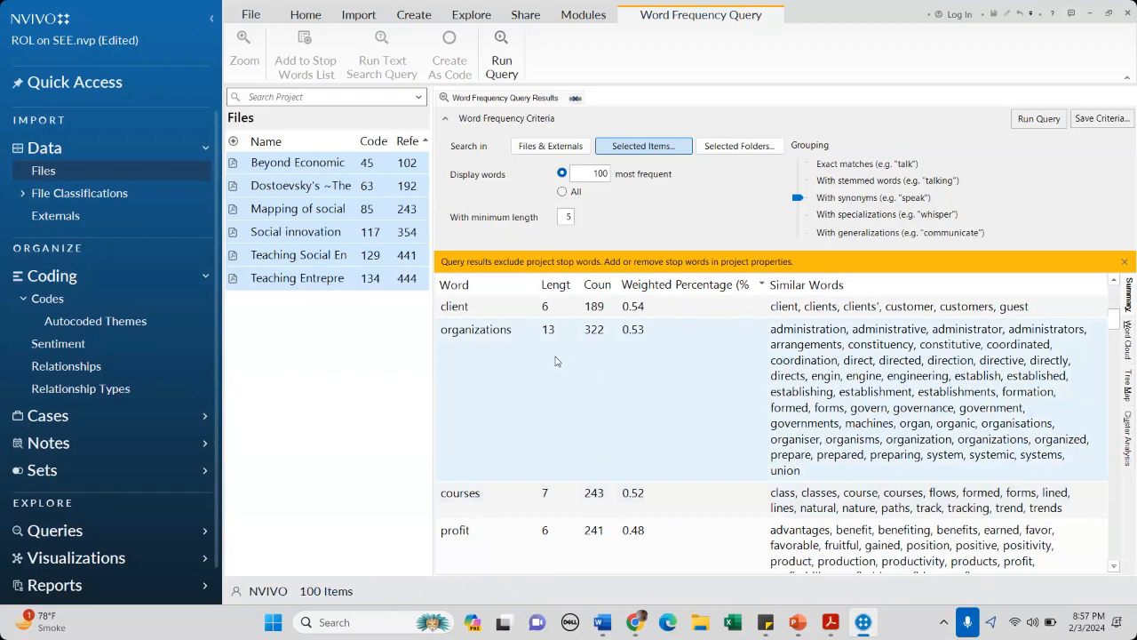
scroll(555, 360, down, 3)
scroll(552, 400, up, 3)
scroll(551, 435, down, 3)
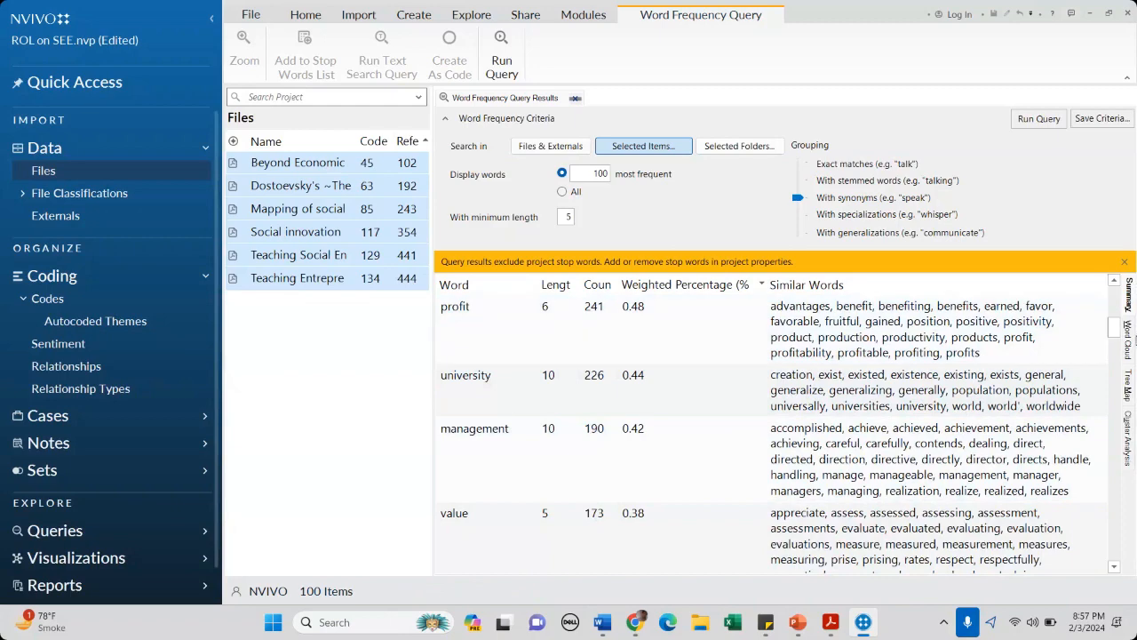
click(1128, 342)
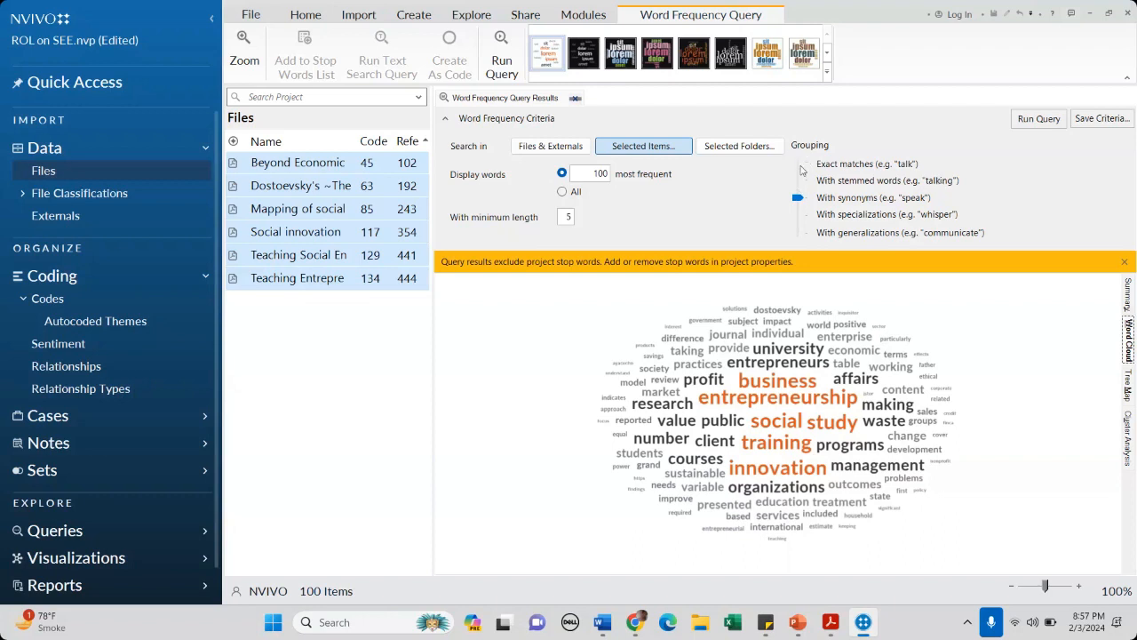
- Rerun the query grouped with stemmed words and display the results as a tree map
click(798, 181)
click(1033, 124)
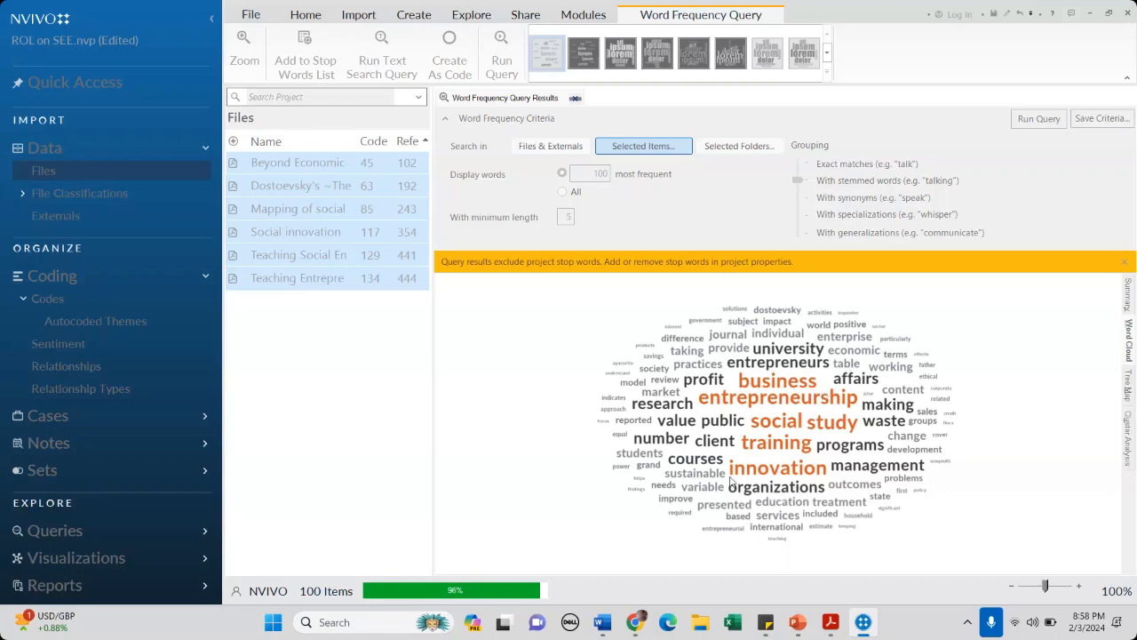
click(1127, 391)
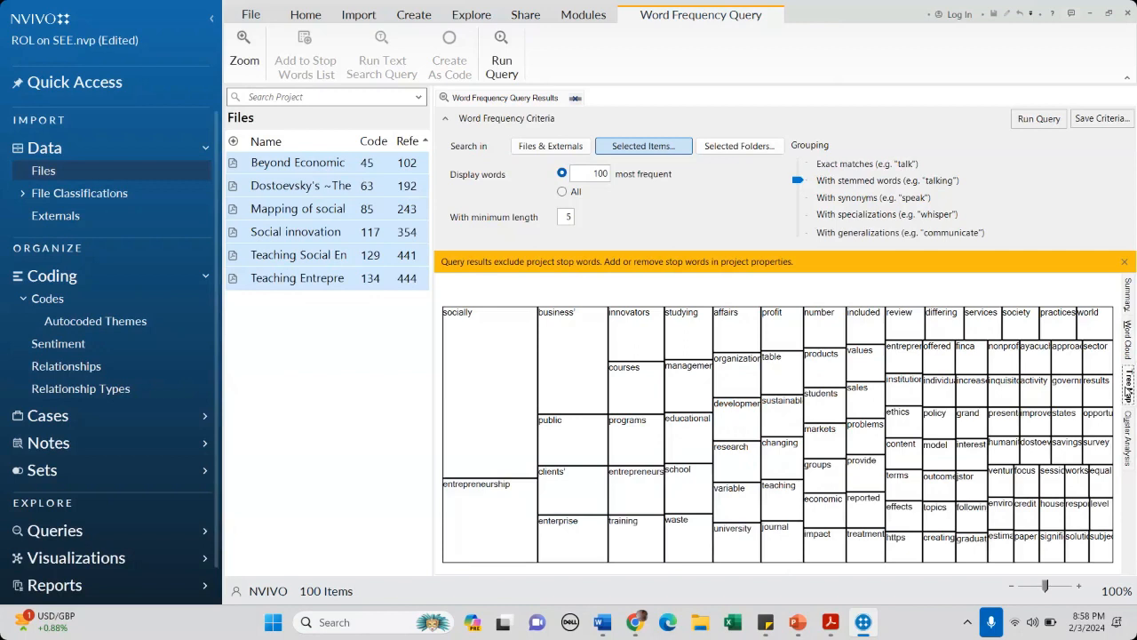
- Switch to Adobe Acrobat, examine the word cloud and tree map figures in the policy analysis article, and return to NVivo
mouse_move(832, 624)
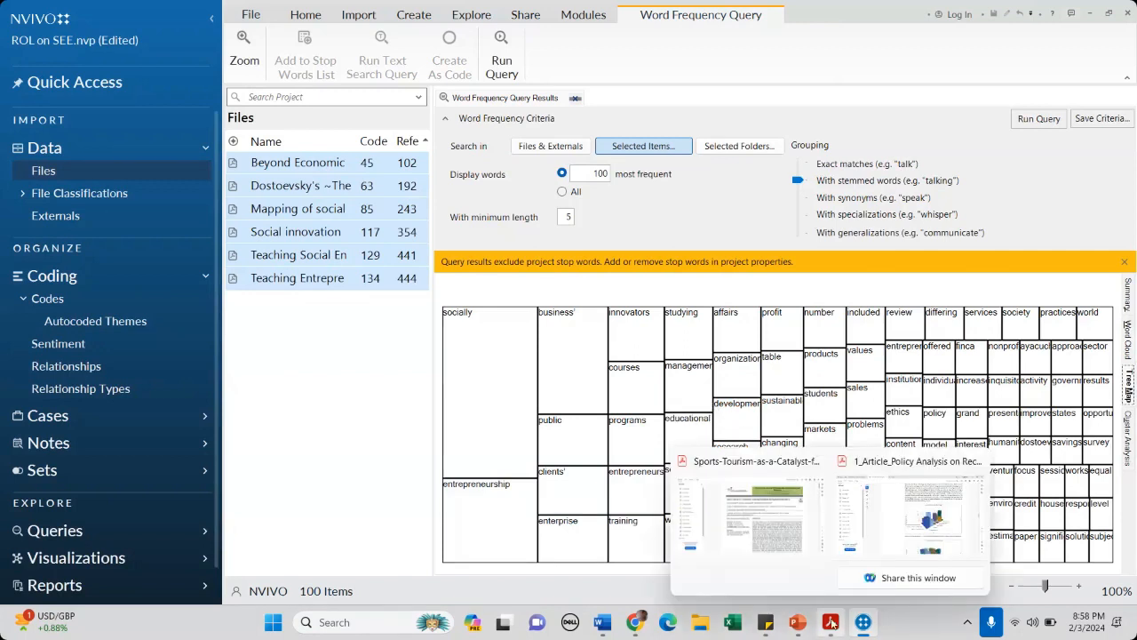
click(899, 538)
scroll(783, 351, down, 10)
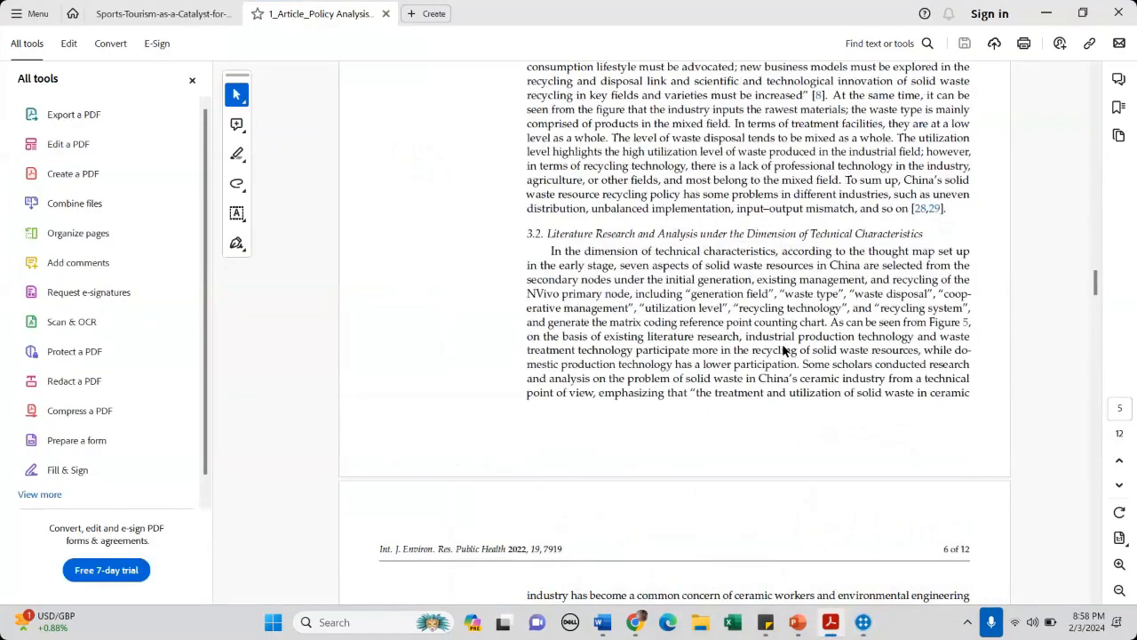
scroll(783, 351, up, 5)
scroll(783, 351, up, 15)
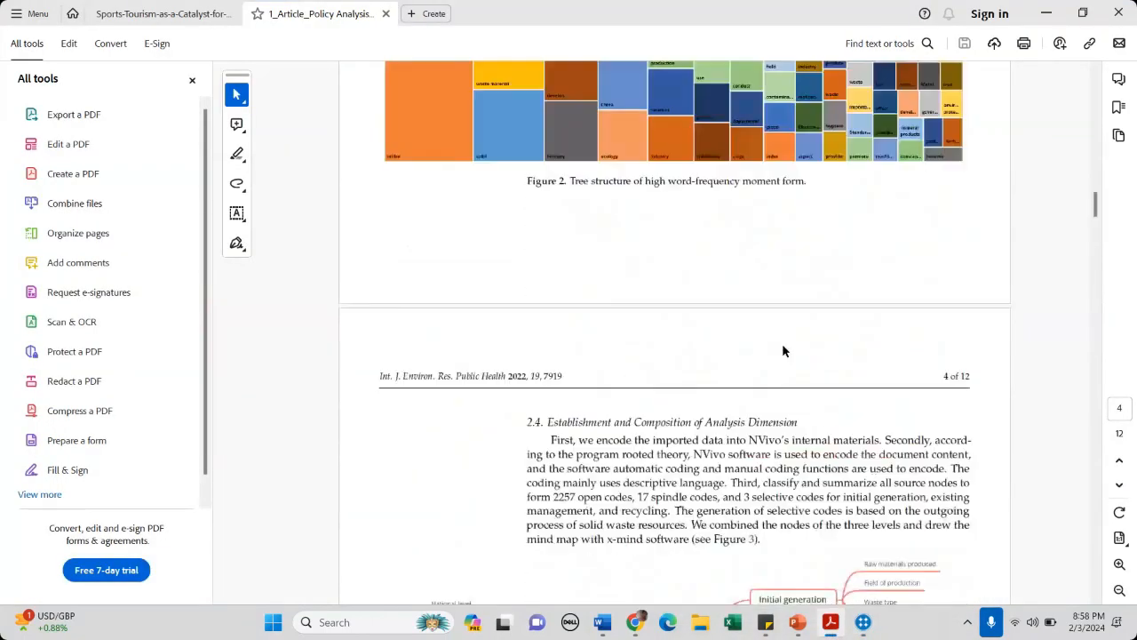
scroll(781, 344, up, 3)
scroll(780, 344, down, 3)
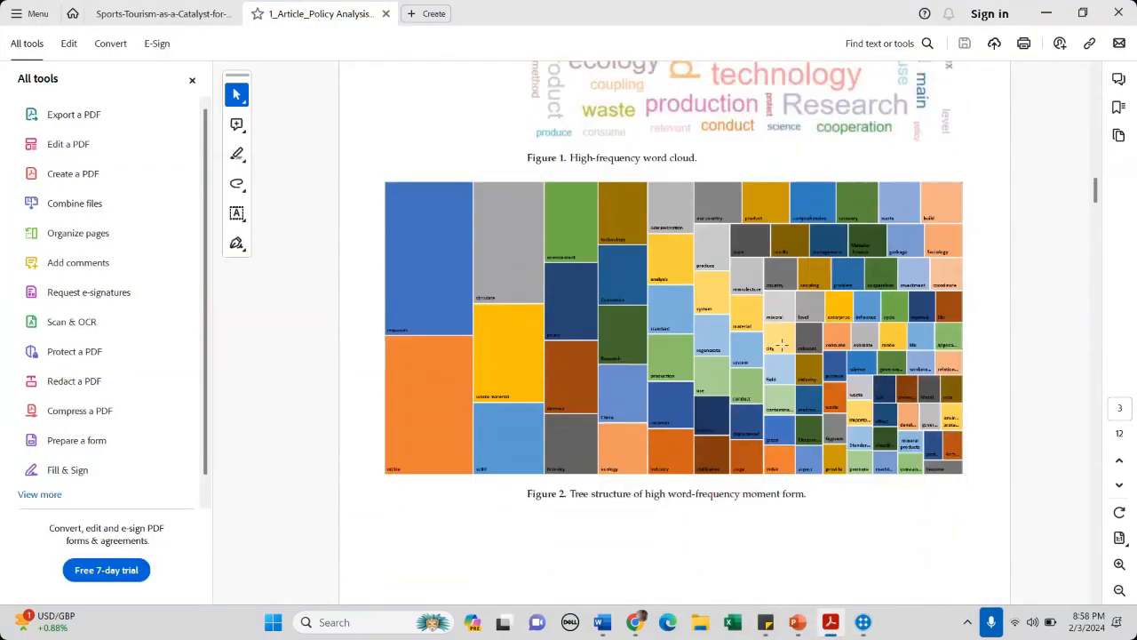
mouse_move(862, 625)
click(863, 625)
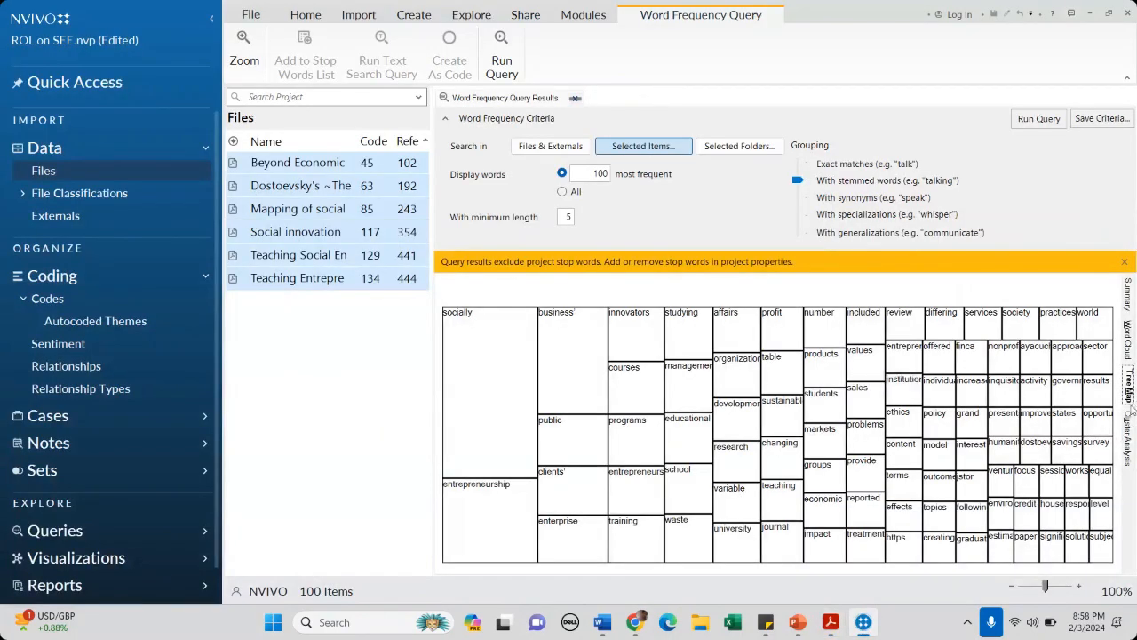
- Display the cluster analysis of the frequent words as a dendrogram enlarged to 114%
click(1128, 441)
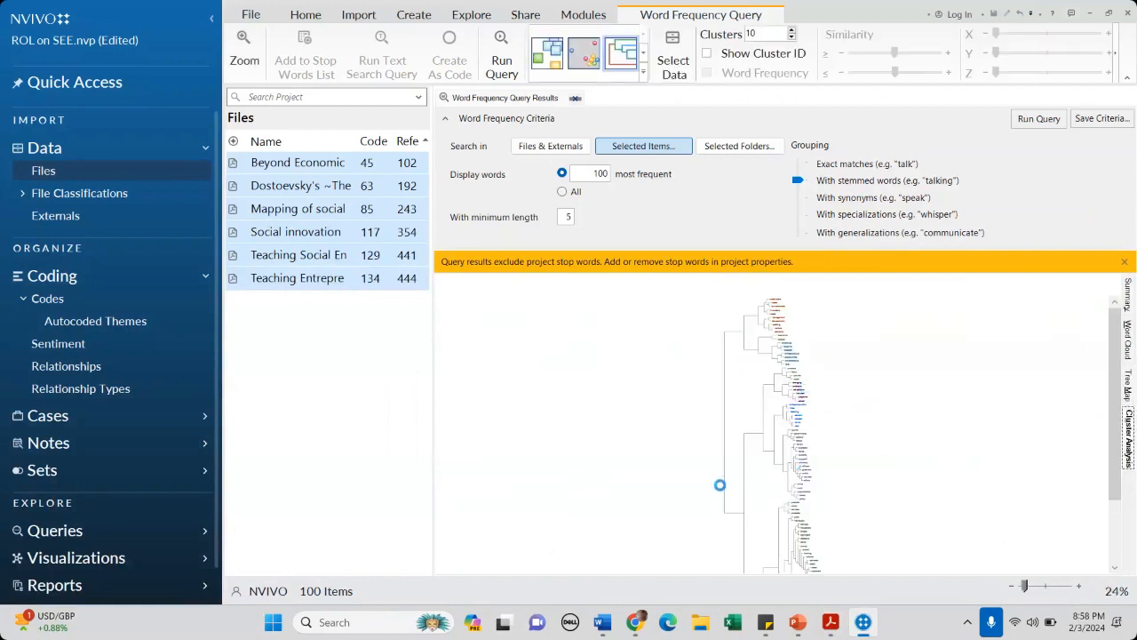
click(1081, 586)
click(1081, 586)
click(1081, 587)
click(1081, 587)
click(1081, 586)
click(1082, 586)
click(1081, 586)
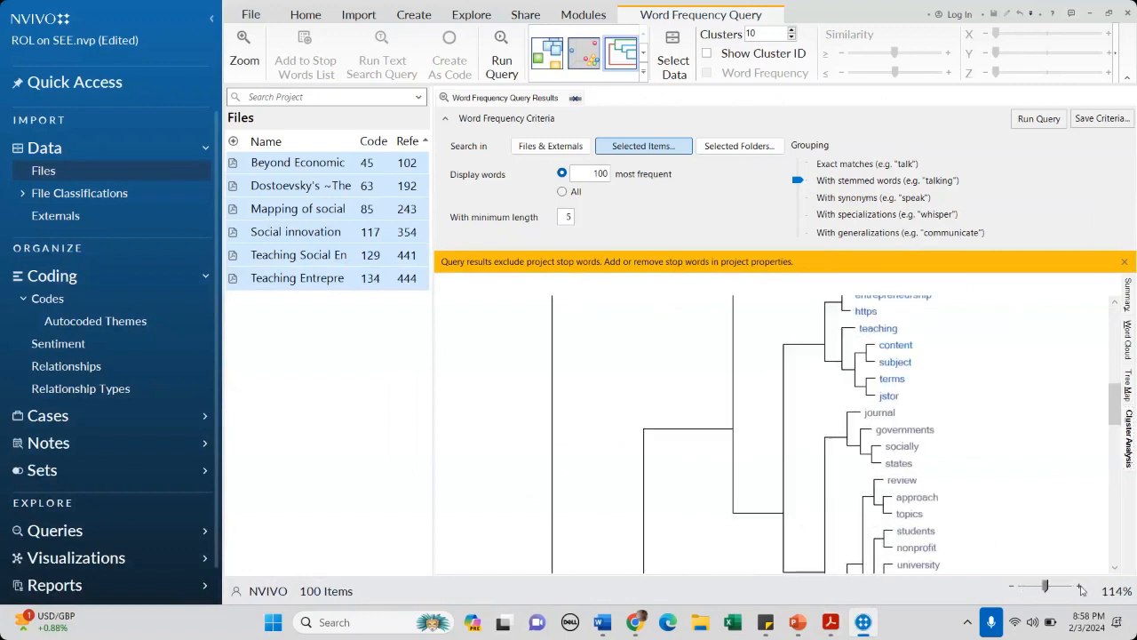
- Examine how the frequent words are grouped into branches from the start of the dendrogram to its middle
scroll(1000, 419, up, 5)
scroll(1000, 419, up, 1)
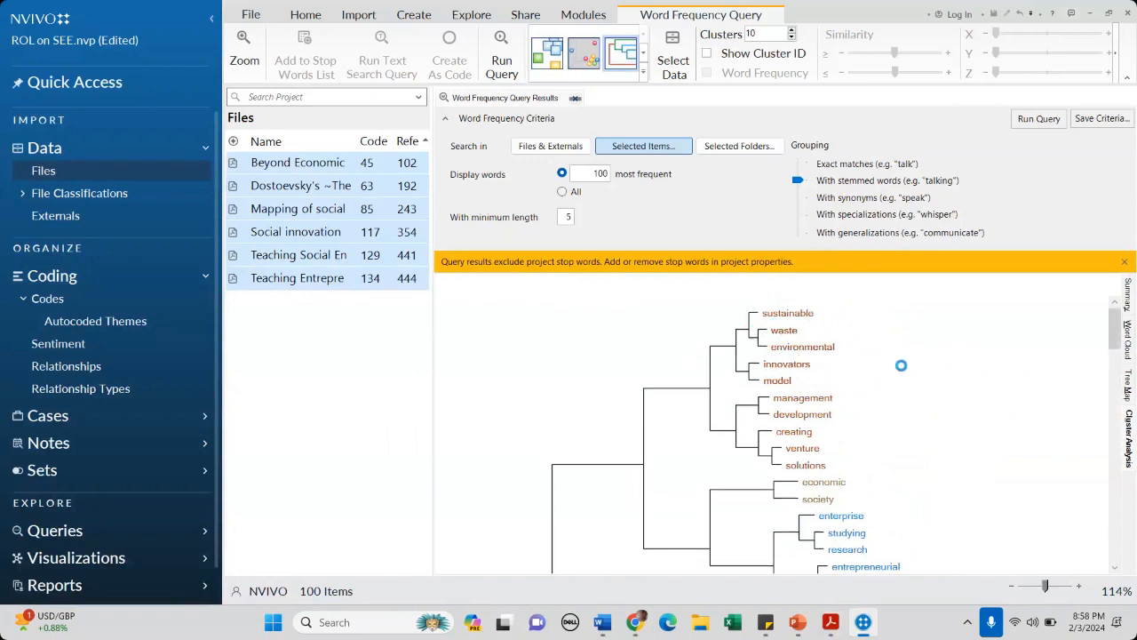
scroll(888, 400, down, 4)
scroll(842, 405, up, 4)
scroll(853, 382, down, 4)
scroll(835, 382, up, 4)
scroll(869, 445, down, 2)
scroll(869, 445, down, 10)
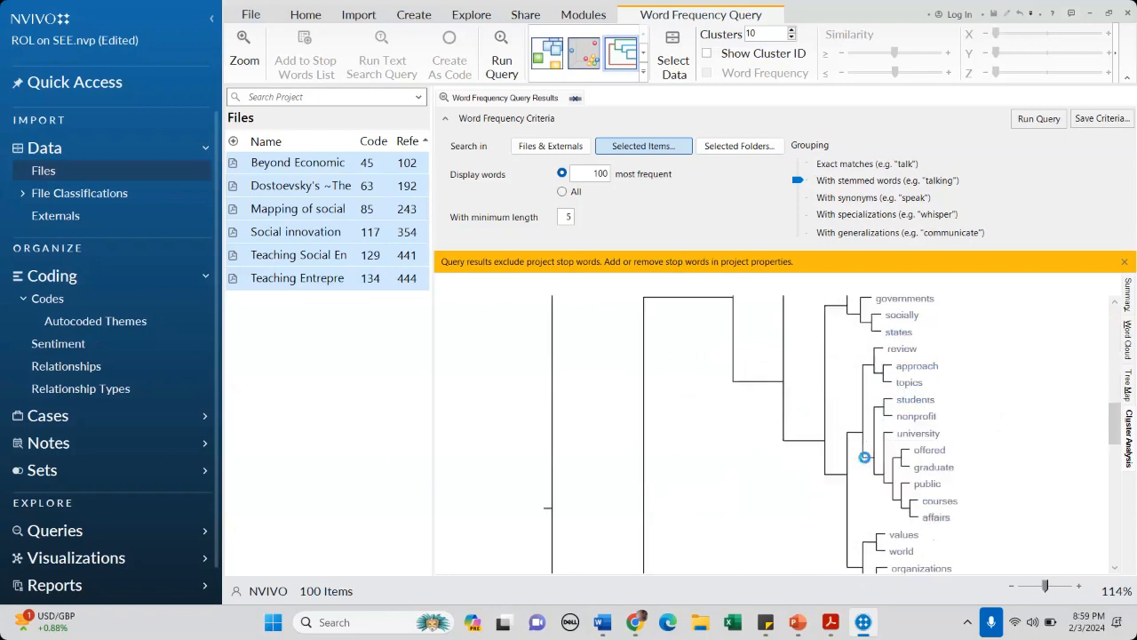
scroll(809, 483, up, 9)
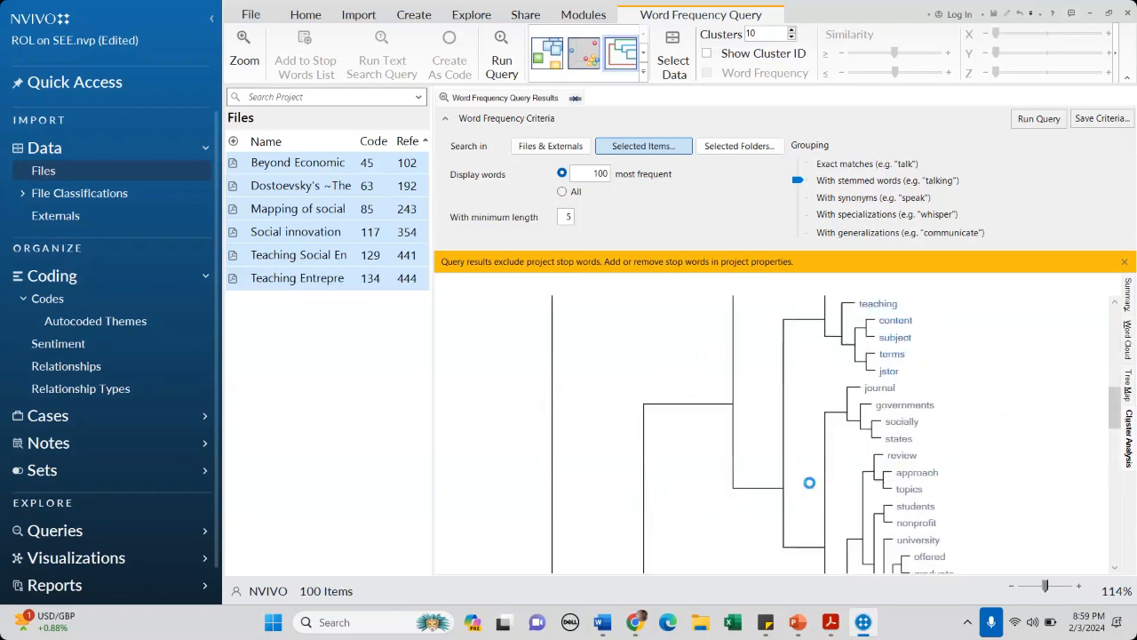
- Change the cluster analysis to a 2D cluster map and view it at 126%
click(550, 55)
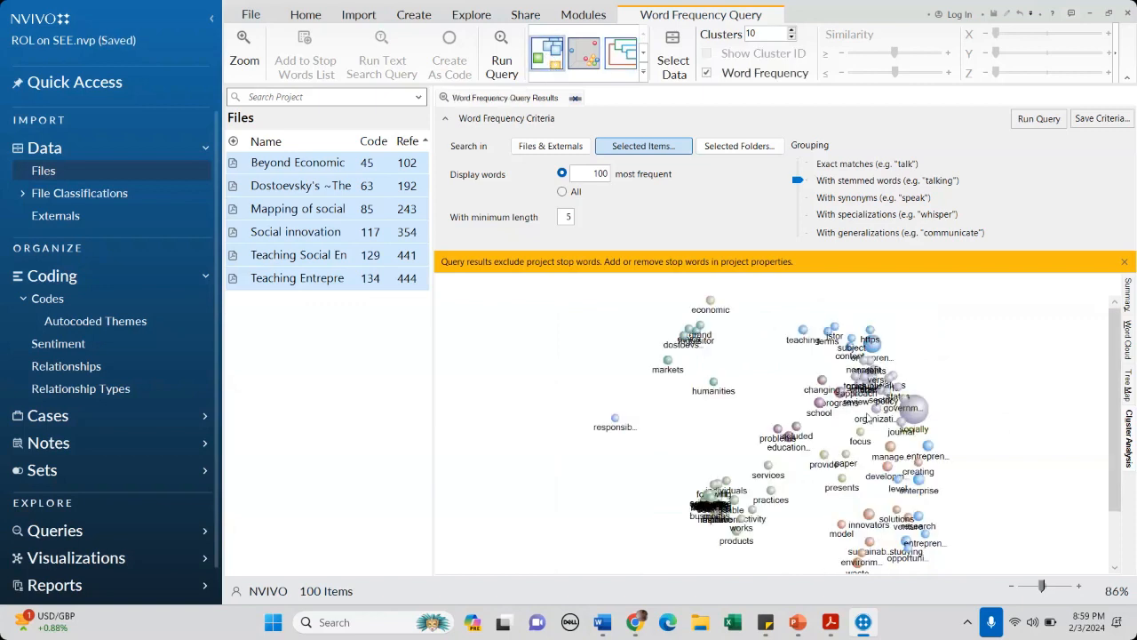
scroll(889, 409, down, 1)
scroll(884, 434, up, 1)
click(1078, 586)
click(1079, 586)
click(1079, 586)
click(1079, 586)
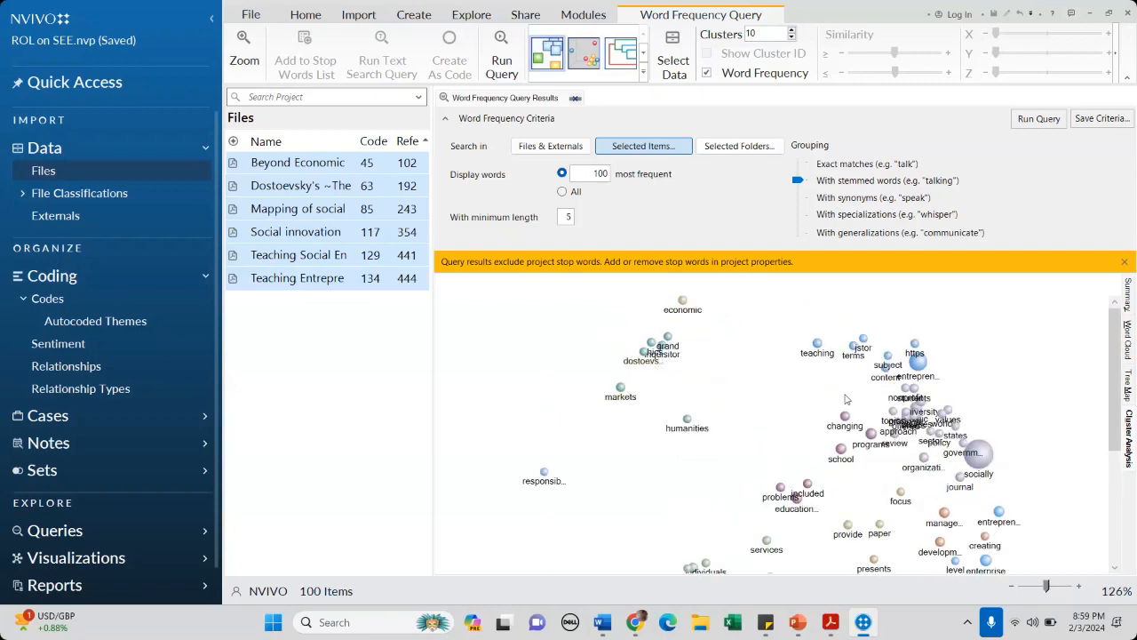
- Change the cluster analysis to a 3D cluster map and enlarge it to 292%
click(595, 67)
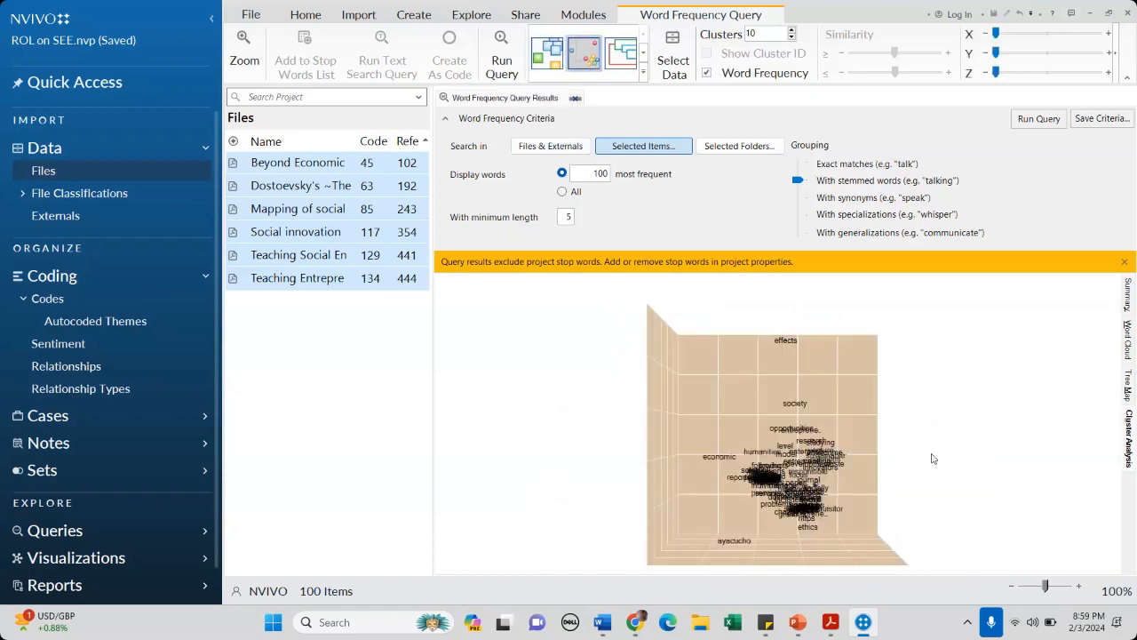
scroll(933, 458, up, 5)
scroll(866, 436, up, 5)
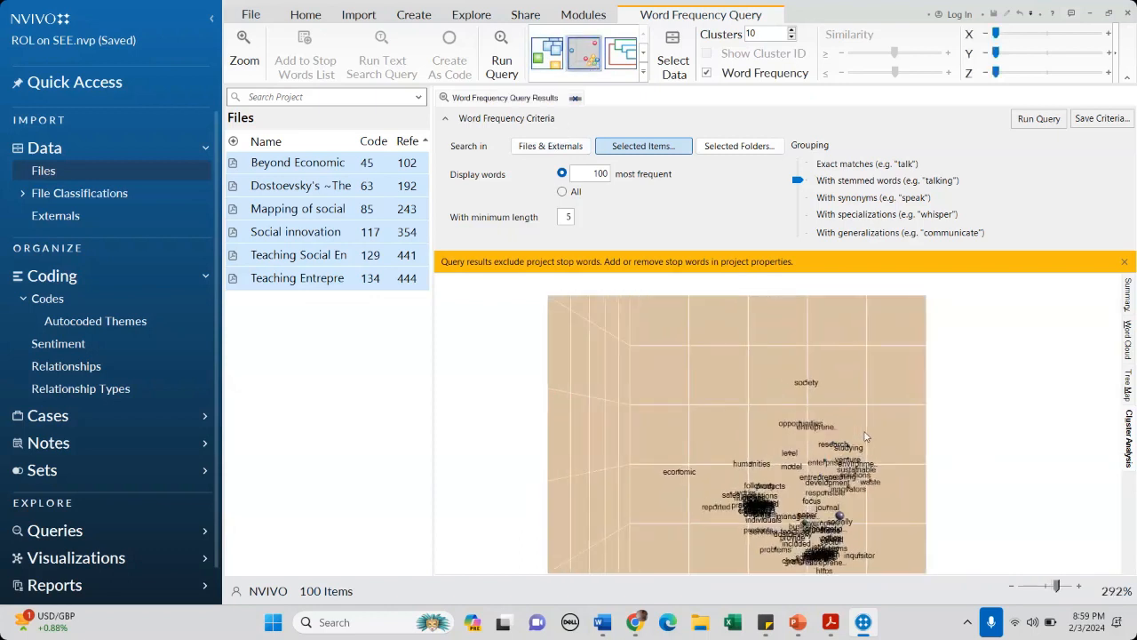
- Rotate the 3D cluster map to view the word groups from another angle and reduce it to 184%
drag(798, 495, 875, 426)
scroll(875, 426, down, 3)
scroll(875, 427, down, 1)
click(1011, 587)
click(1011, 587)
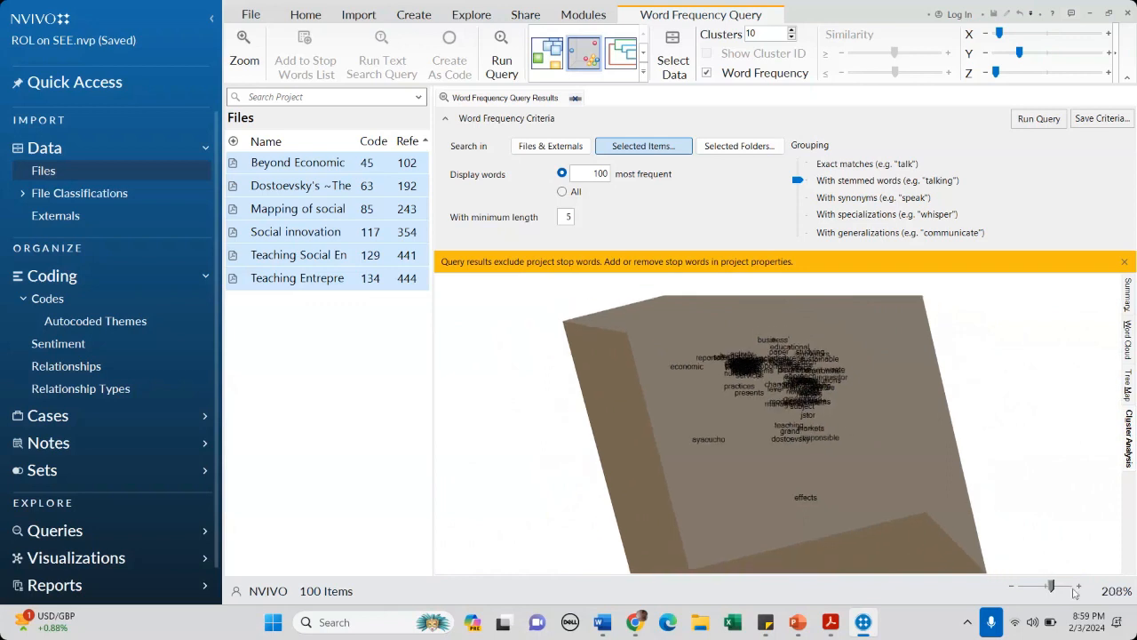
click(1011, 586)
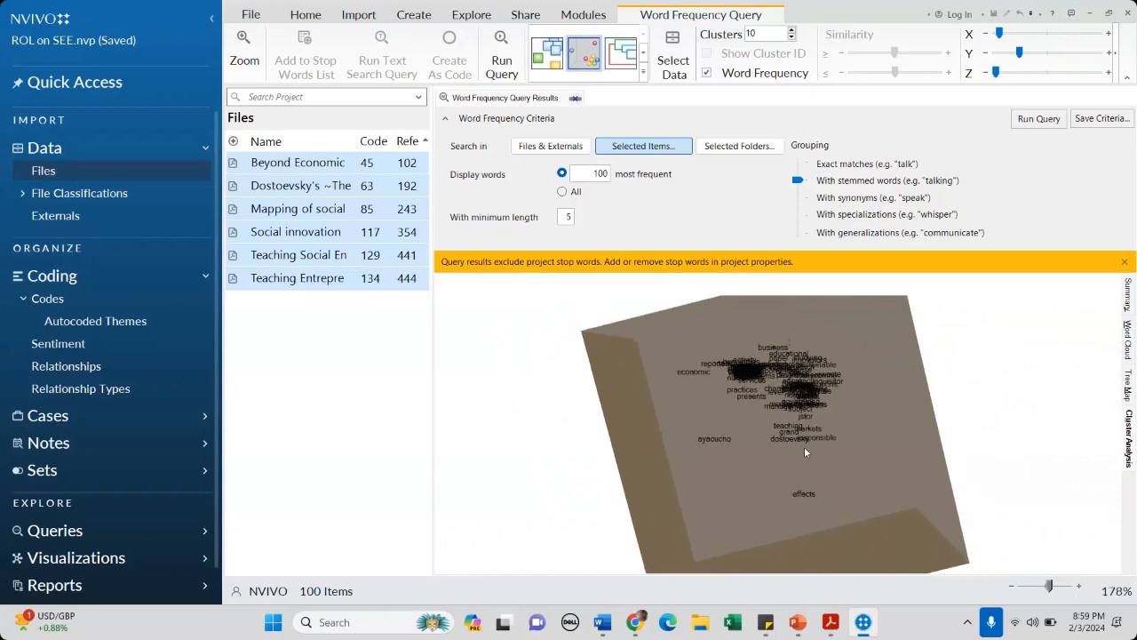
- Change the cluster analysis of the frequent words to a circle graph
click(642, 73)
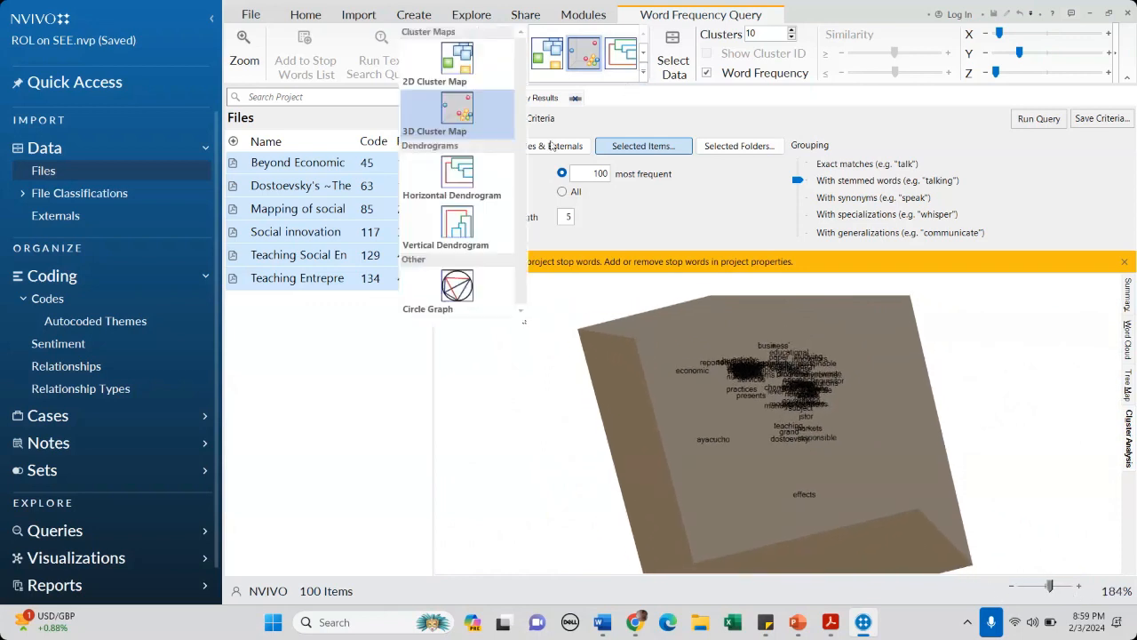
click(461, 290)
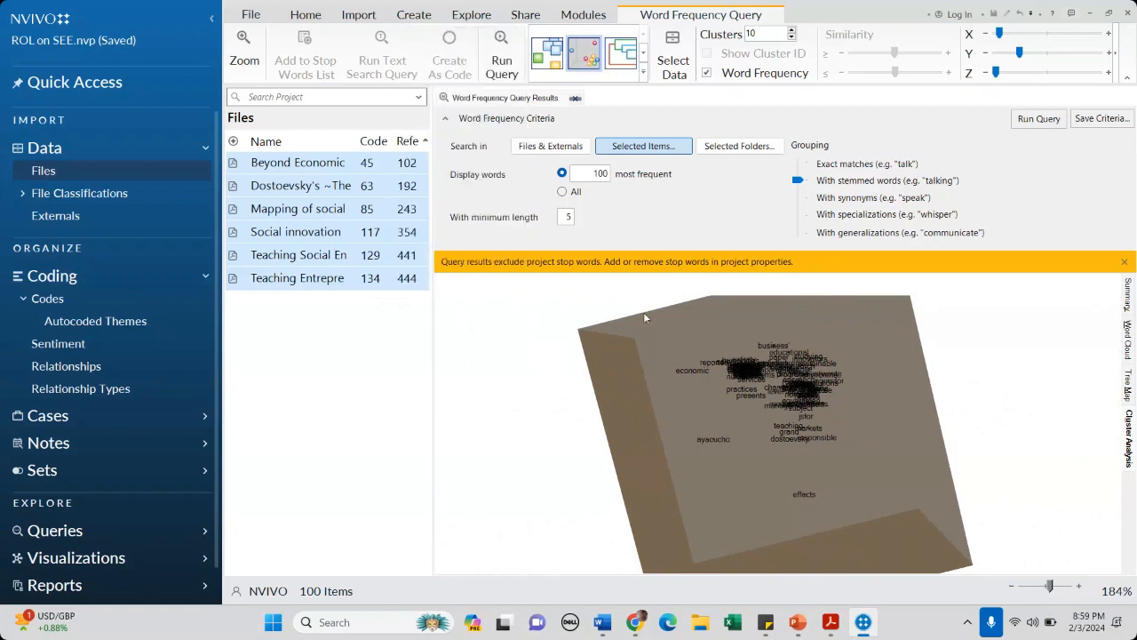
click(769, 375)
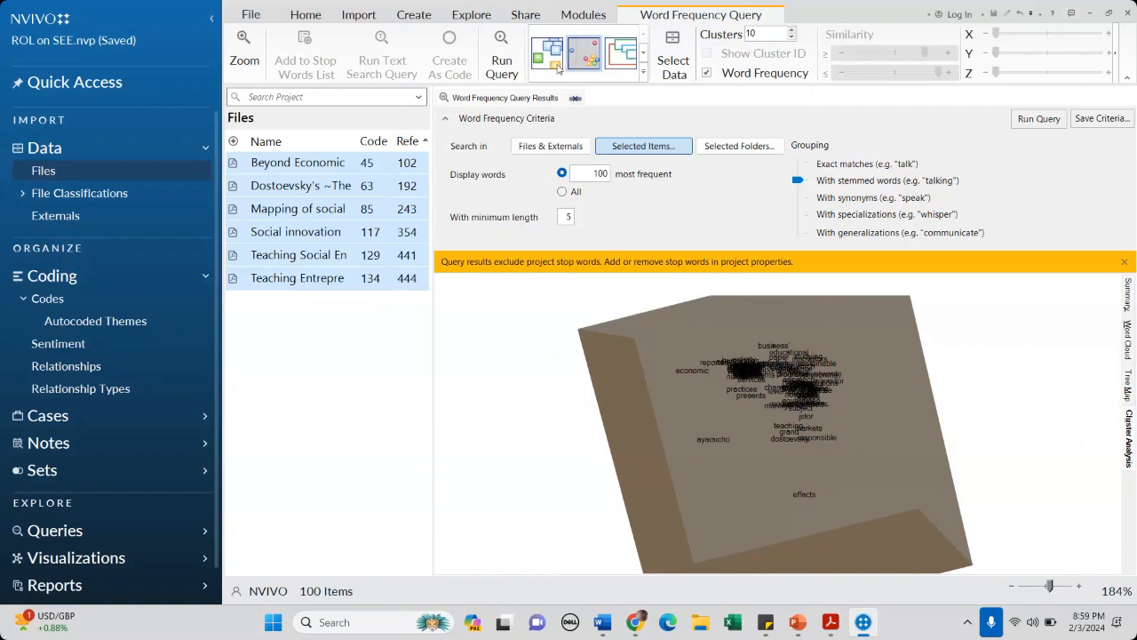
click(642, 75)
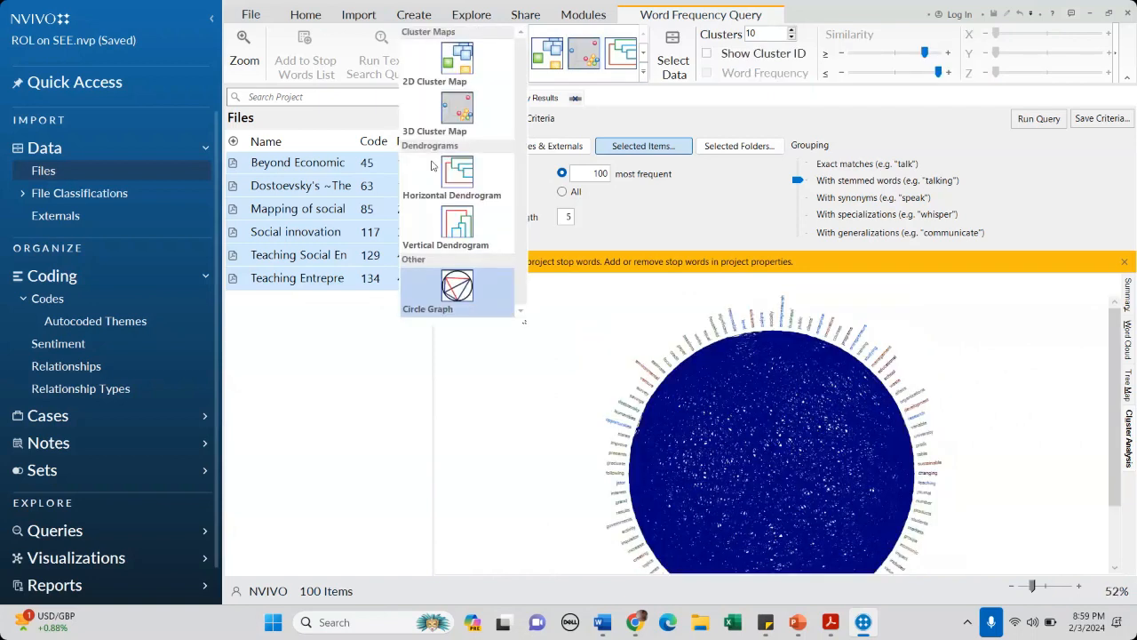
click(983, 364)
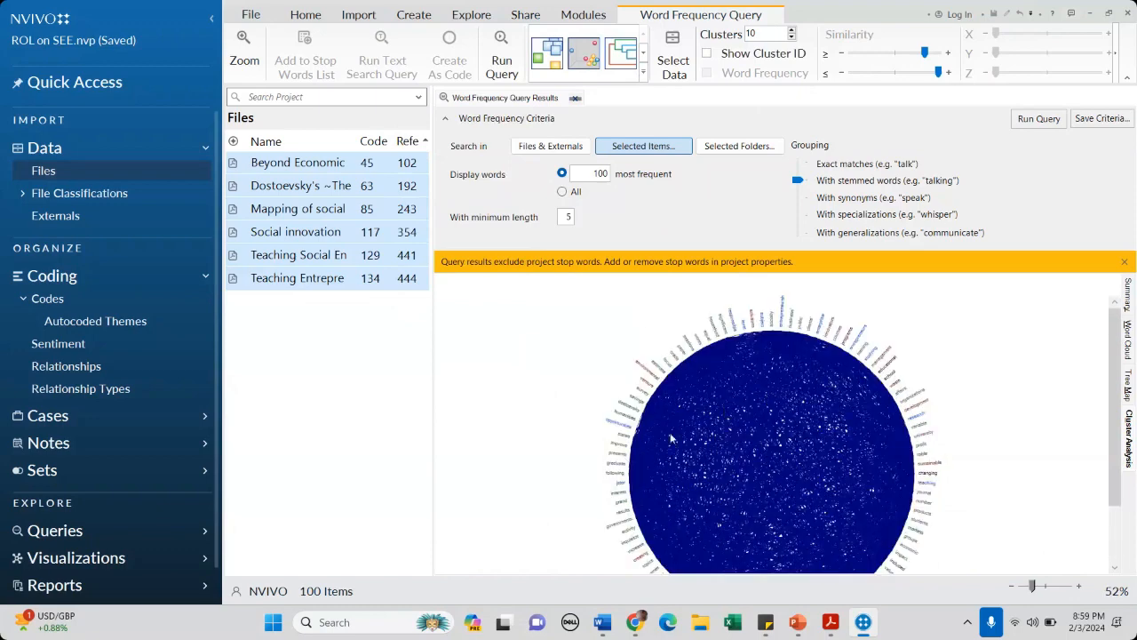
click(642, 72)
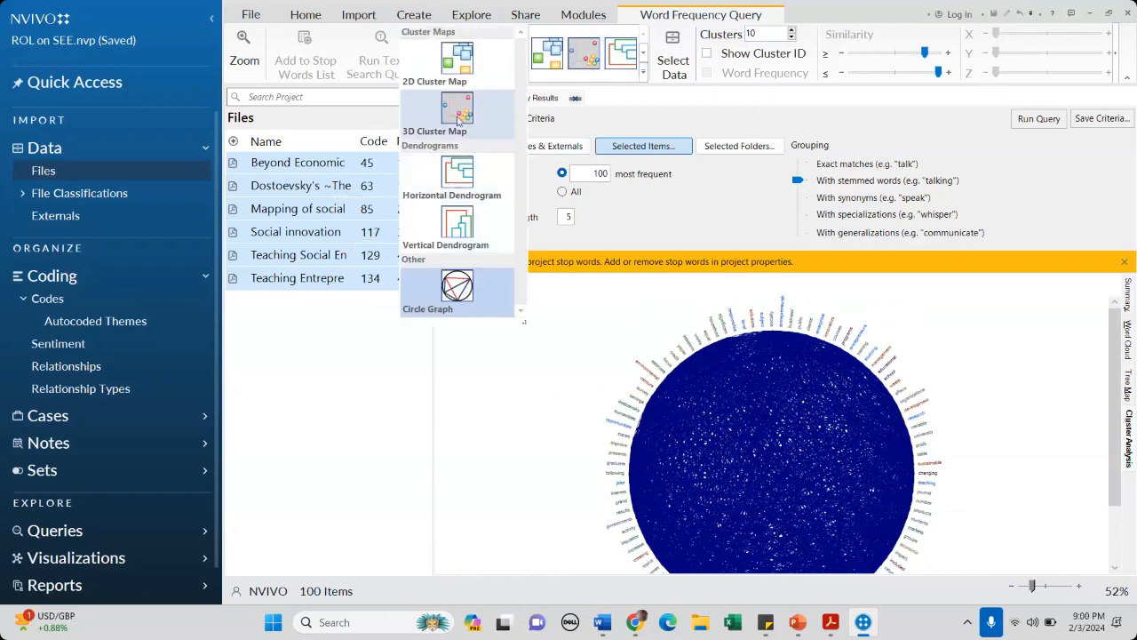
click(977, 380)
- Export the circle graph to the Desktop as a JPEG file named FHGH
right_click(943, 364)
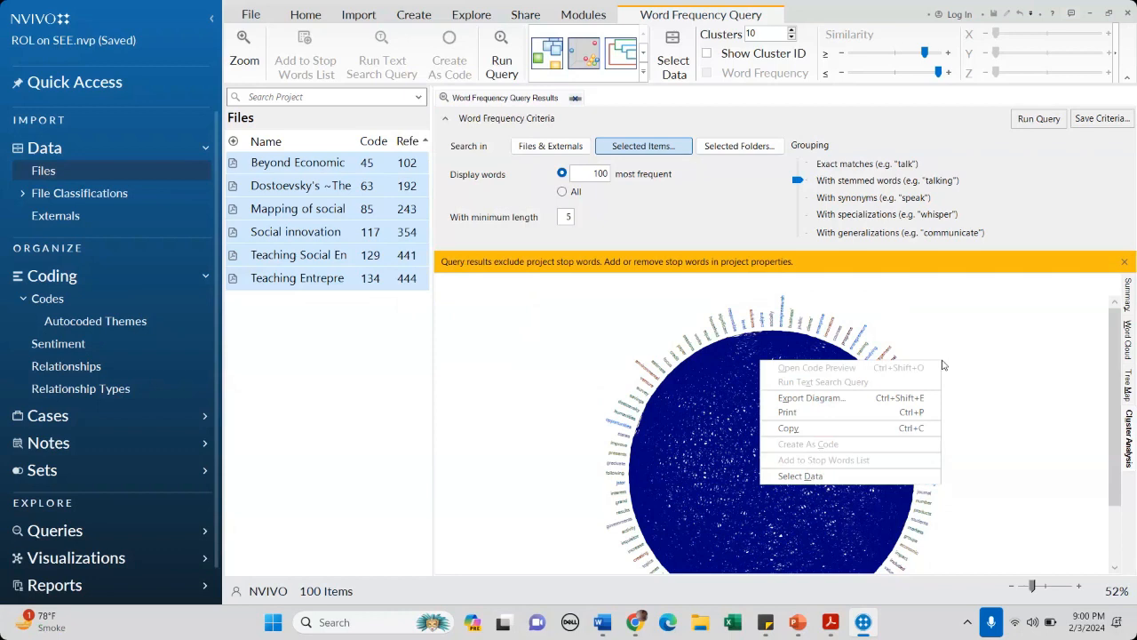
click(970, 350)
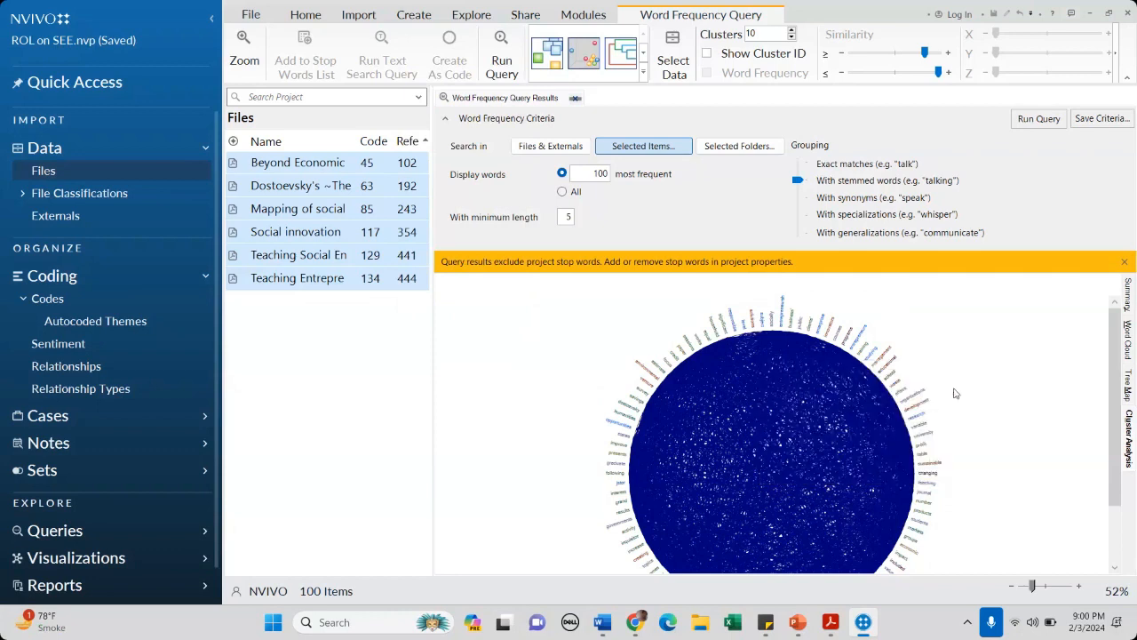
right_click(993, 367)
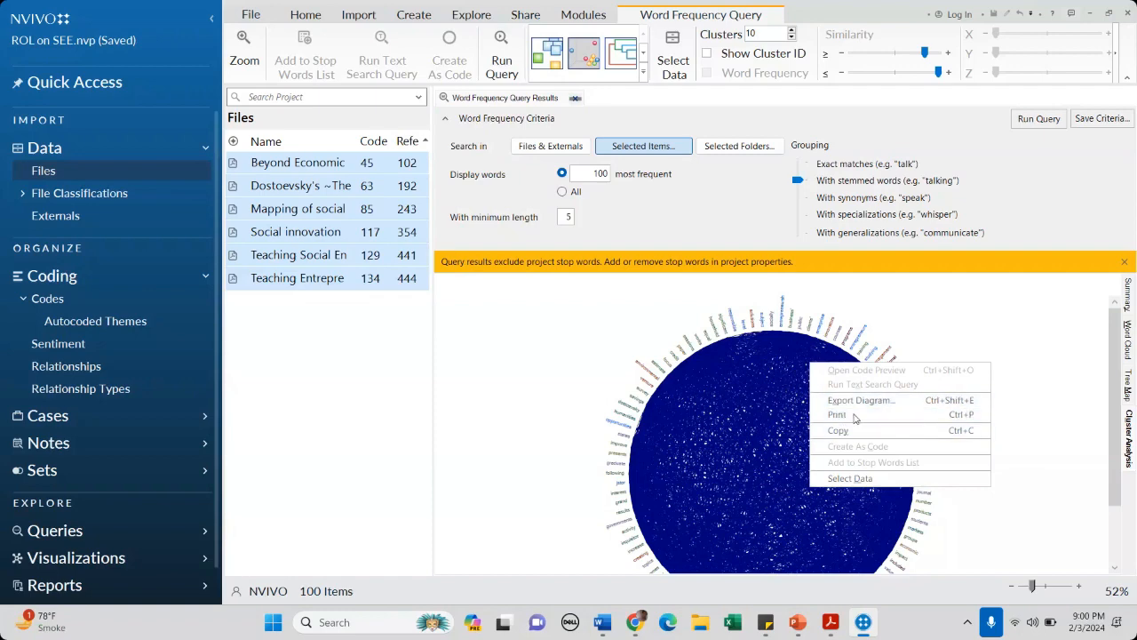
click(848, 399)
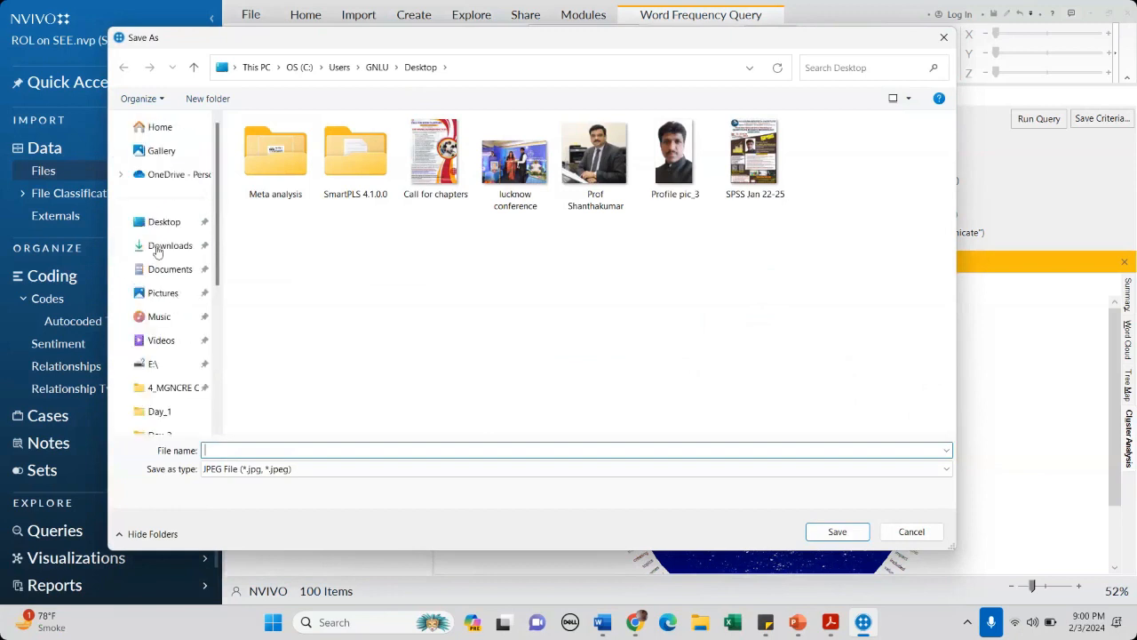
click(169, 223)
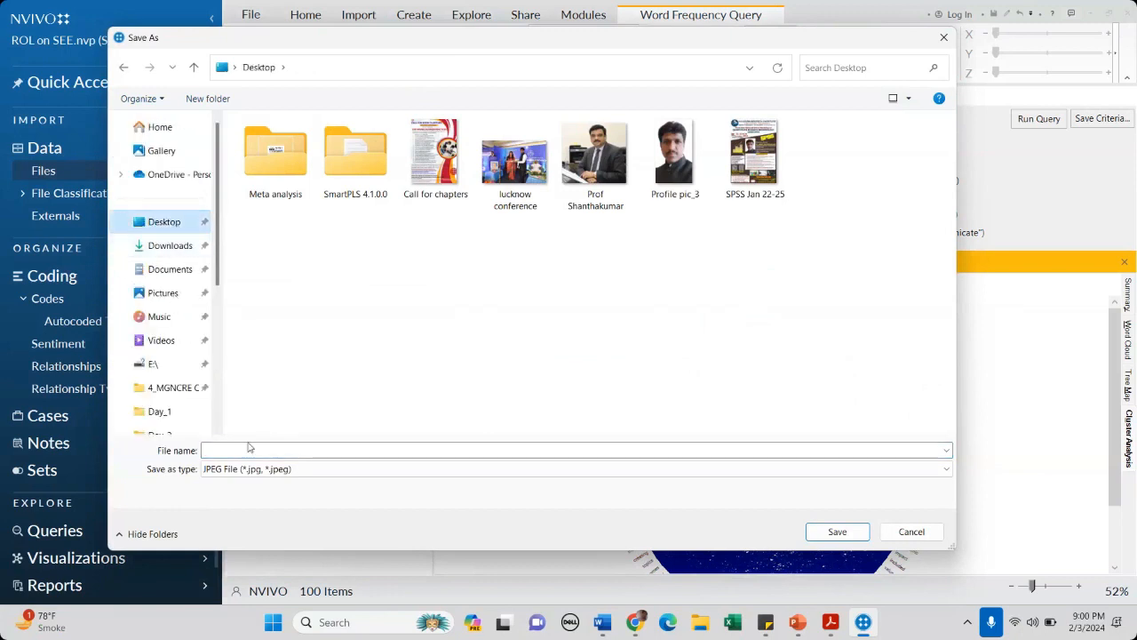
text(FHGH)
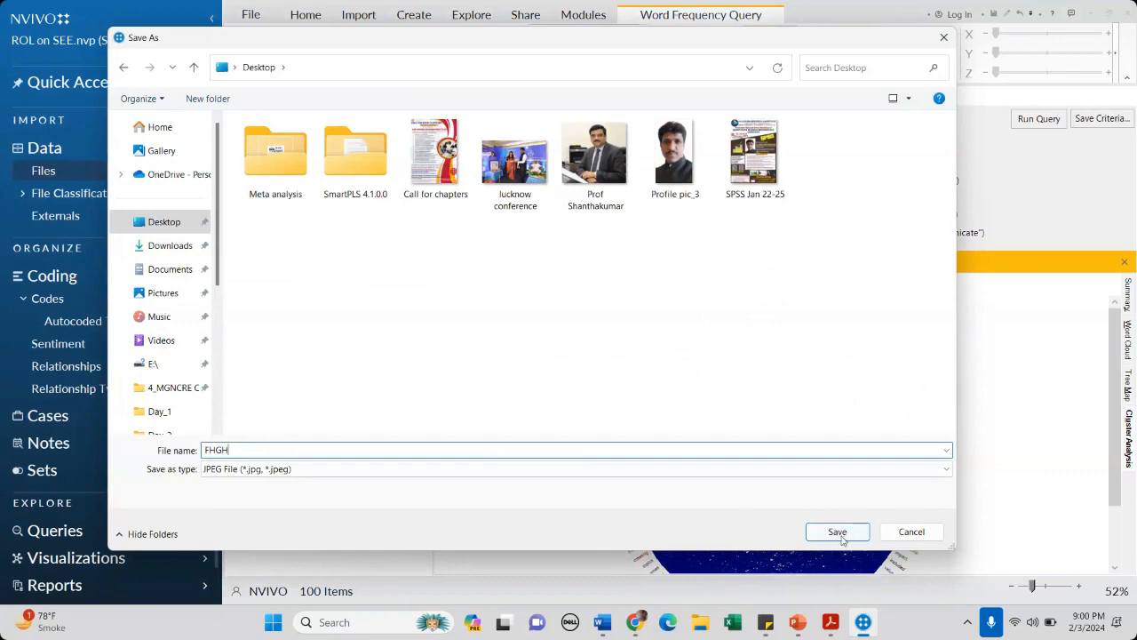
click(841, 535)
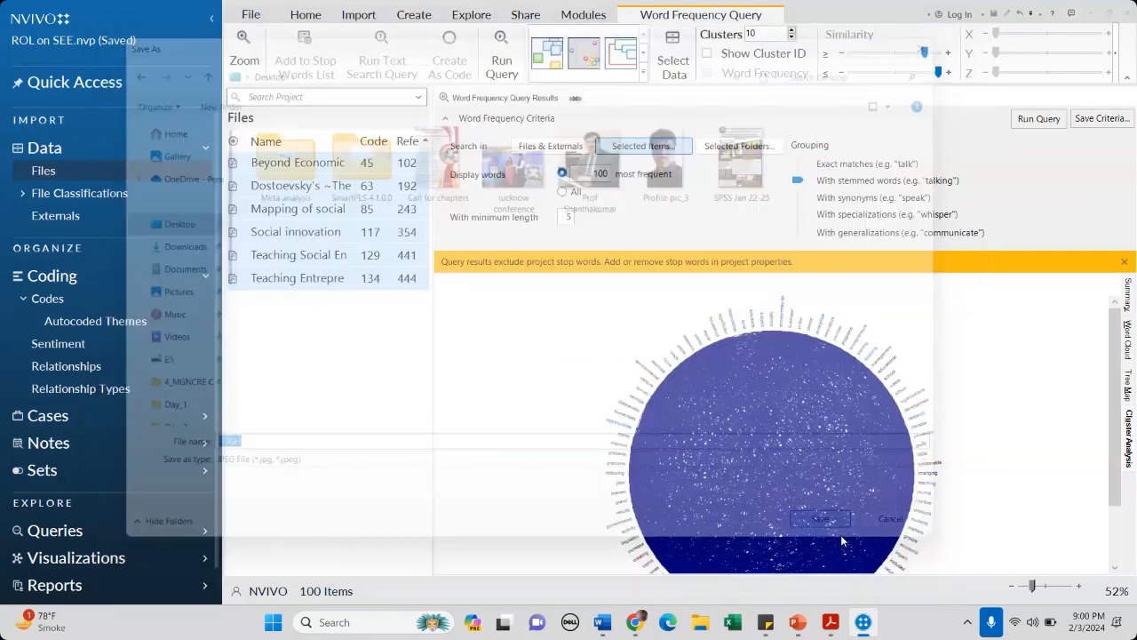
- Display the word frequency results as a word cloud
click(1128, 391)
click(1128, 339)
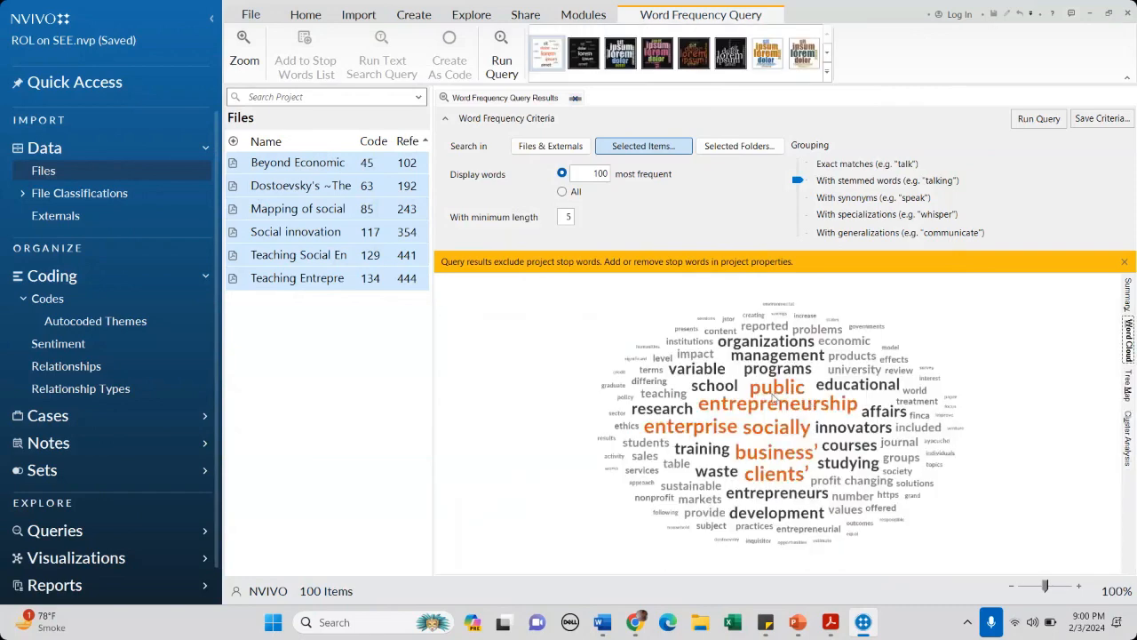
right_click(775, 400)
click(658, 436)
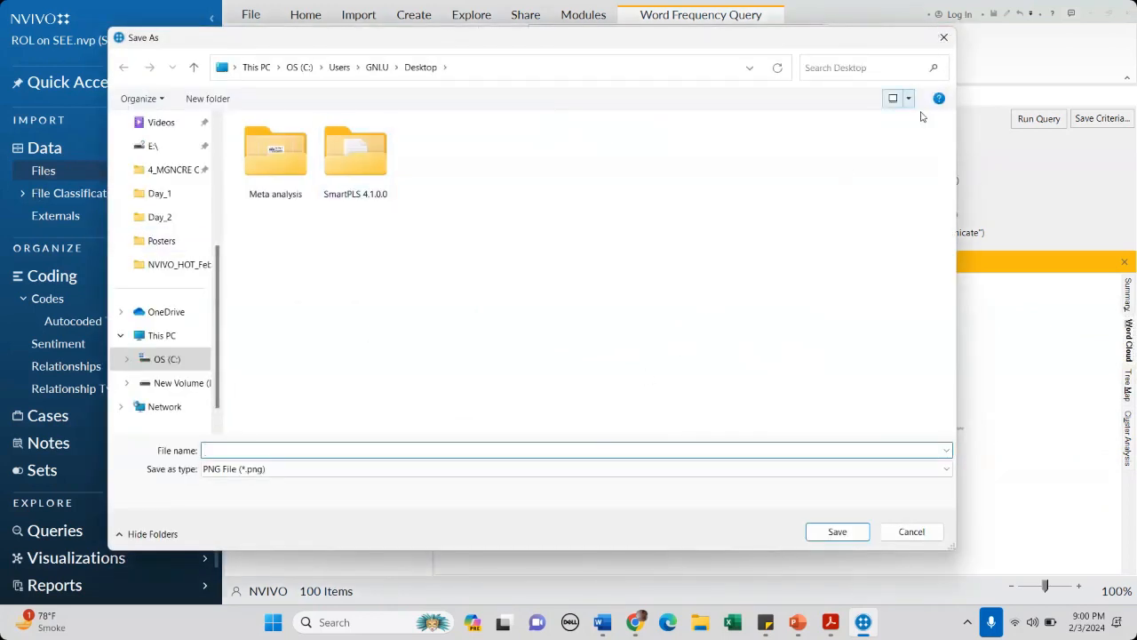
click(923, 533)
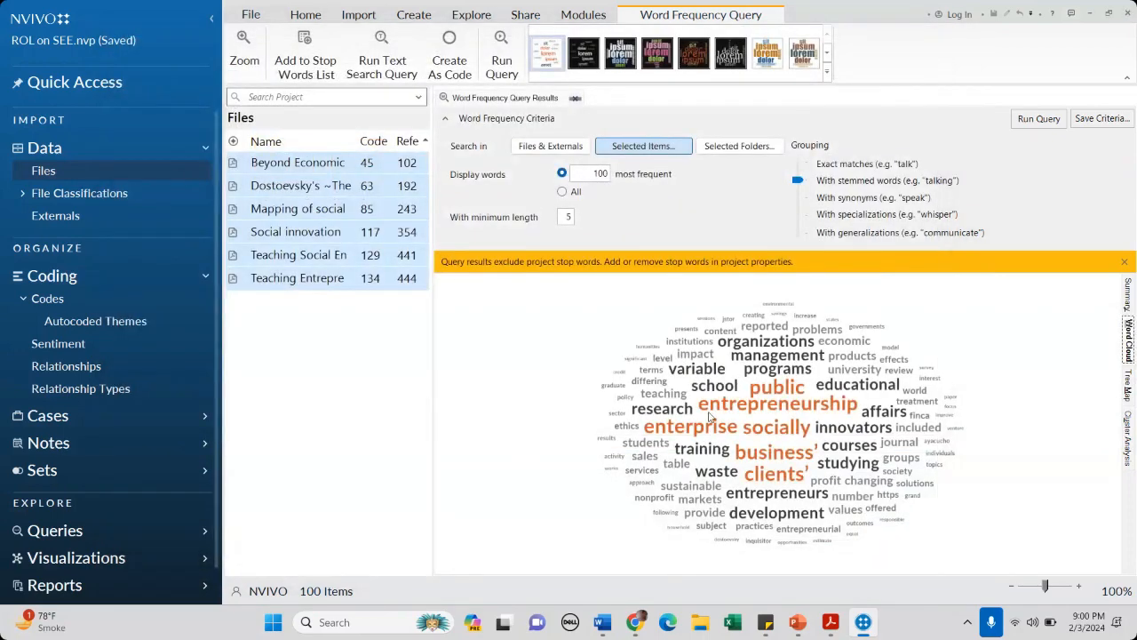
- Restyle the word cloud, trying mixed layouts first and settling on a multicoloured random layout on a white background
click(825, 76)
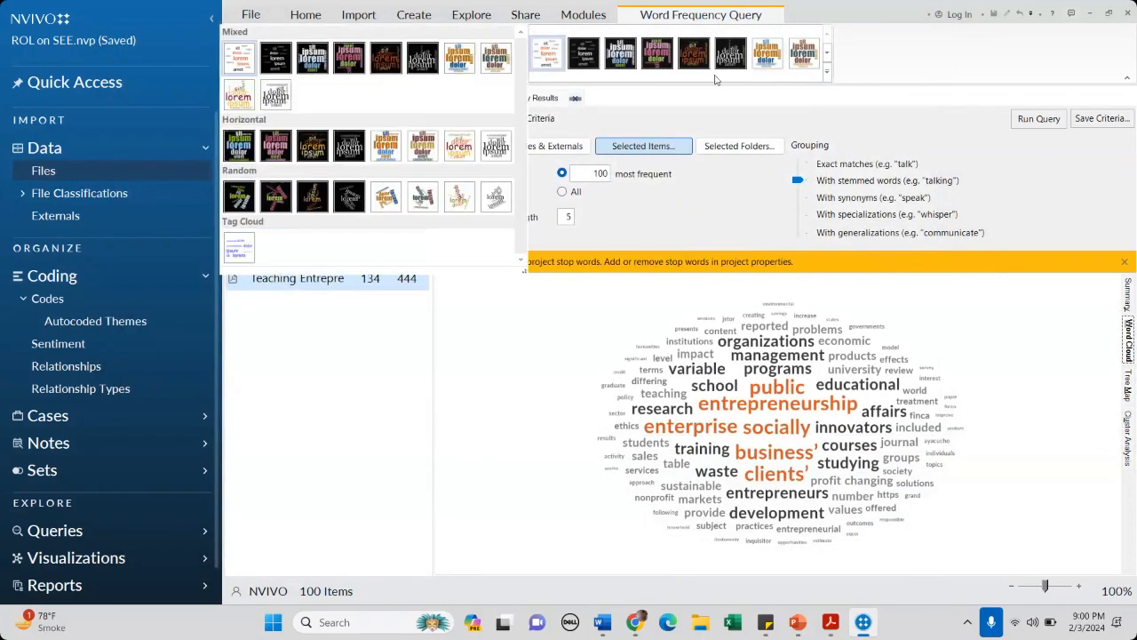
click(495, 58)
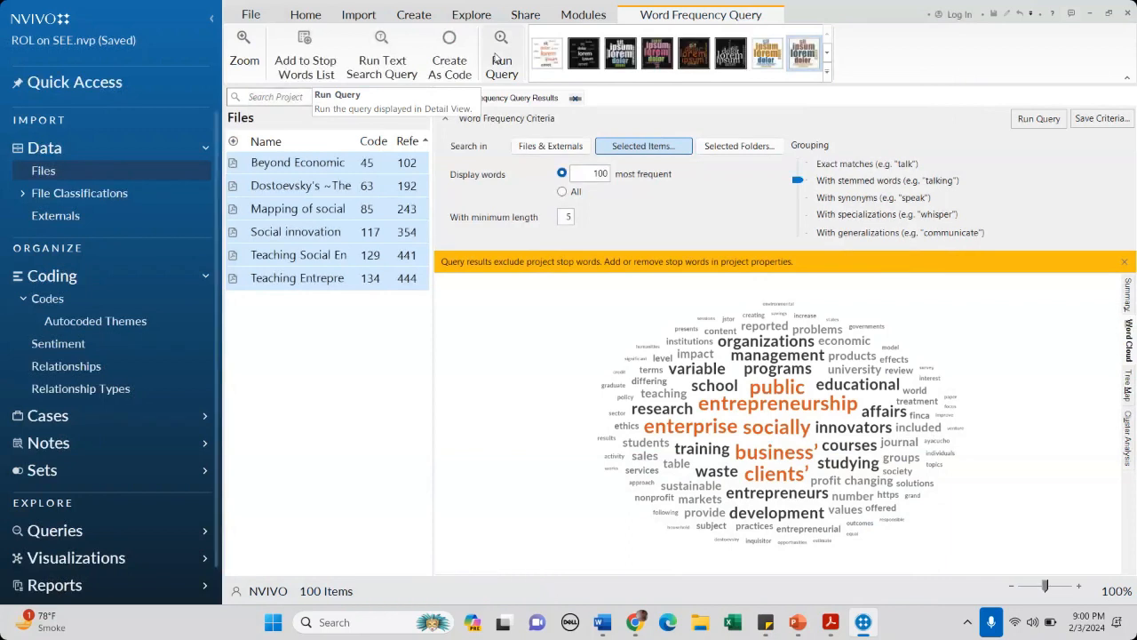
click(649, 57)
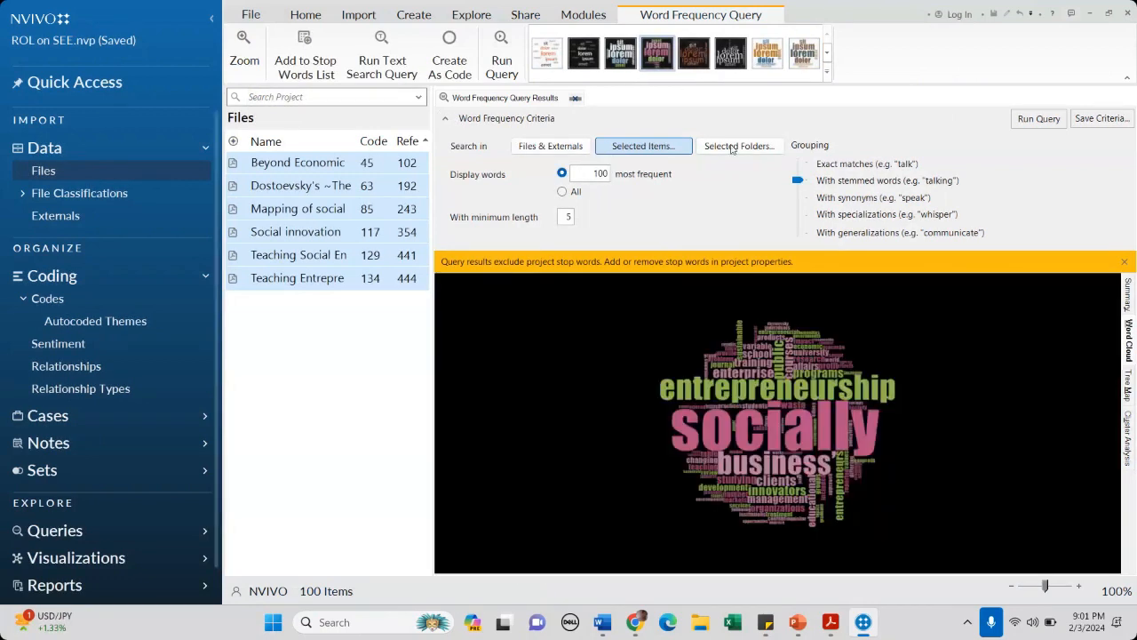
click(827, 74)
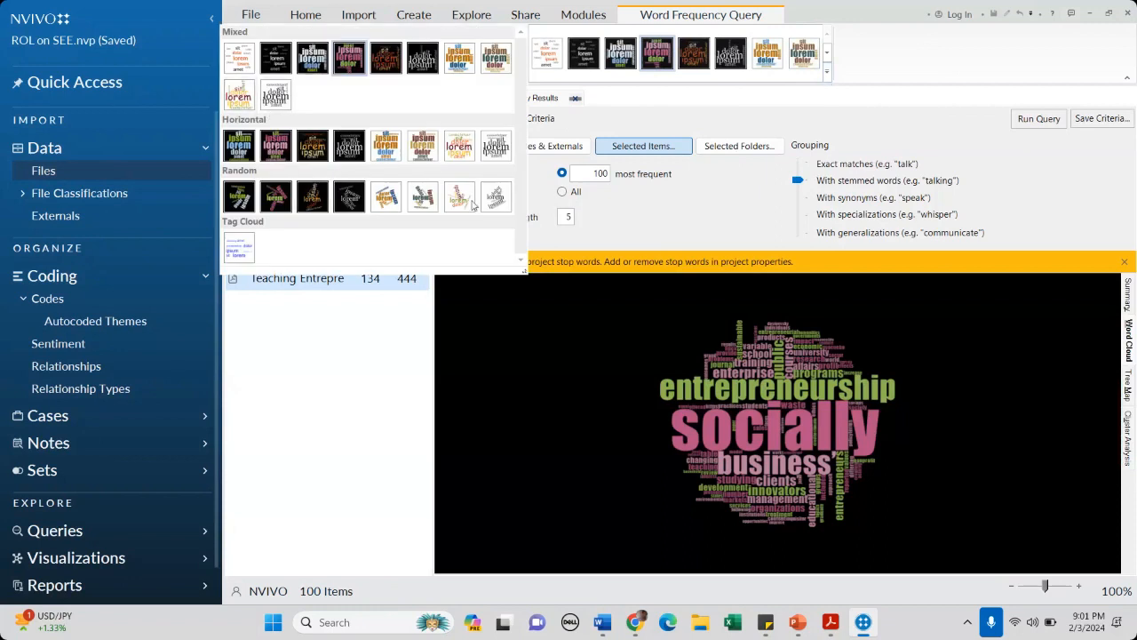
click(424, 199)
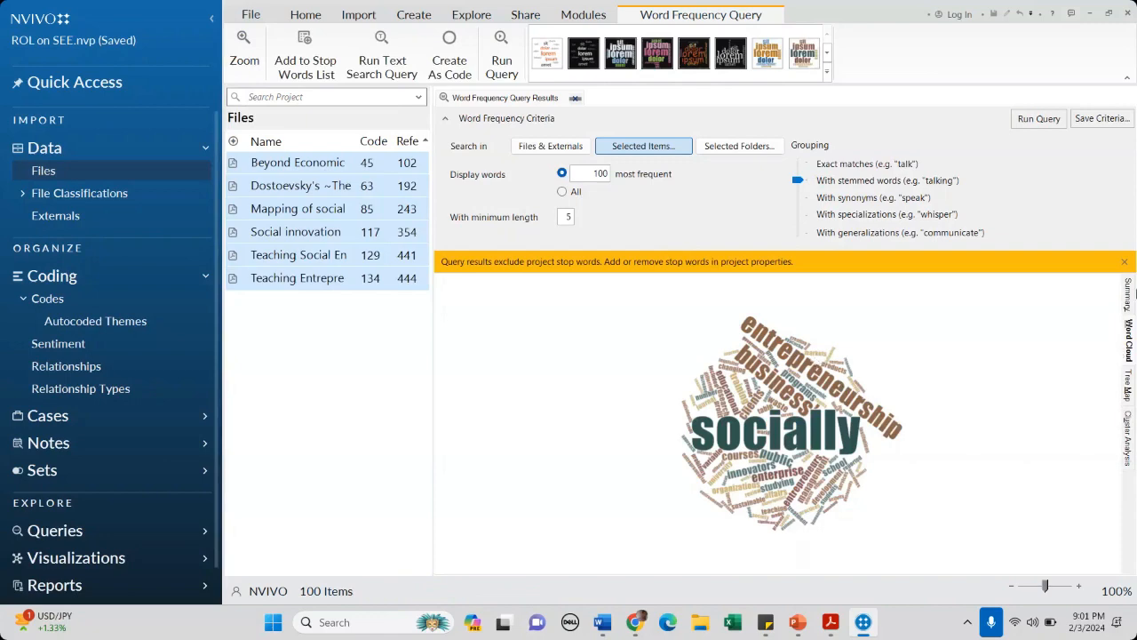
- Review the summary table of frequent words and close the word frequency query results
click(1129, 293)
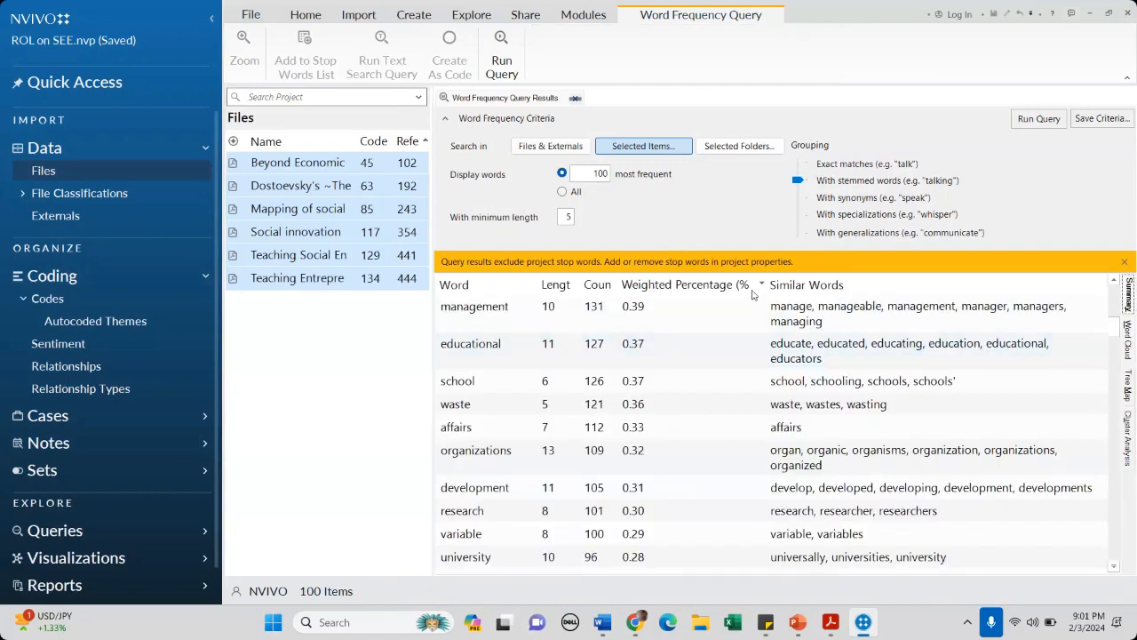
click(574, 98)
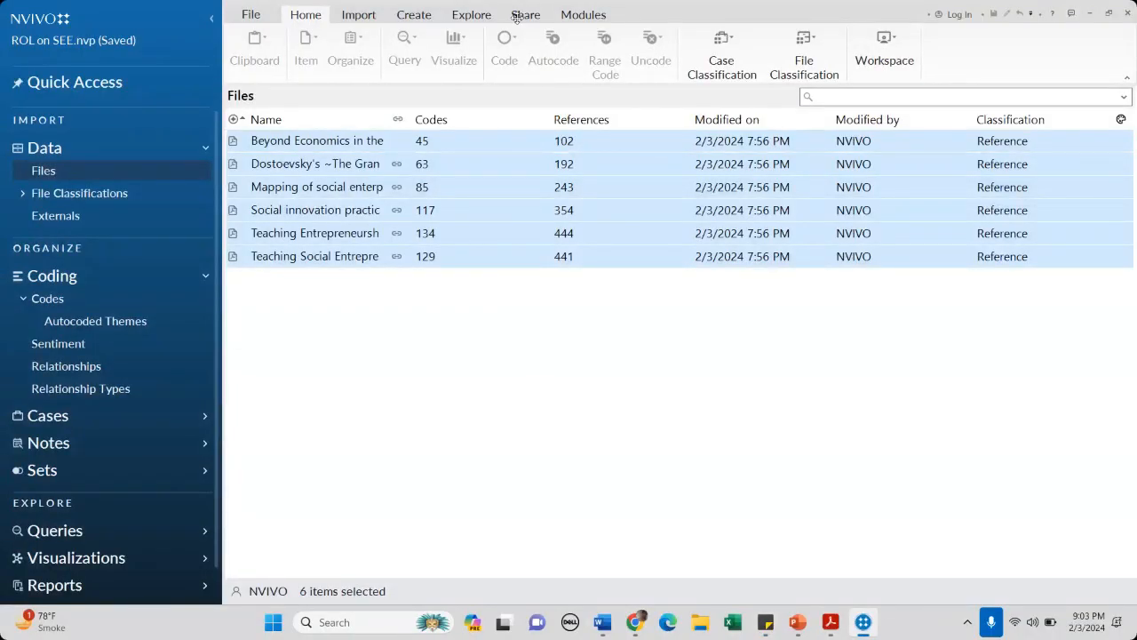
- Start a new text search query over all files and externals
click(360, 15)
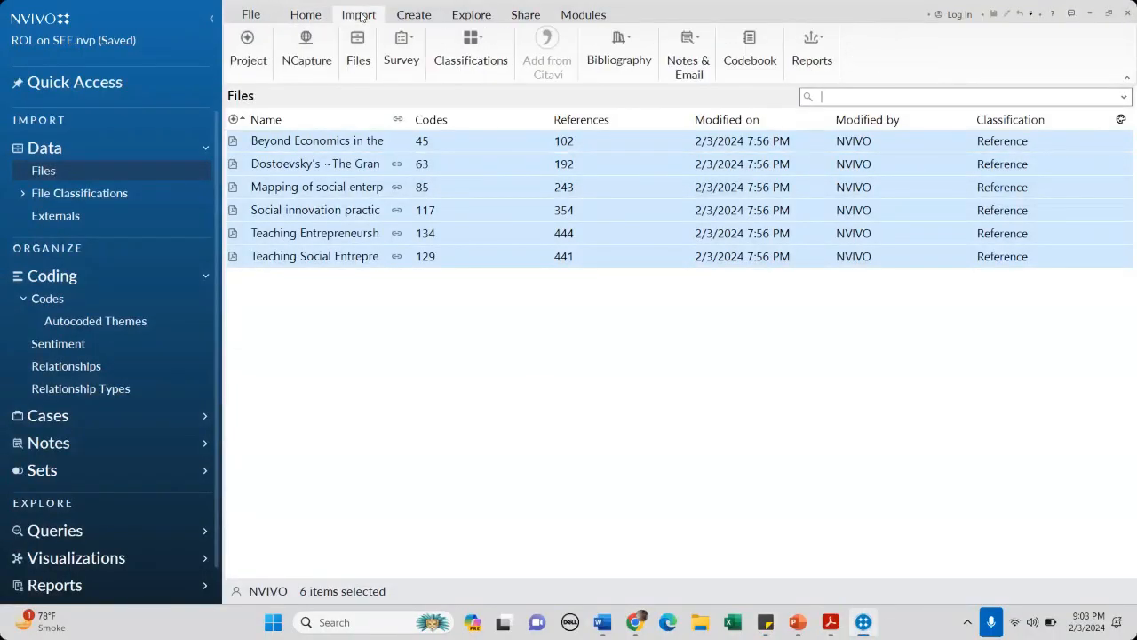
click(472, 16)
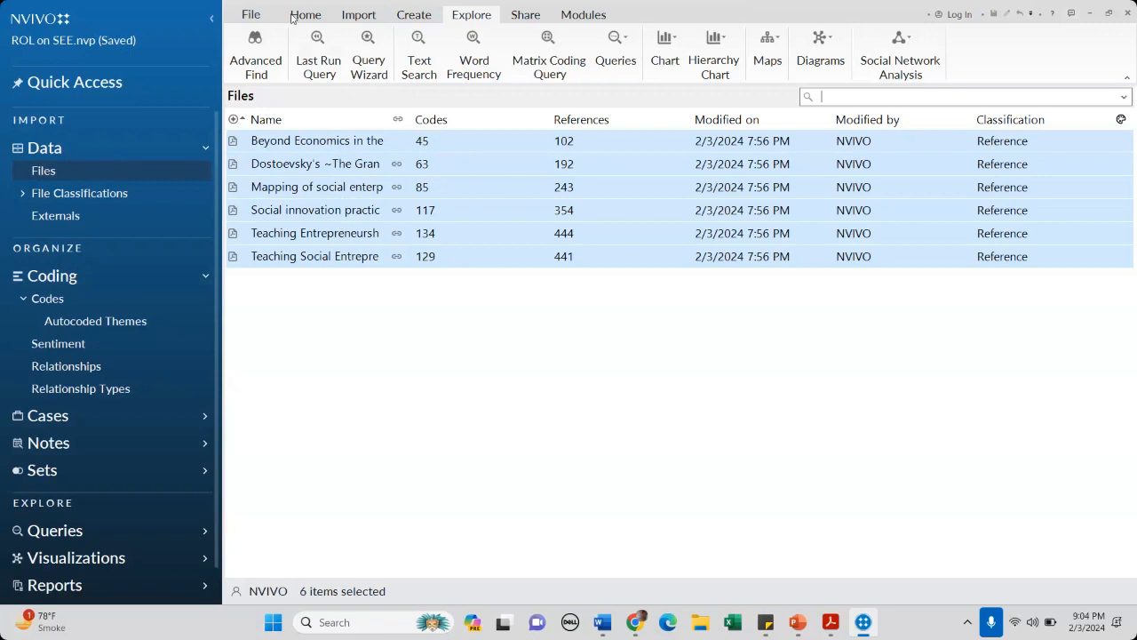
click(418, 68)
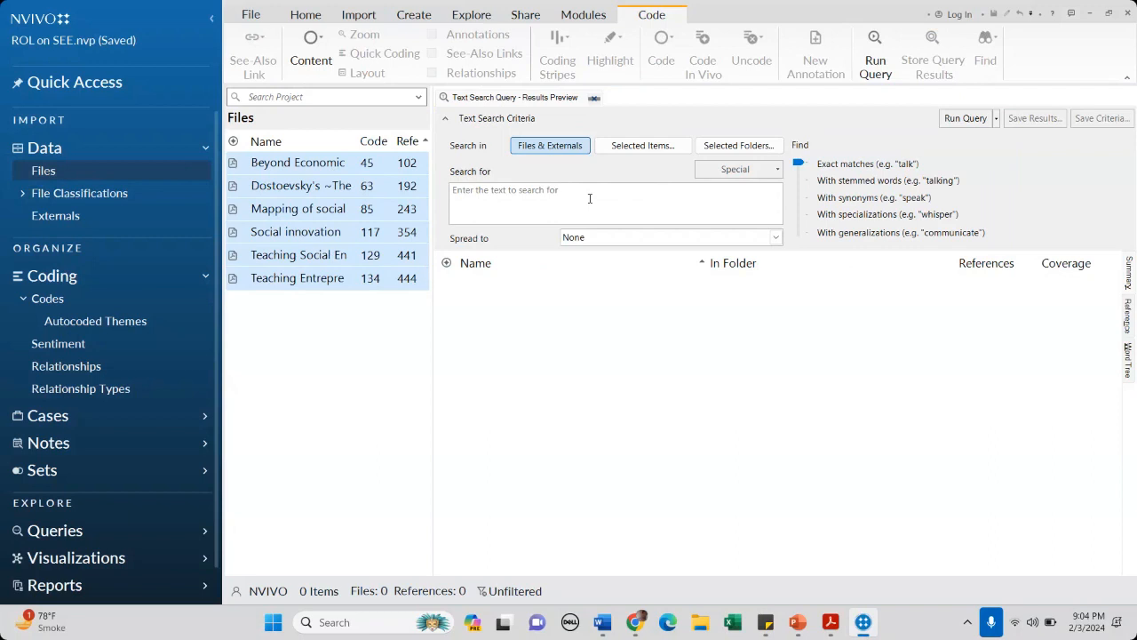
click(503, 202)
text(Education)
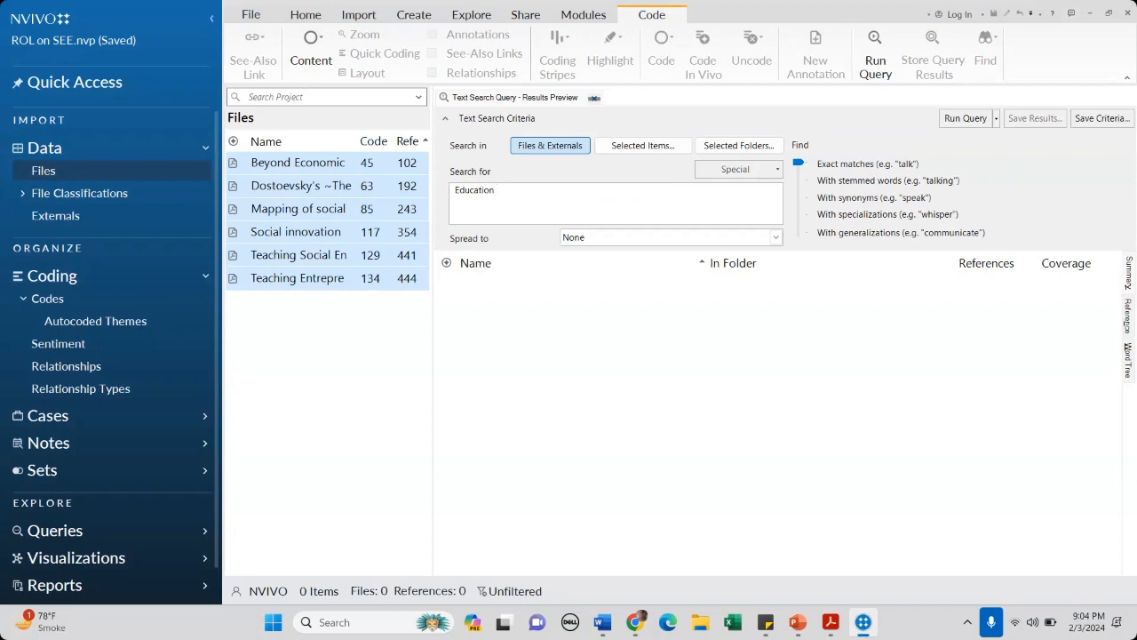
key(BackSpace)
key(BackSpace)
key(BackSpace)
key(BackSpace)
key(BackSpace)
key(BackSpace)
key(BackSpace)
key(BackSpace)
key(BackSpace)
- Set the text search to find Theory with stemmed words, keeping Spread to at None
text(Theory)
click(800, 184)
click(775, 238)
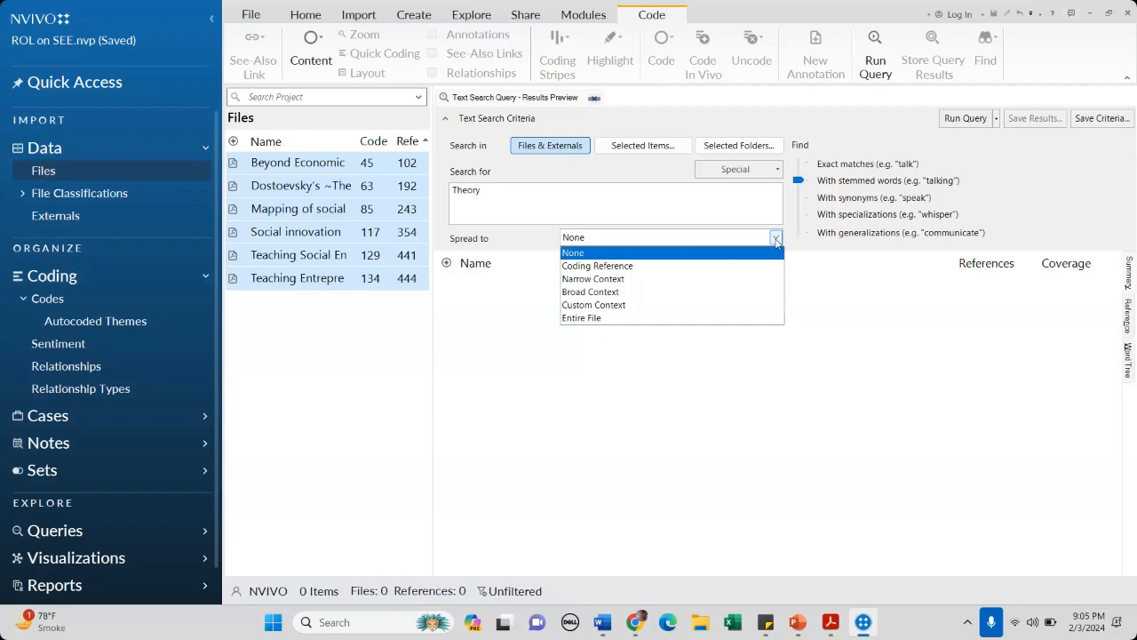
click(776, 240)
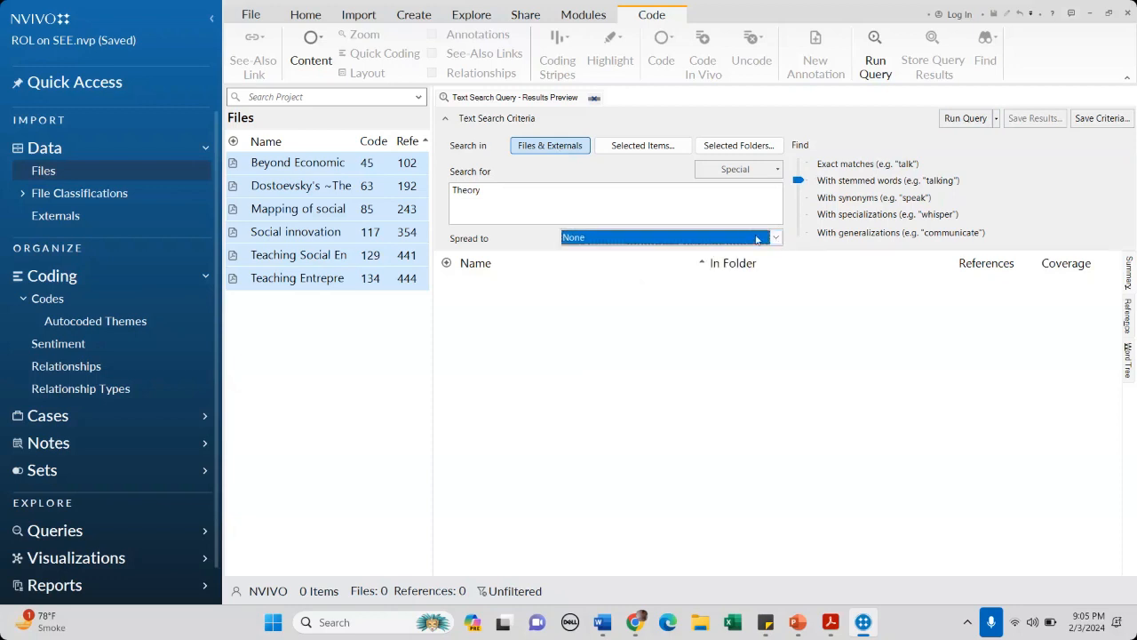
click(771, 238)
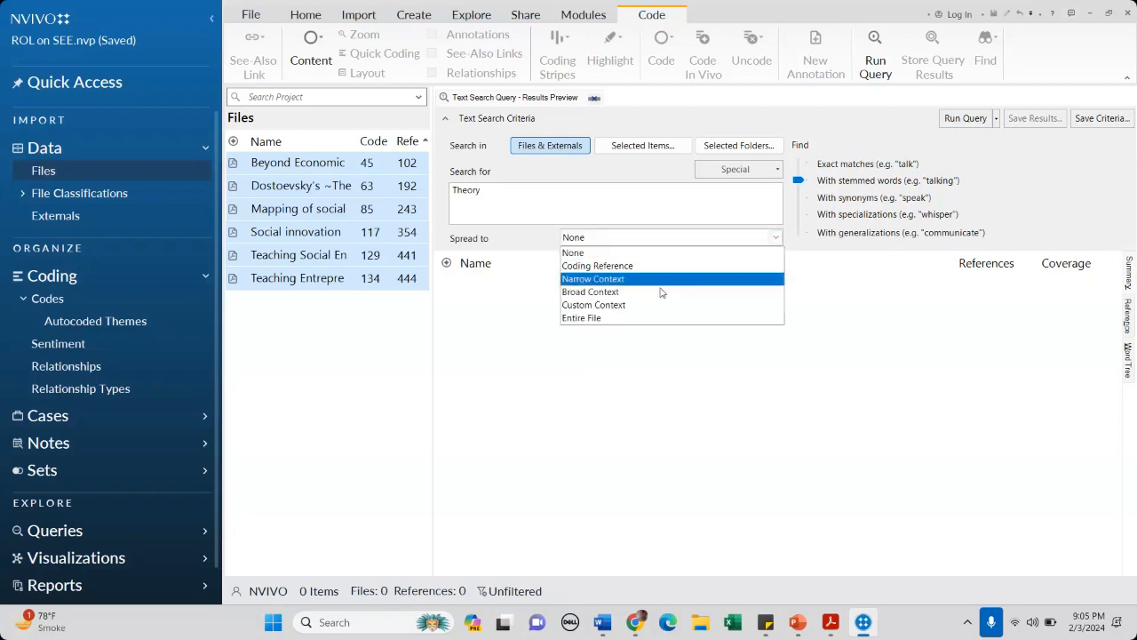
click(771, 240)
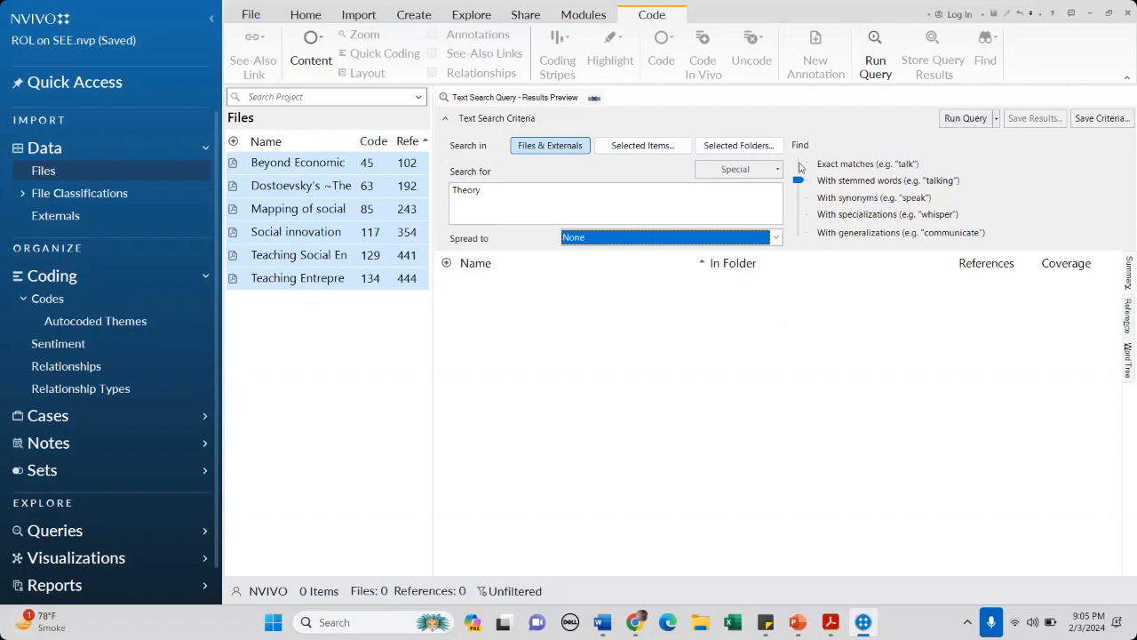
- Run the text search query for Theory and open the references view of its results
click(950, 120)
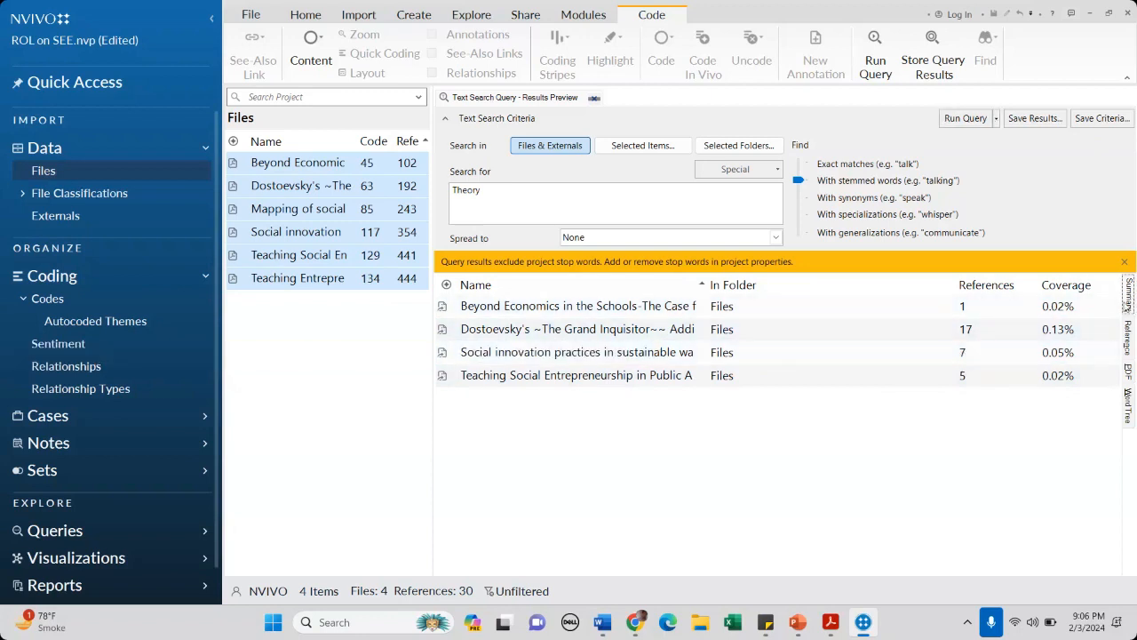
click(1129, 345)
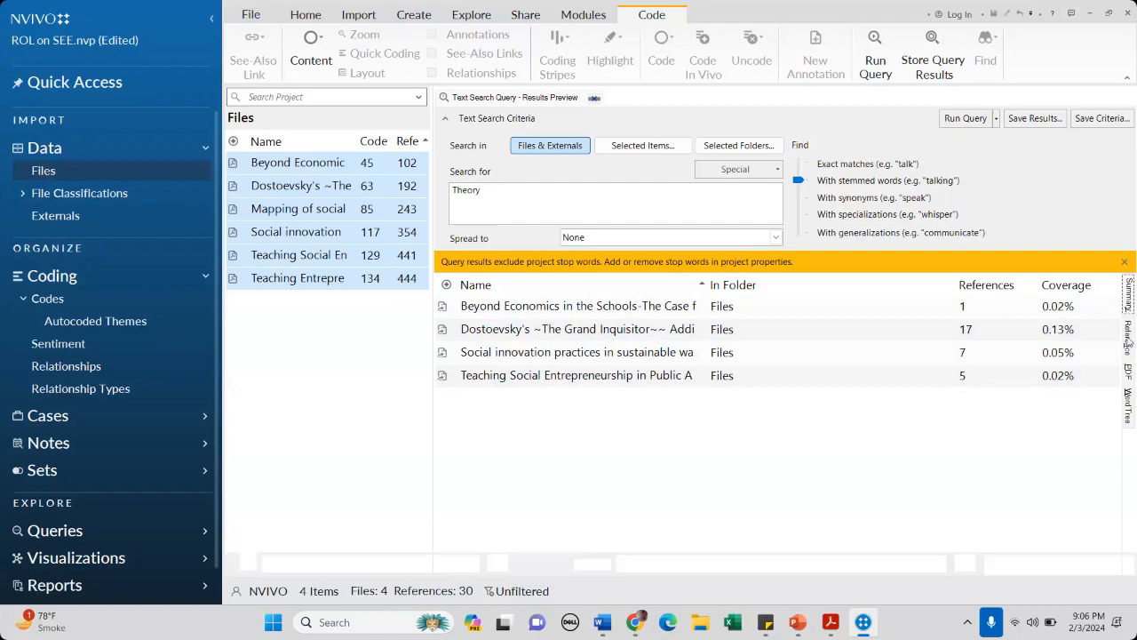
- Examine the references found for Theory, starting with the passage from Beyond Economics in the Schools
scroll(772, 349, down, 3)
scroll(772, 348, up, 3)
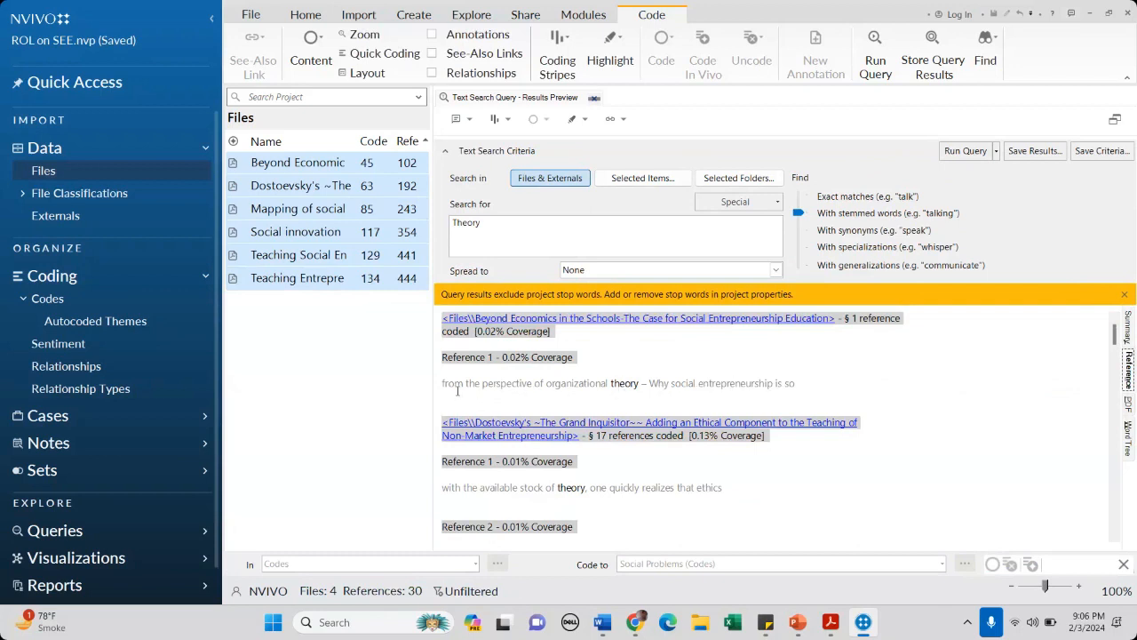
drag(443, 382, 813, 379)
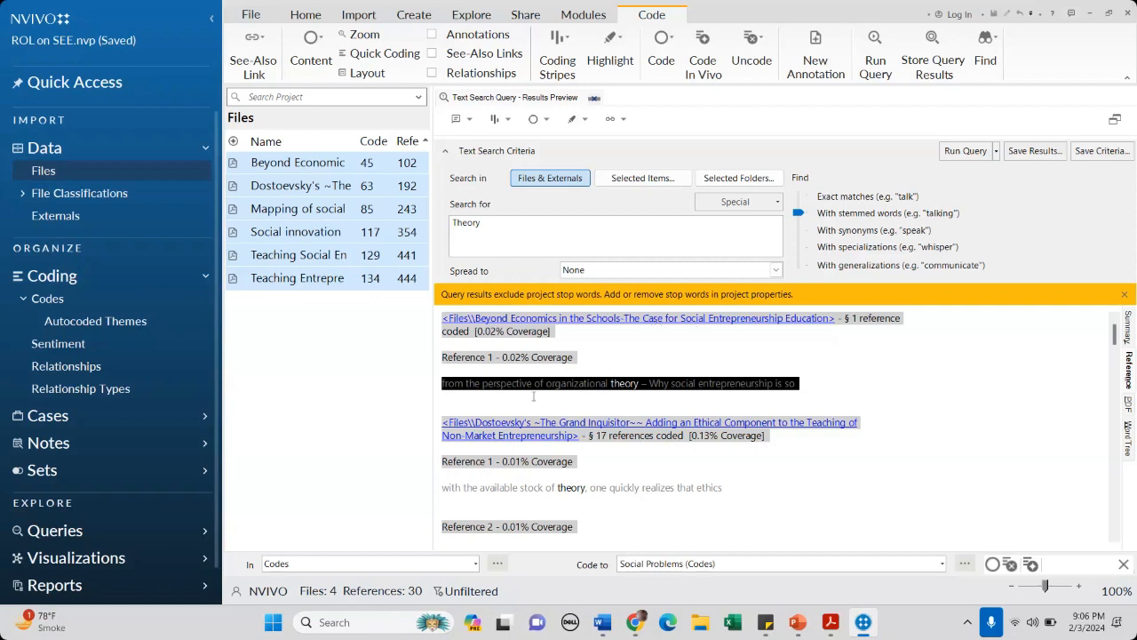
click(666, 342)
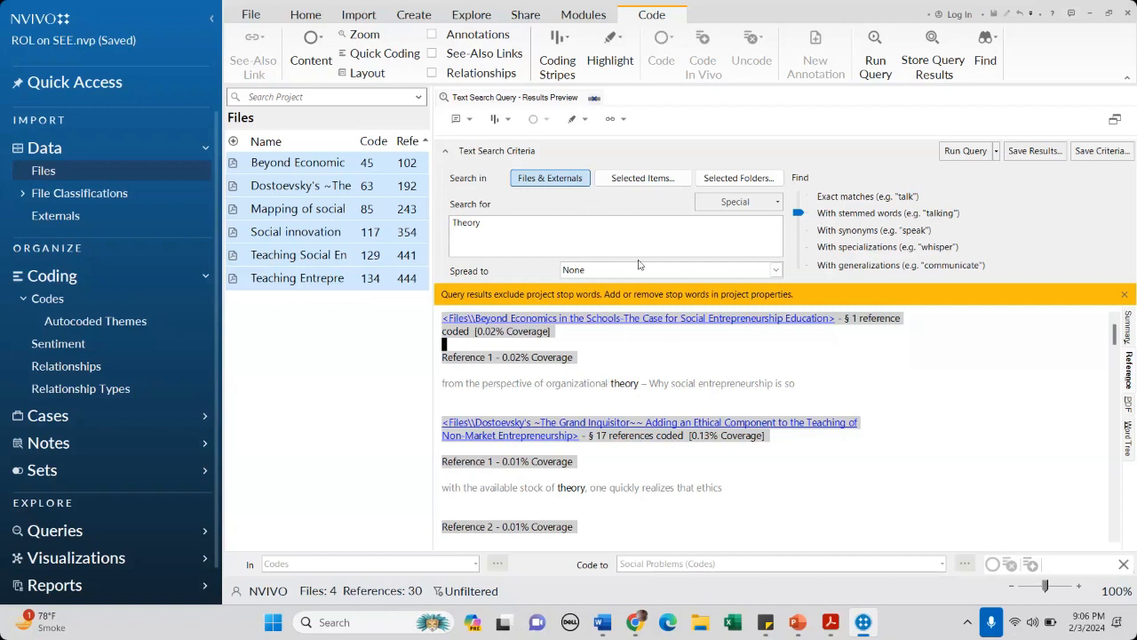
- Rerun the Theory text search with Spread to set to Broad Context and examine the first reference's surrounding text
click(777, 269)
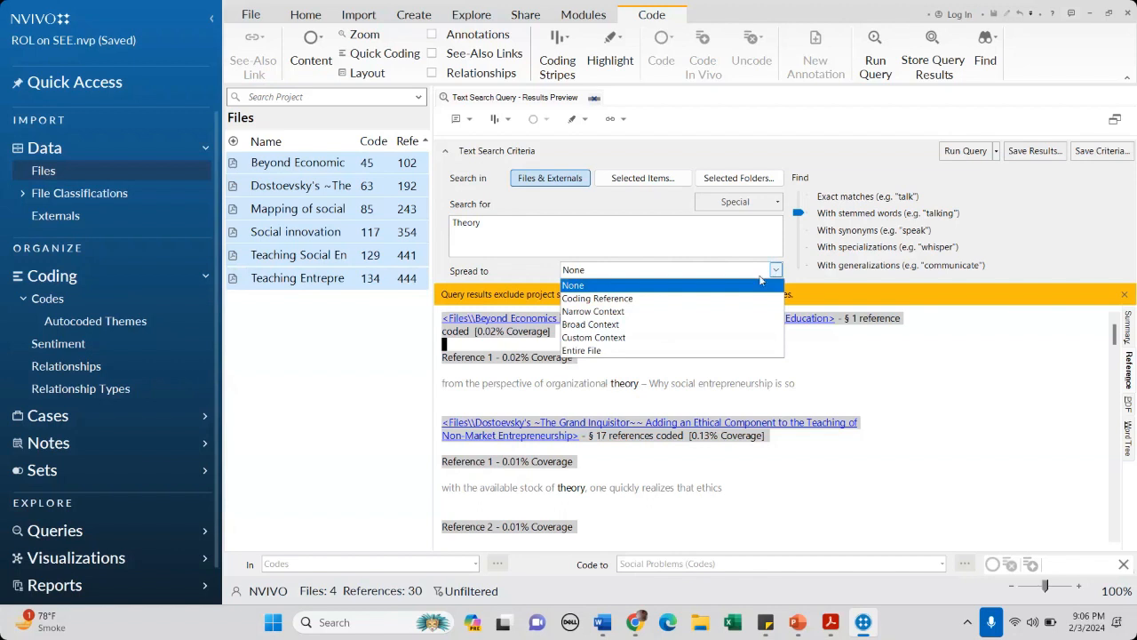
click(624, 333)
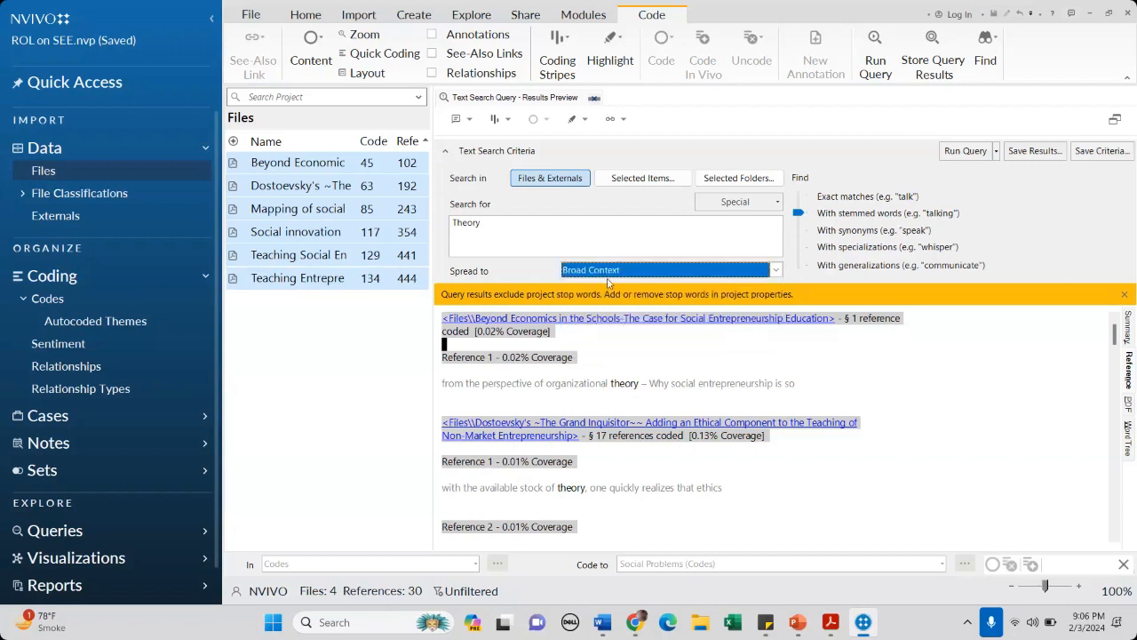
click(954, 153)
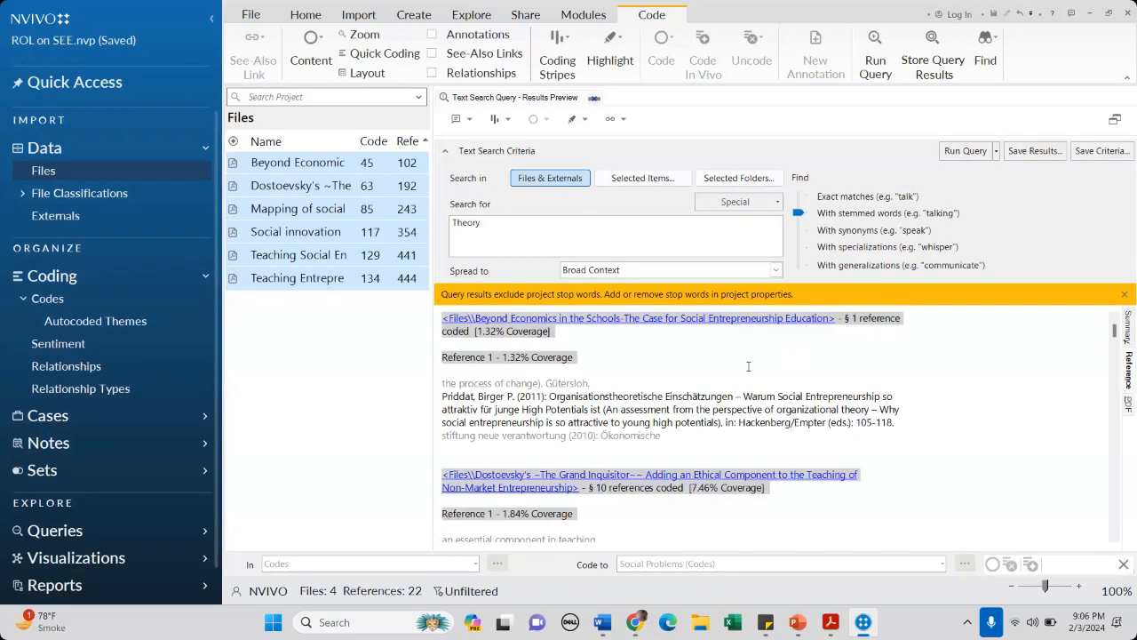
drag(445, 396, 654, 423)
click(985, 386)
drag(446, 393, 727, 424)
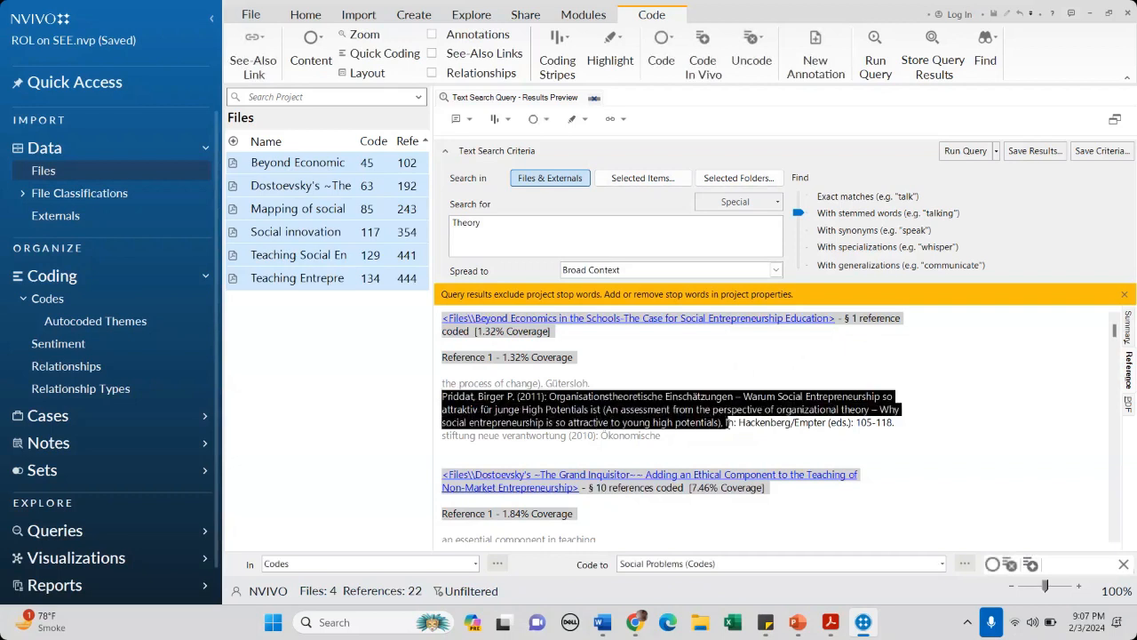
click(720, 373)
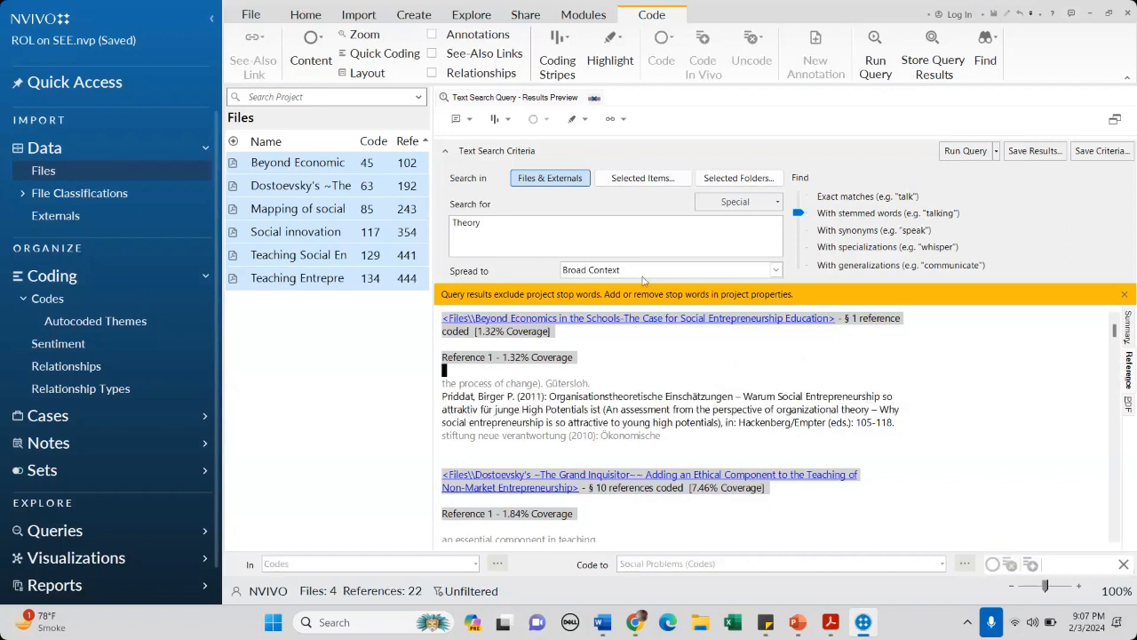
- Rerun the Theory search with Spread to set to Narrow Context and examine the words around each match in the first references
click(777, 271)
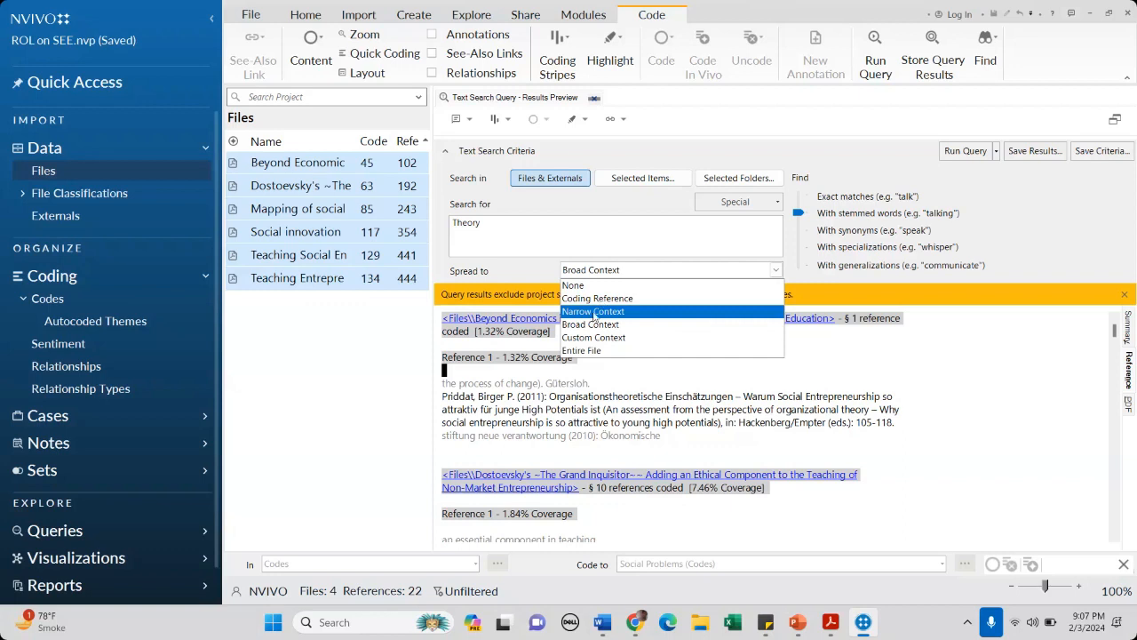
click(593, 312)
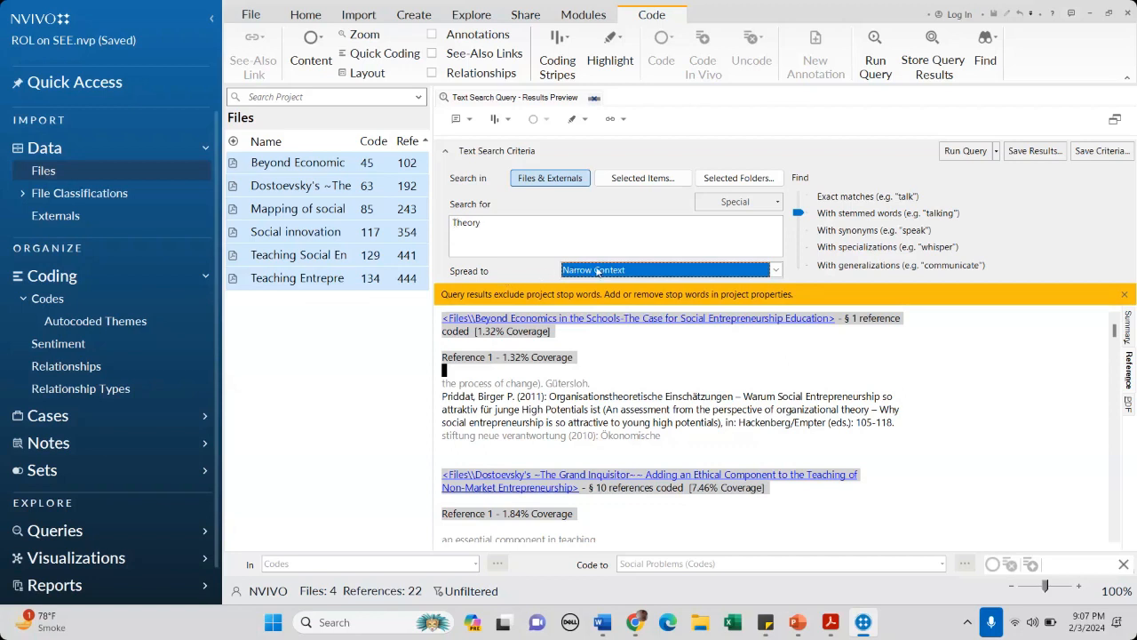
click(959, 153)
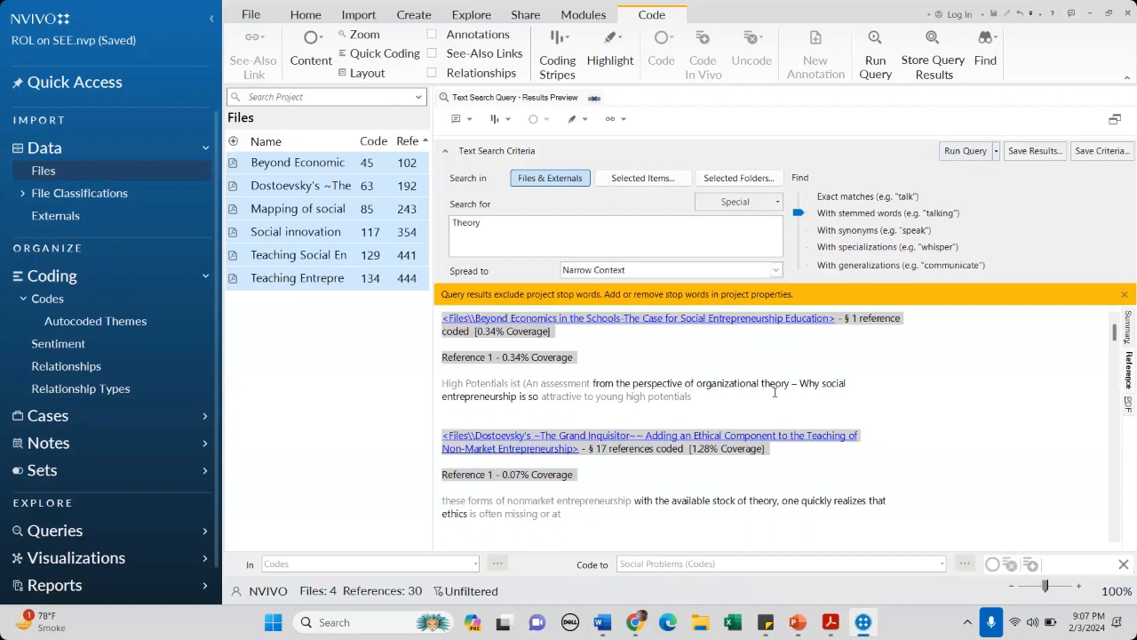
drag(761, 383, 790, 383)
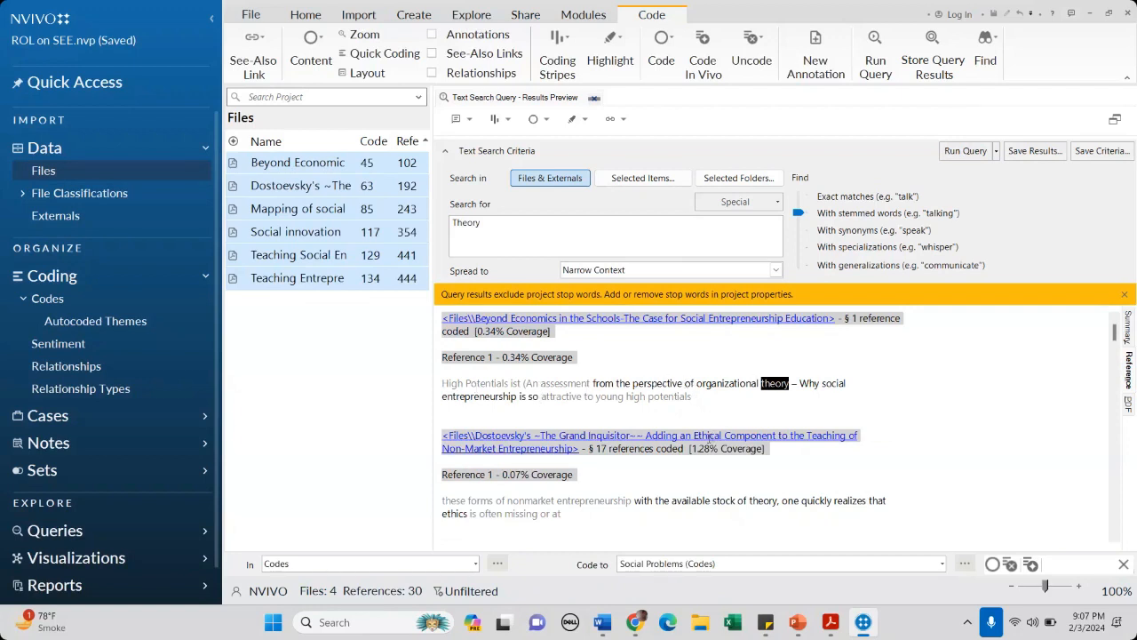
scroll(711, 436, down, 1)
drag(751, 442, 780, 441)
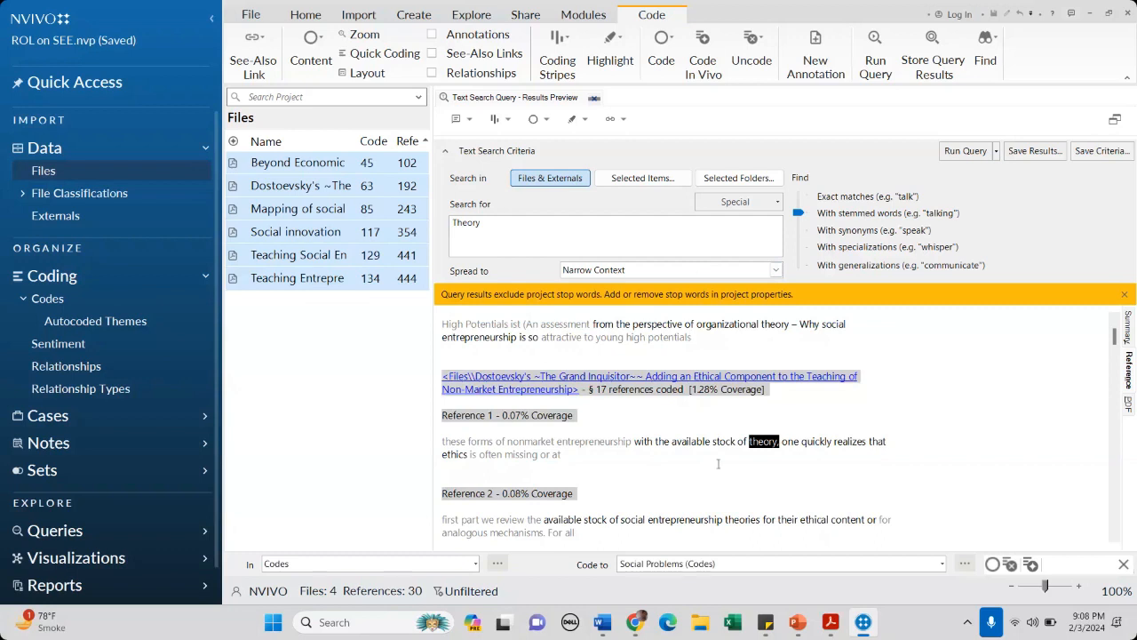
scroll(718, 463, down, 3)
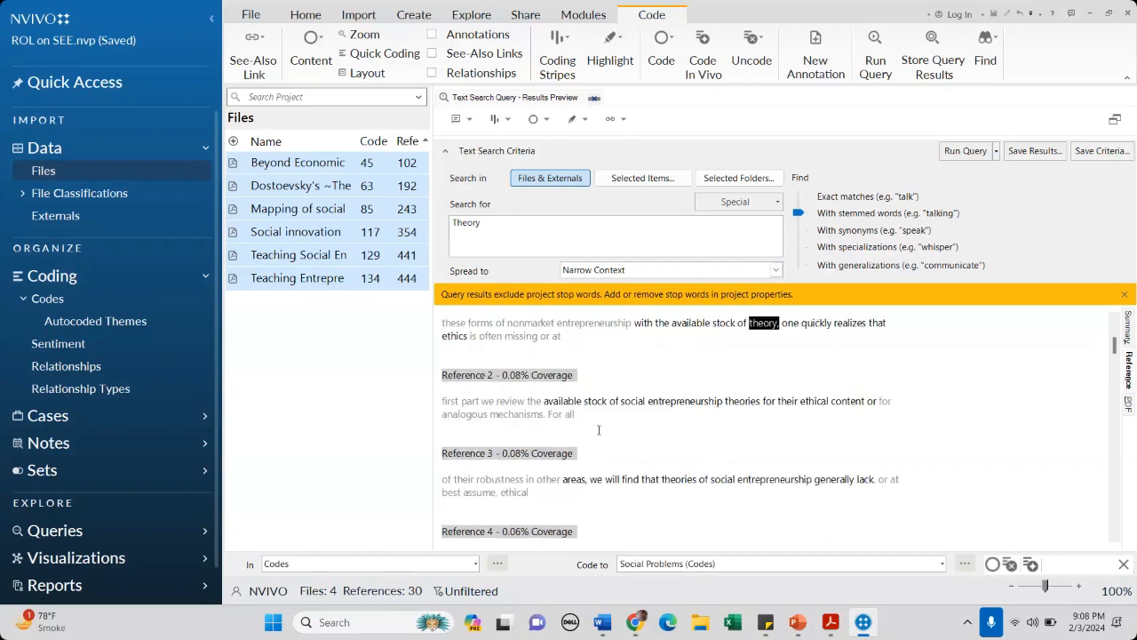
double_click(727, 401)
drag(717, 401, 453, 401)
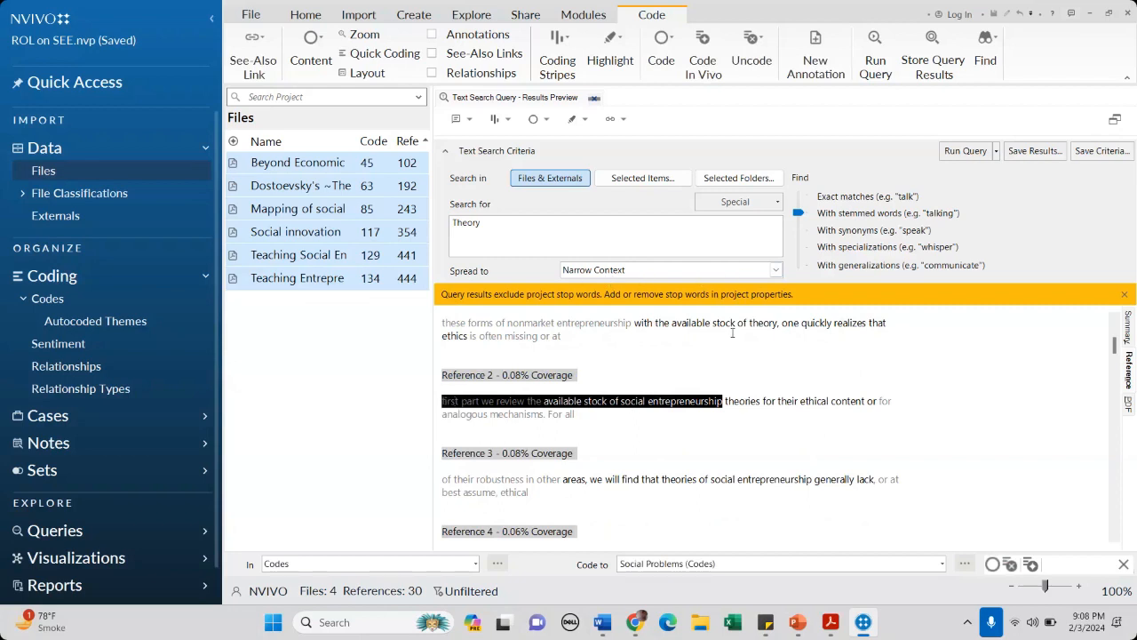
- Spread the Theory search to a Custom Context of the surrounding paragraph for text and rerun the query
click(775, 270)
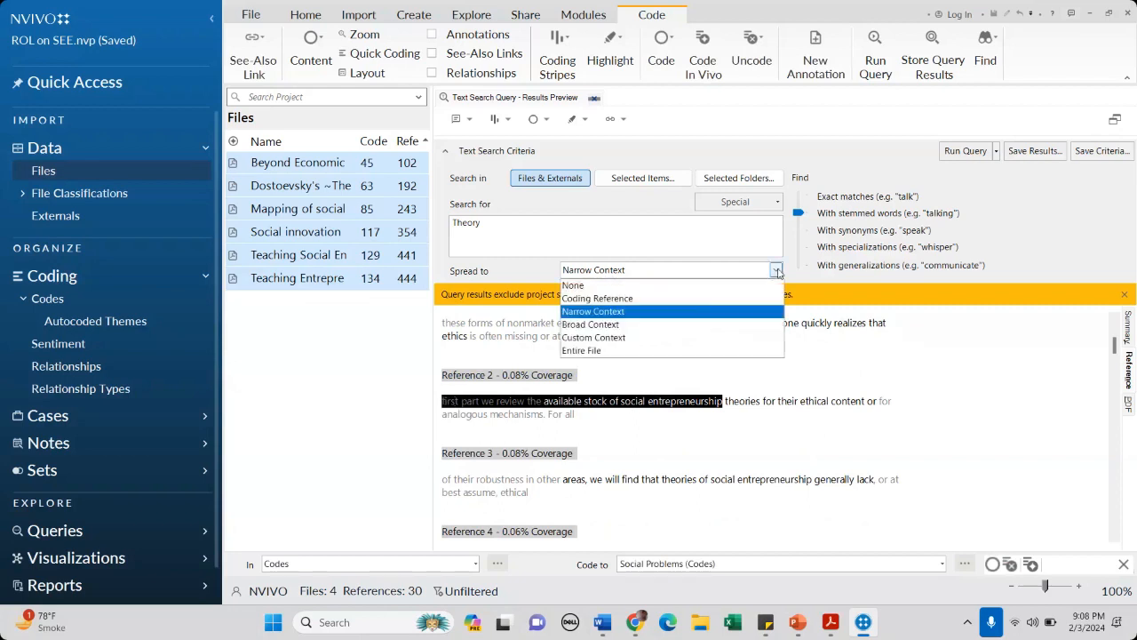
click(633, 340)
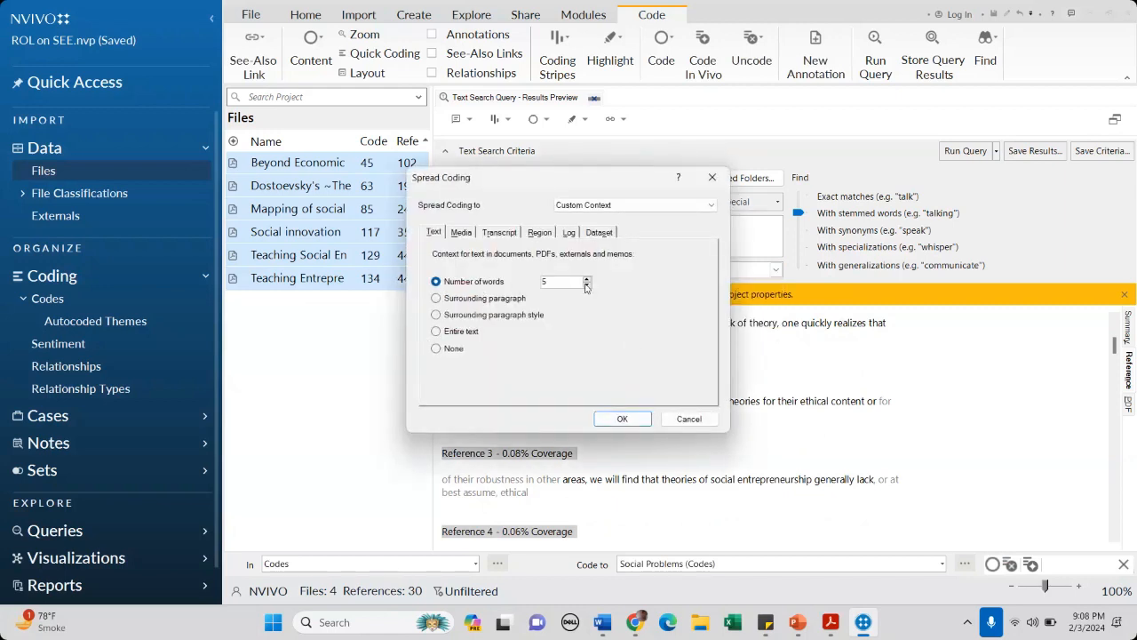
click(436, 298)
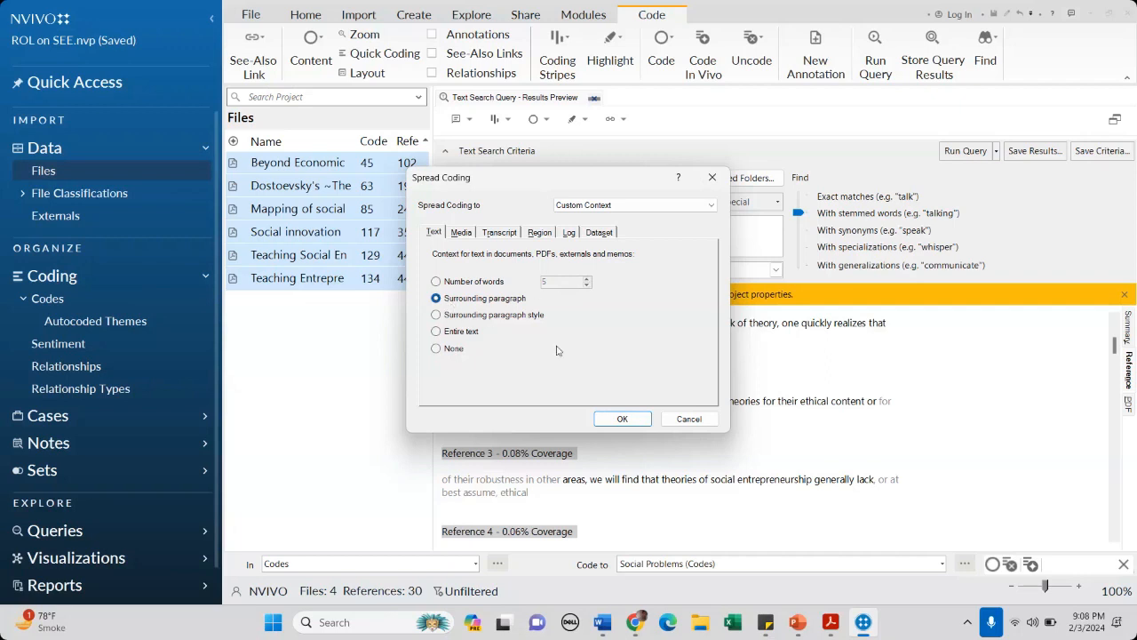
click(627, 418)
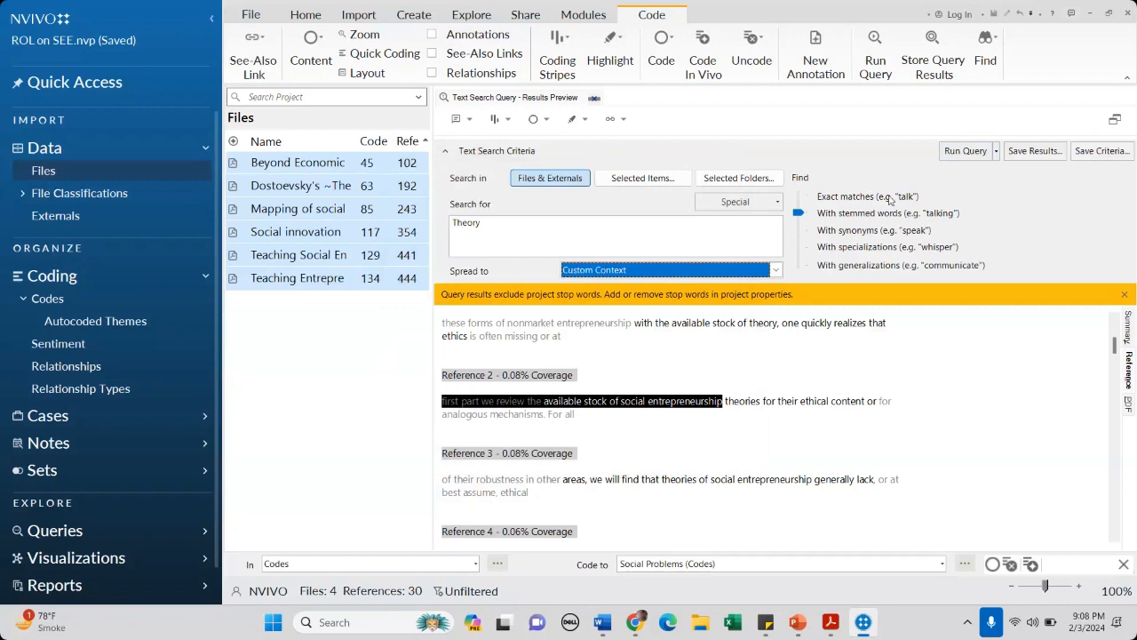
click(957, 153)
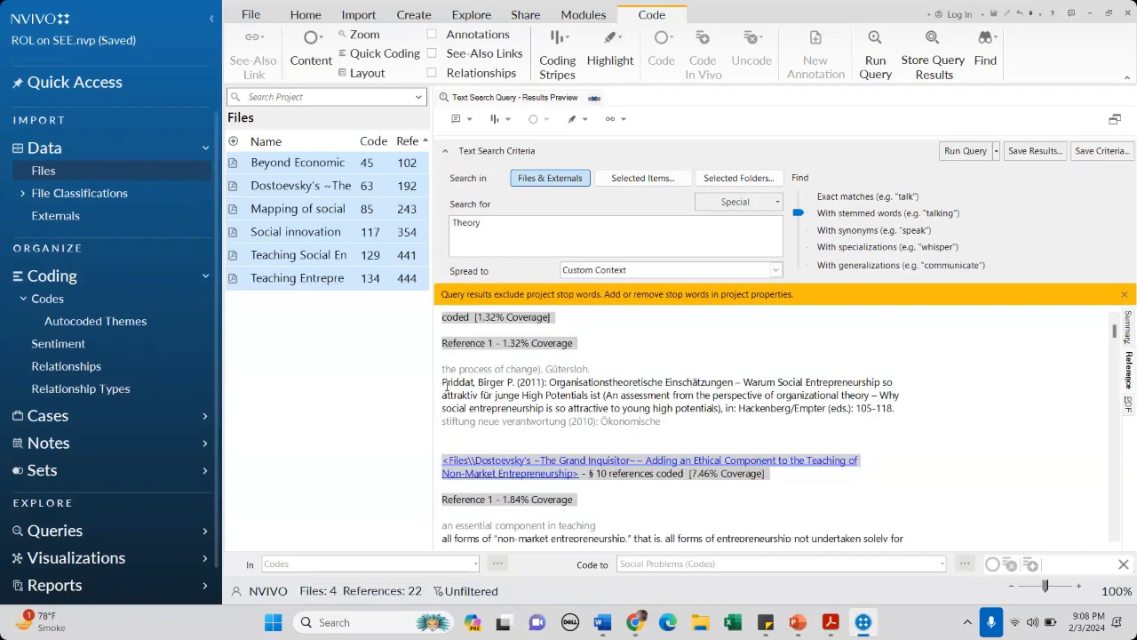
- Examine the paragraph around the first Theory match and read through the remaining references in the results
double_click(842, 394)
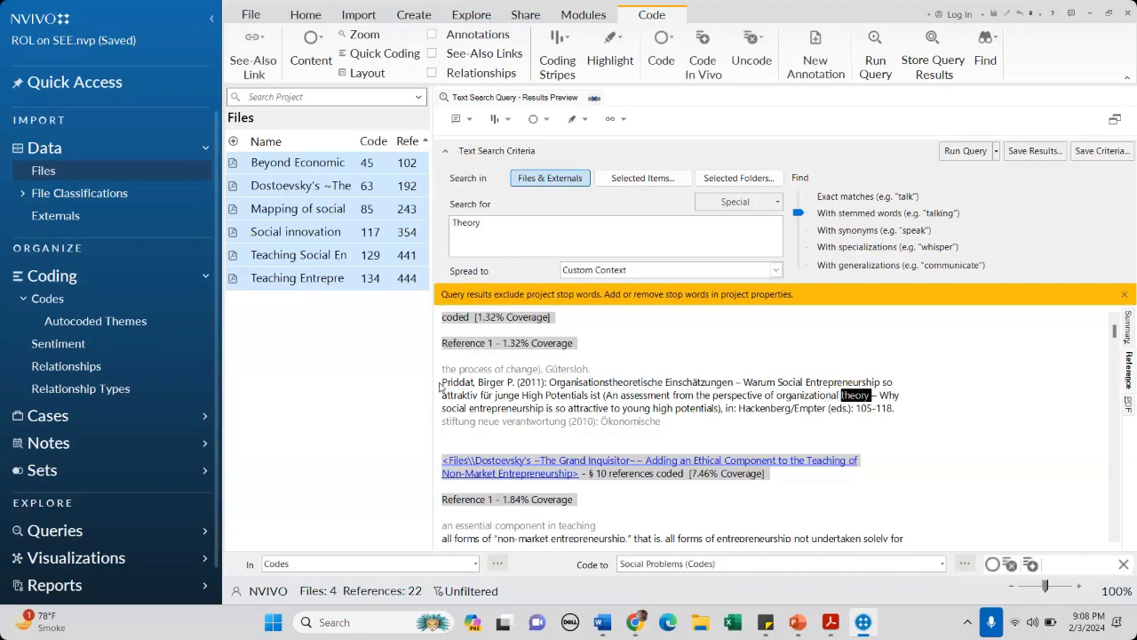
drag(443, 383, 669, 439)
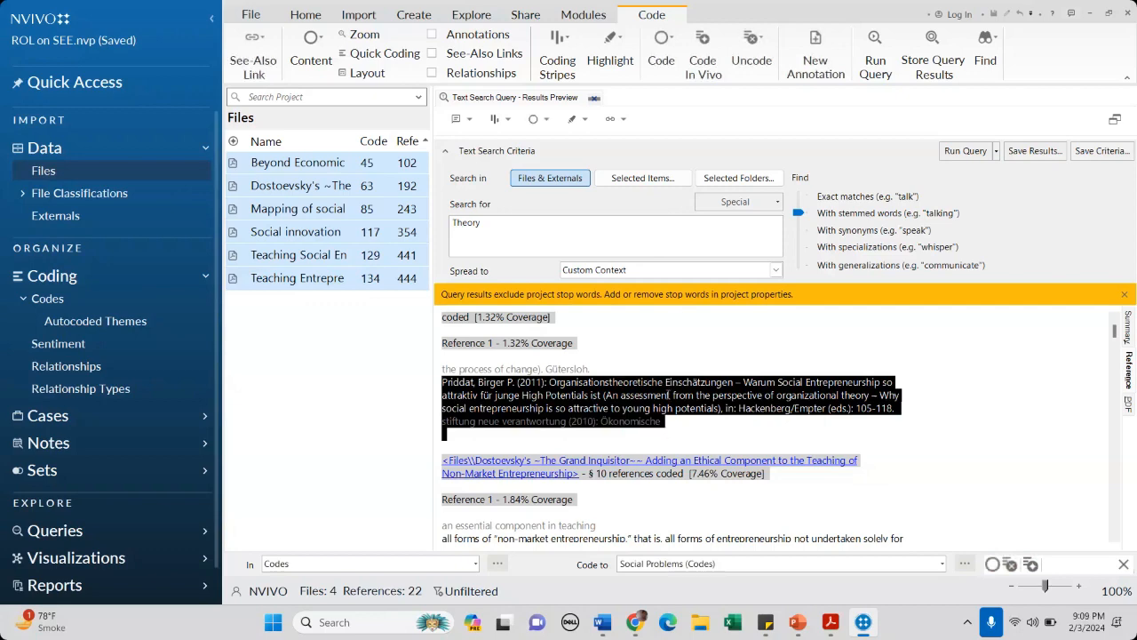
scroll(668, 395, down, 10)
scroll(555, 423, down, 12)
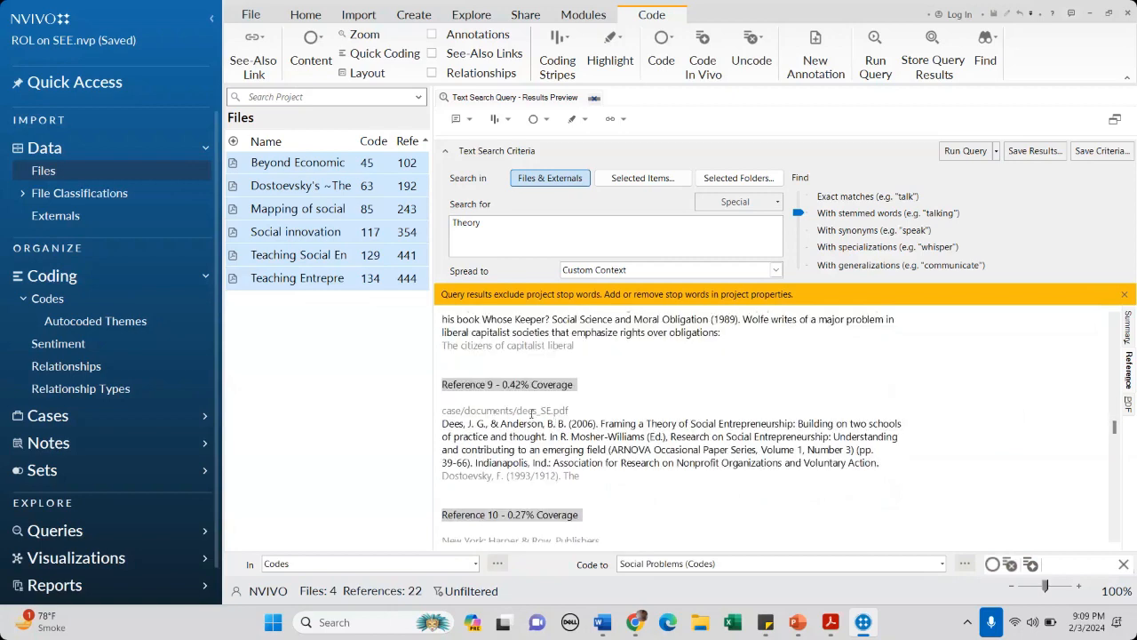
scroll(531, 413, down, 12)
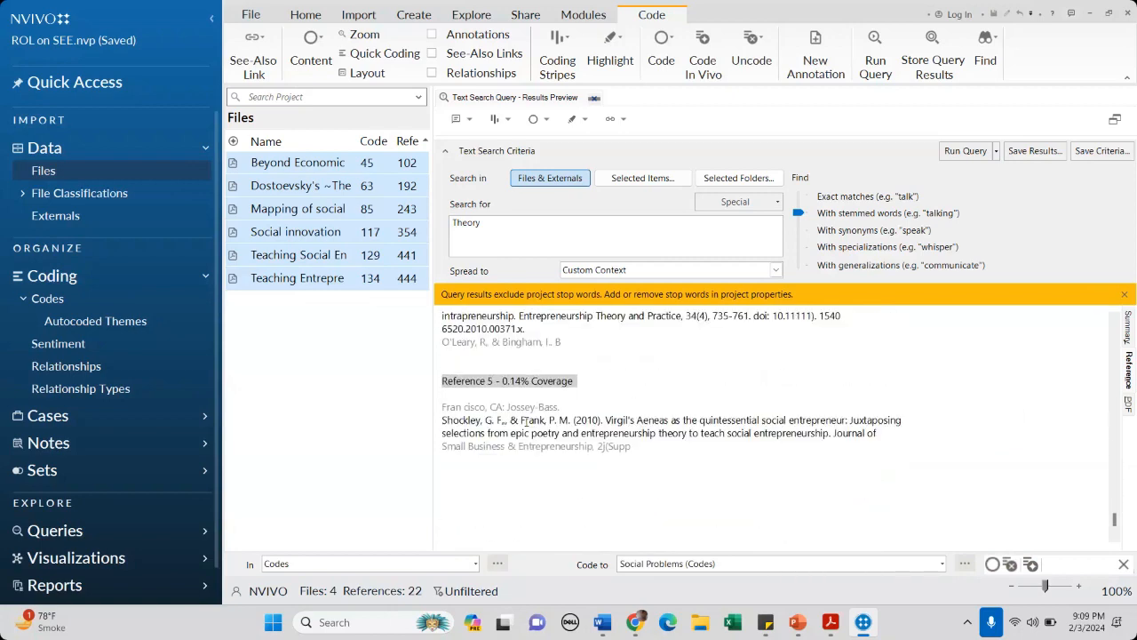
scroll(570, 429, down, 2)
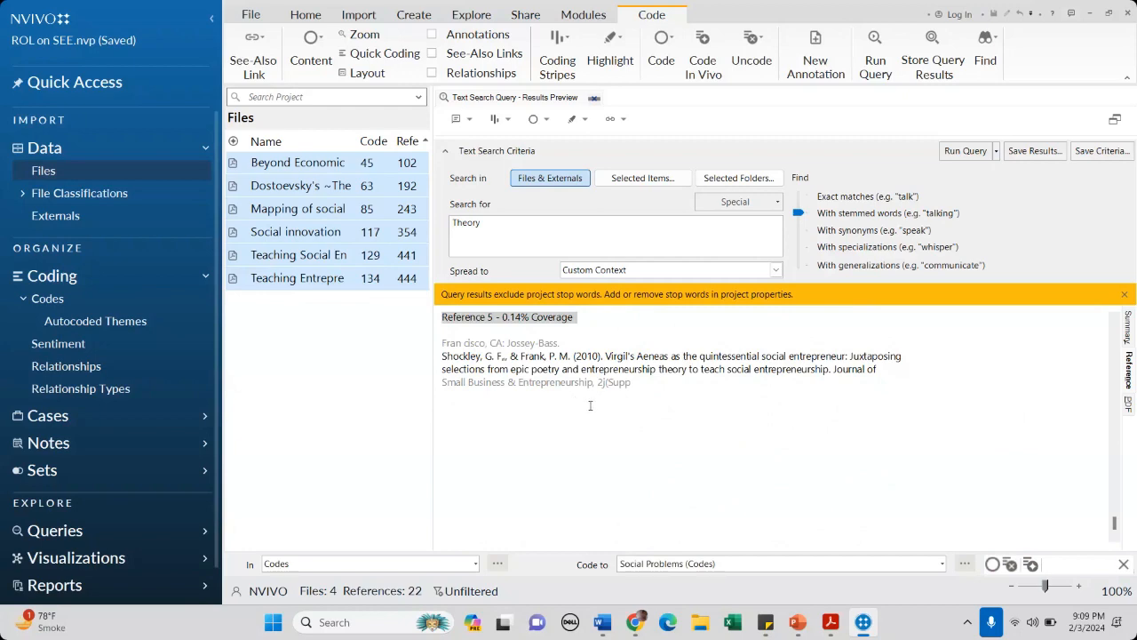
scroll(590, 405, up, 8)
scroll(651, 427, down, 3)
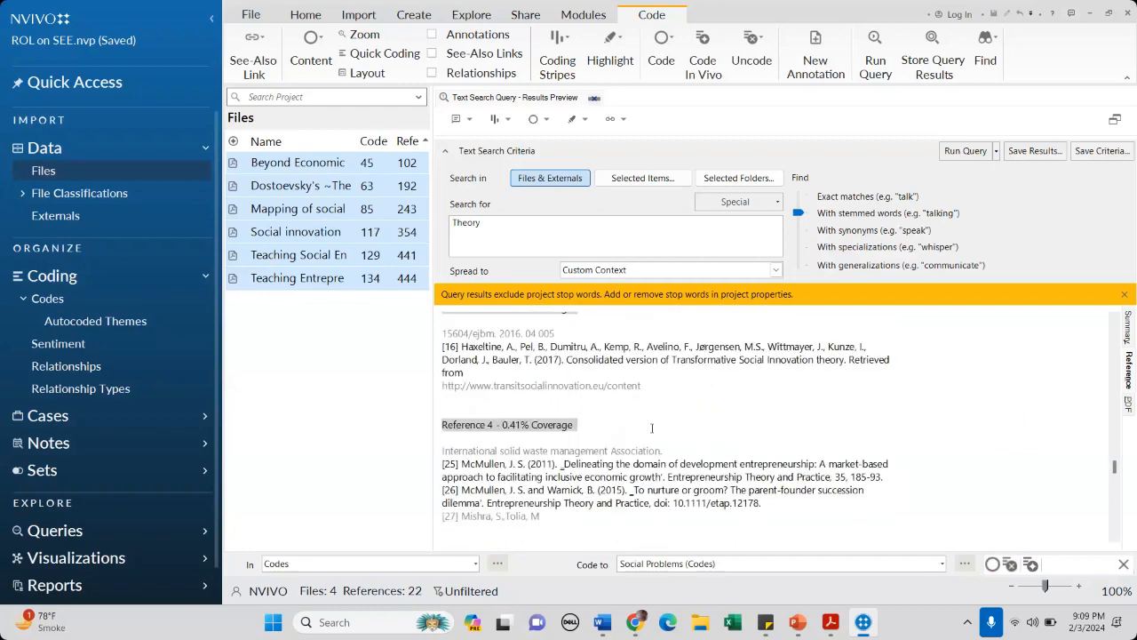
scroll(651, 427, up, 5)
scroll(651, 427, down, 5)
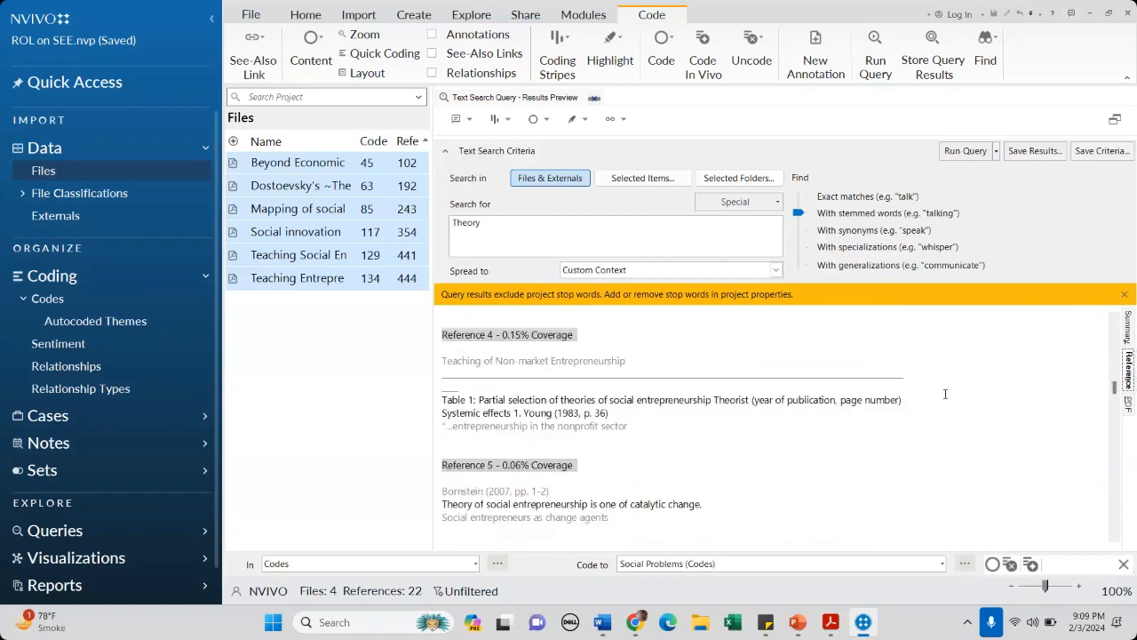
- Show the results summary, limit the Theory search to the Beyond Economics in the Schools file, and rerun the query
click(1129, 320)
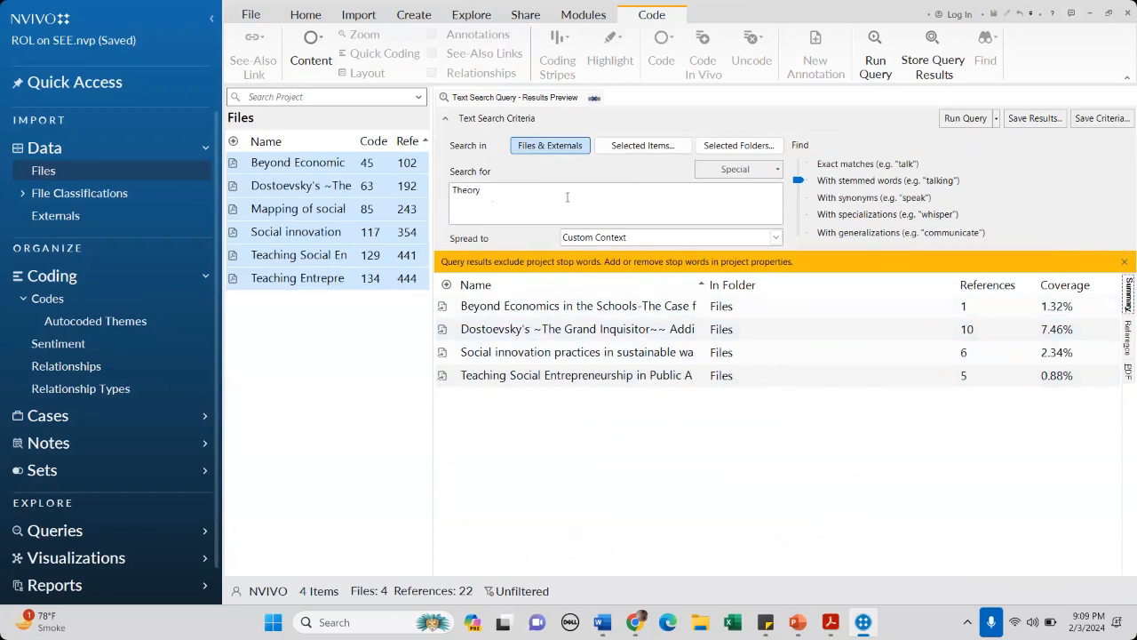
click(624, 149)
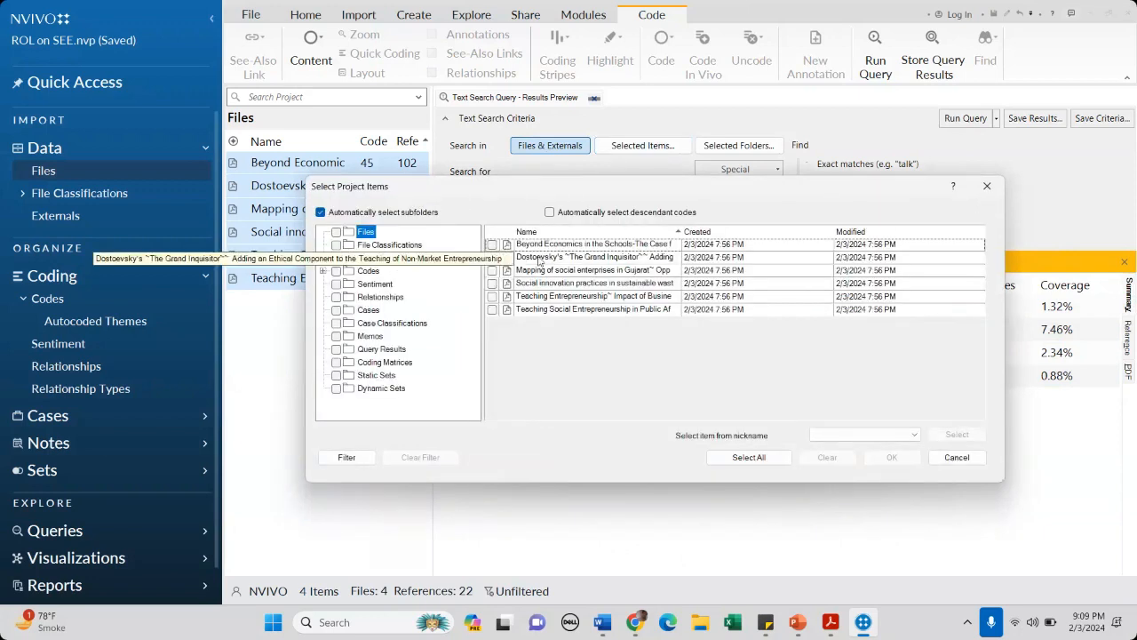
click(491, 244)
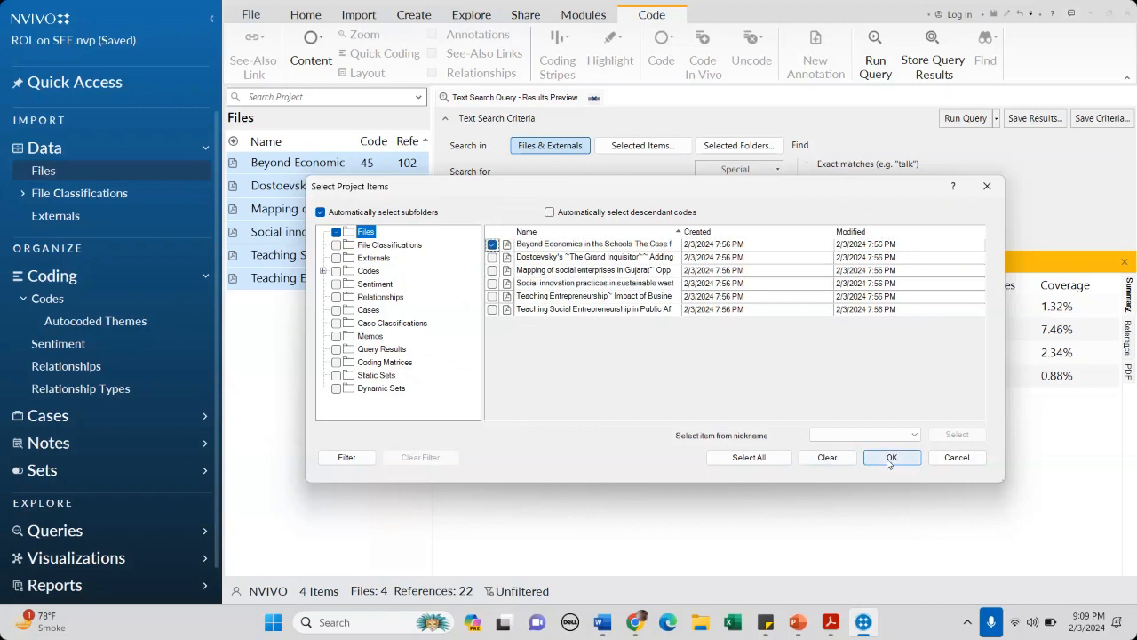
click(891, 456)
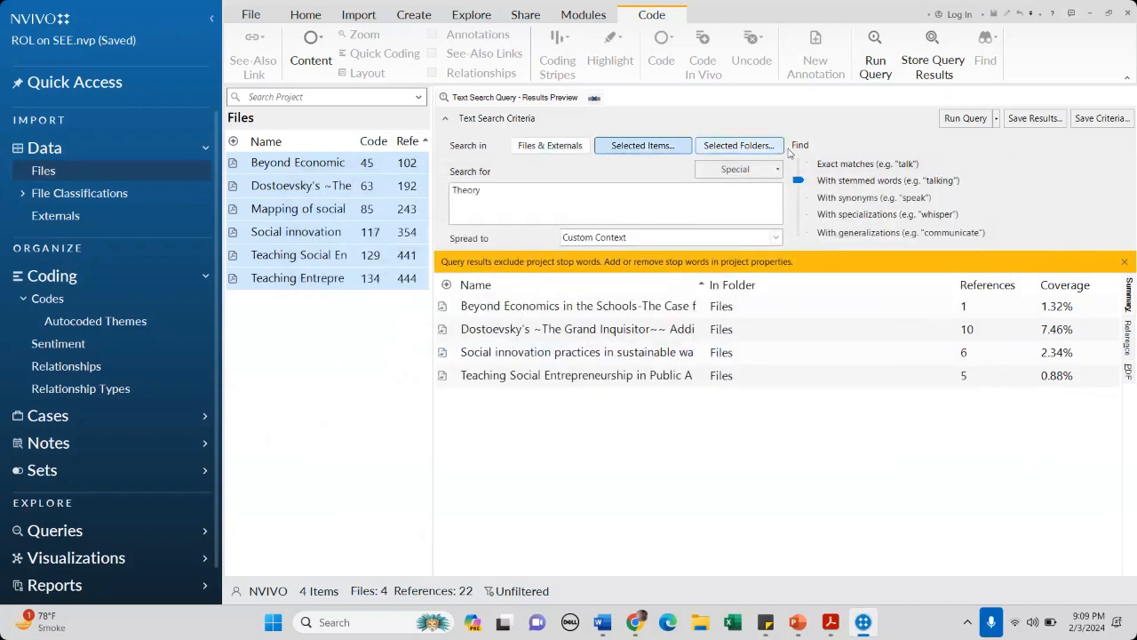
click(965, 118)
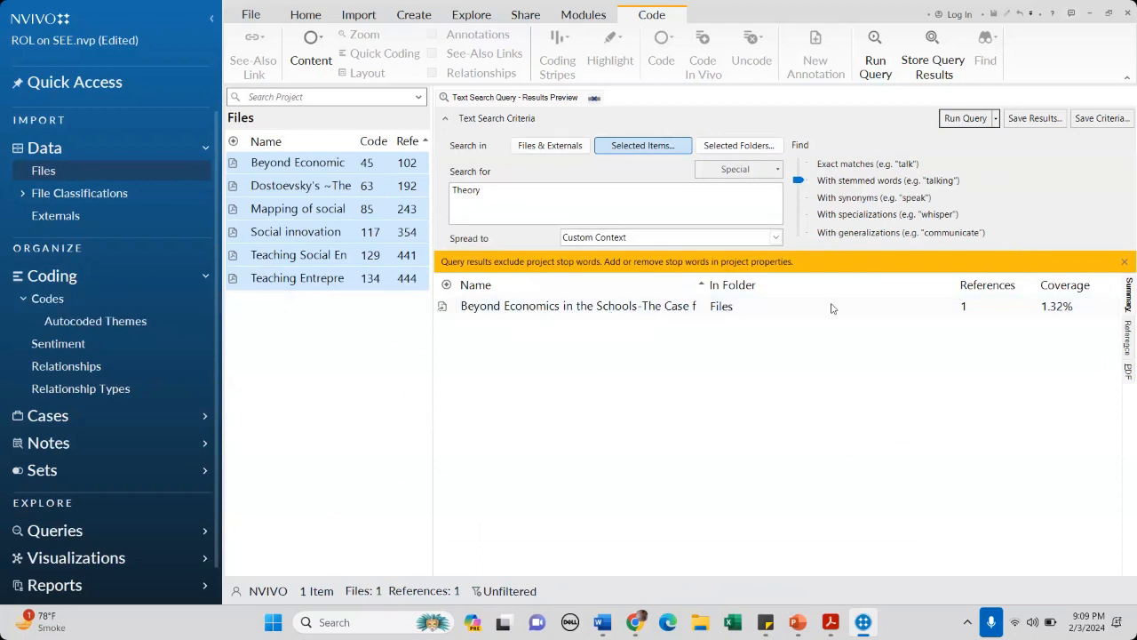
- Open the Beyond Economics in the Schools file from the results, inspect the highlighted match, and return to the query results
double_click(964, 310)
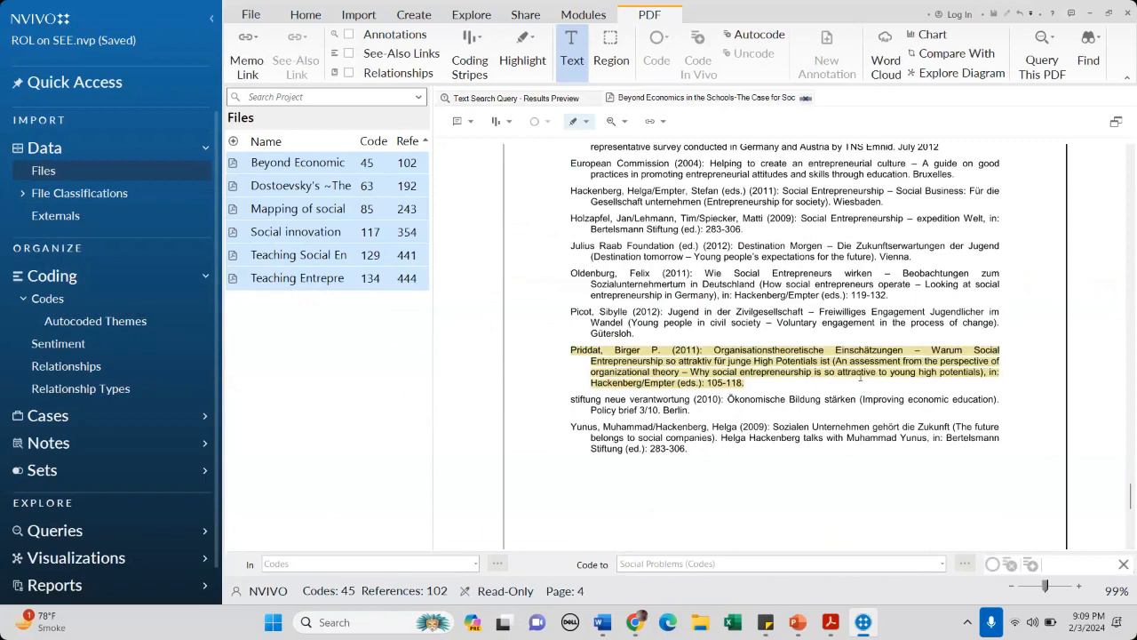
scroll(860, 376, up, 10)
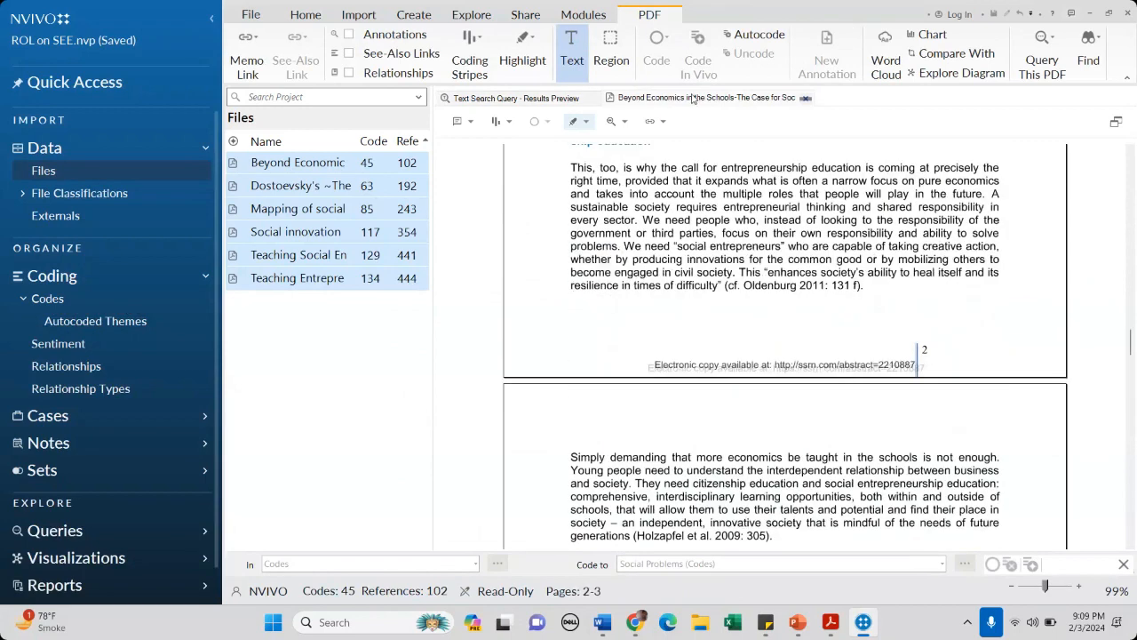
click(581, 102)
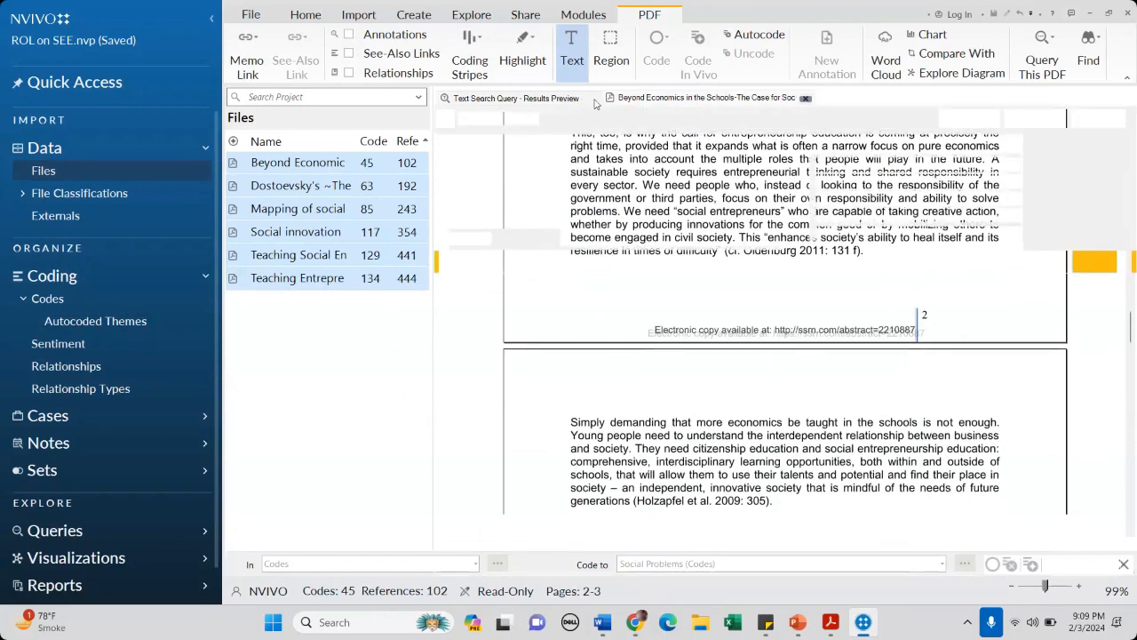
- Close the text search results preview, switch to the Day_3 PPT presentation in PowerPoint, and point out Manual coding on the Contents slide
click(594, 100)
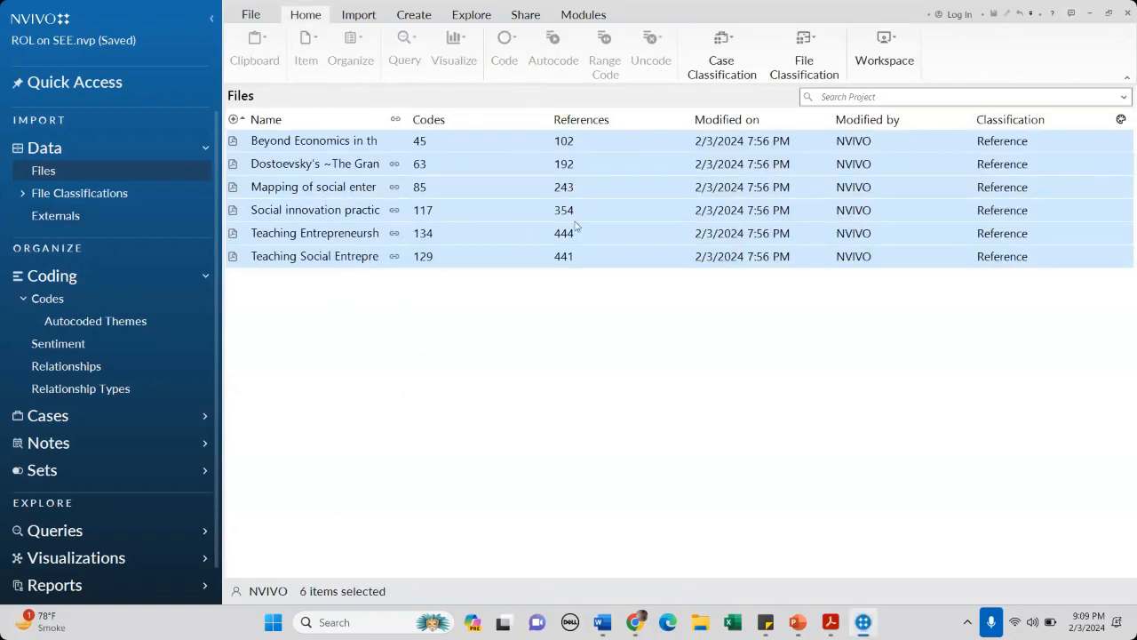
click(798, 623)
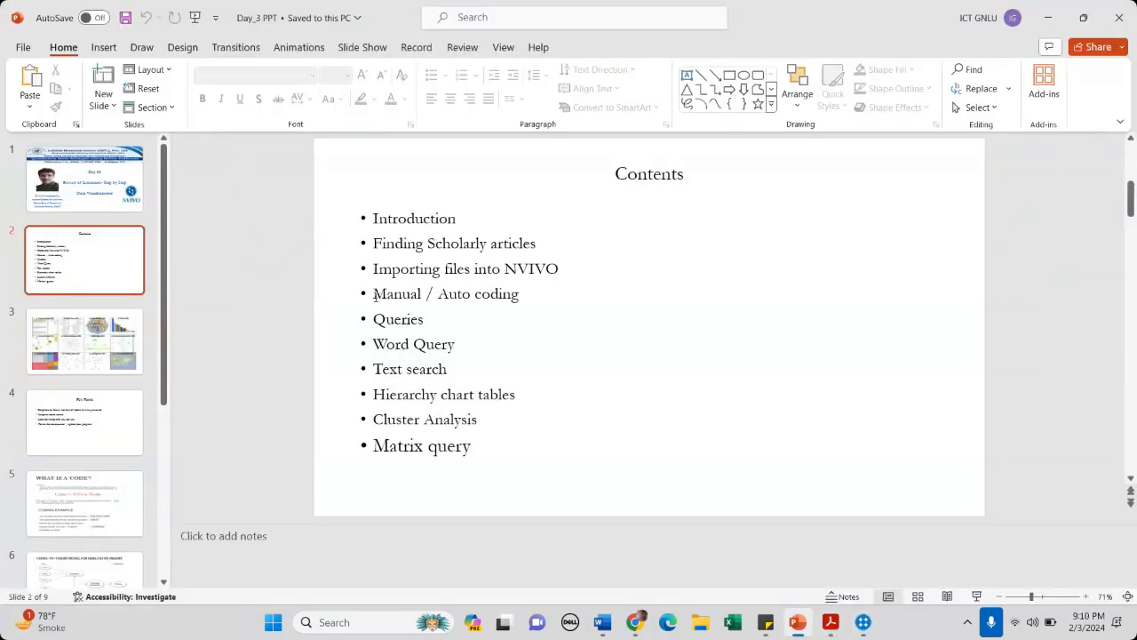
double_click(382, 294)
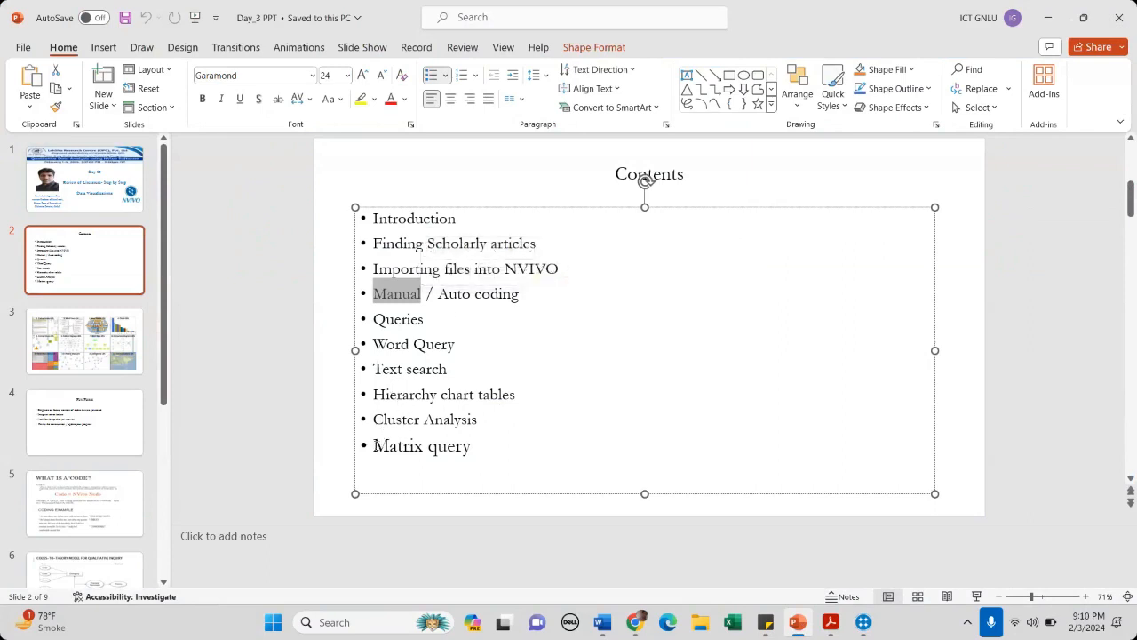
click(1022, 272)
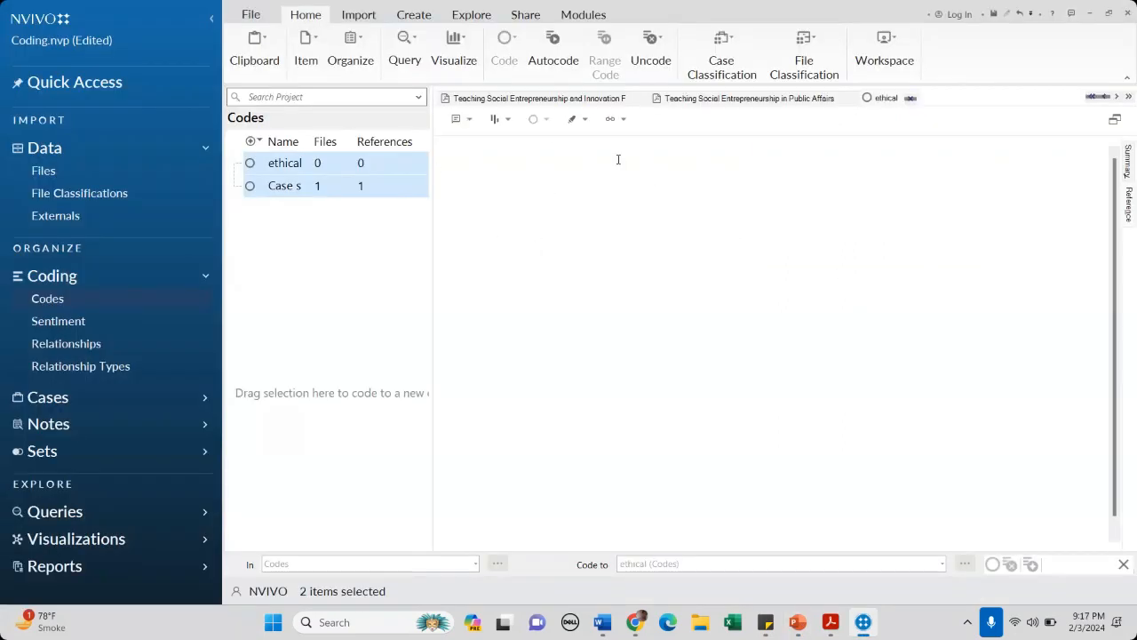
- View the Teaching Social Entrepreneurship and Innovation article in the Coding project, and switch back to the Contents slide in PowerPoint
click(552, 100)
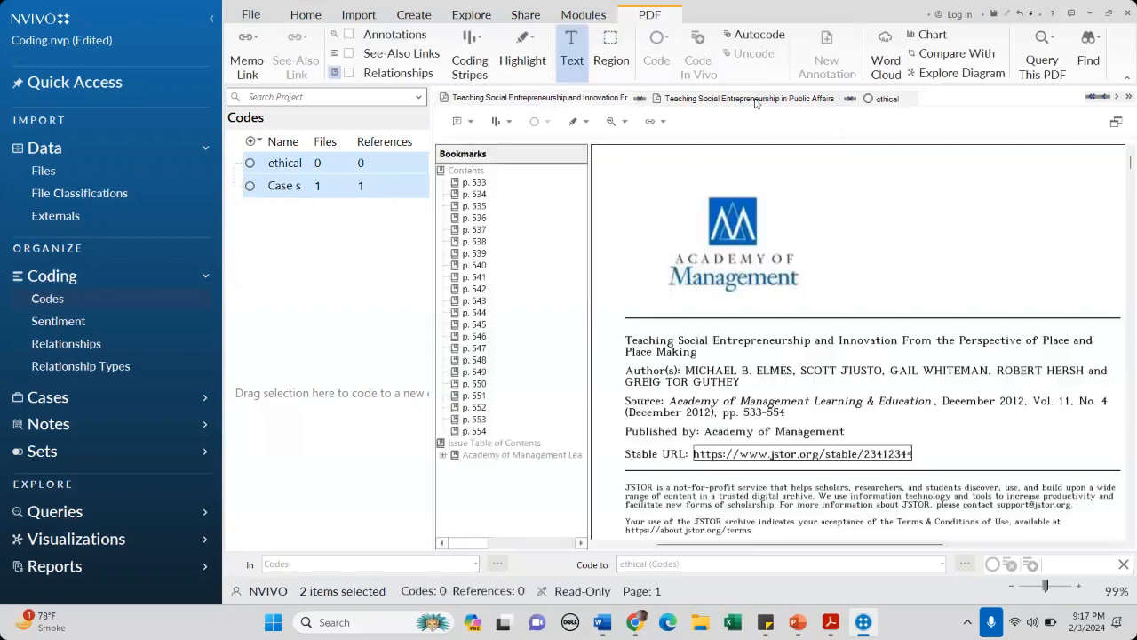
click(797, 621)
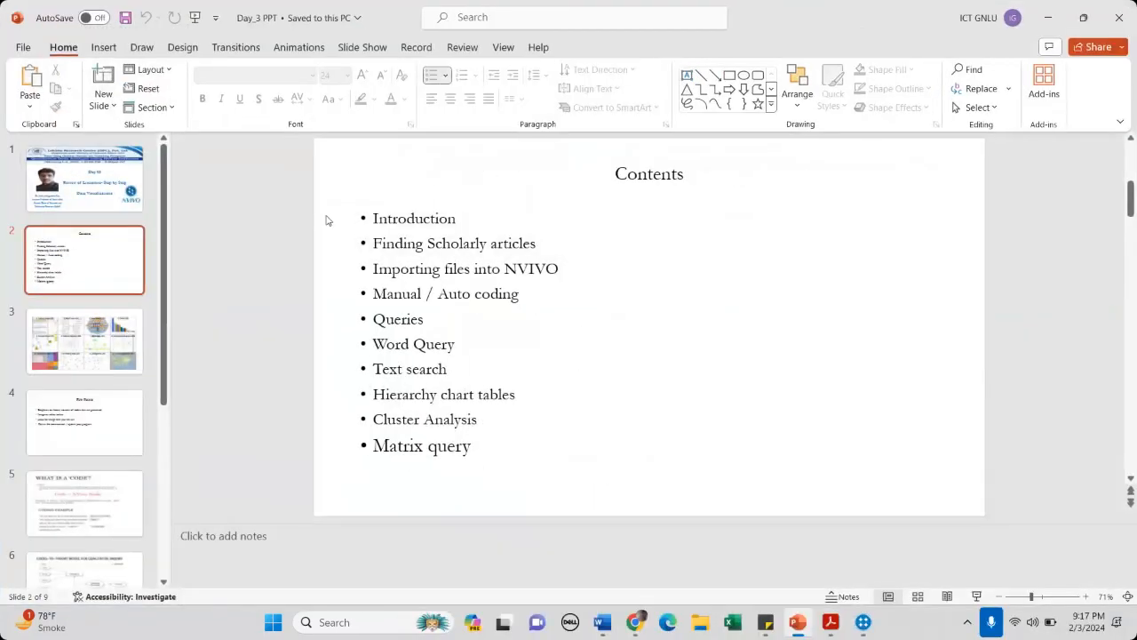